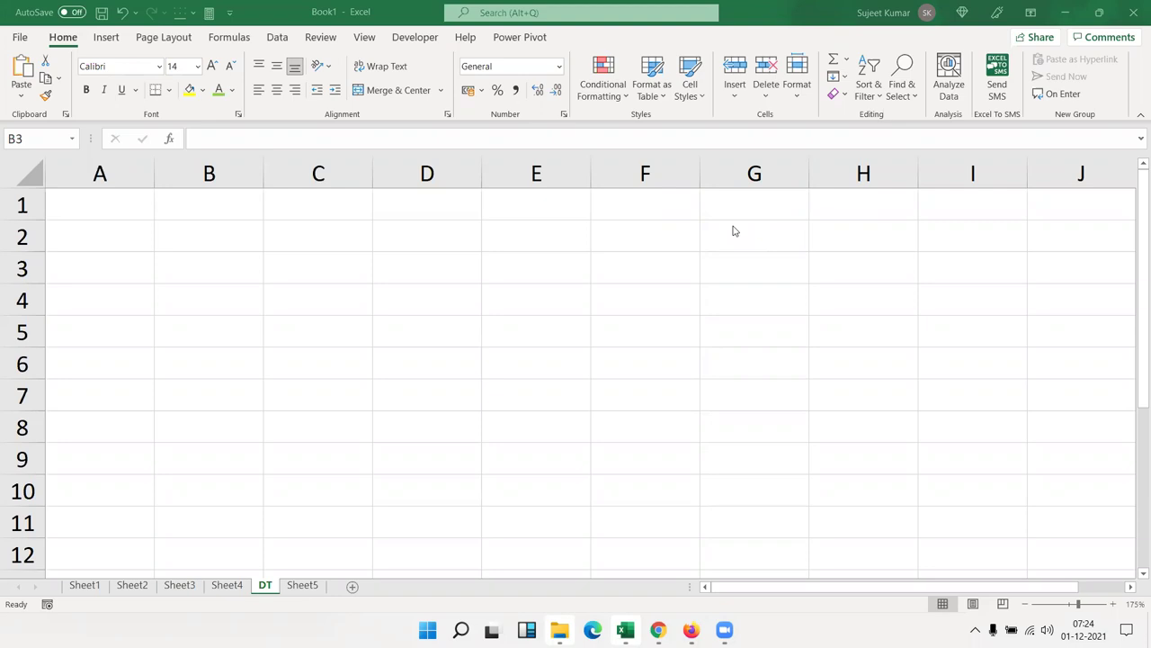
Step: Enter 7/1 in B2, then clear the resulting 07-Jan date
left_click(214, 240)
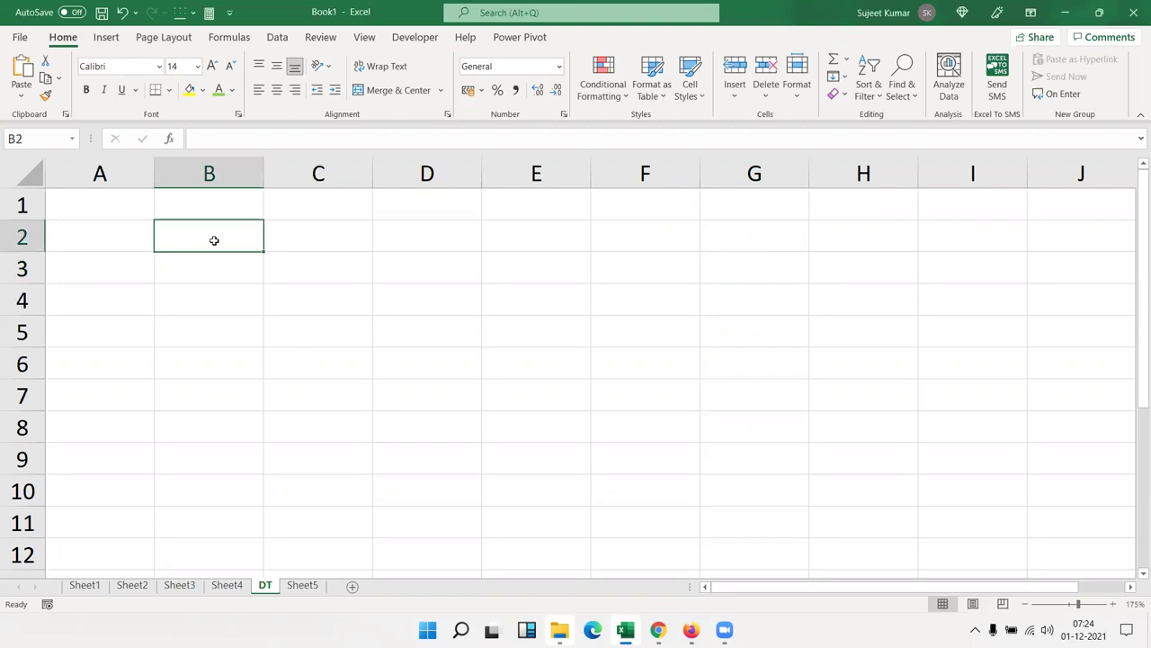
type("7/1")
key("Return")
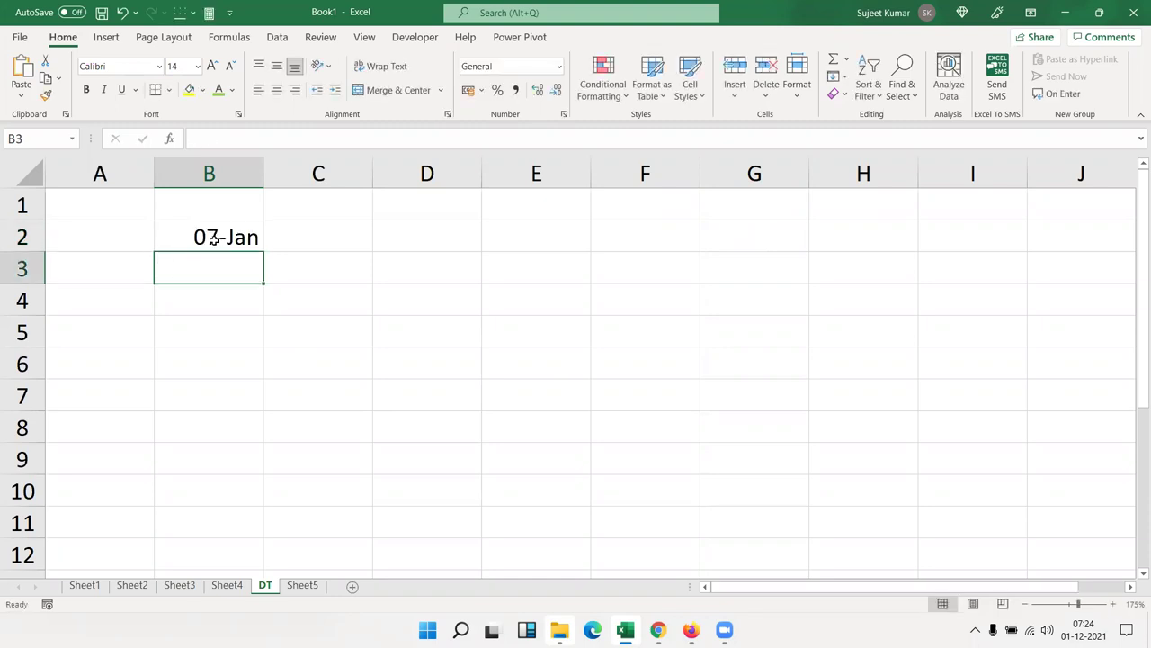
left_click(214, 237)
key("Delete")
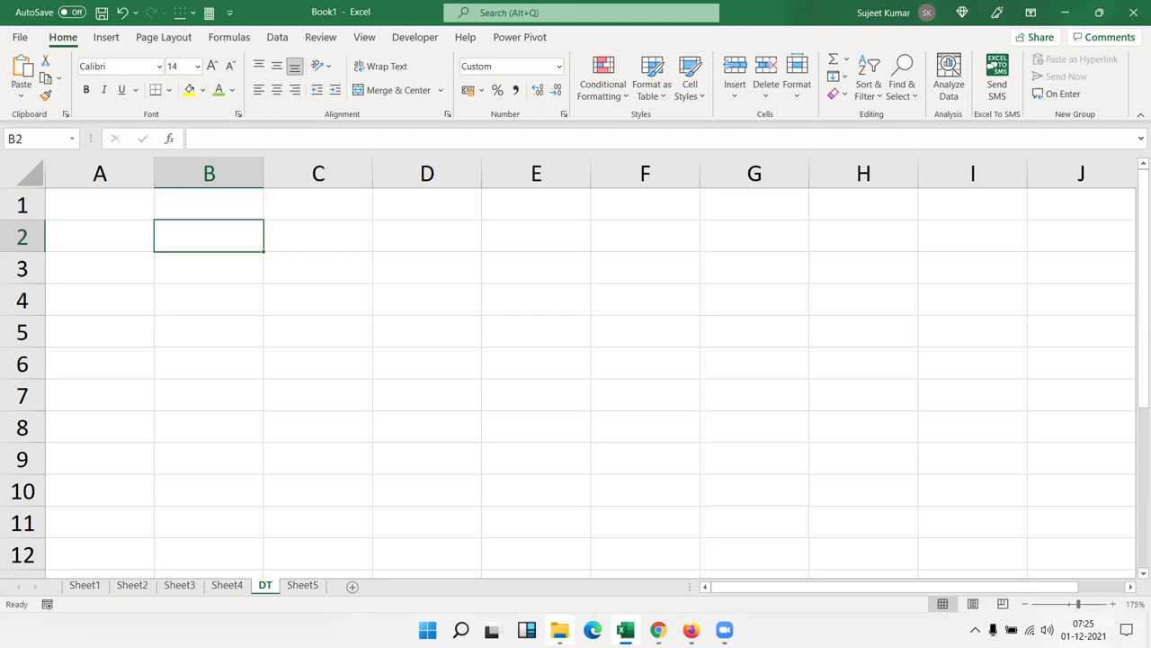
Step: Enter 1/12 in B2 so it becomes the date 01-Dec
mouse_move(1083, 630)
left_click(152, 331)
left_click(164, 239)
type("1/12")
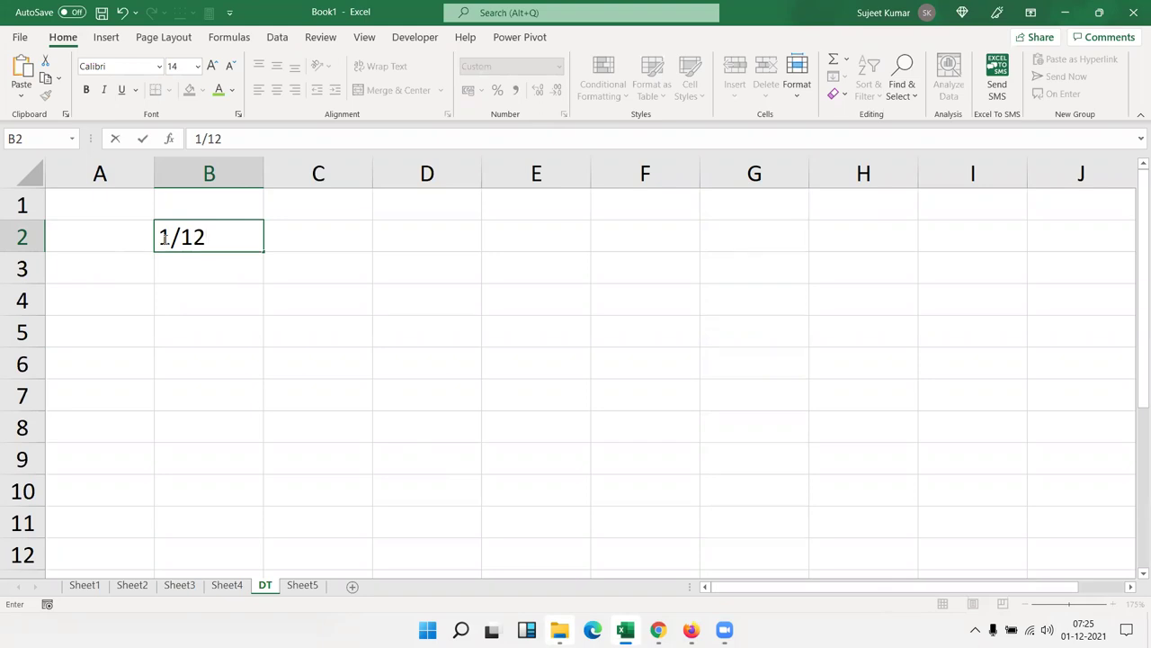
key("Return")
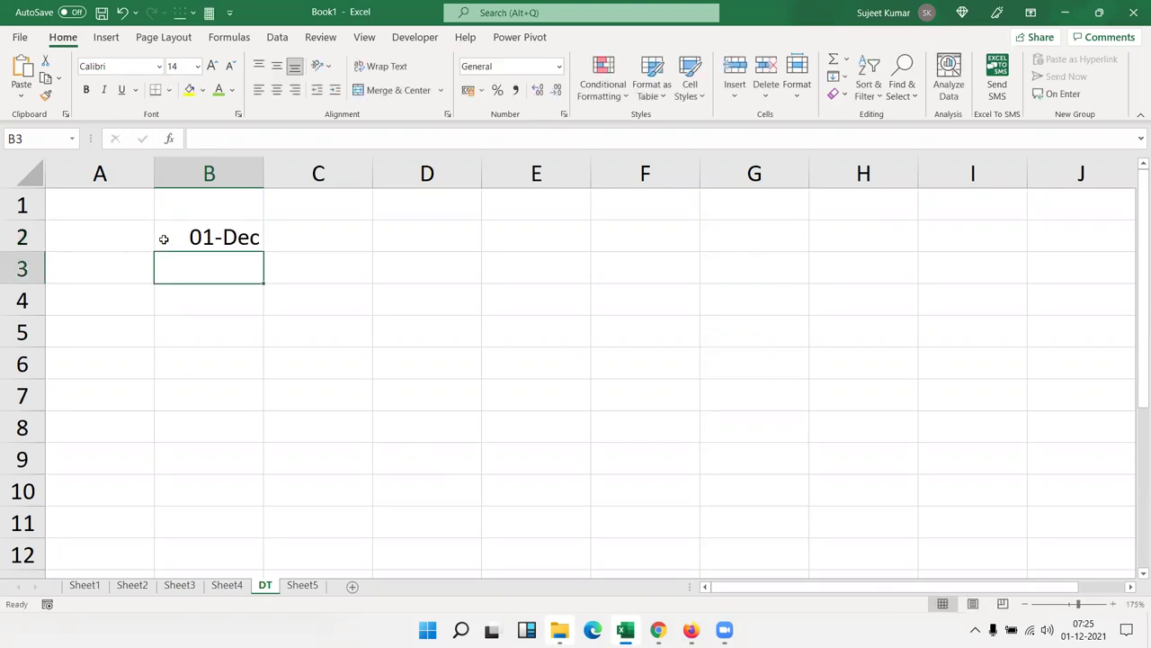
Step: Cancel a 12/1 entry in B3, then view B2's full date in edit mode without changing it
type("12/1")
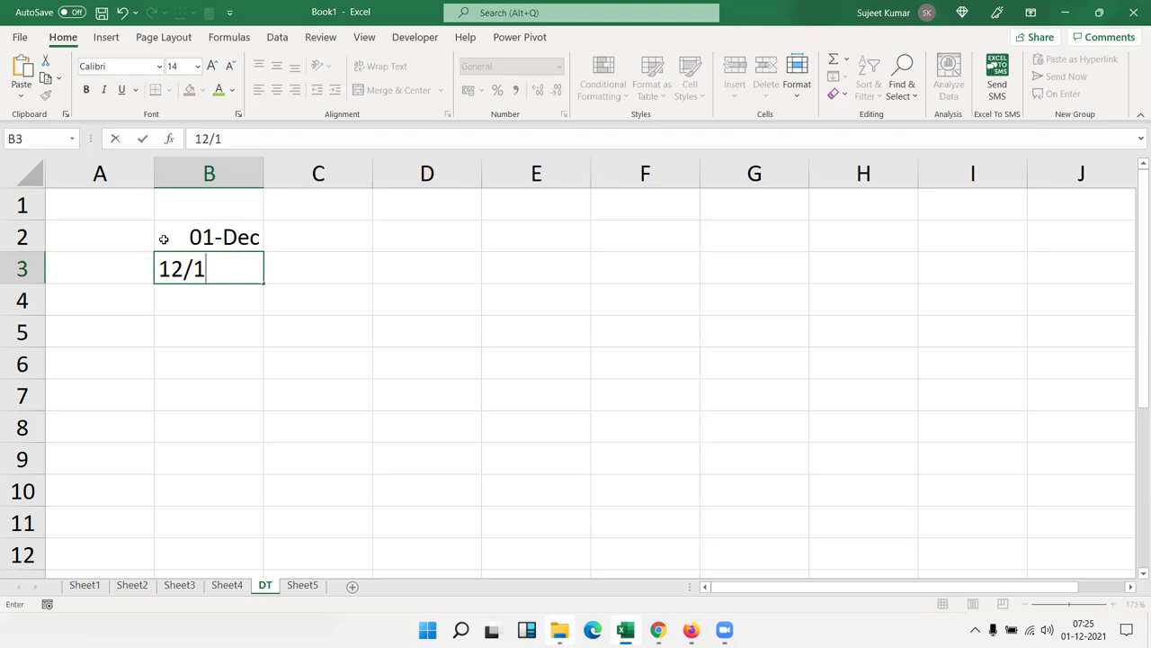
key("Escape")
left_click(164, 238)
key("F2")
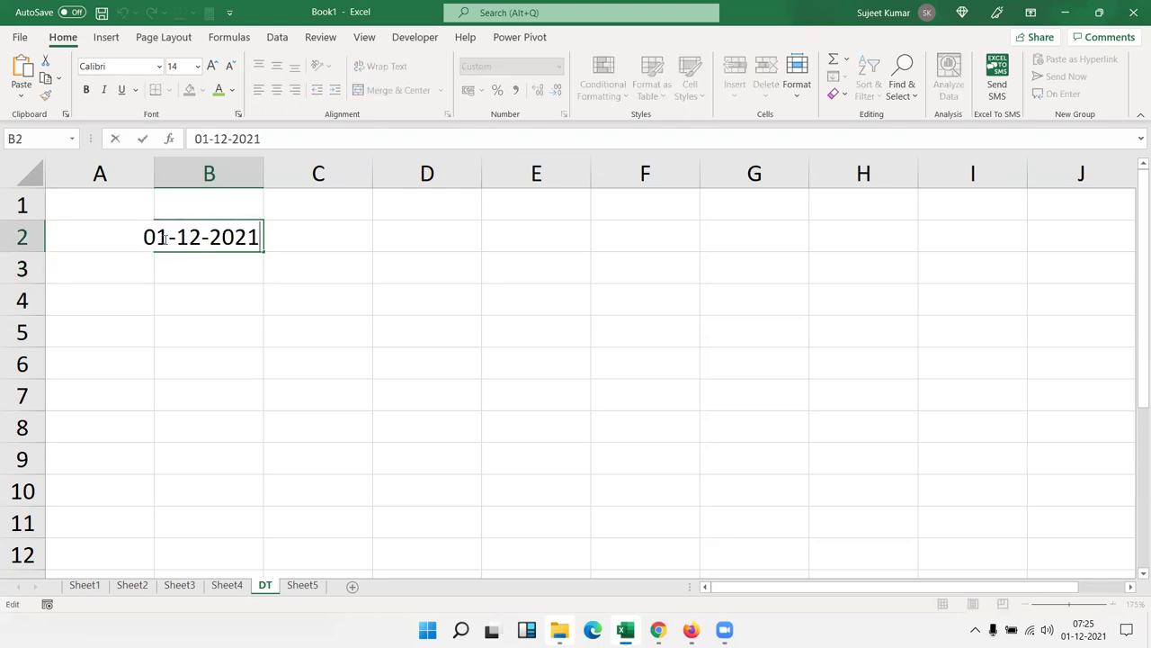
key("Escape")
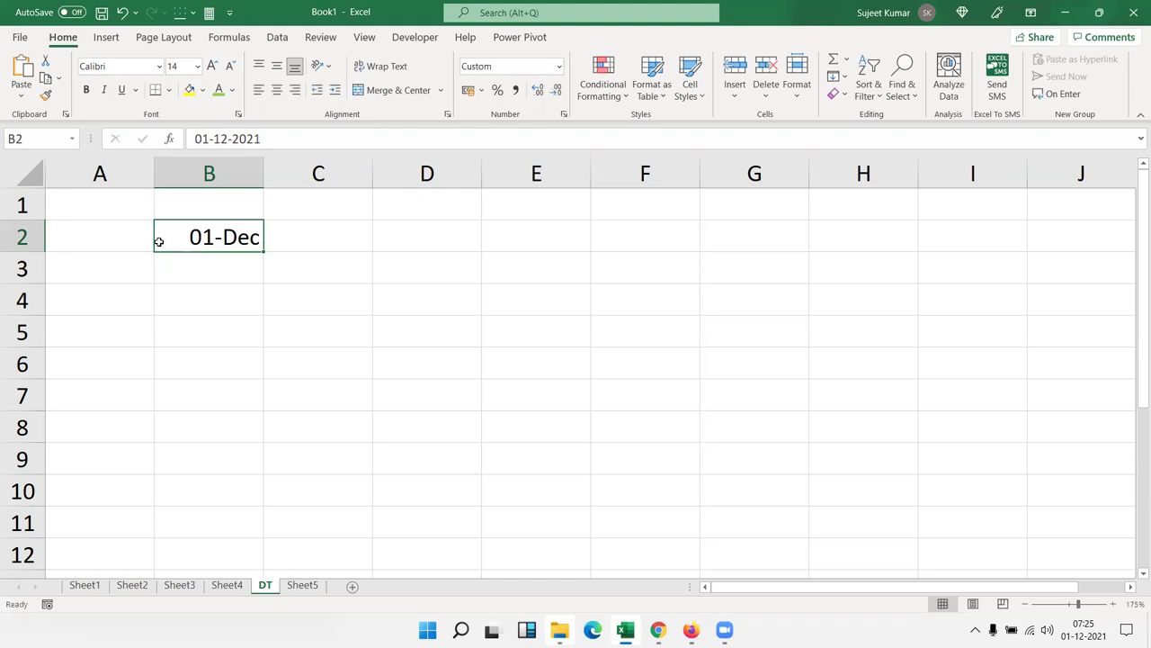
left_click(564, 114)
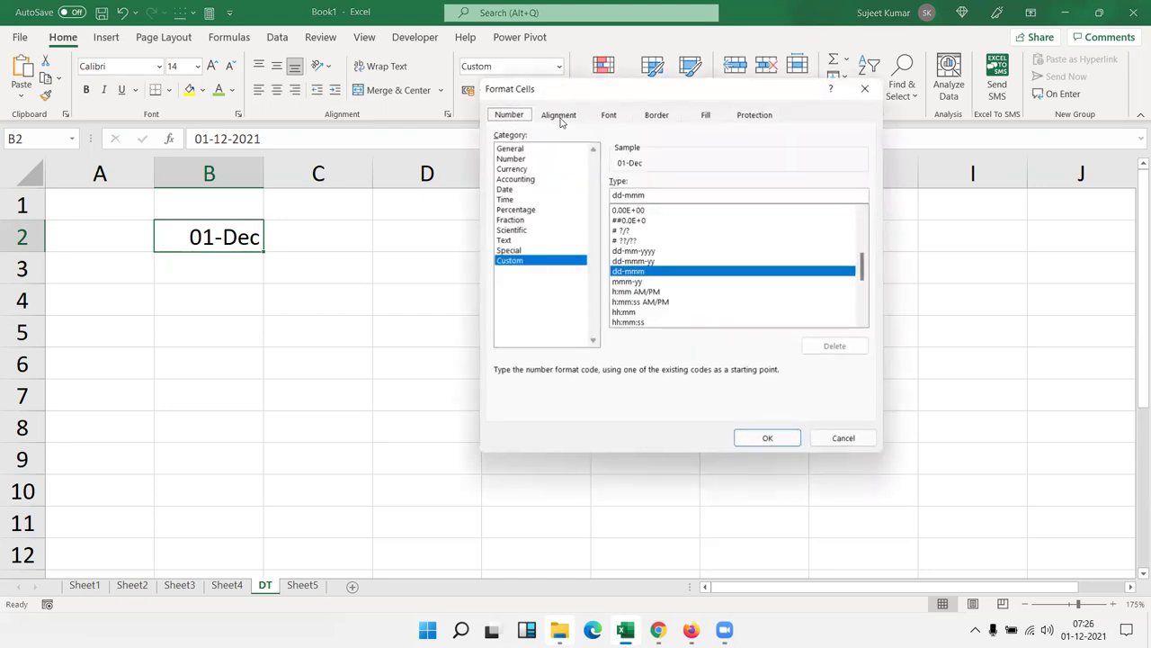
left_click(508, 199)
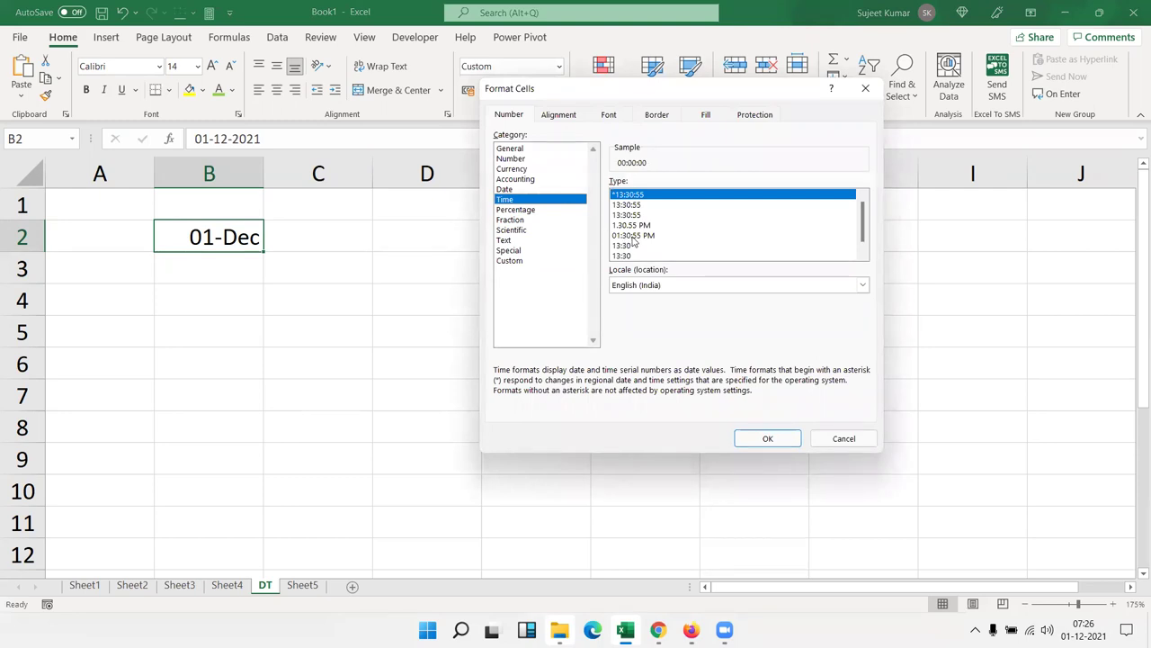
left_click(529, 190)
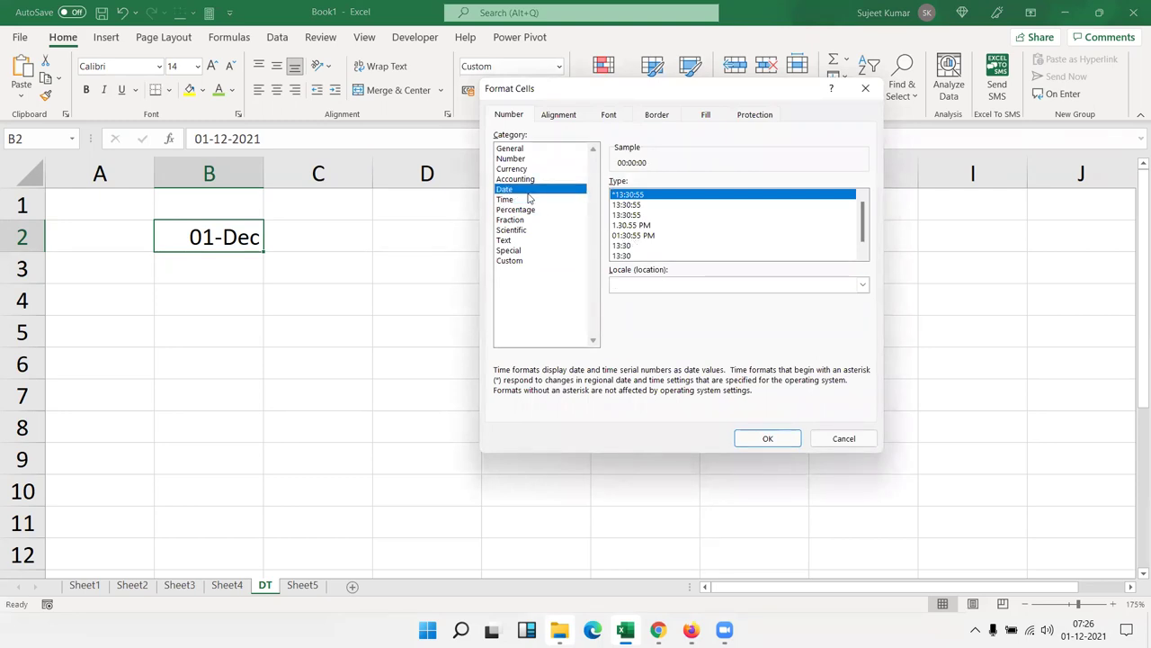
left_click(641, 319)
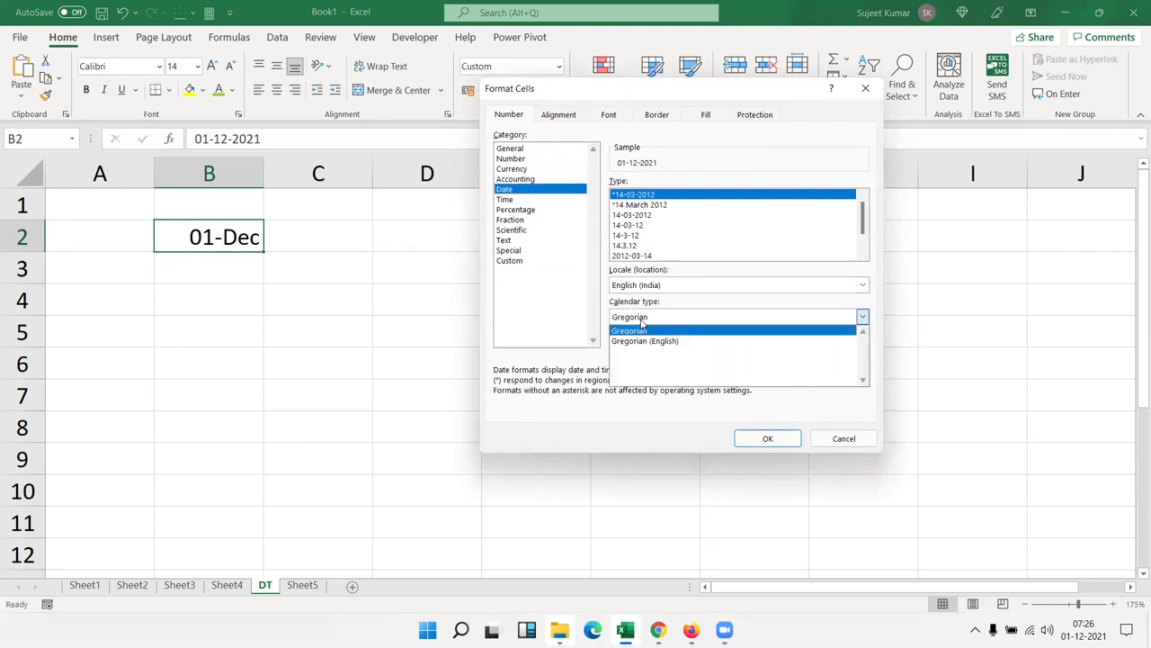
left_click(633, 288)
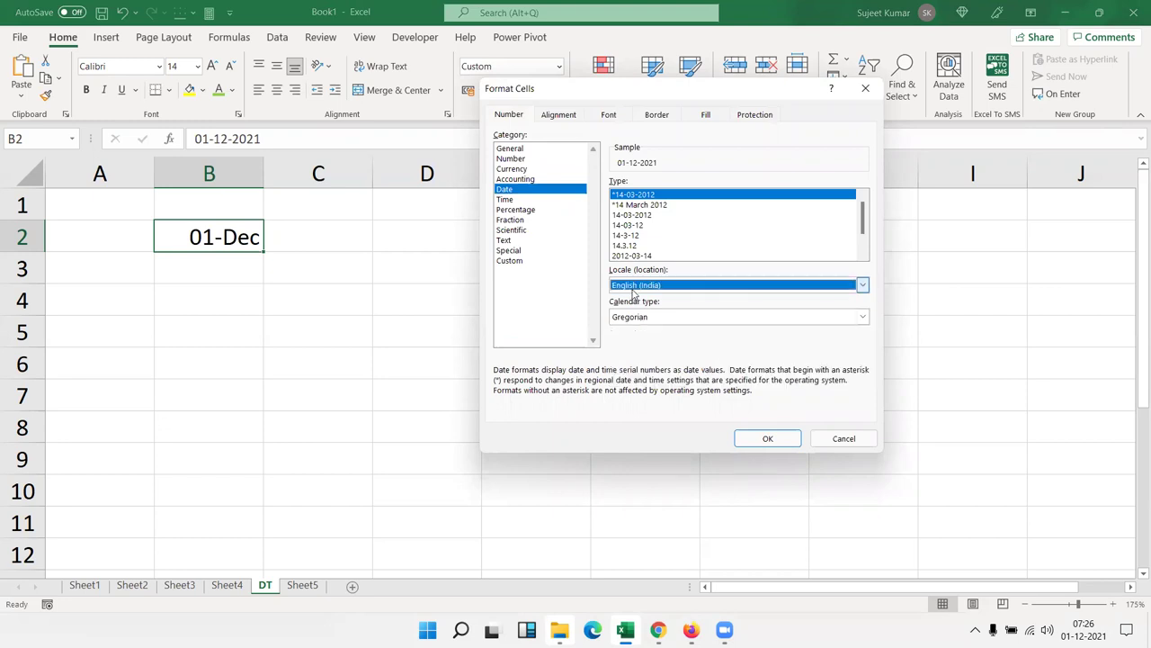
left_click(843, 439)
left_click(371, 314)
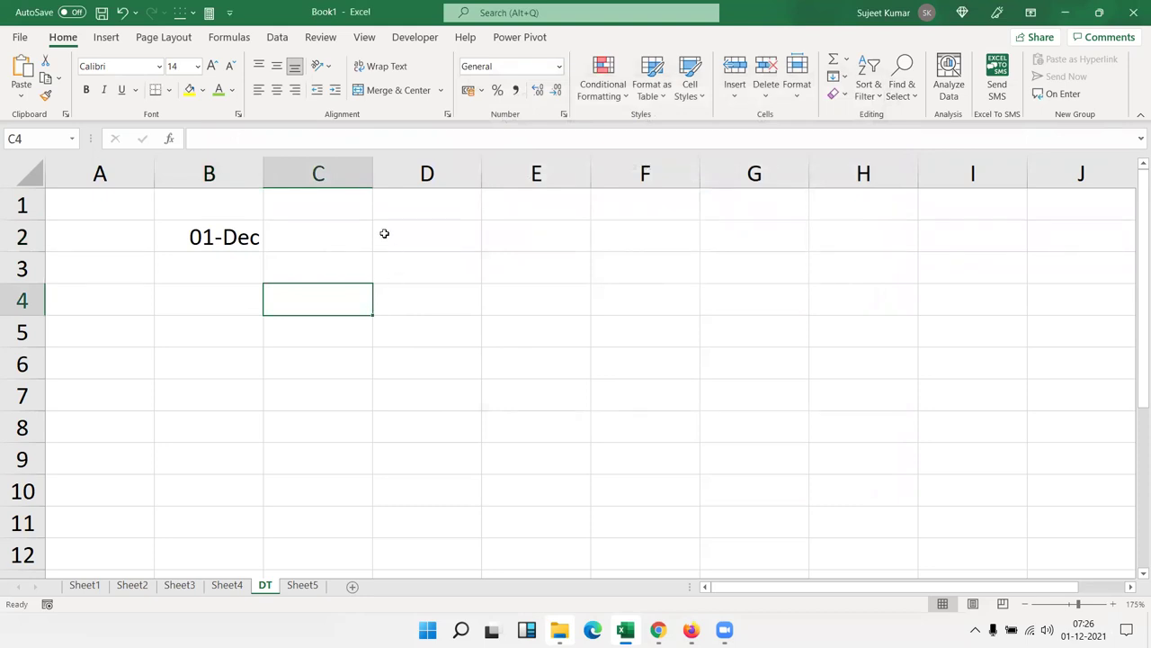
left_click(246, 237)
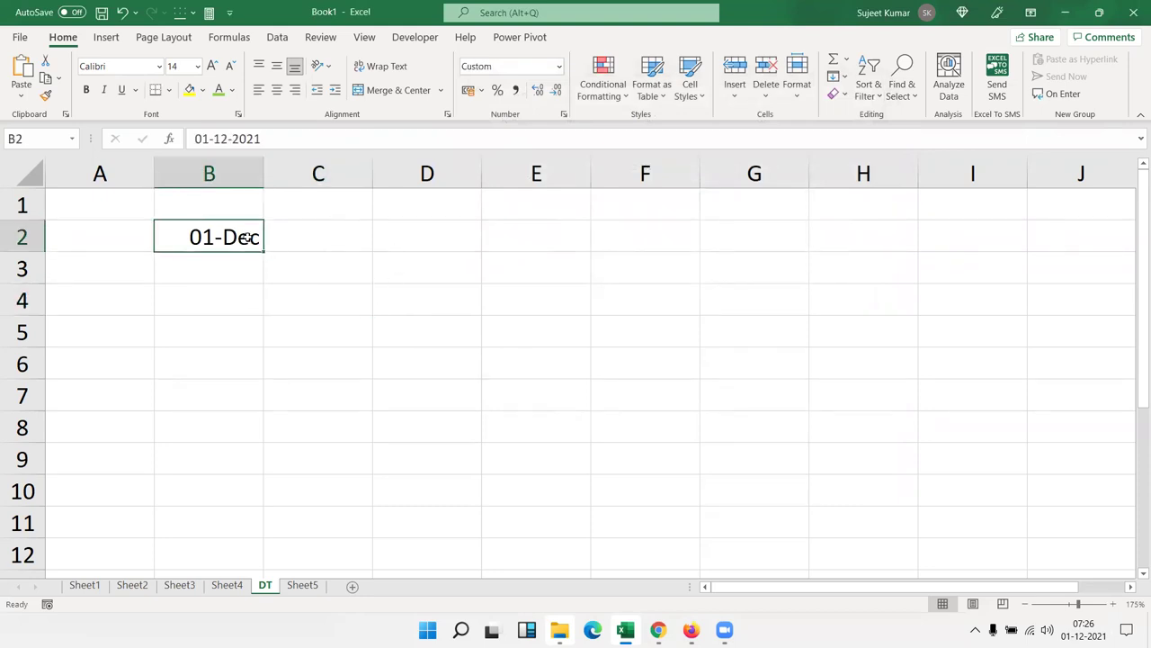
Step: AutoFit column B's width (Alt+H, O, I) so B2 reads 01-Dec-21
key("alt+h")
key("o")
key("i")
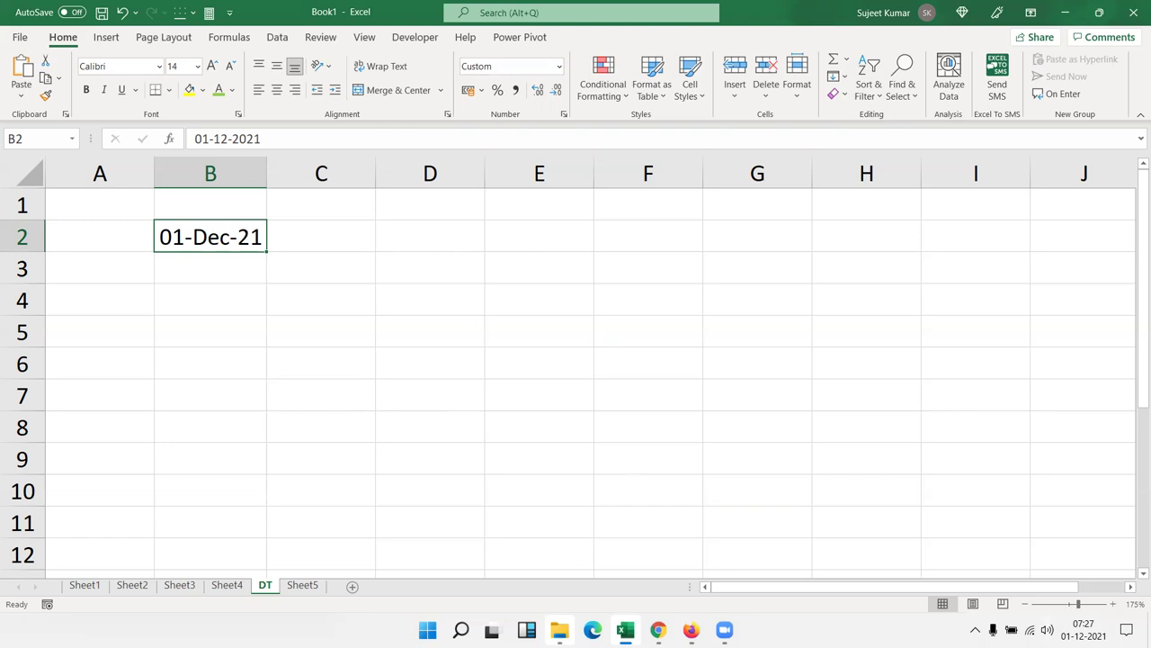
mouse_move(1093, 627)
Step: Inspect the underlying date value in B2, then return to B3
left_click(240, 268)
left_click(223, 245)
left_click(224, 256)
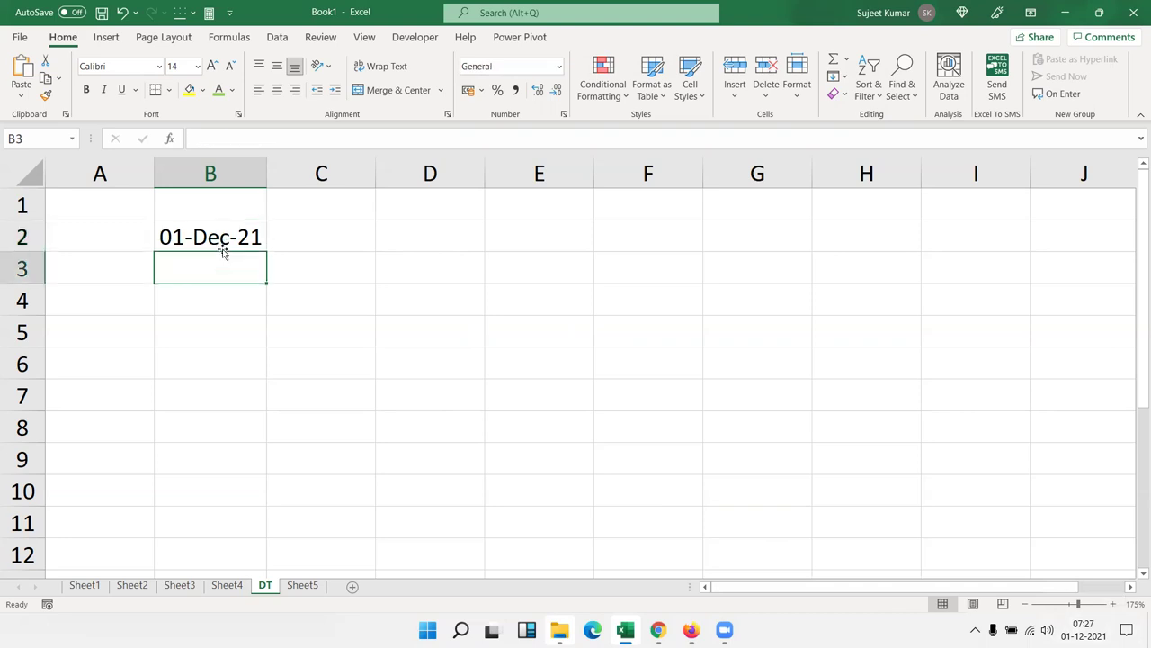
left_click(220, 239)
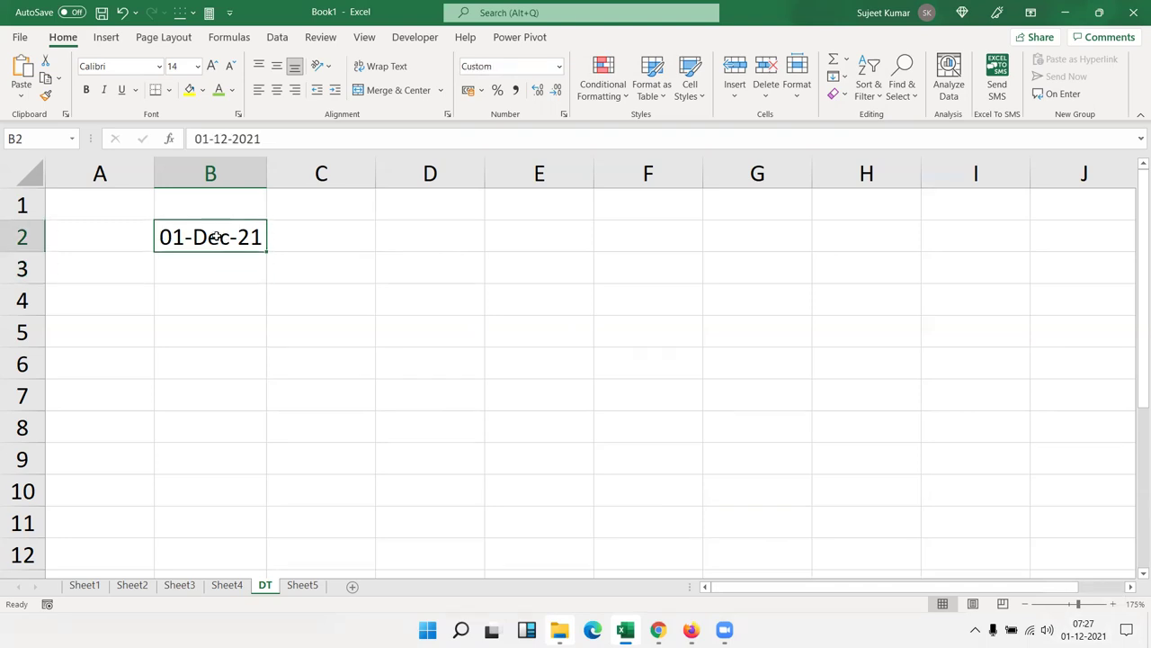
double_click(217, 237)
double_click(217, 237)
left_click(214, 268)
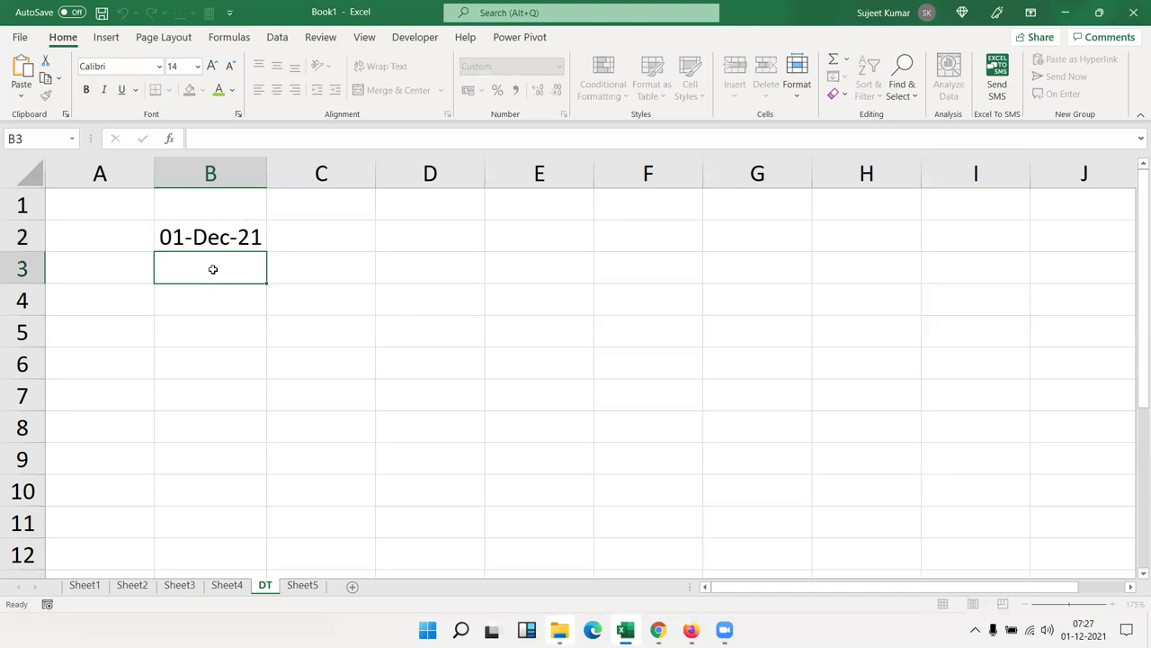
Step: Try 1/12 in B3, discard it, and begin a formula with =
type("1/12")
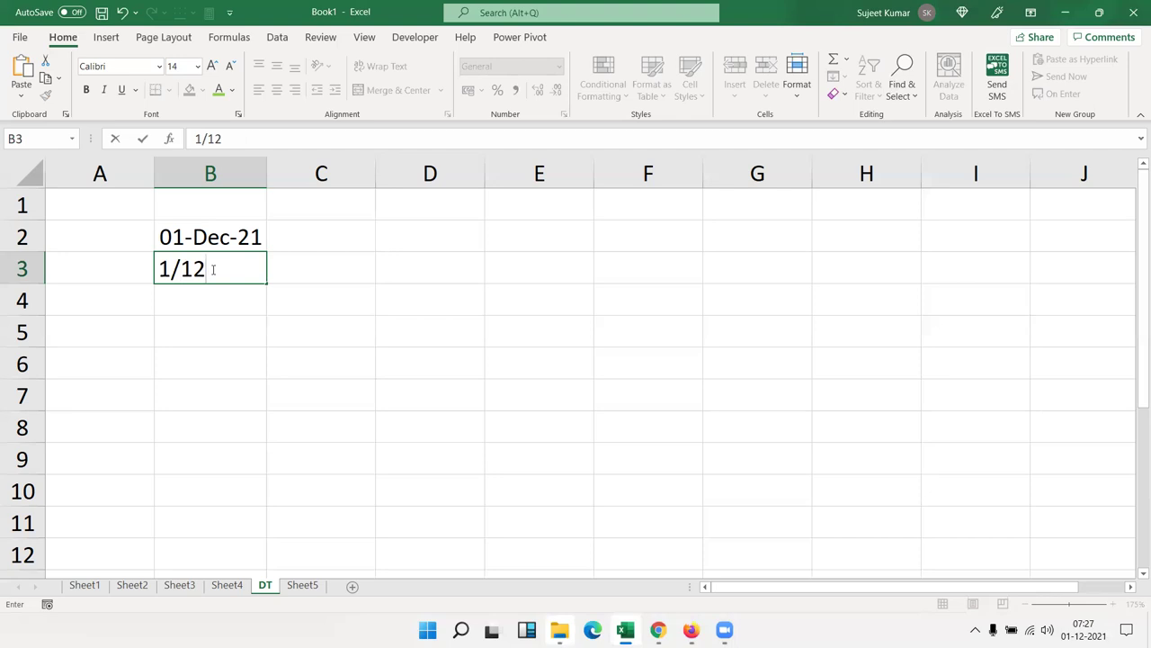
left_click_drag(213, 270, 153, 261)
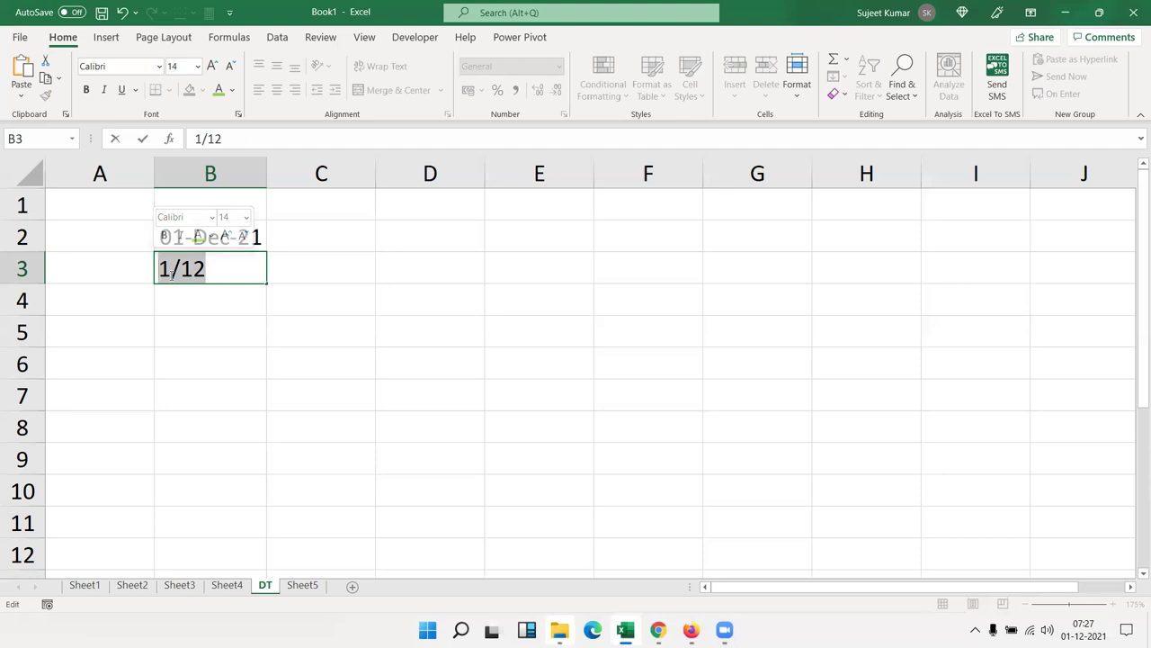
left_click_drag(159, 270, 208, 270)
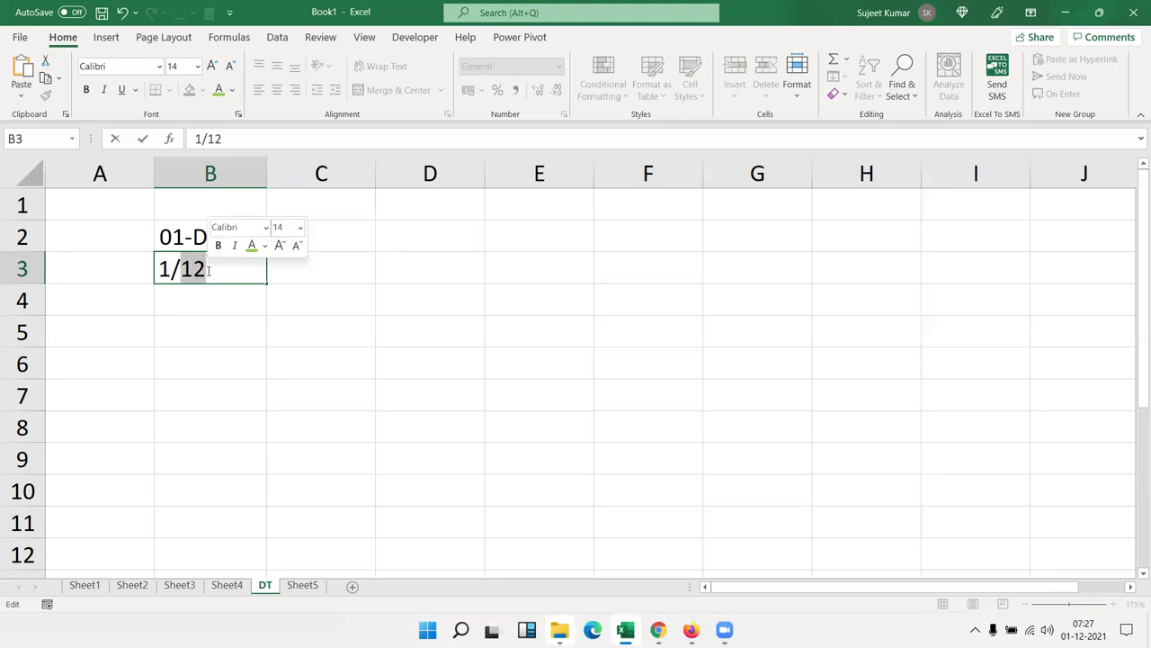
left_click_drag(206, 270, 163, 262)
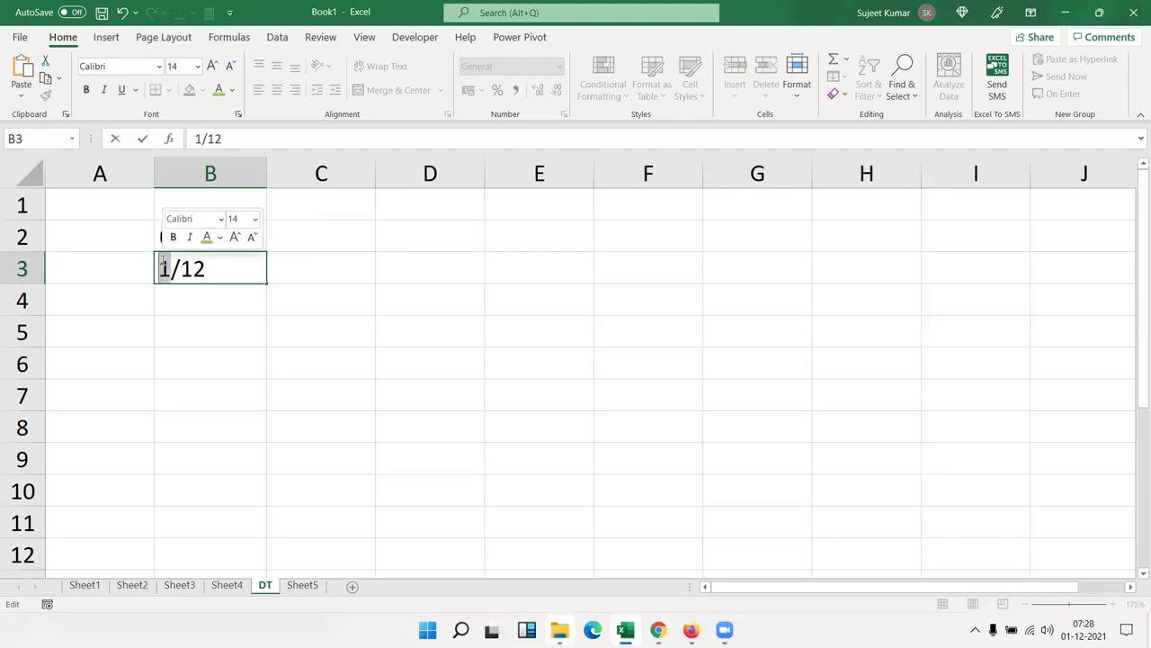
key("Escape")
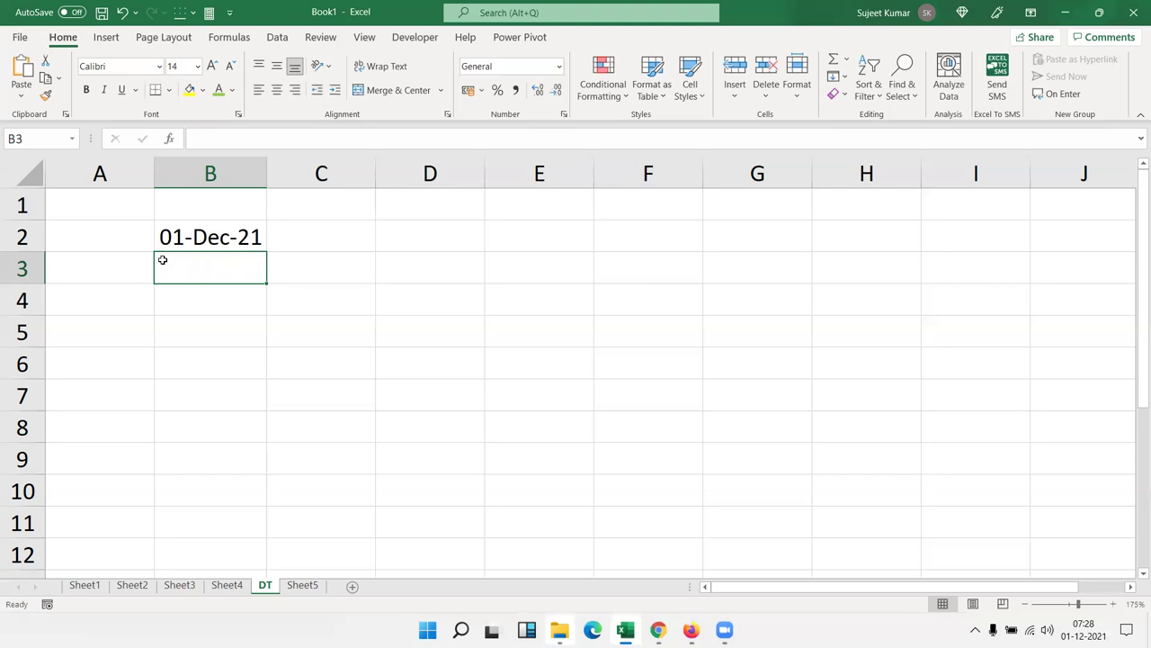
type("=")
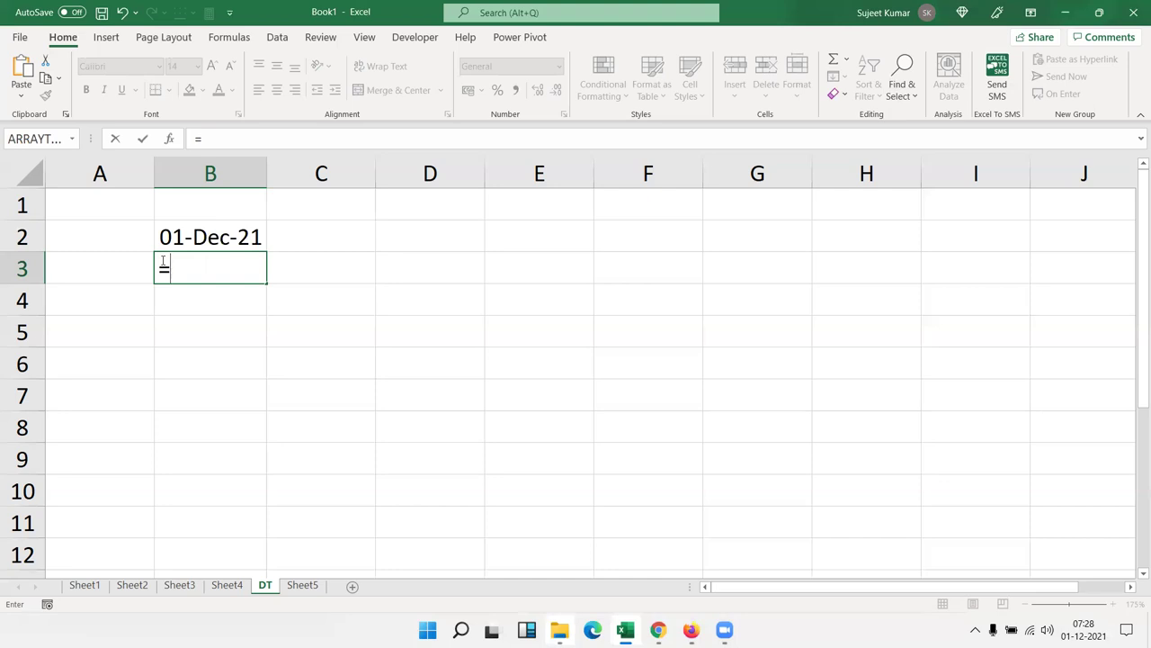
Step: Enter =DATE(2021,12,1) in B3 so it displays 01-12-2021
type("da")
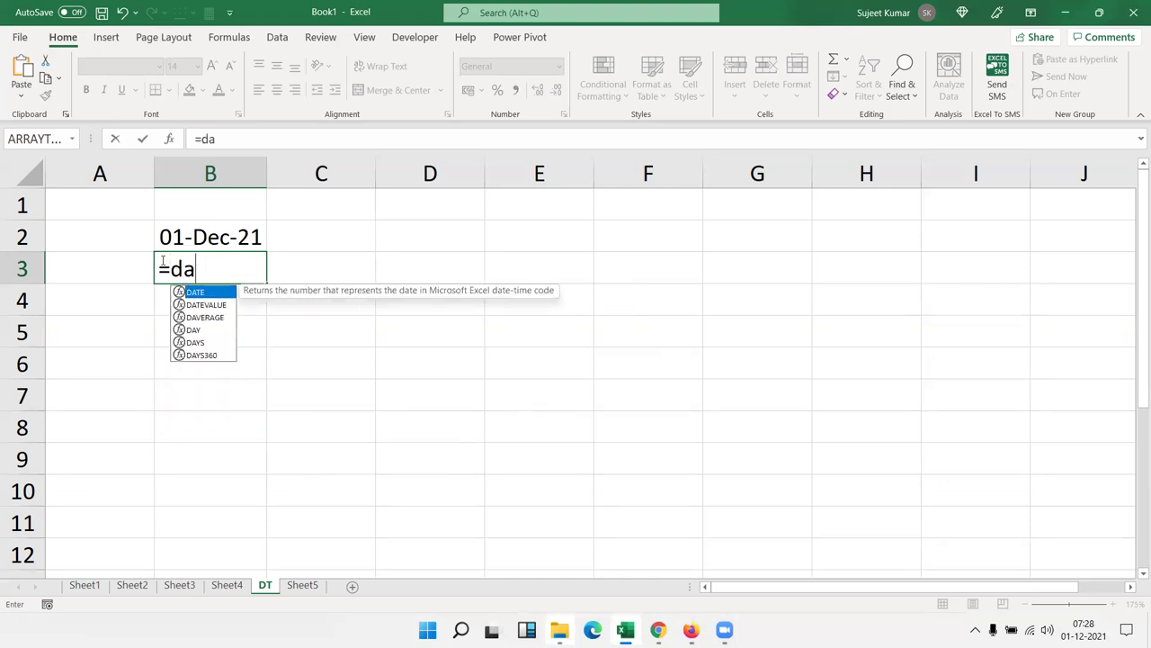
key("Tab")
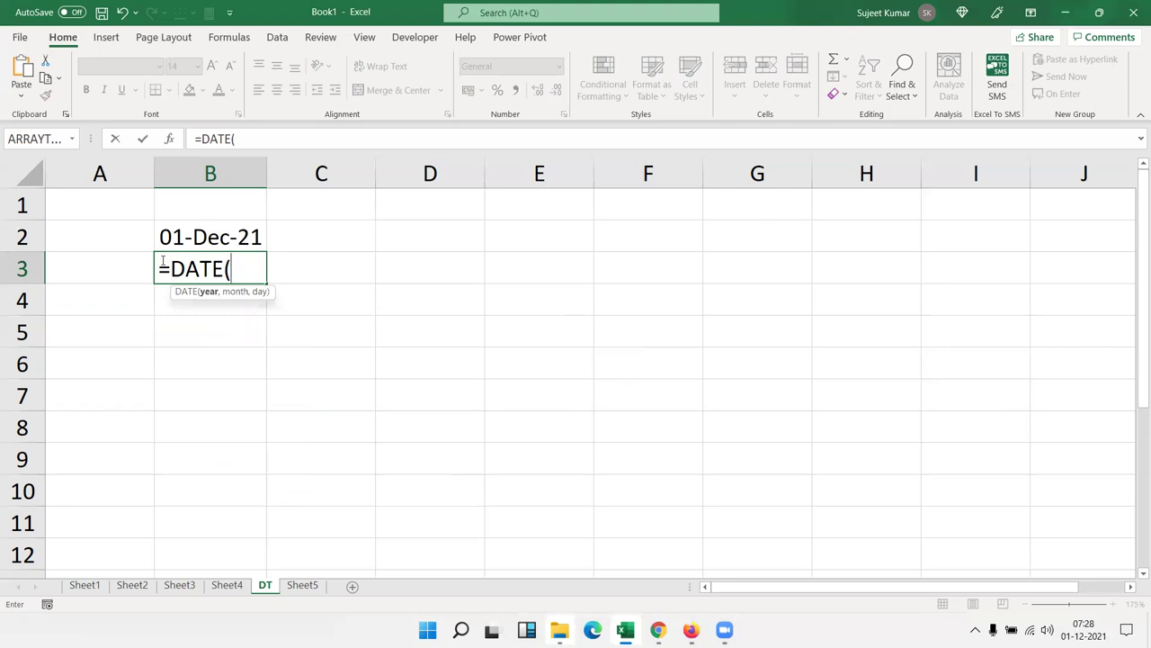
type("2021,")
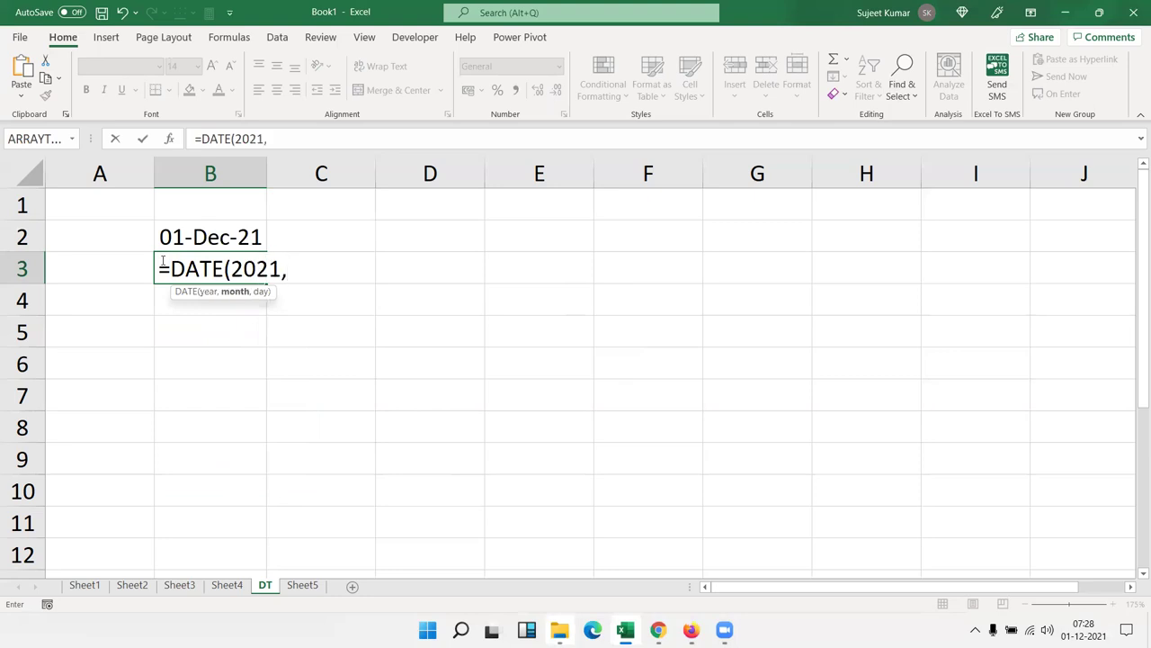
type("12,")
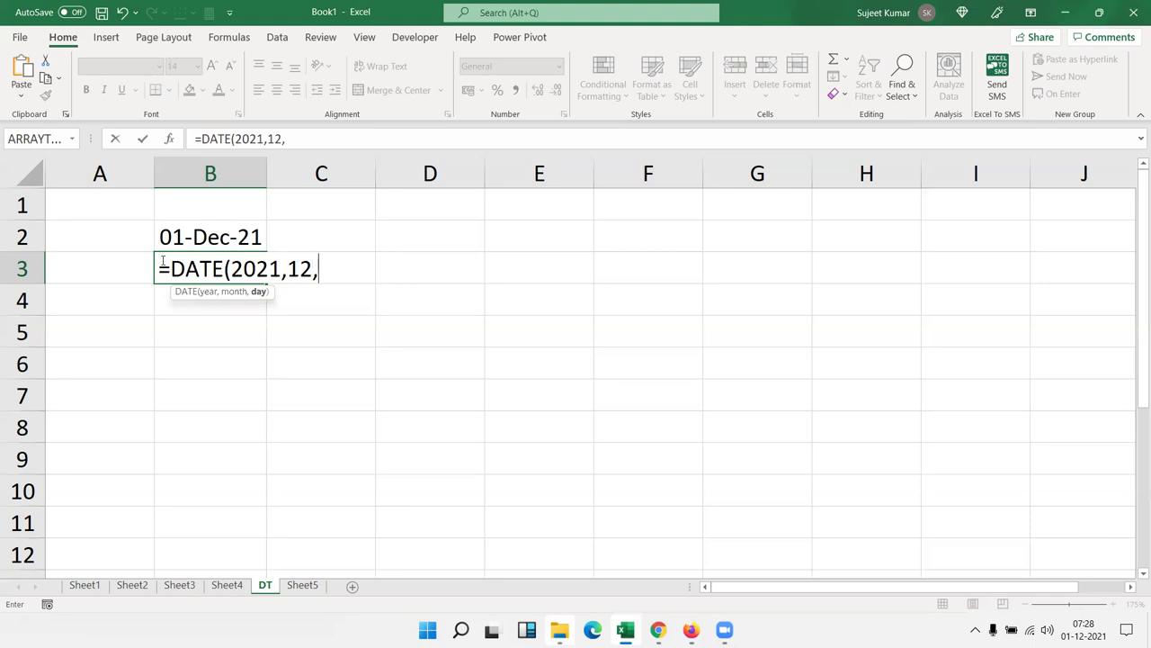
type("1")
type(")")
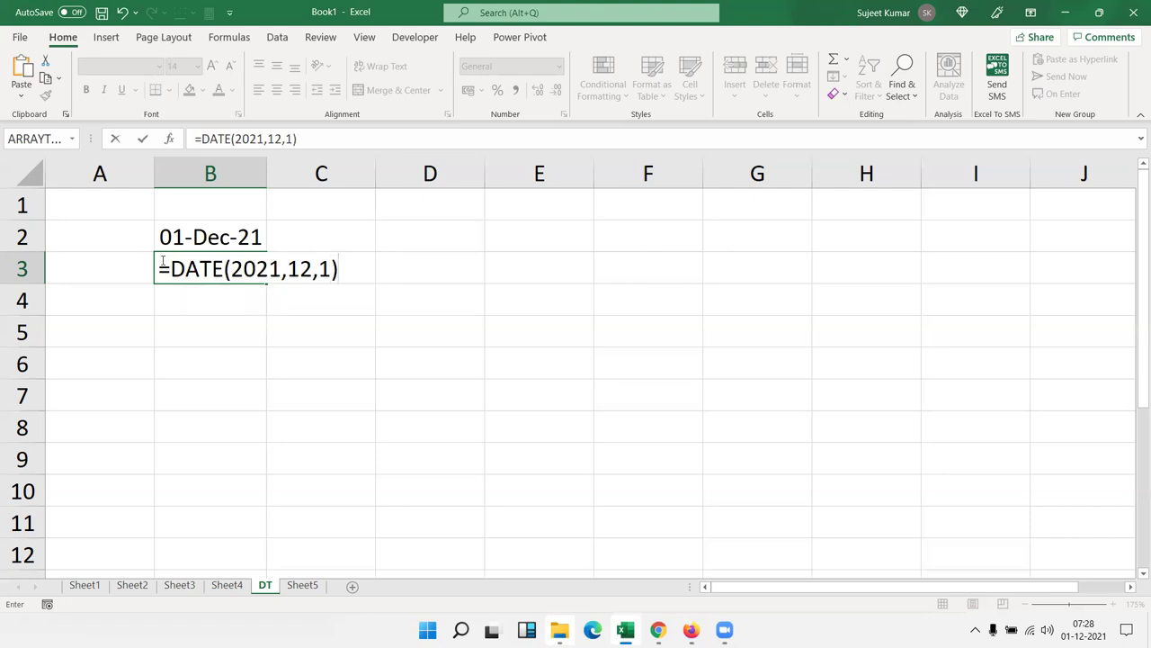
key("Return")
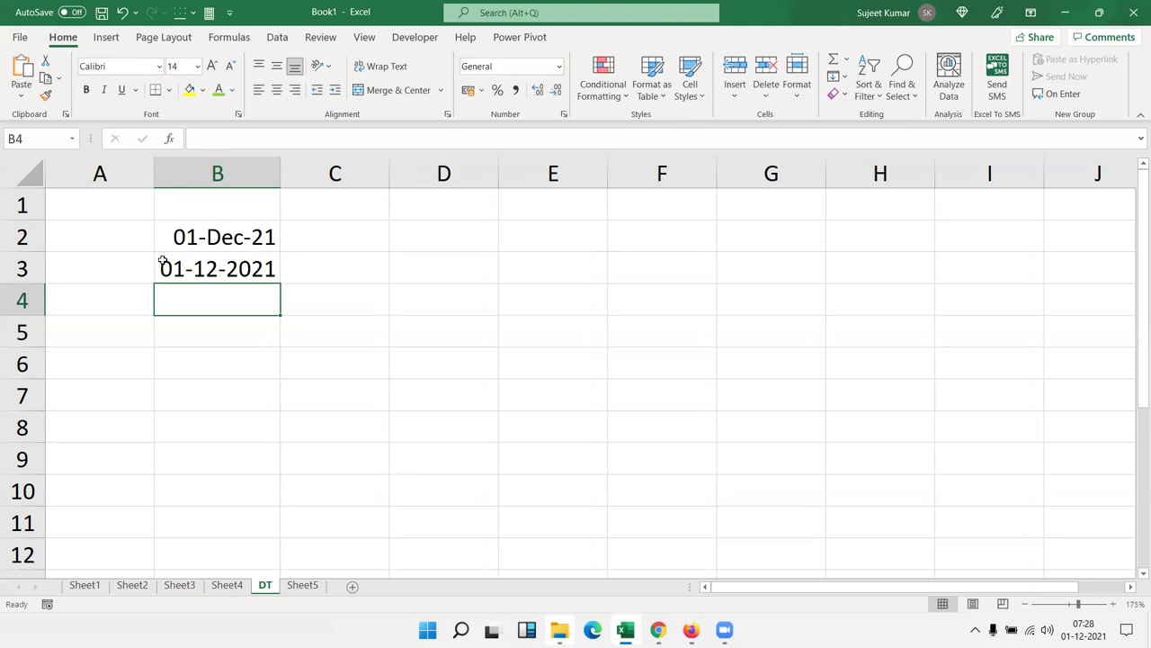
left_click(163, 261)
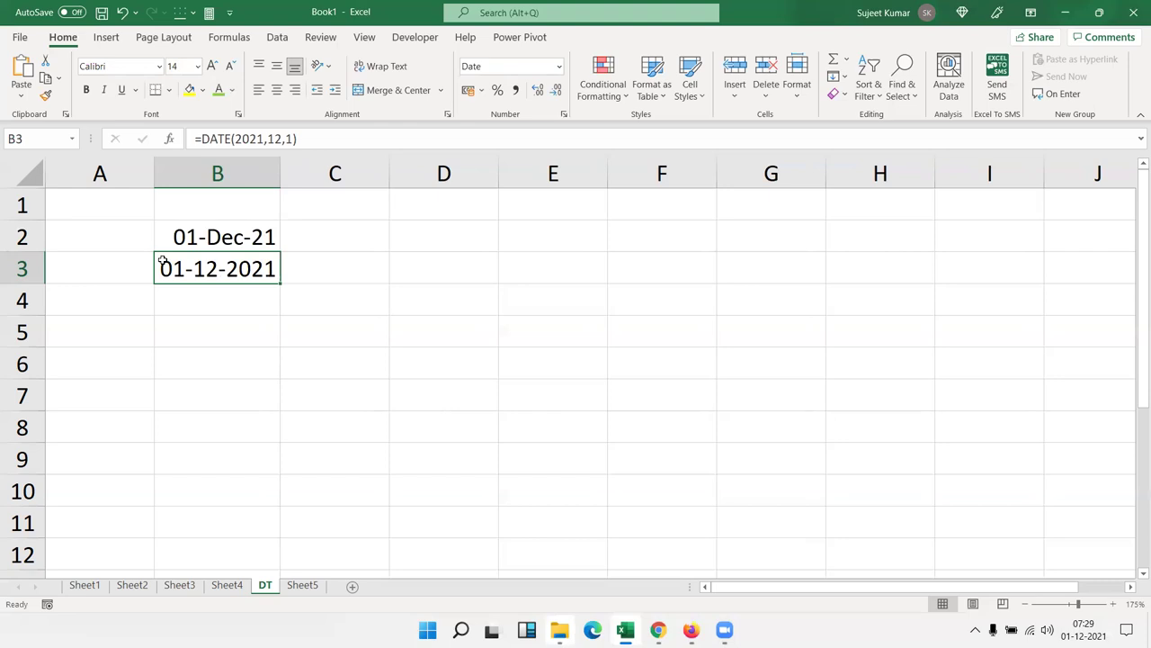
key("Up")
key("Right")
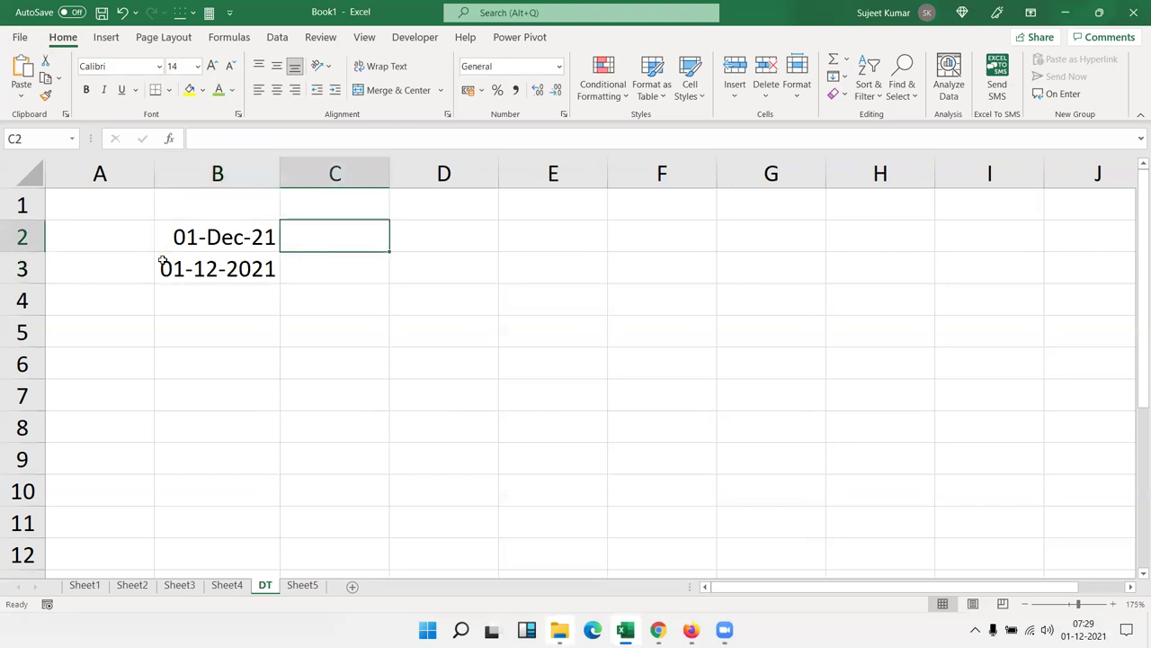
key("Down")
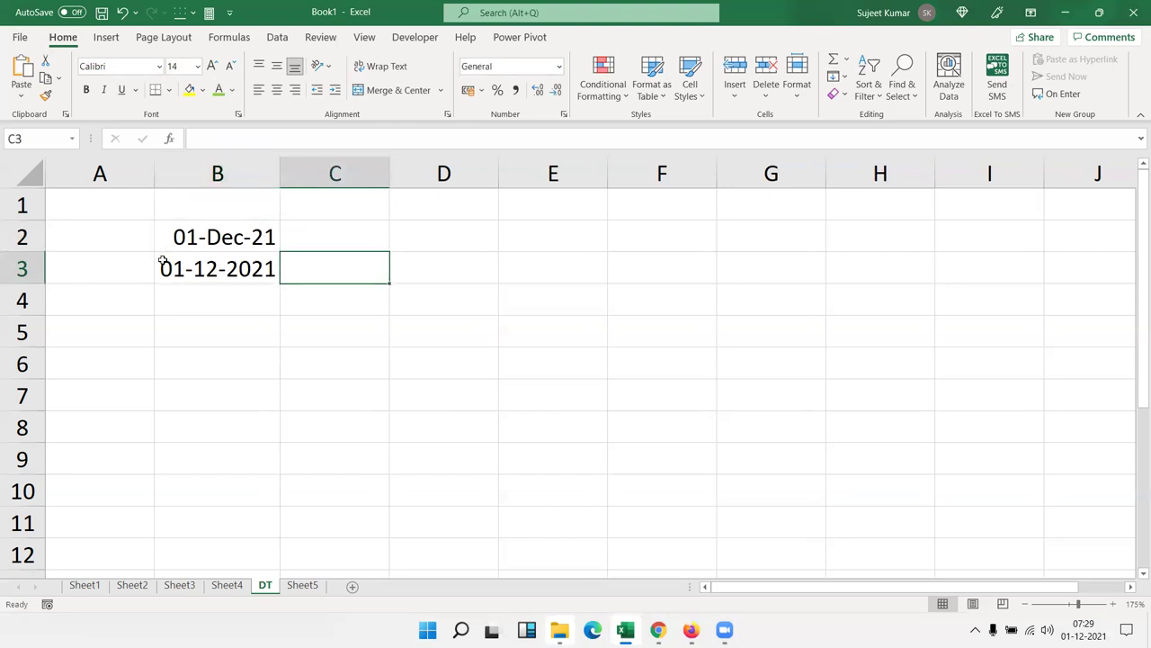
key("Left")
key("F2")
key("Left")
key("Left")
key("Left")
key("Left")
key("Left")
key("Left")
key("Right")
key("Right")
key("Right")
key("Right")
key("Right")
key("shift+Left")
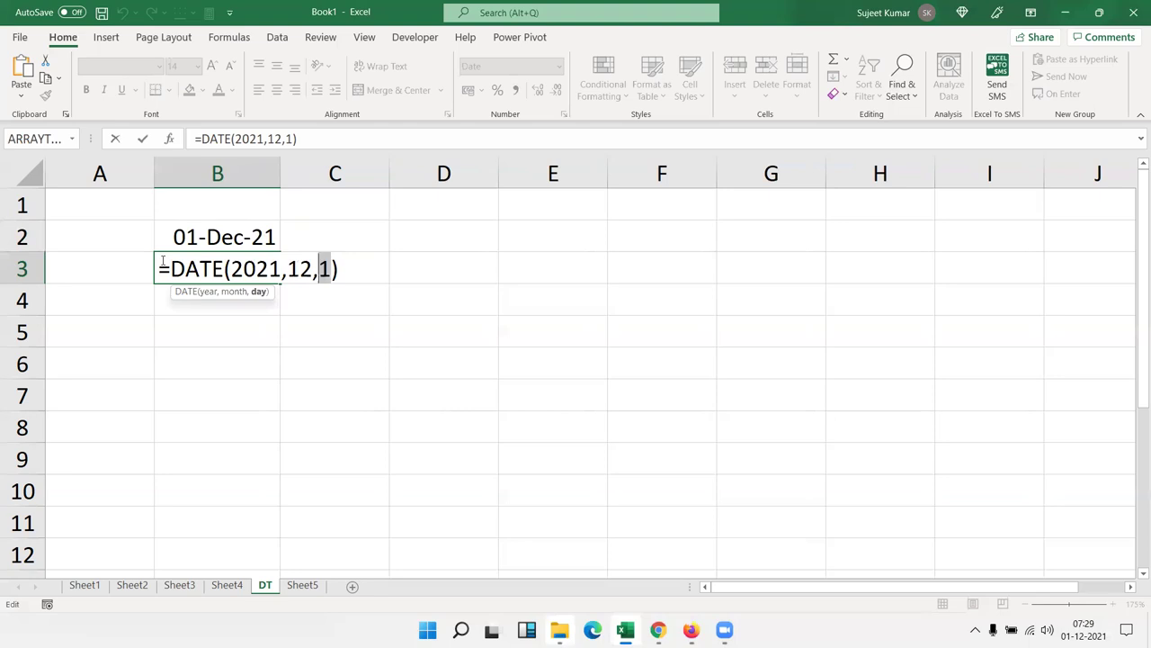
type("`")
key("ctrl+Return")
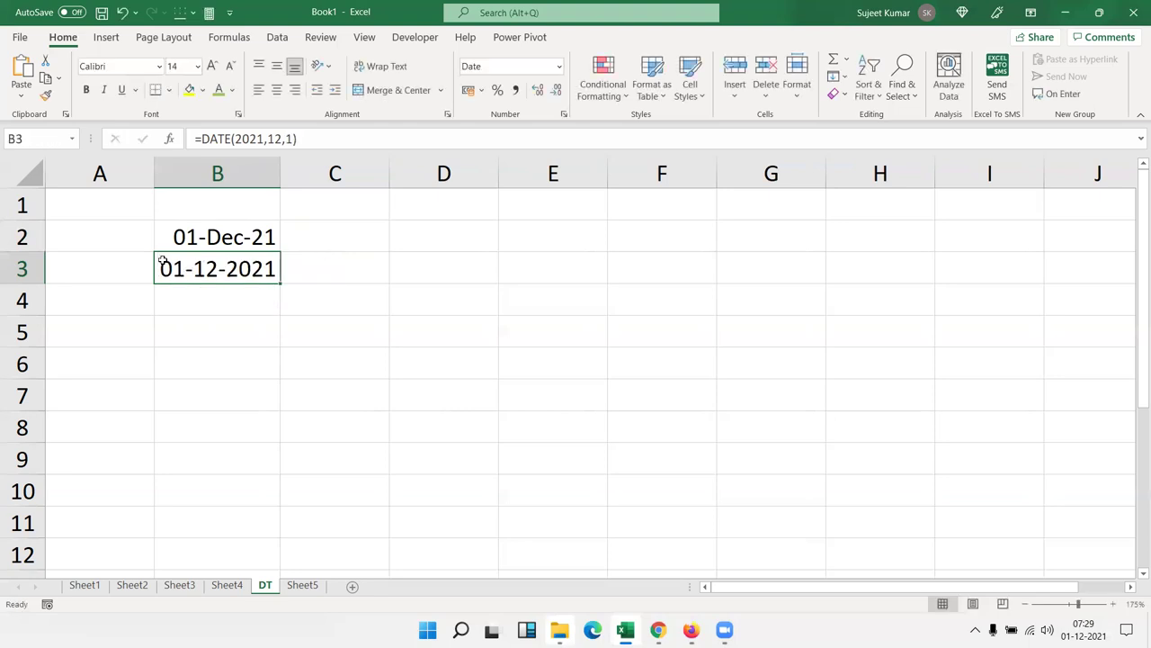
key("Up")
key("Right")
key("F2")
Step: Enter =YEAR(B2) in C2, giving 2021, after abandoning a mistaken DATE attempt
type("=day")
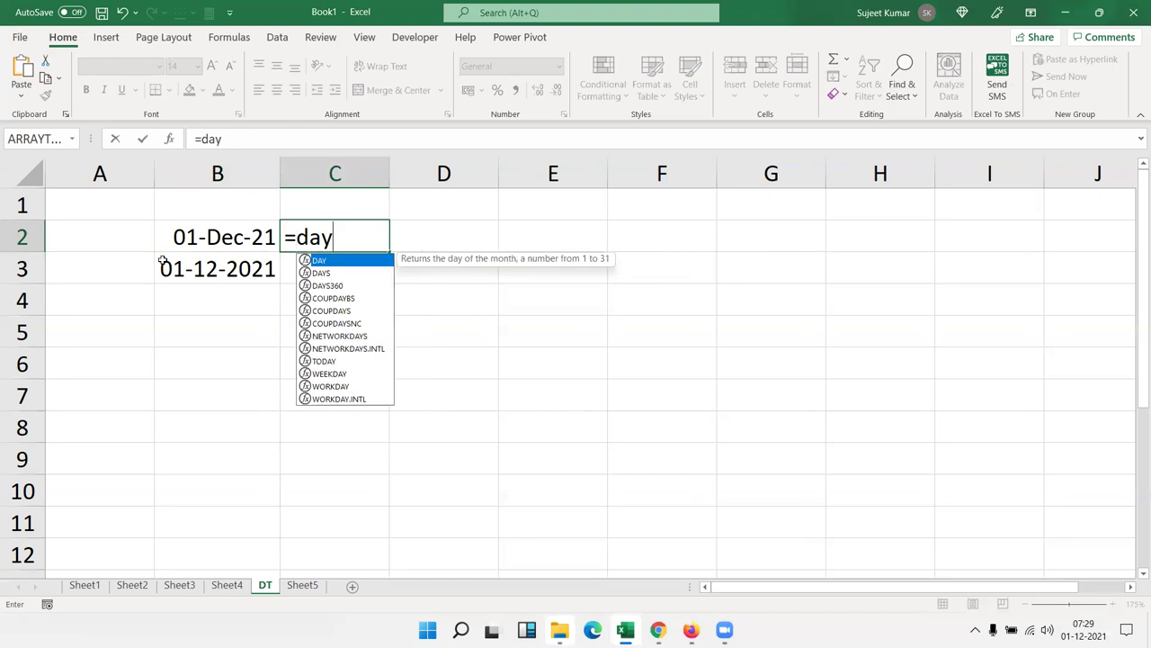
key("BackSpace")
type("te")
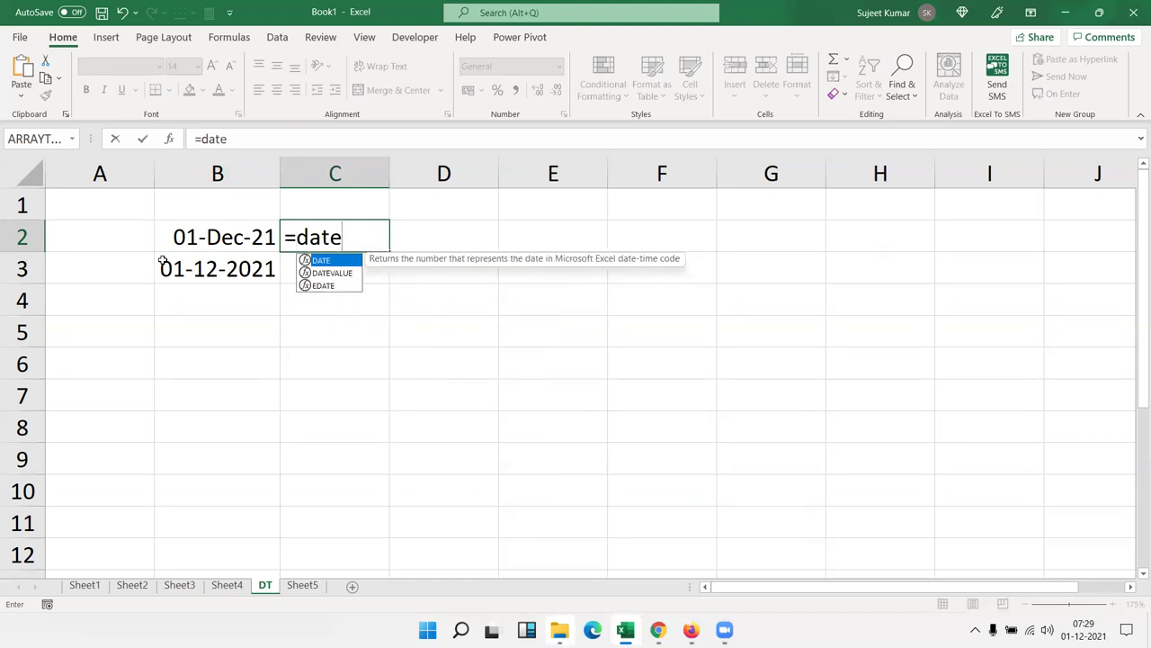
key("Tab")
key("Left")
key("Return")
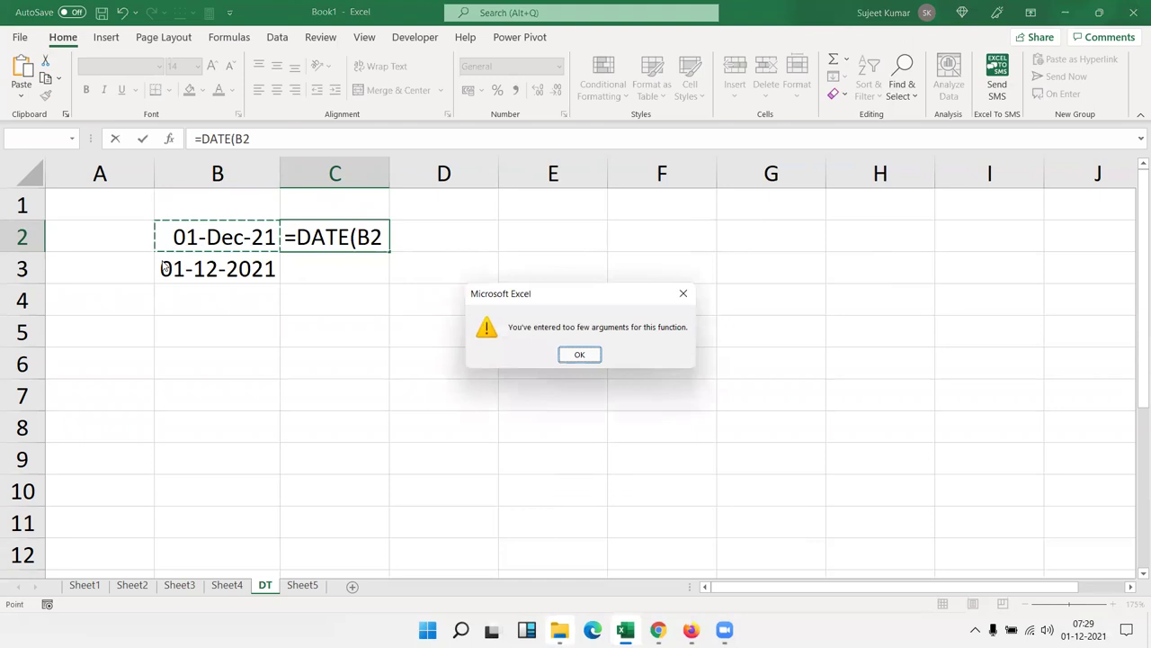
key("Return")
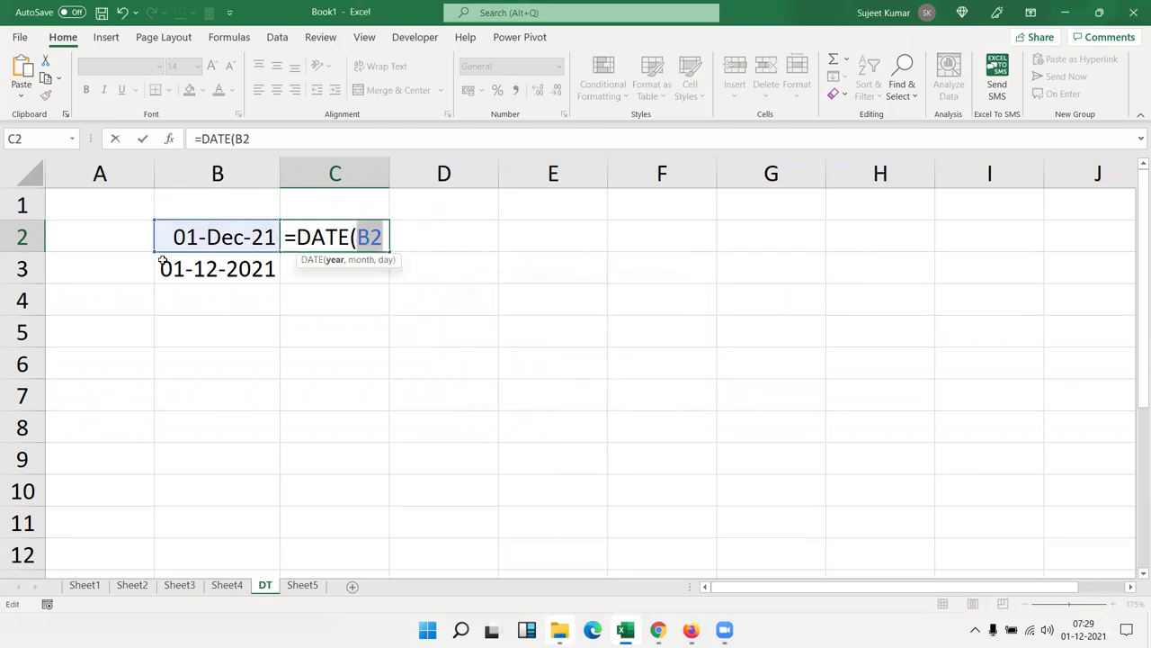
key("Left")
key("Left")
key("BackSpace")
key("BackSpace")
key("BackSpace")
key("BackSpace")
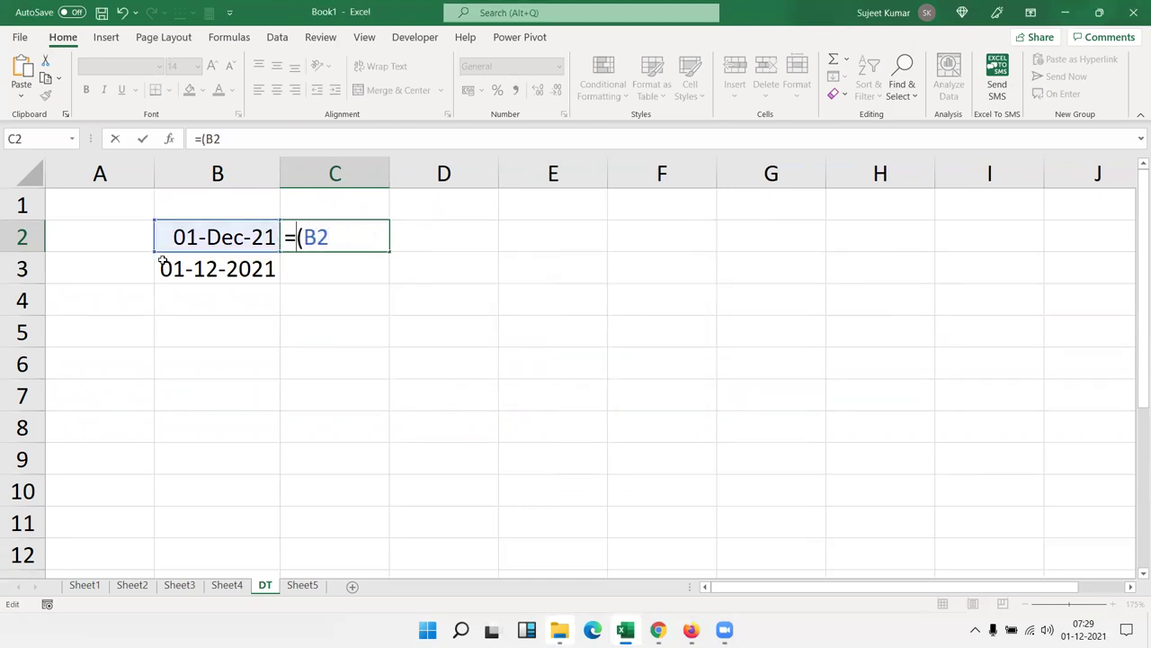
type("yea")
key("Tab")
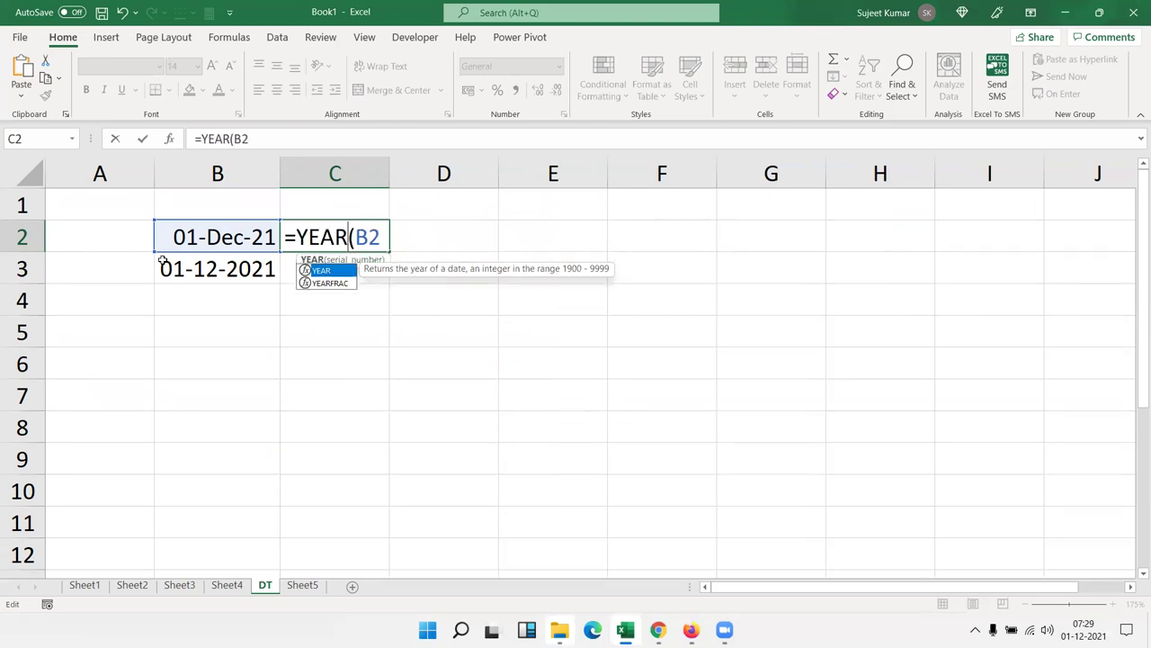
key("Return")
key("Up")
Step: Enter =MONTH(B2) in D2 and =DAY(B2) in E2, giving 12 and 1
key("Right")
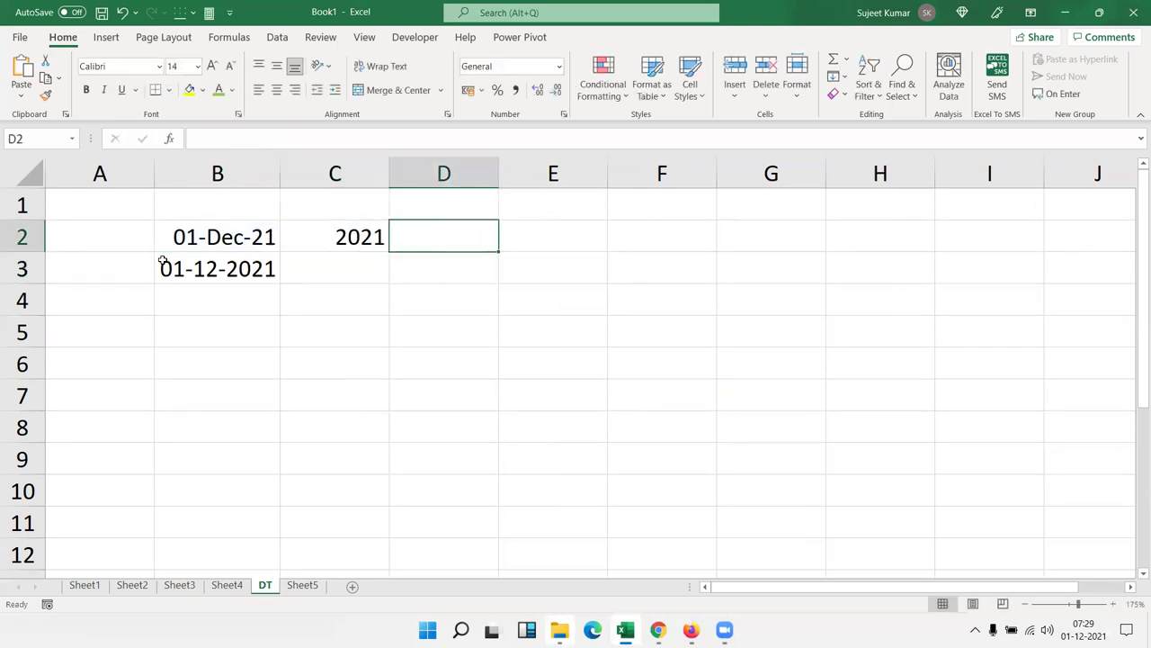
type("=mont")
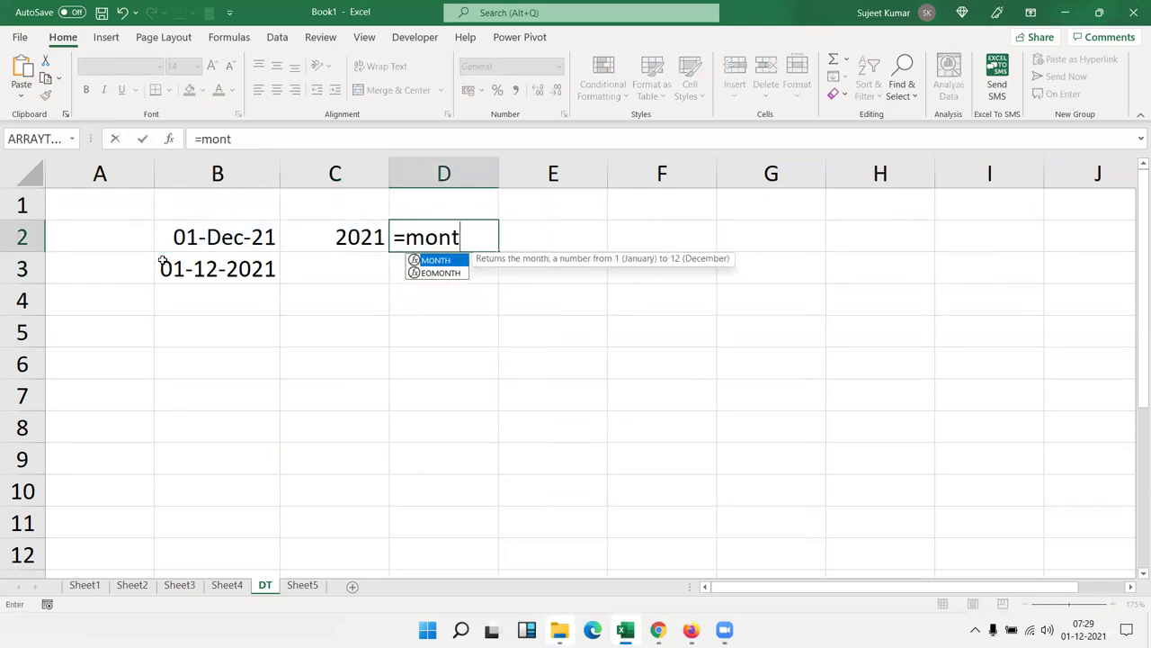
key("Tab")
key("Left")
key("Left")
key("Return")
key("Up")
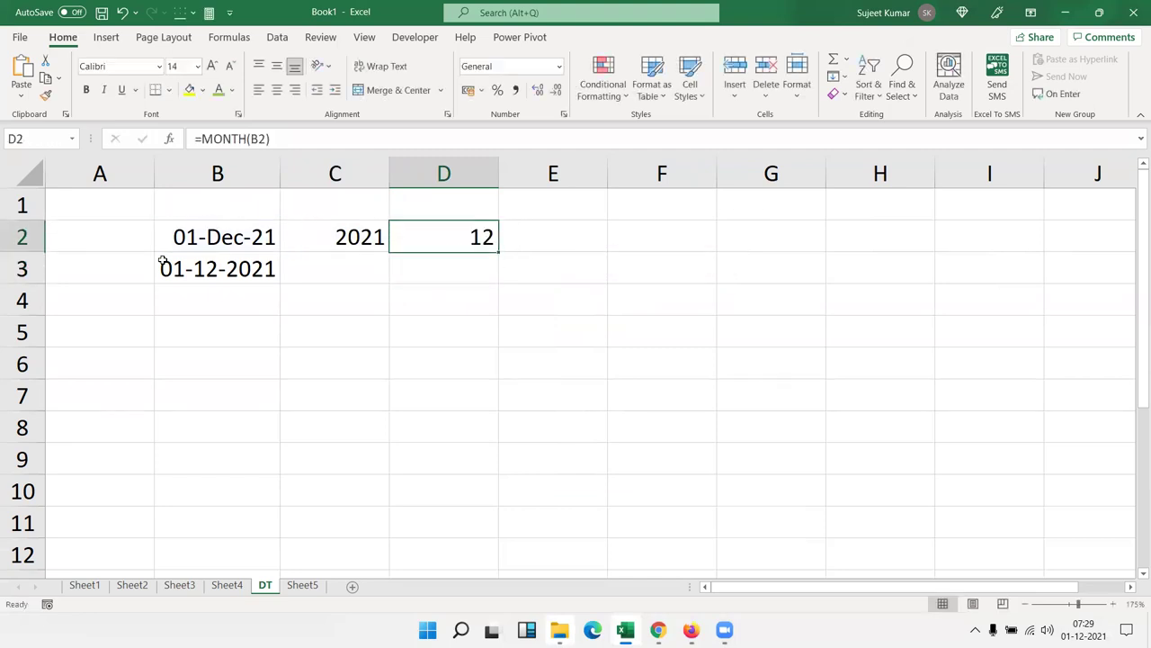
key("Right")
type("=day")
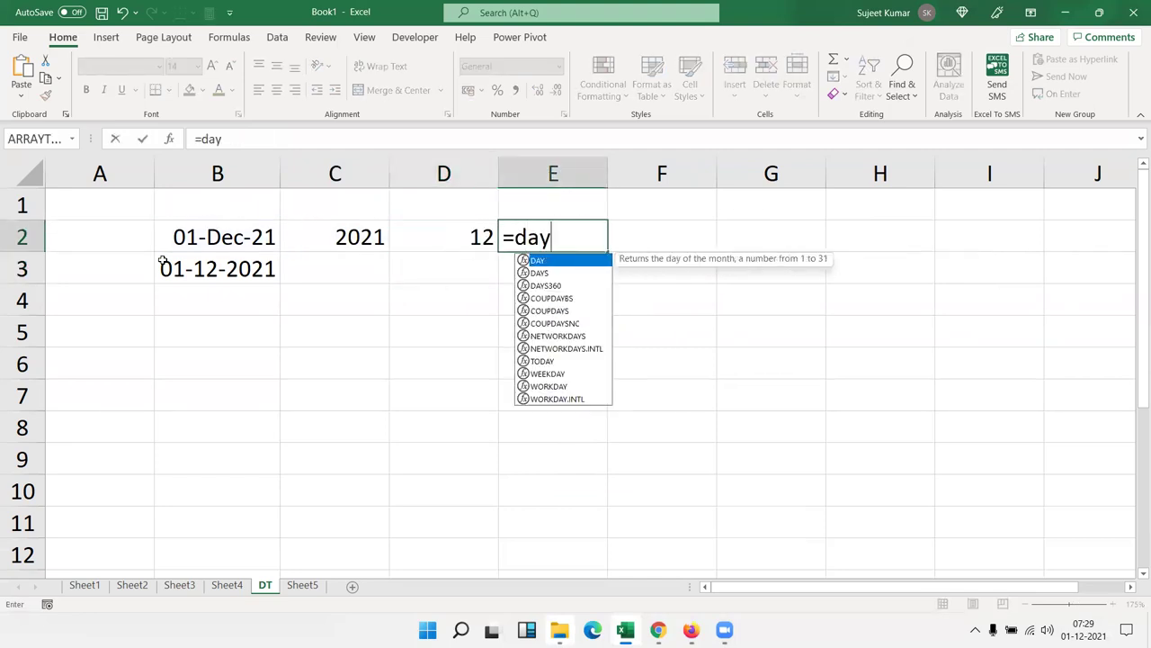
key("Tab")
key("Left")
Step: Rebuild the date in F2 with =DATE(C2,D2,E2), giving 01-12-2021
key("Left")
key("Left")
key("Return")
key("Up")
key("Right")
type("=date")
key("Tab")
key("Left")
key("Left")
key("Left")
type(",")
key("Left")
key("Left")
type(",")
key("Left")
key("Left")
key("Right")
key("Return")
key("Up")
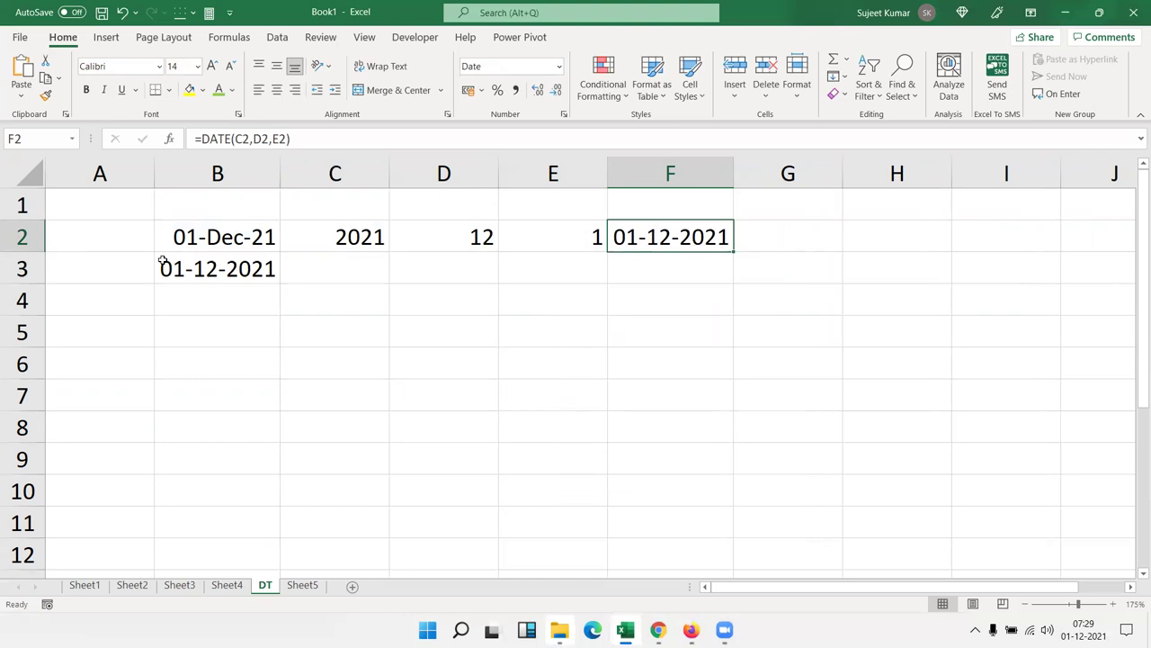
key("Left")
key("Left")
key("Left")
key("Left")
Step: Enter start date 01-12-2021 in B6, 20 in C6, and the label Days in C5
key("Down")
key("Down")
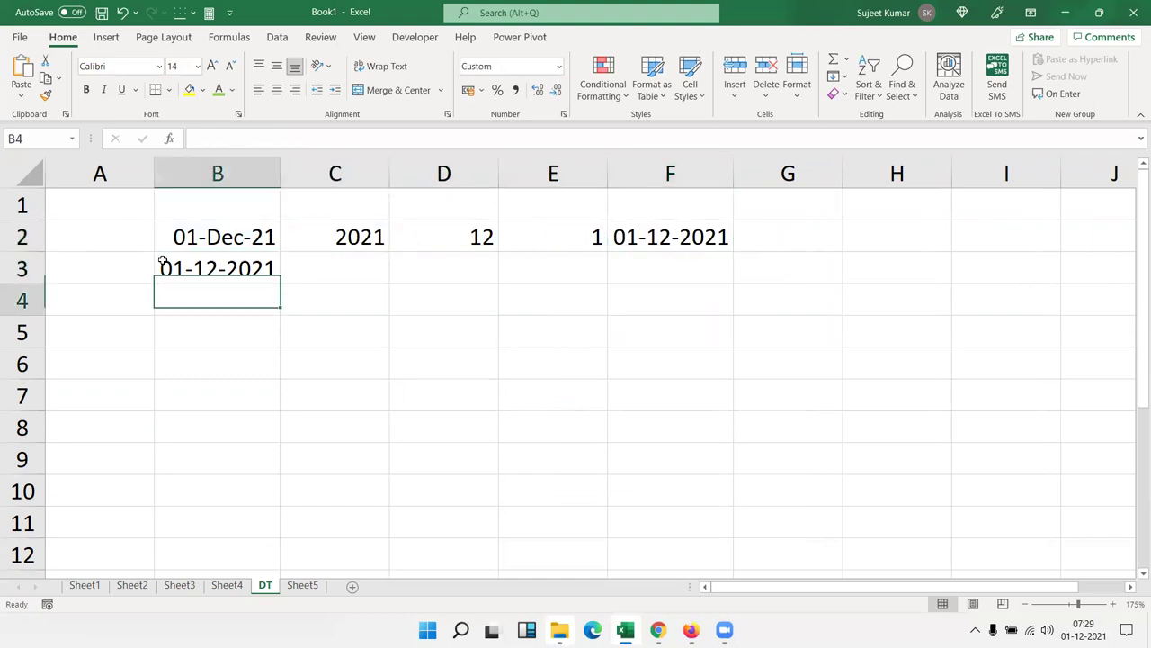
key("Down")
key("Down")
type("01-12-2021")
key("Return")
key("Up")
key("Right")
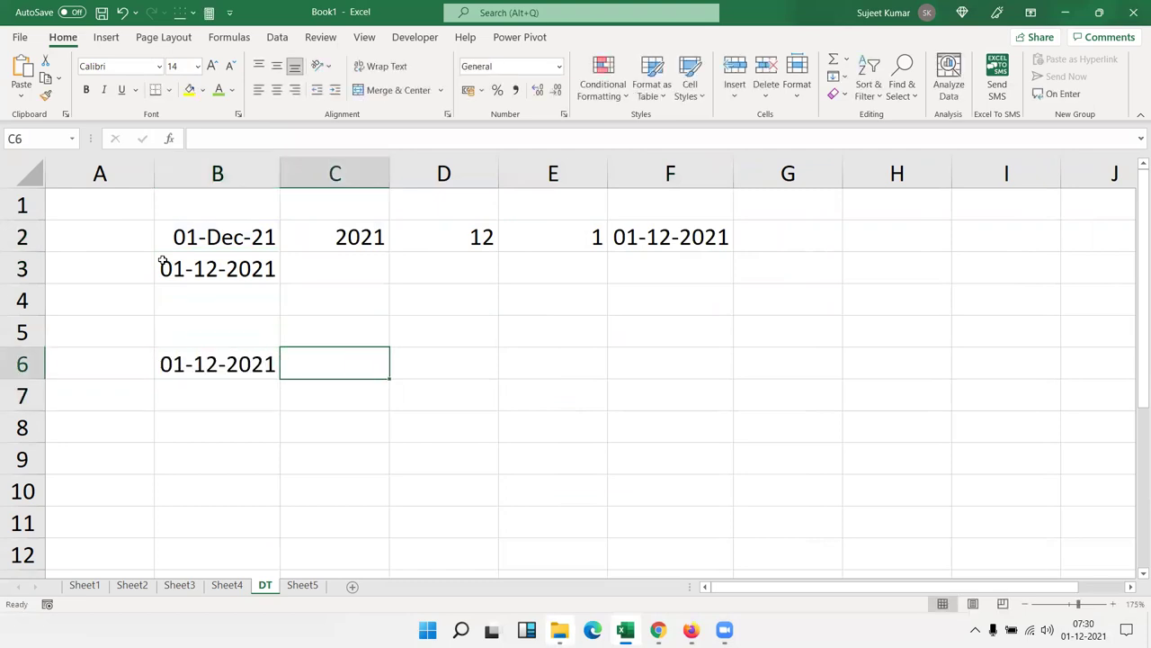
type("20")
key("Tab")
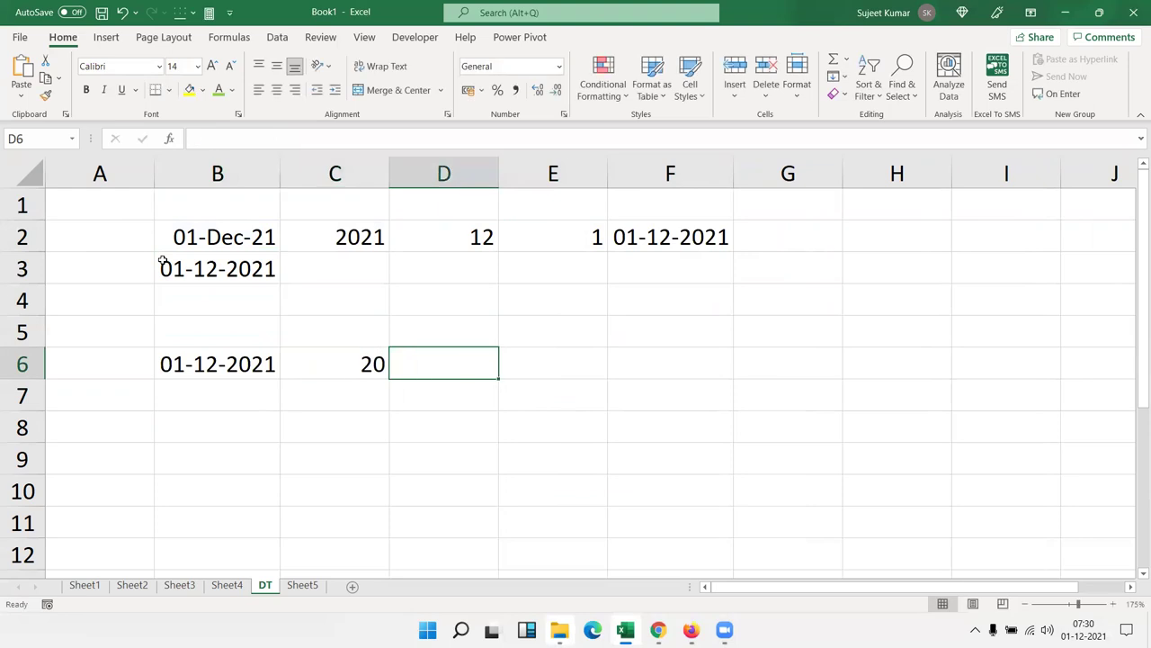
key("Left")
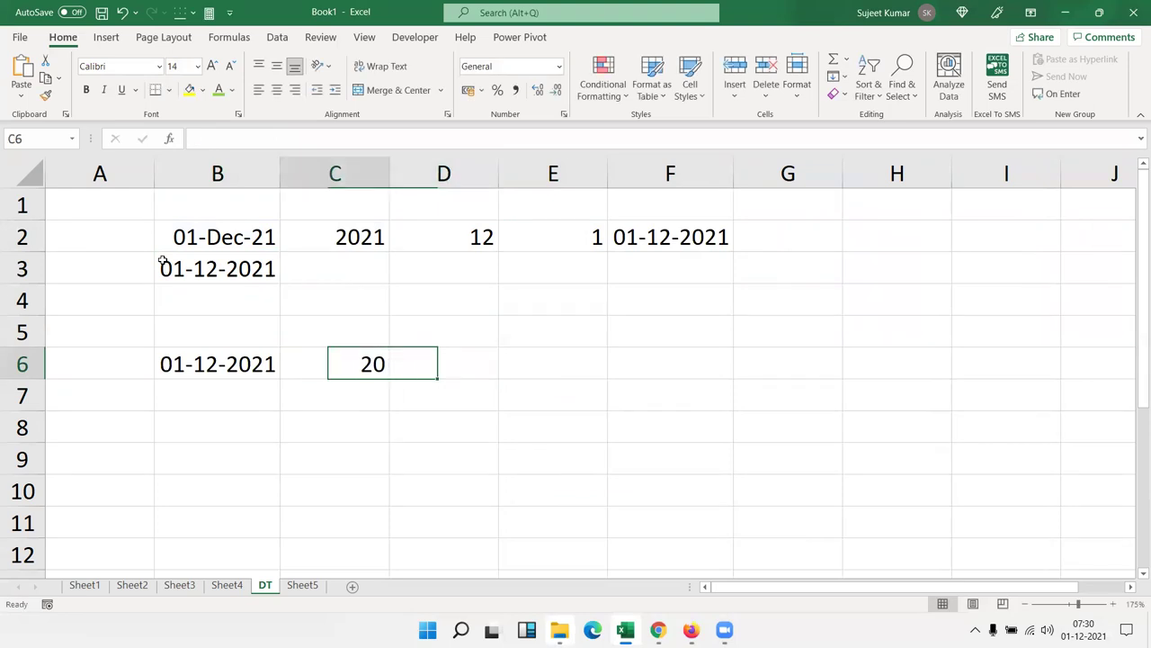
key("Up")
type("Days")
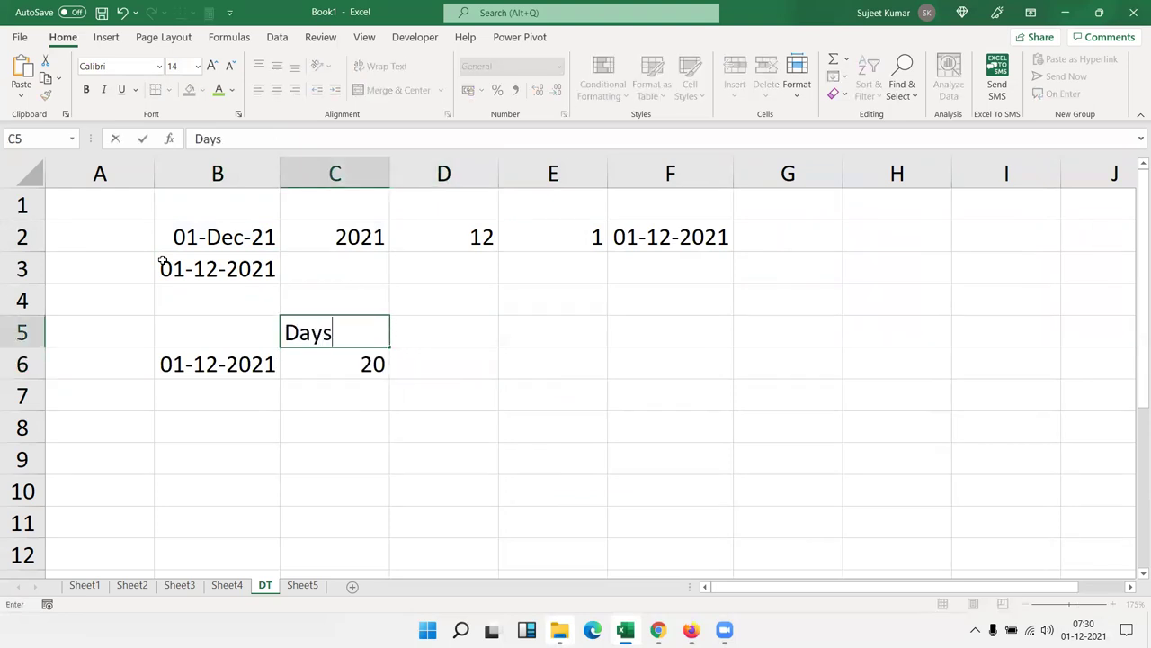
key("Return")
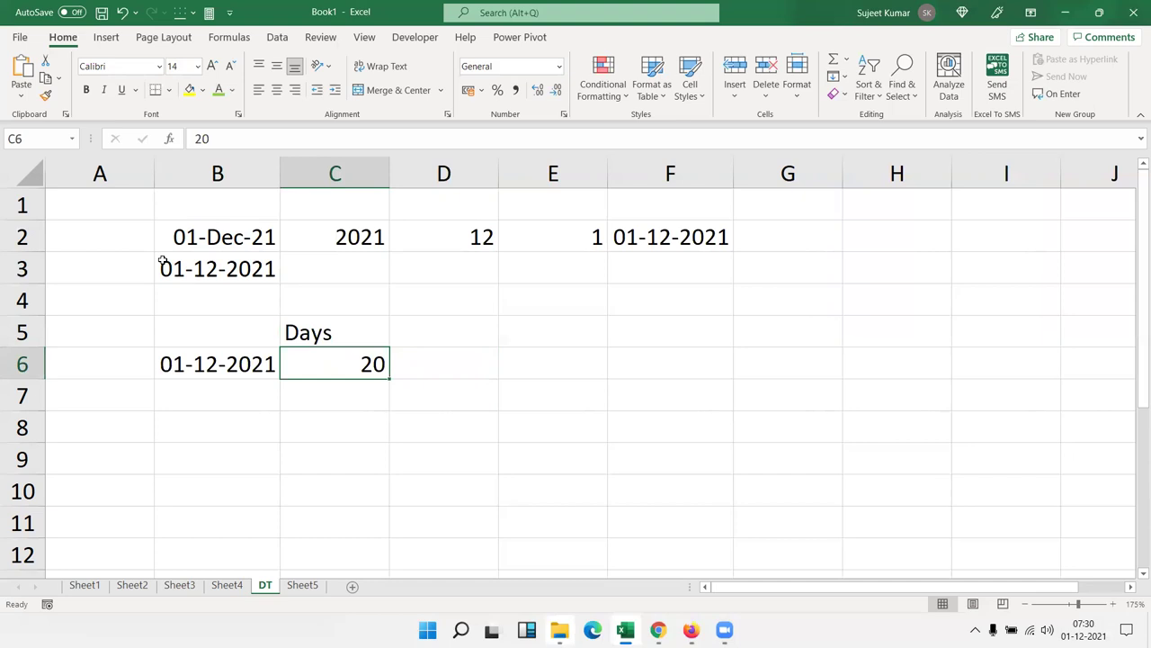
Step: Add the days in D6 with =B6+C6, giving 21-12-2021
key("Right")
type("=")
key("Left")
key("Left")
type("+")
key("Left")
key("Return")
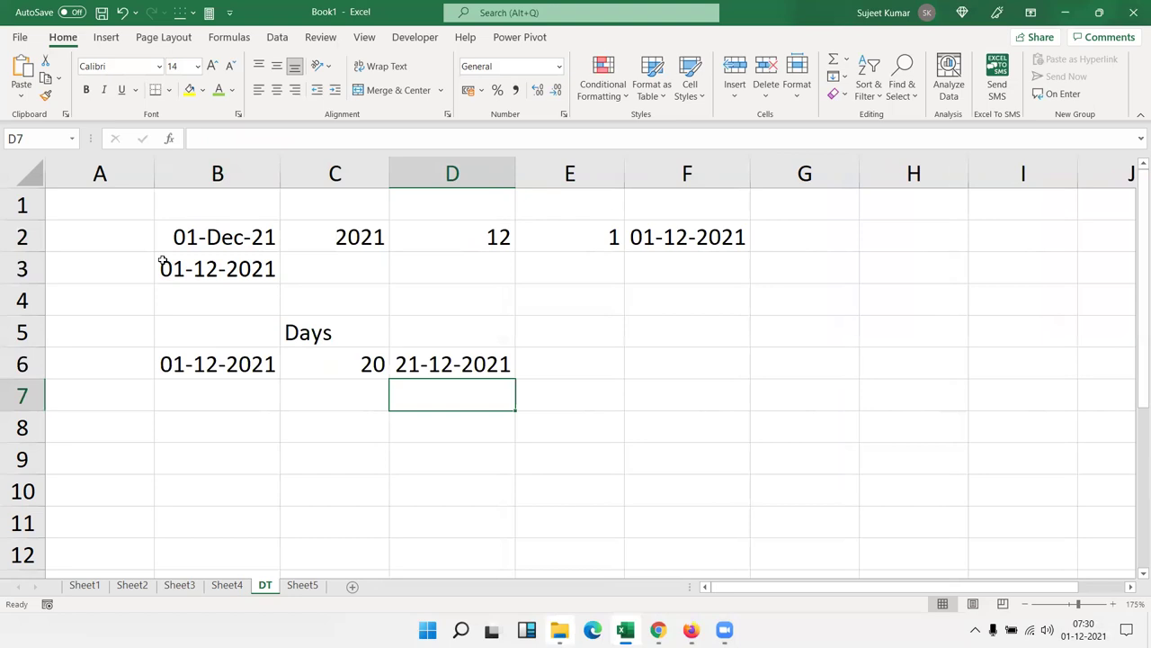
key("Up")
key("Left")
key("Left")
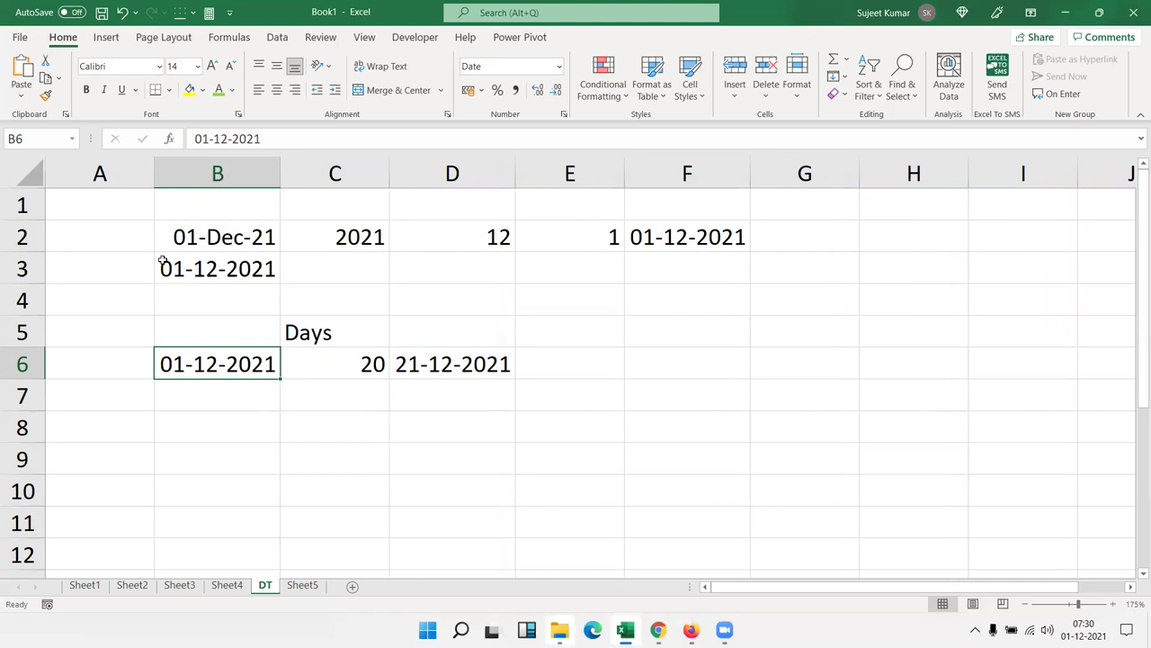
Step: Show B6 and D6 as serial numbers 44531 and 44551, then undo back to dates
key("ctrl+shift+asciitilde")
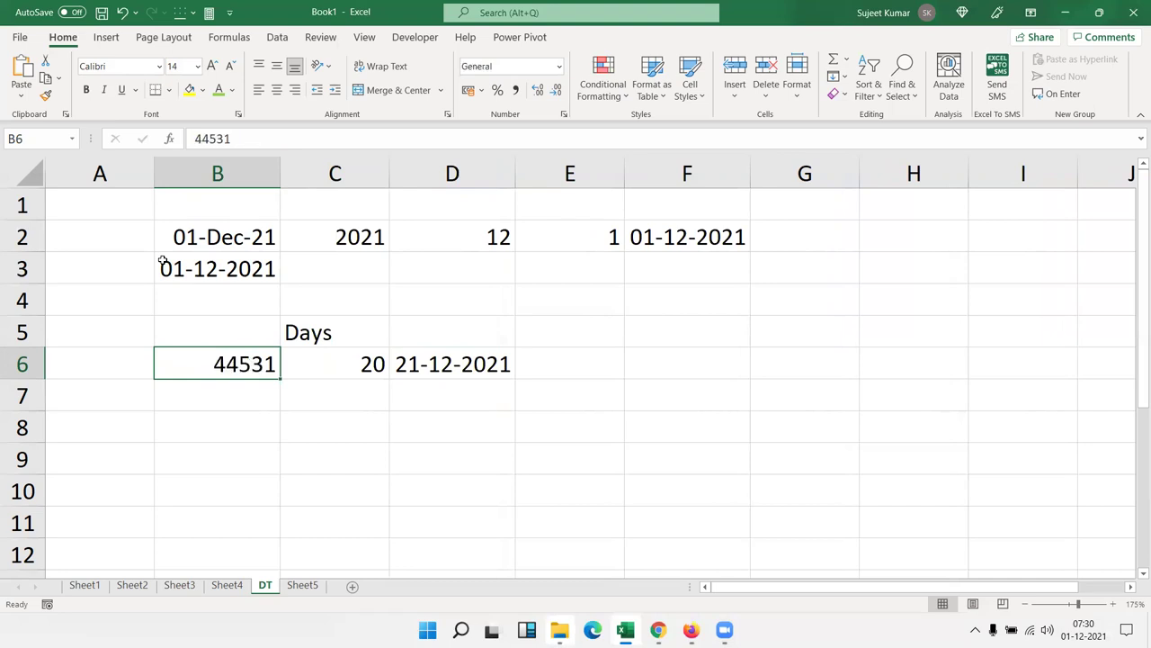
key("Right")
key("Right")
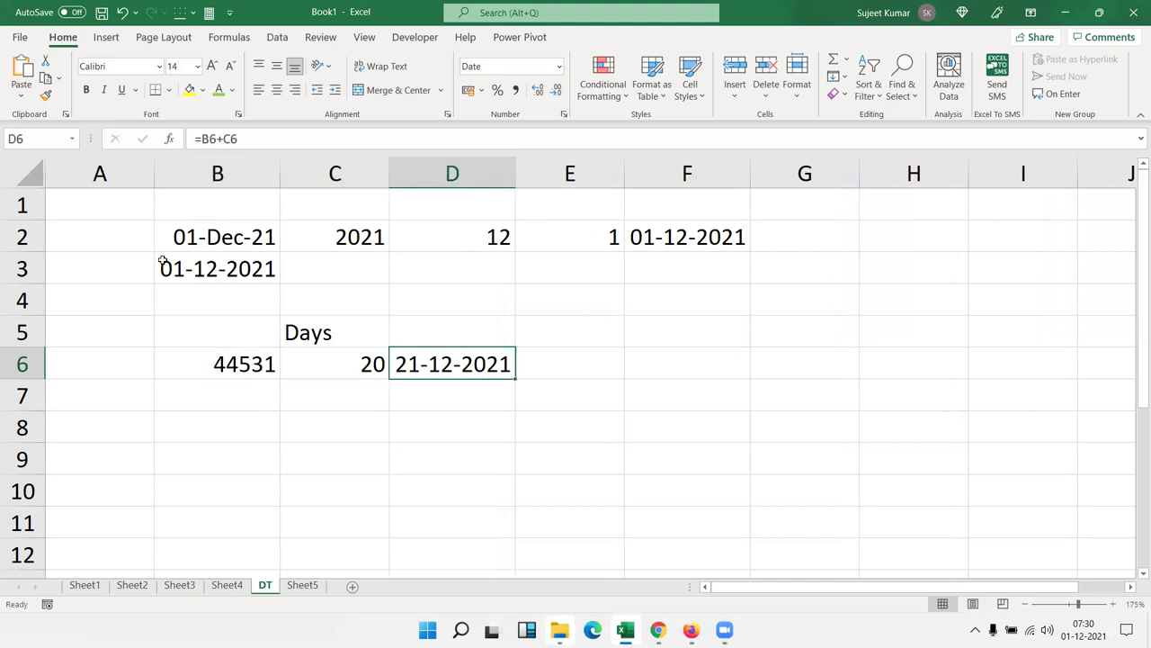
key("ctrl+shift+asciitilde")
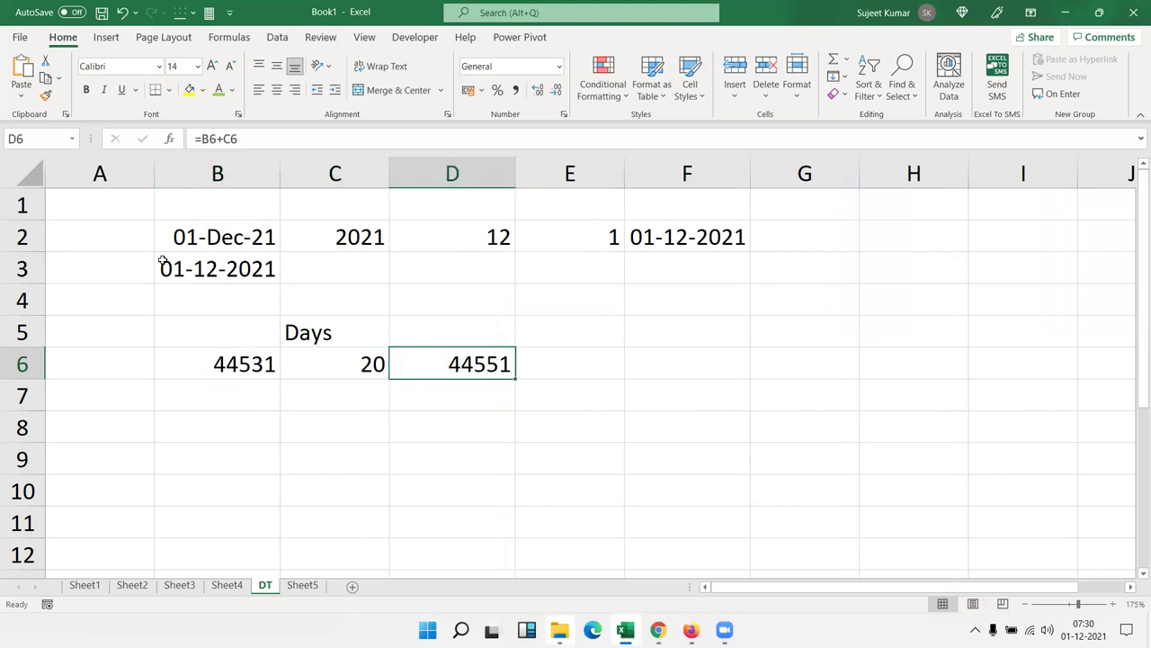
key("ctrl+z")
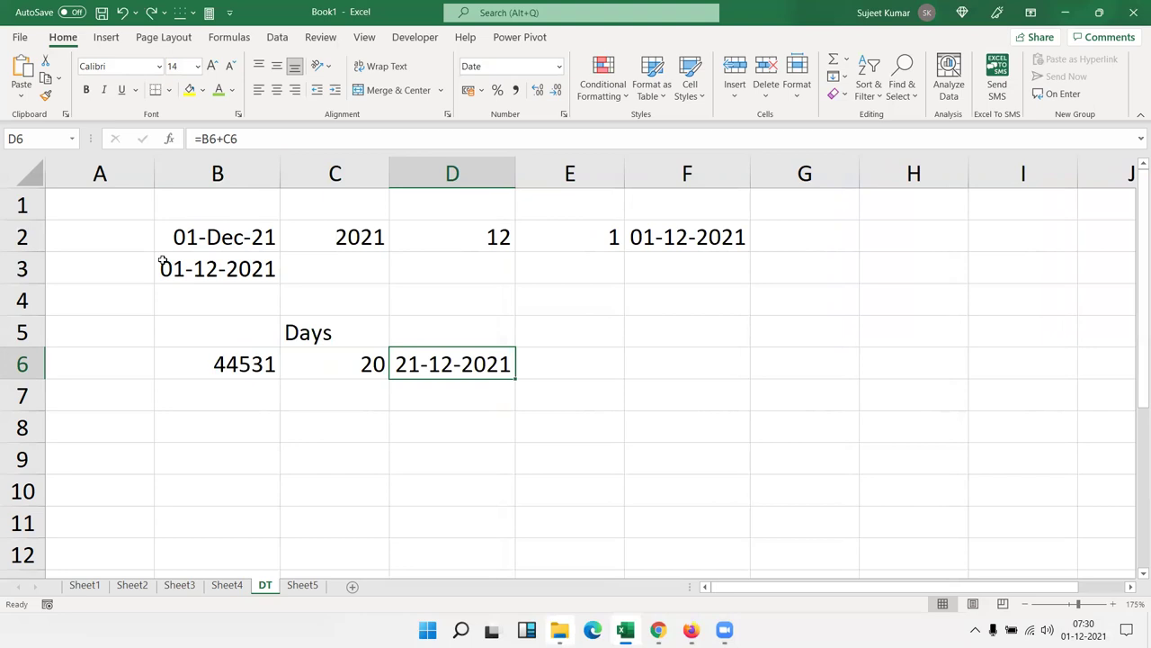
key("ctrl+z")
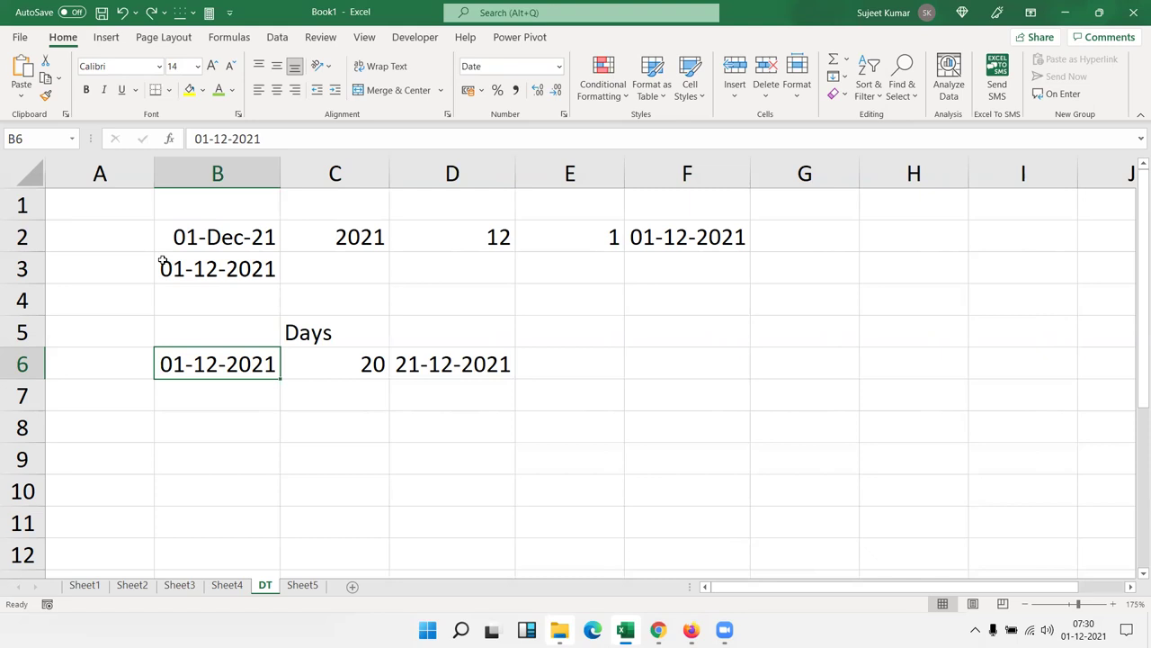
key("Right")
key("Right")
key("Right")
key("Left")
key("Left")
key("Left")
key("Down")
key("Down")
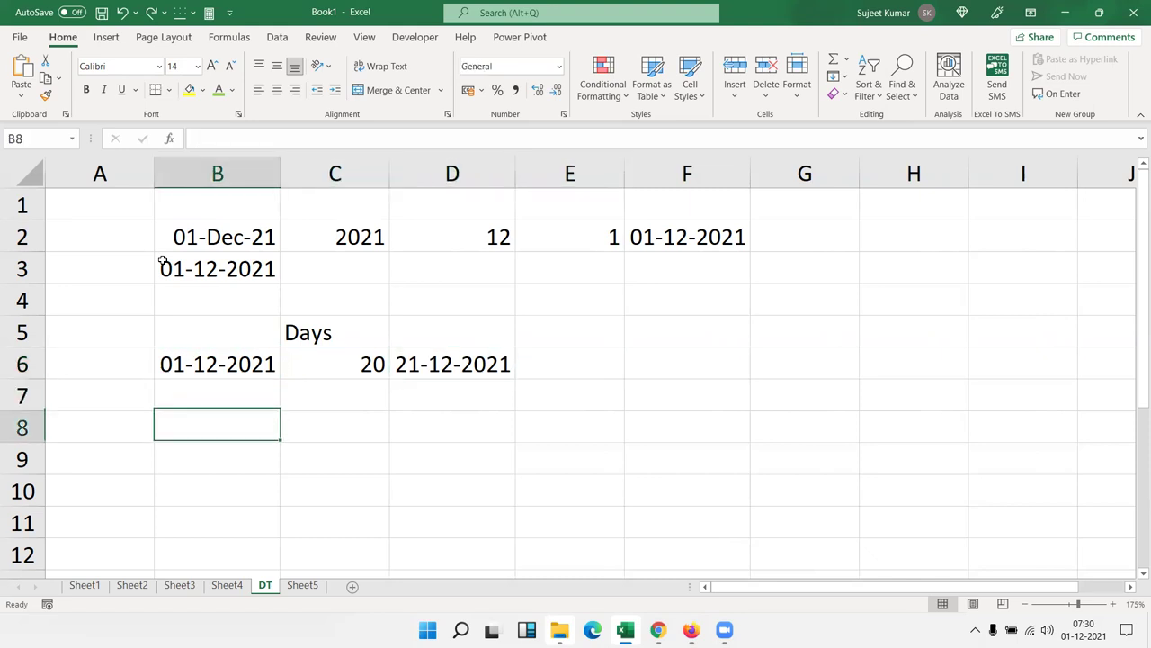
key("ctrl+semicolon")
key("Tab")
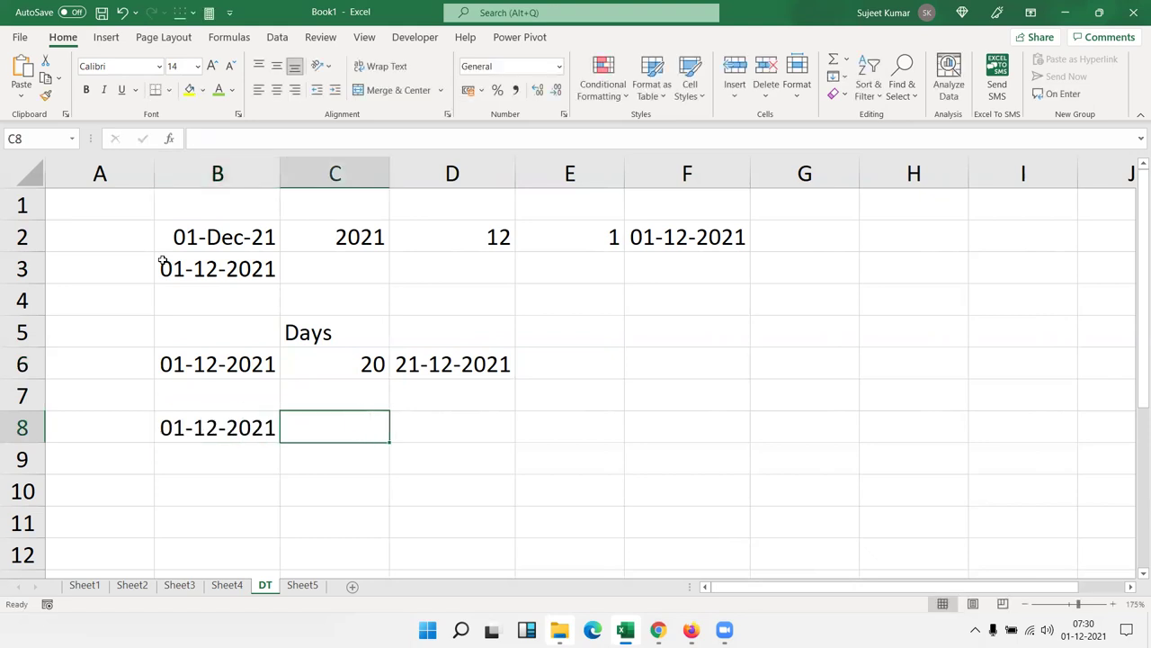
key("Up")
type("Mo")
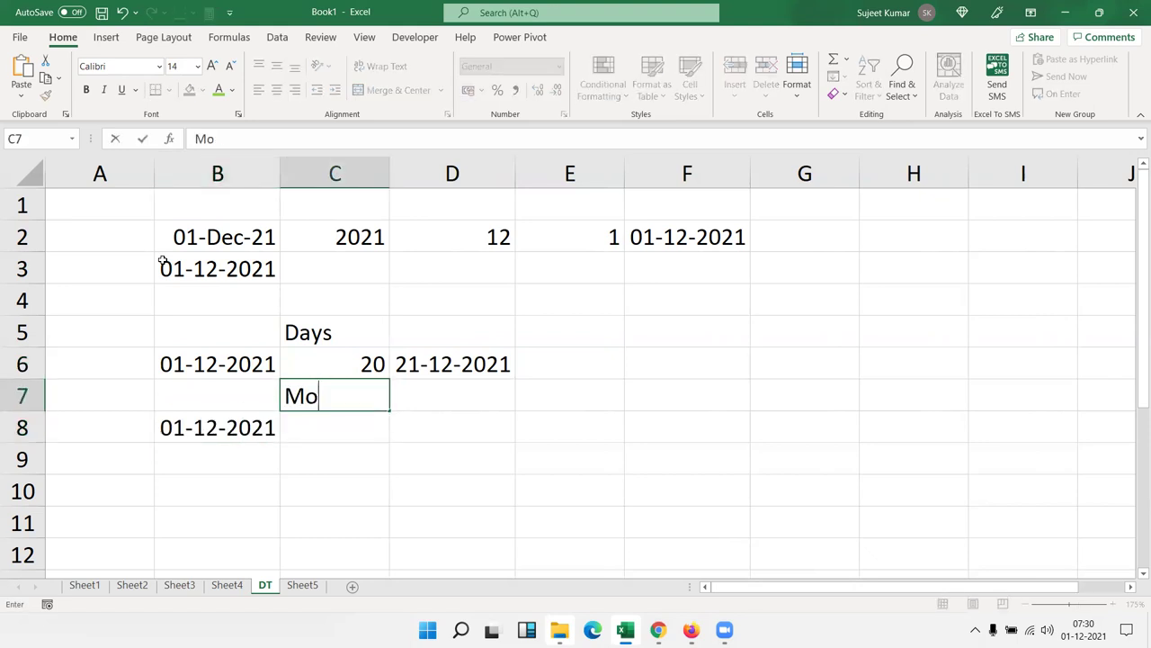
type("nth")
key("Return")
type("3")
key("Tab")
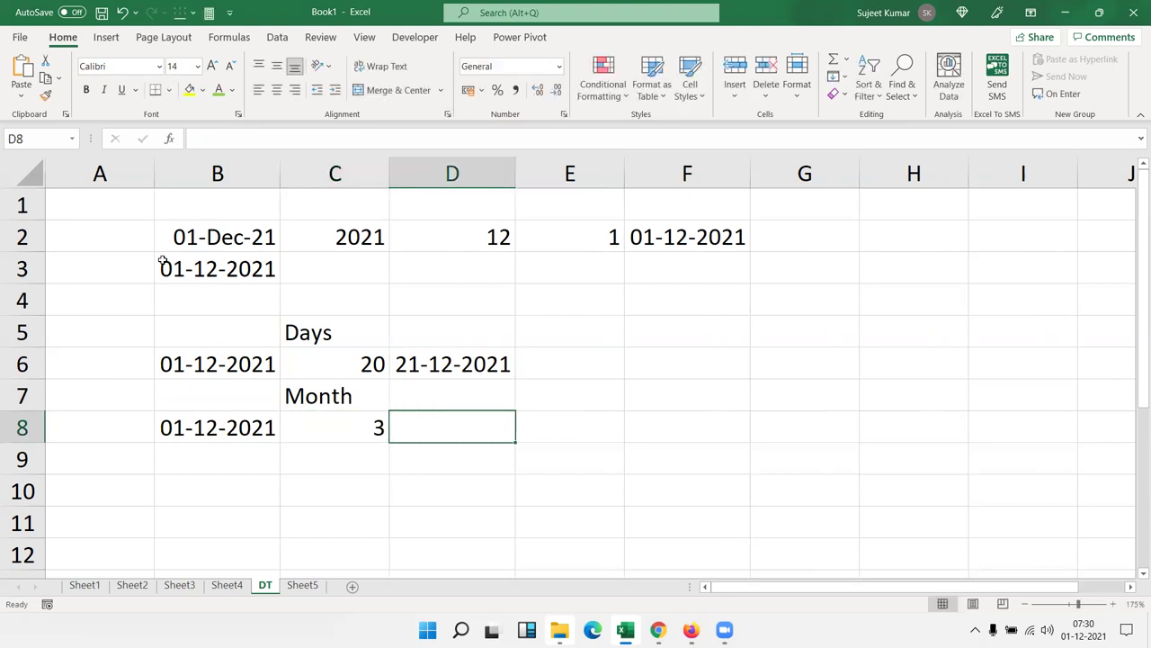
key("Down")
key("Left")
type("30*")
key("Up")
key("Return")
key("Up")
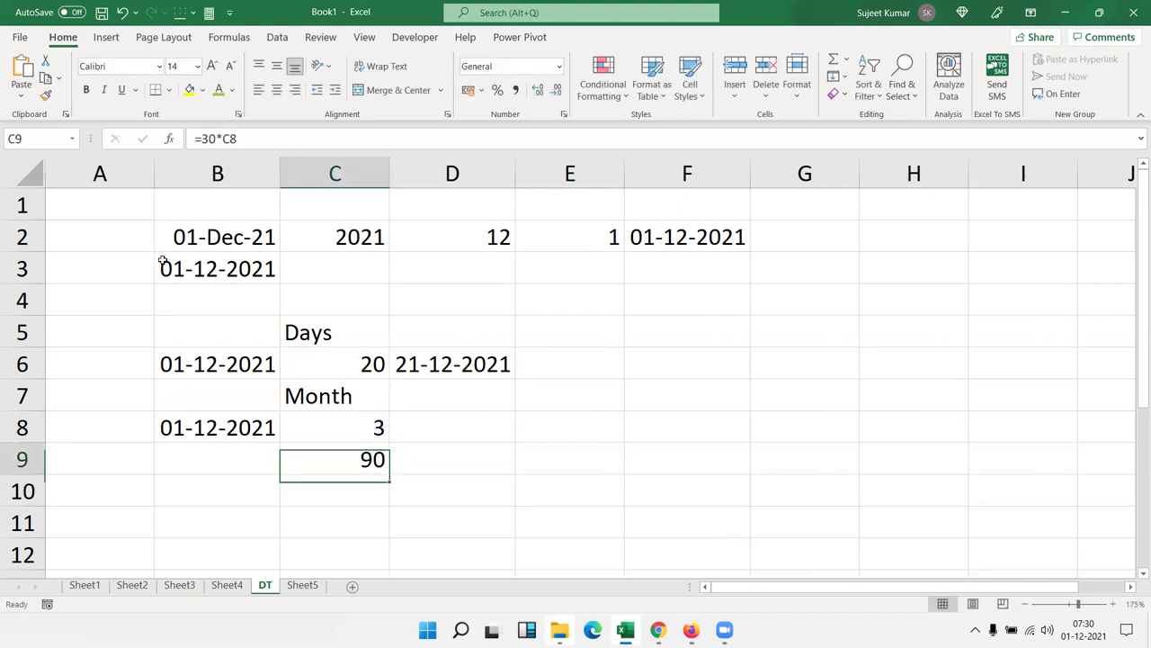
key("Right")
key("Up")
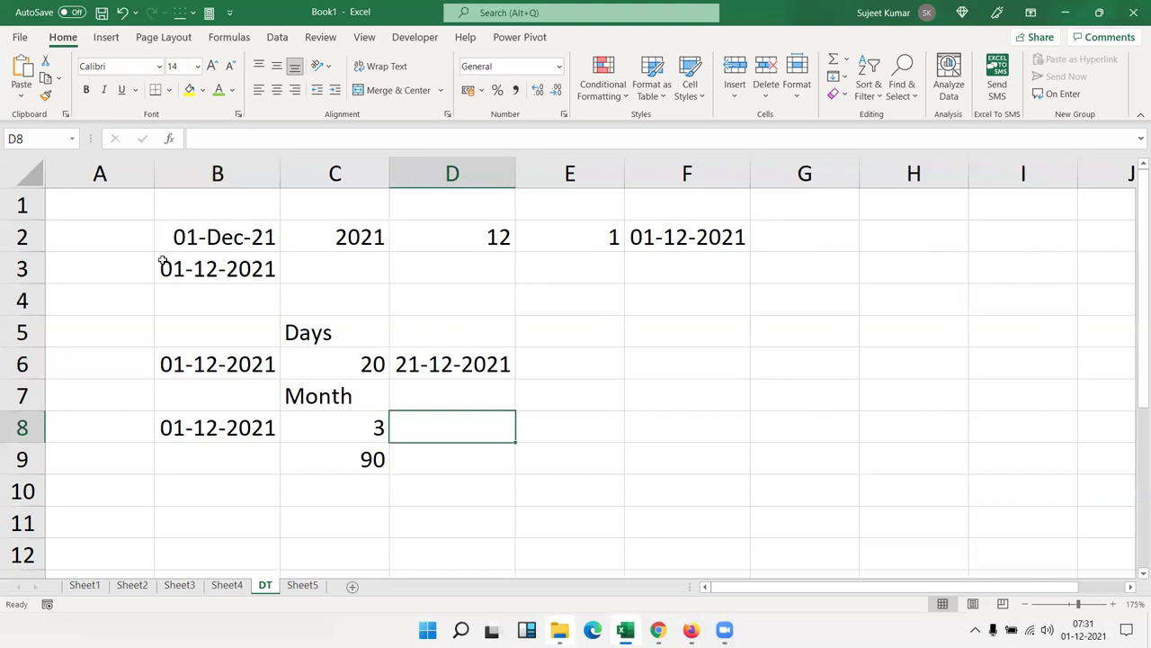
key("Left")
key("Down")
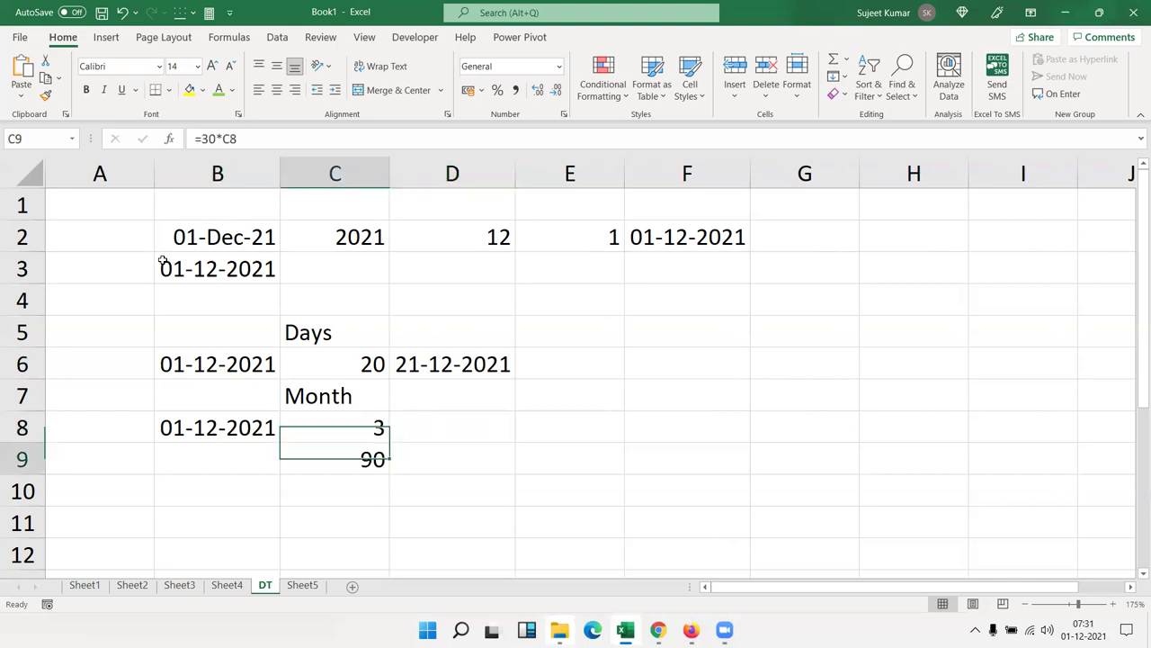
key("Delete")
key("Up")
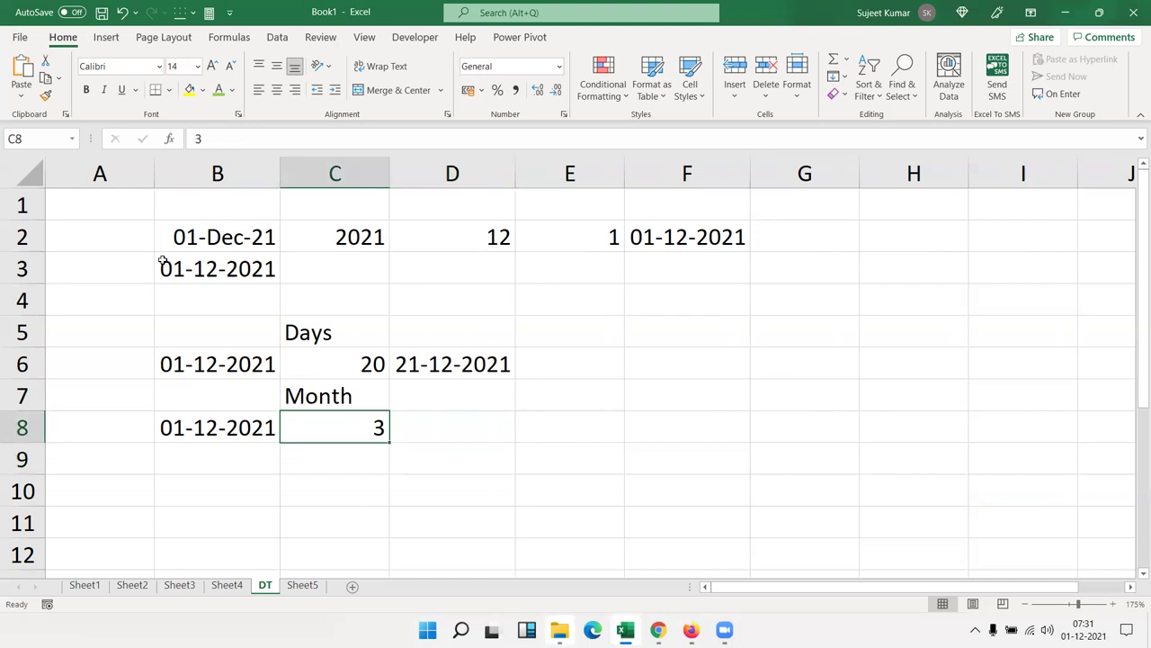
Step: Enter =EDATE(B8,C8) in D8 and apply a date format so it shows 01-Mar-22
key("Right")
type("=")
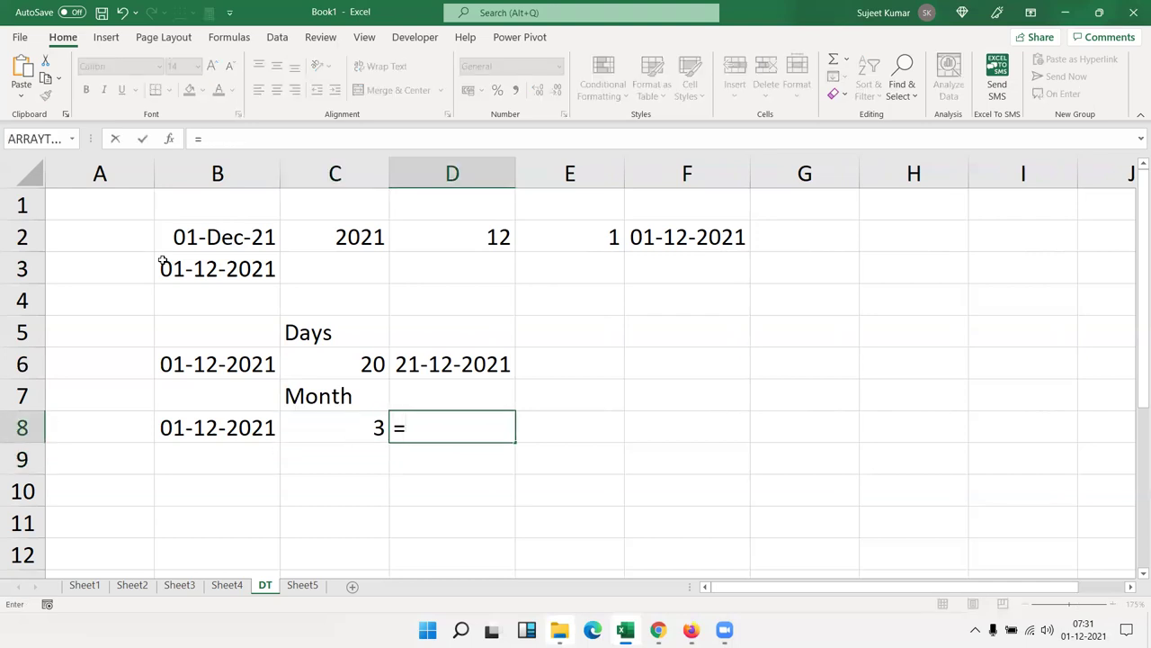
type("ed")
key("Tab")
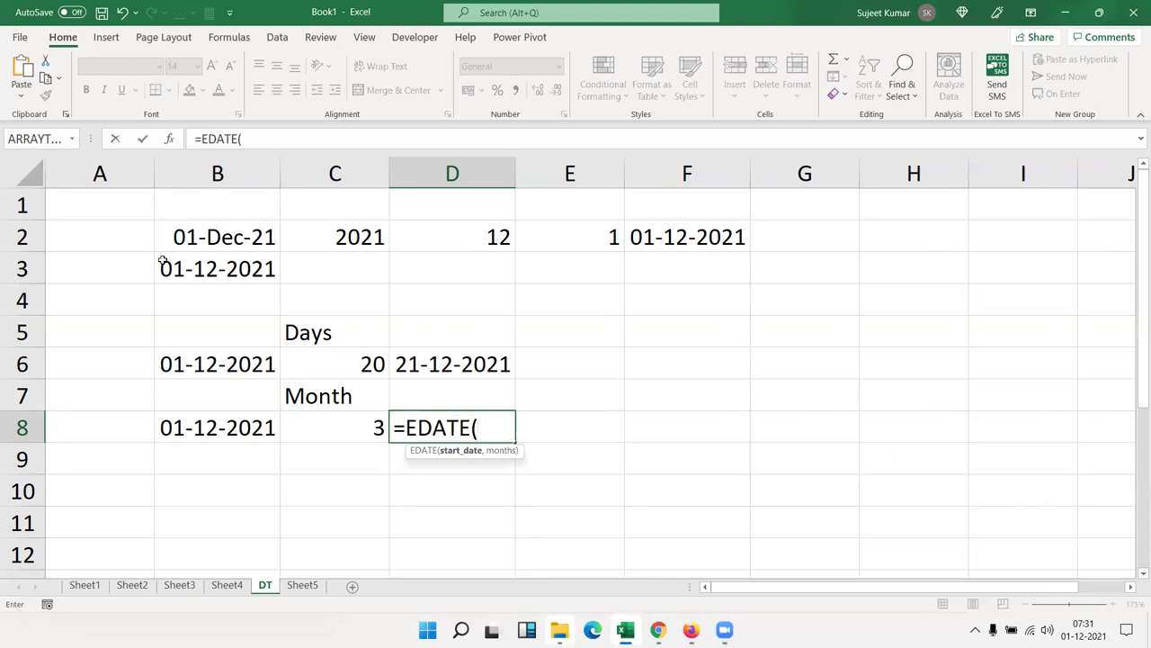
key("Left")
key("Left")
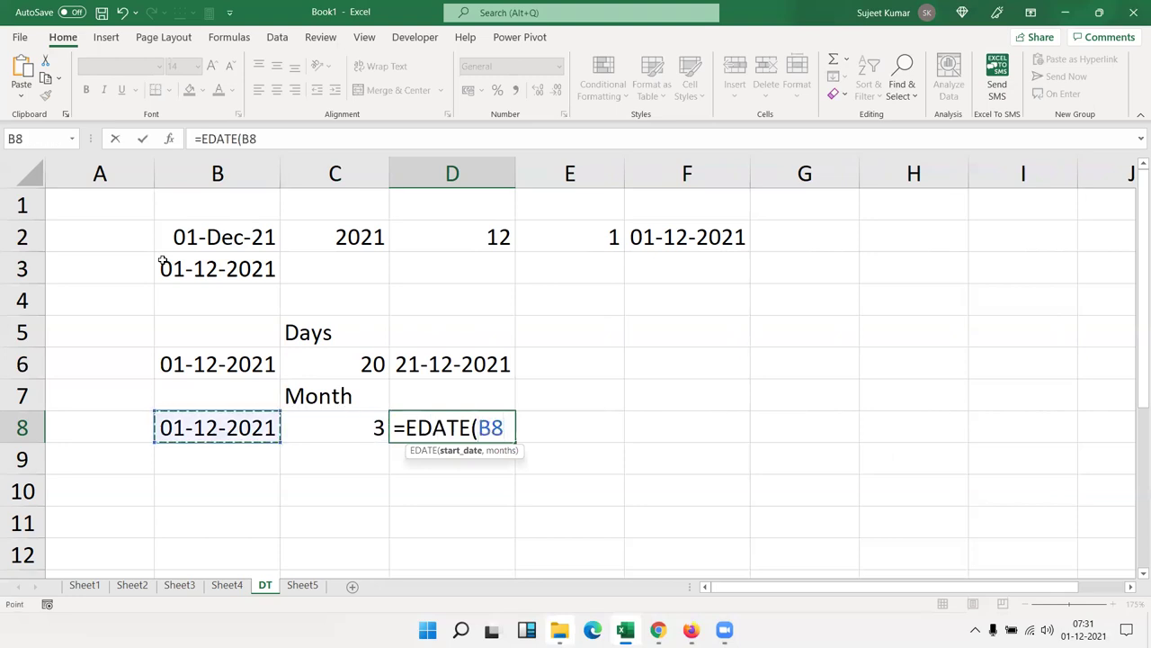
type(",")
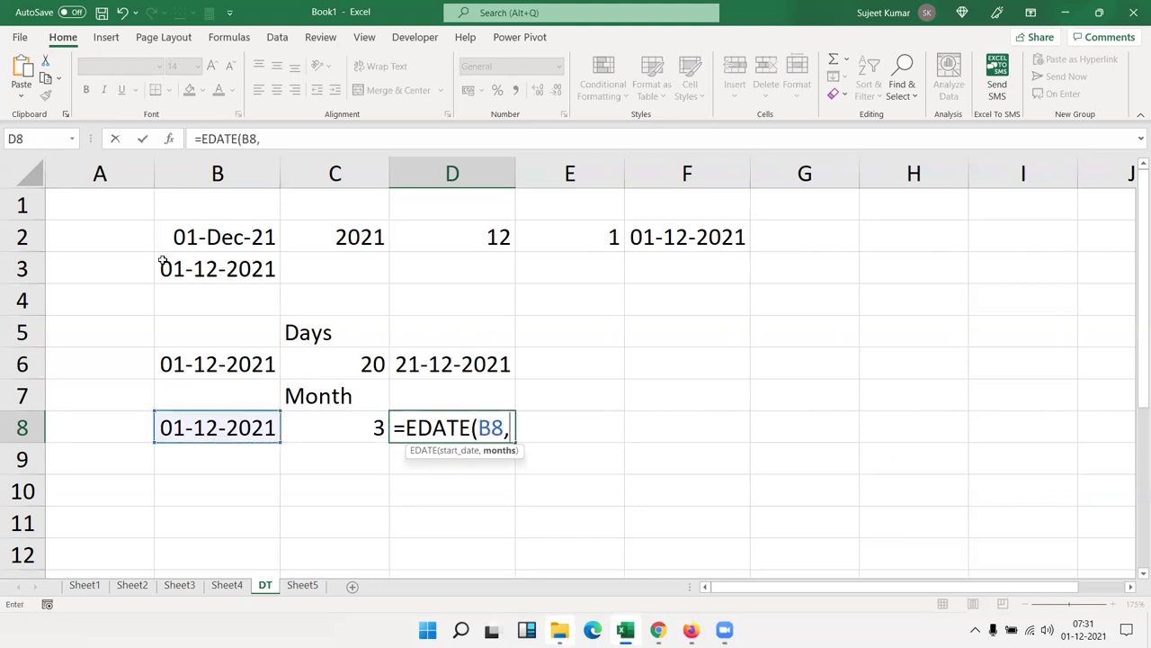
key("Left")
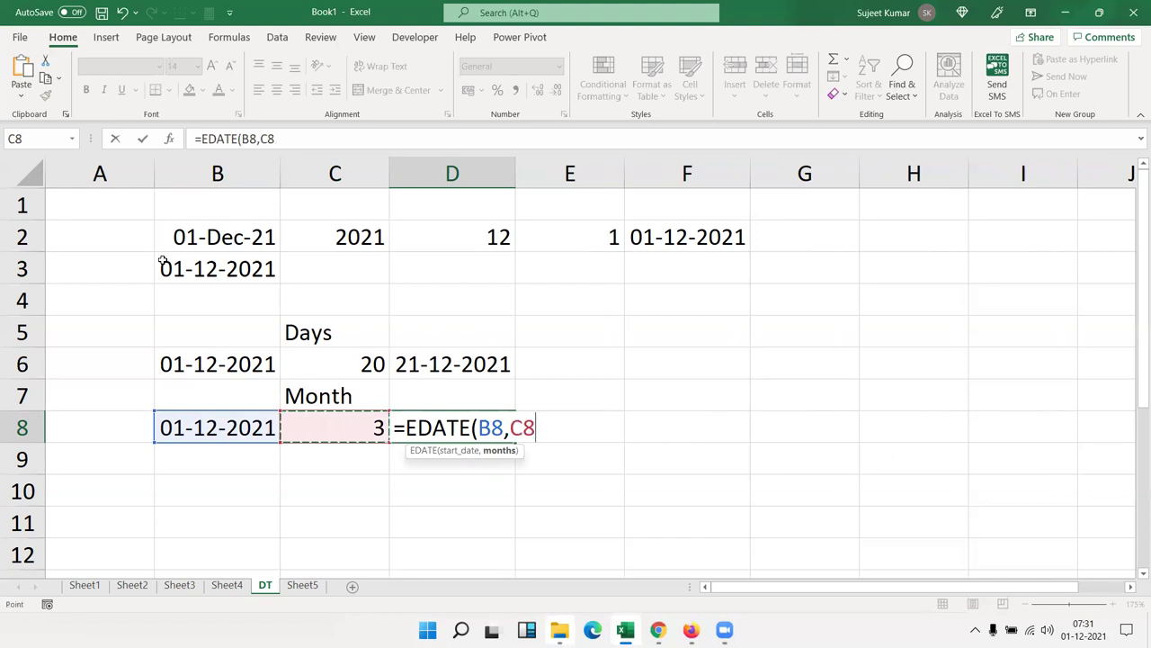
key("Return")
key("Up")
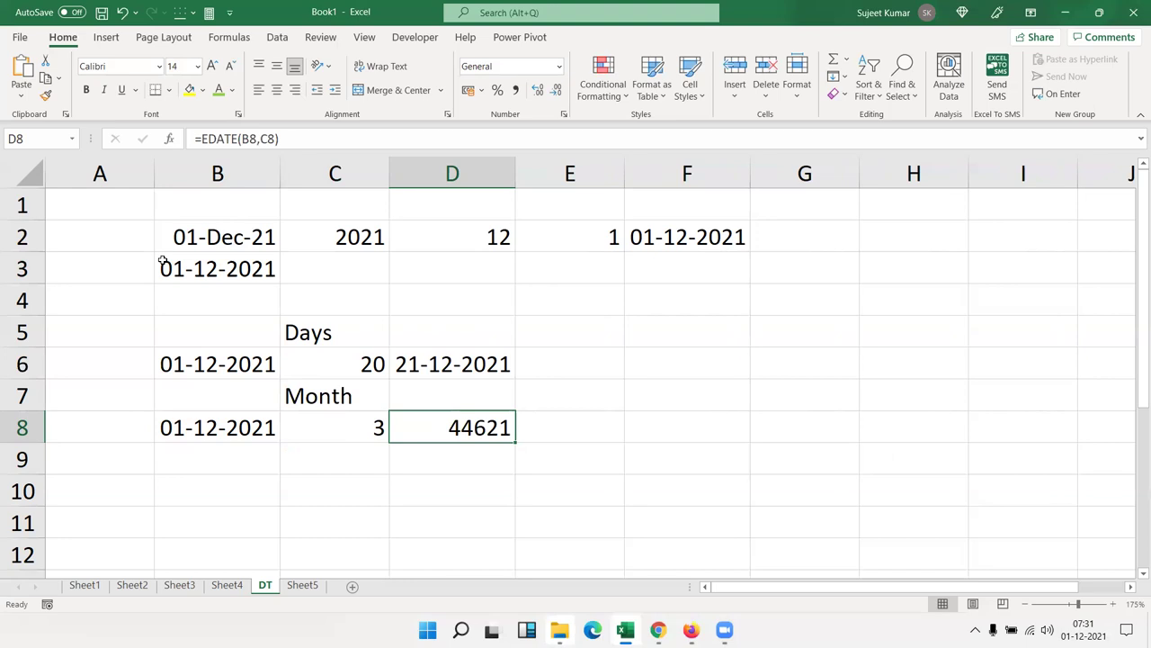
key("ctrl+shift+3")
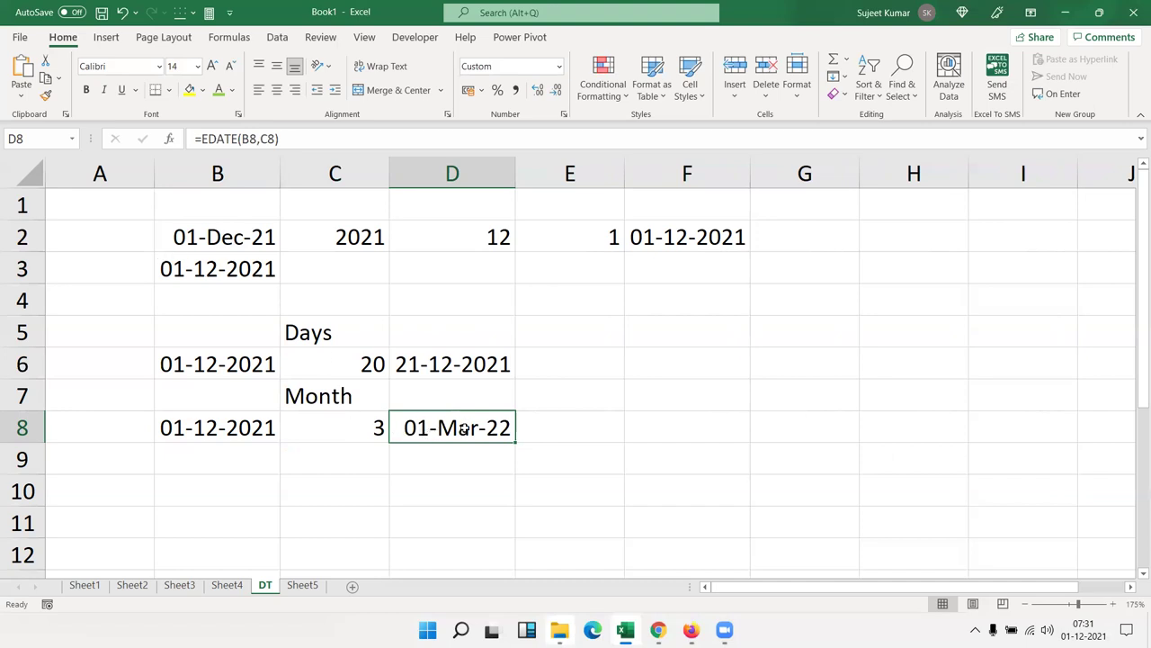
Step: Edit the start date in B8 to 10-12-2021
left_click(167, 430)
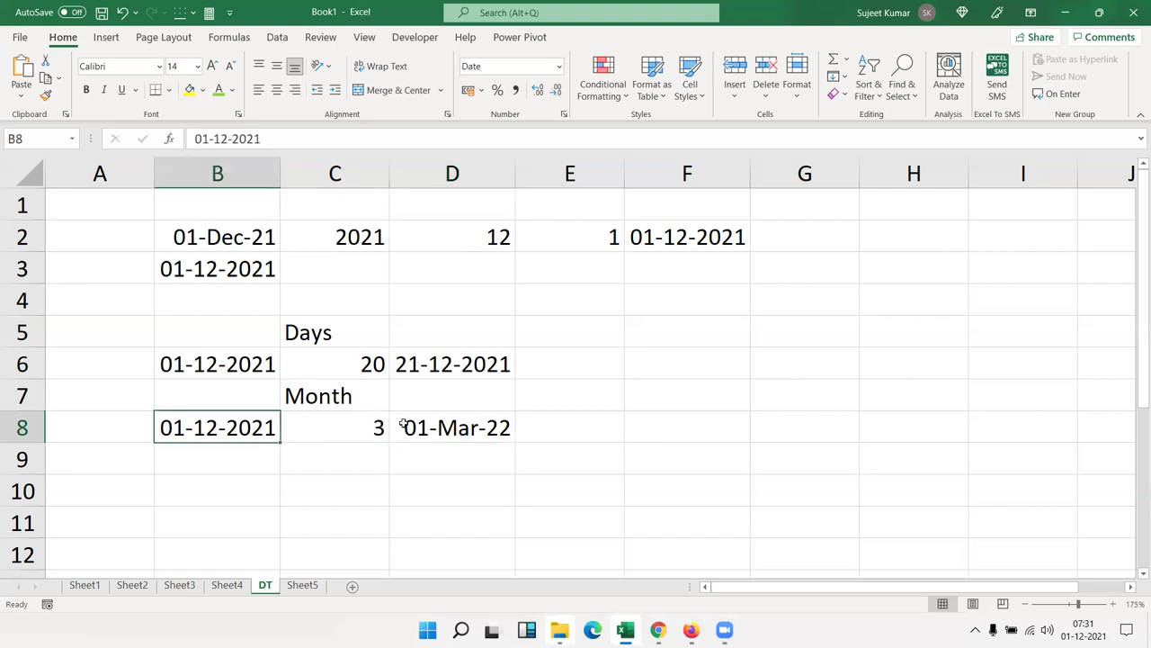
double_click(194, 427)
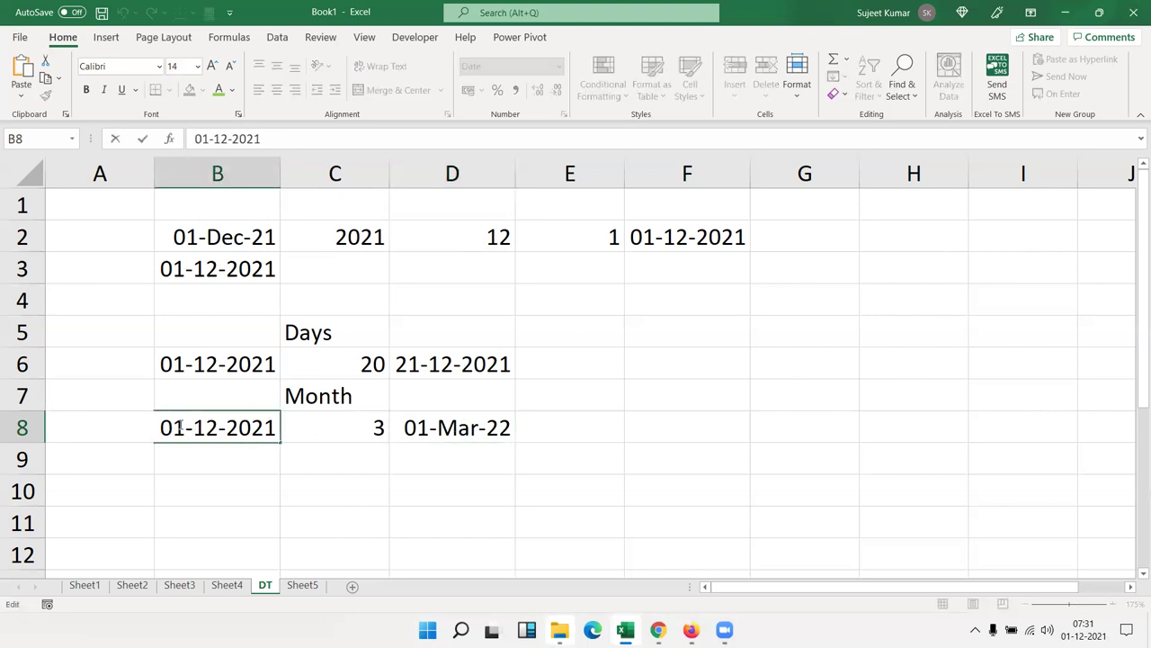
key("Left")
key("BackSpace")
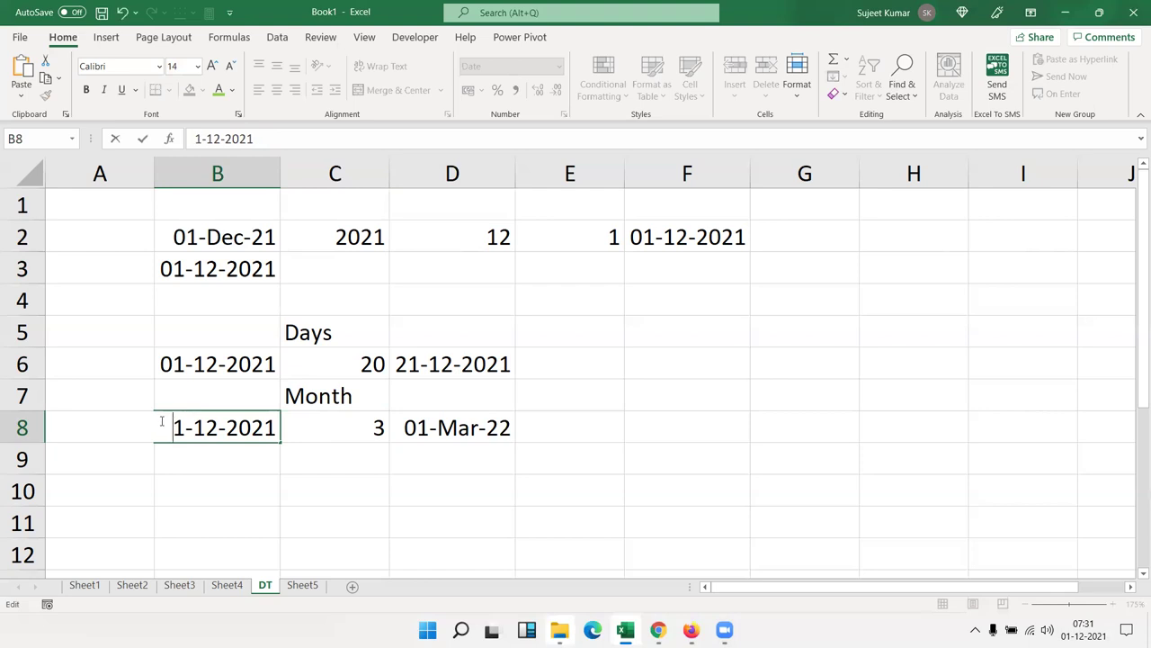
type("0")
key("Return")
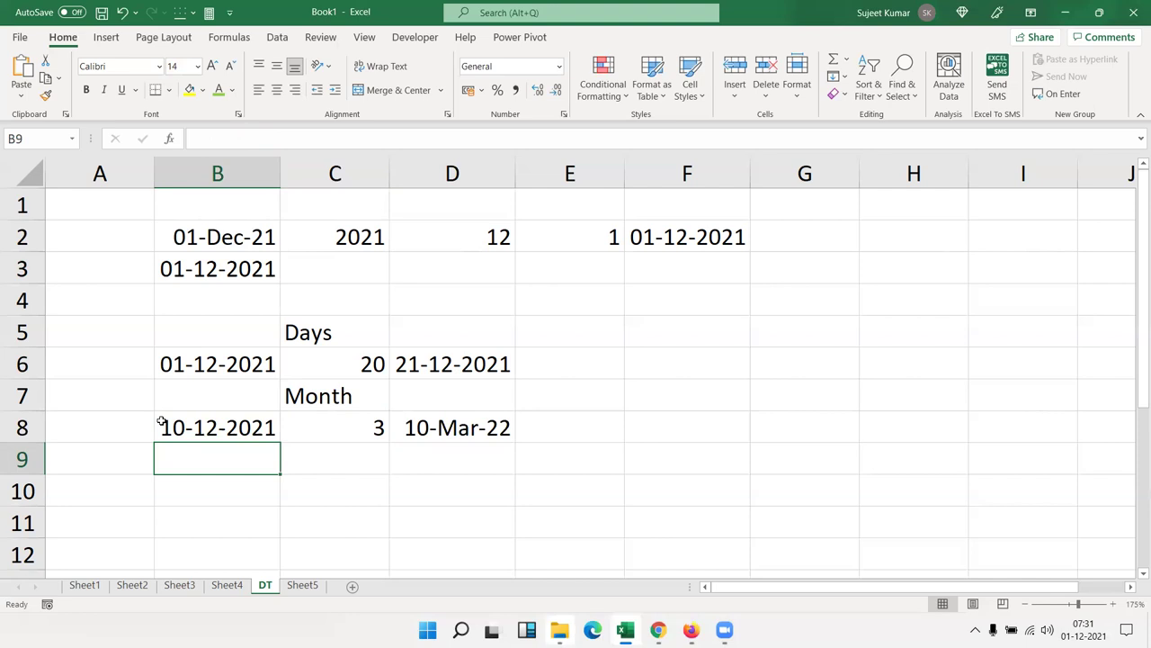
Step: Set the month count in C8 to -3, so D8 shows 10-Sep-21
key("Up")
key("Right")
type("-3")
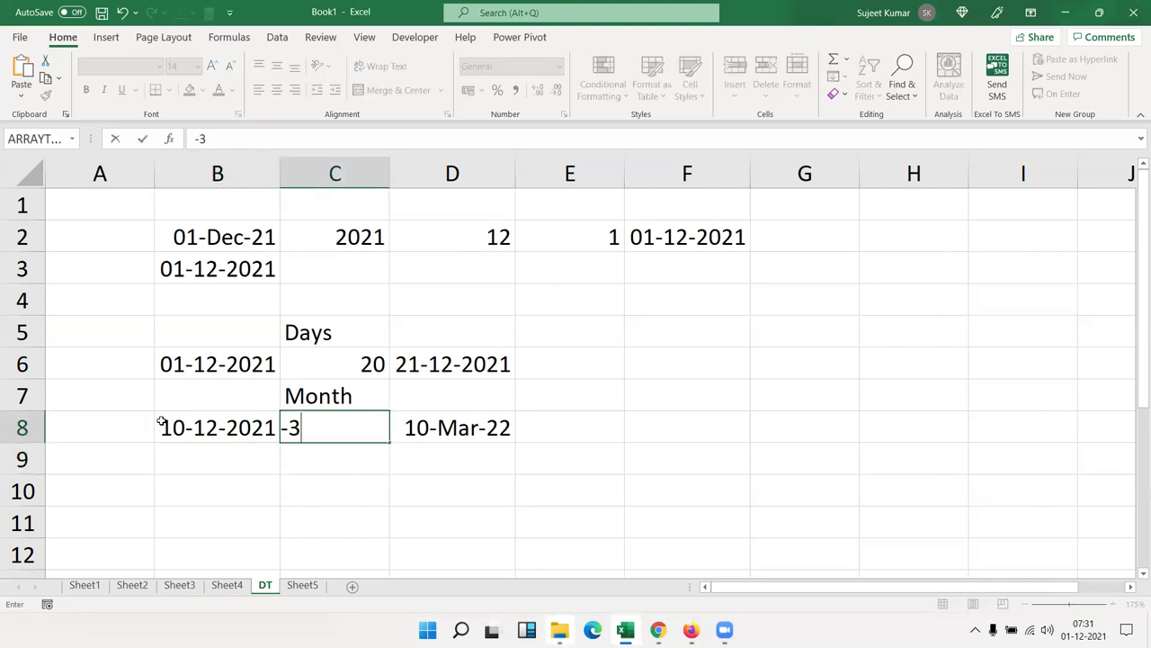
key("Return")
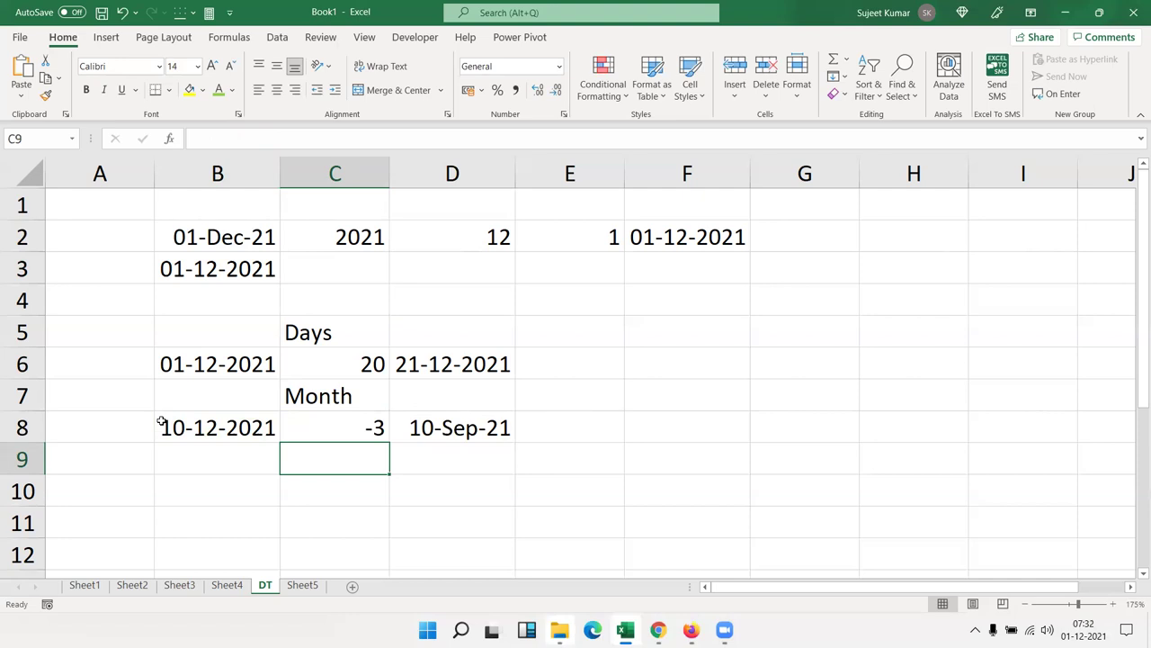
key("Up")
key("Right")
Step: Enter =2*12 in C8 so D8's EDATE shows 10-Dec-23, then go to B10
key("F2")
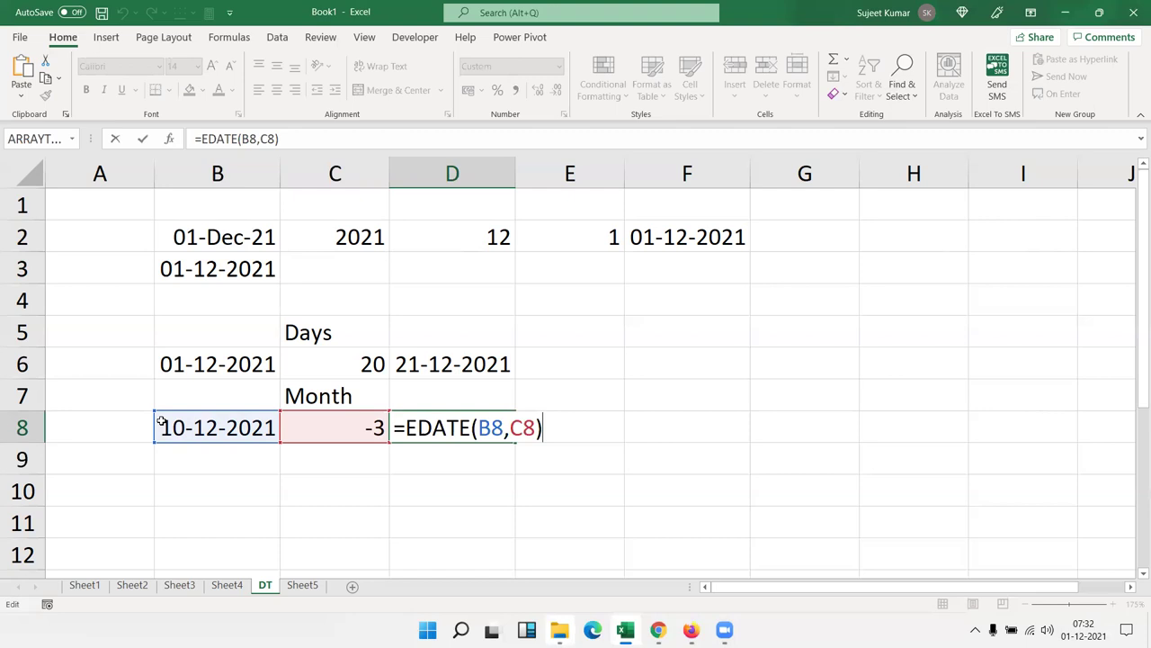
key("ctrl+Return")
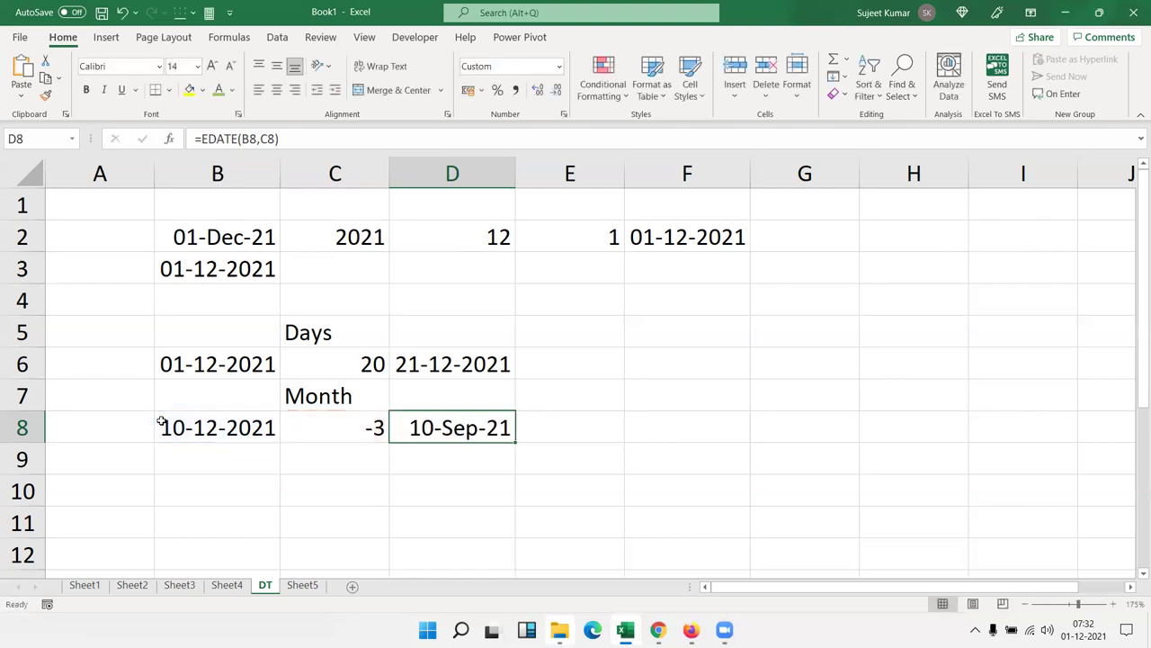
key("Left")
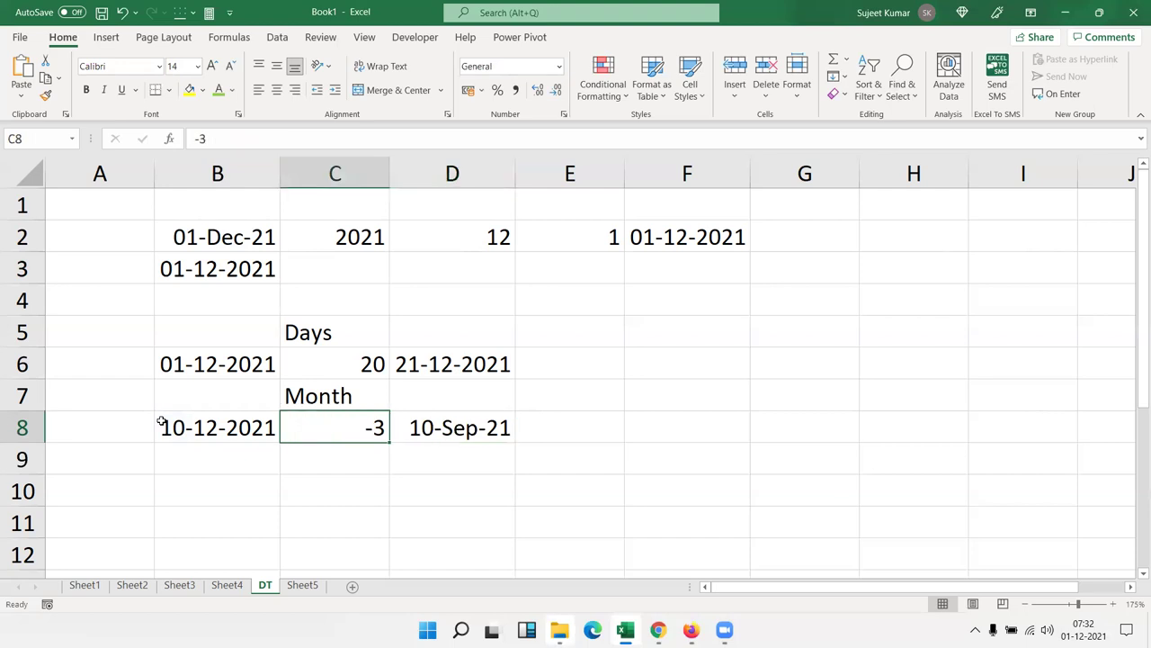
type("=2*12")
key("Return")
key("Up")
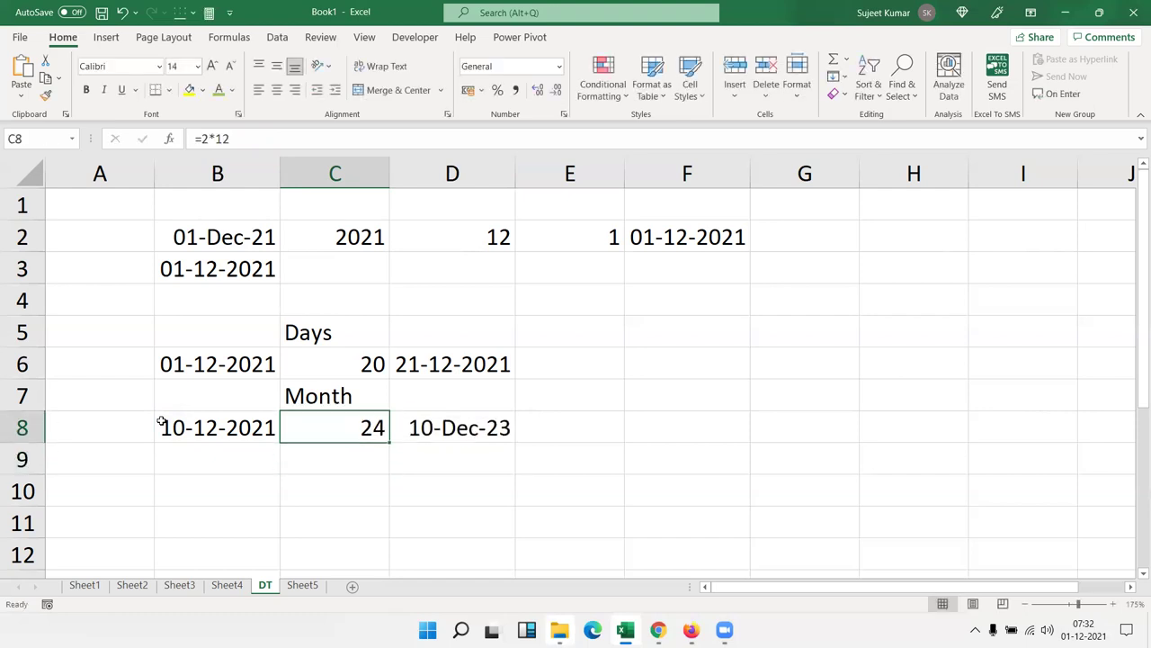
key("Down")
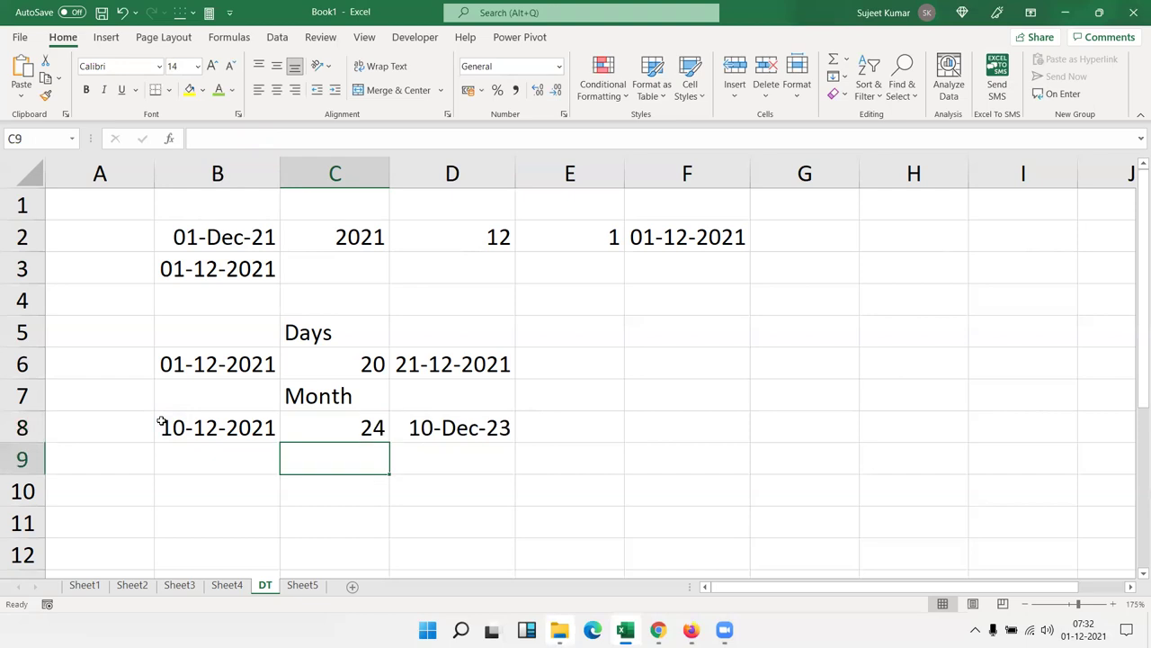
key("Down")
key("Down")
key("Left")
key("Up")
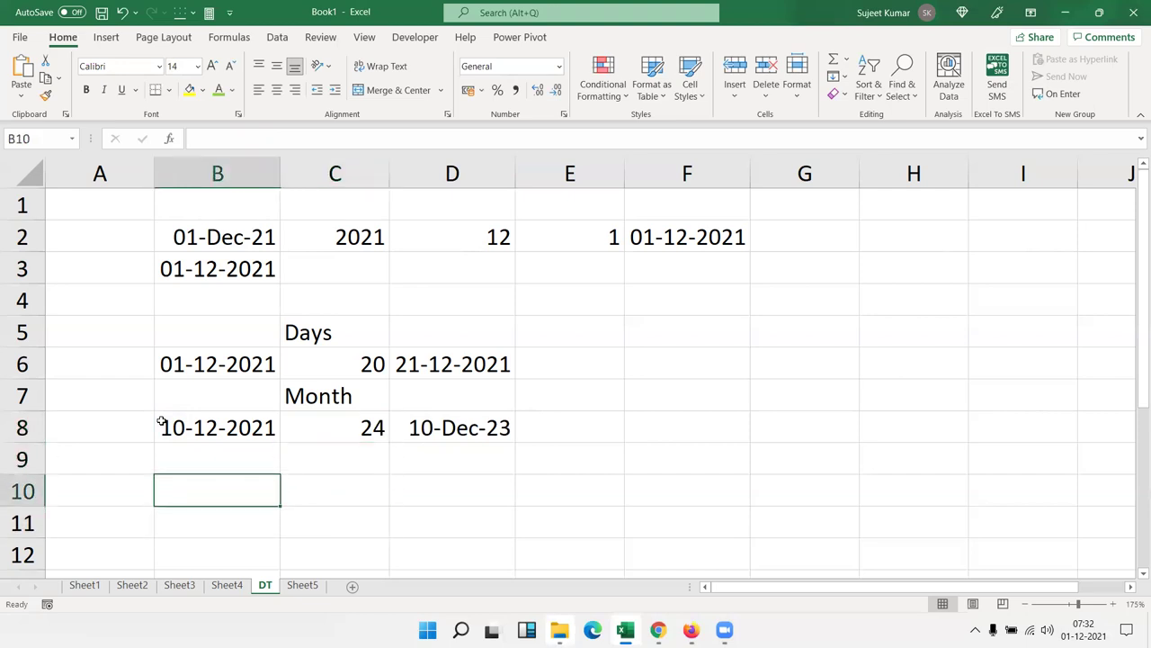
Step: Enter today's date 01-12-2021 in B10 and the numbers 2, 8 and 27 in C10:E10
key("ctrl+semicolon")
key("Tab")
key("F2")
type("2")
key("Tab")
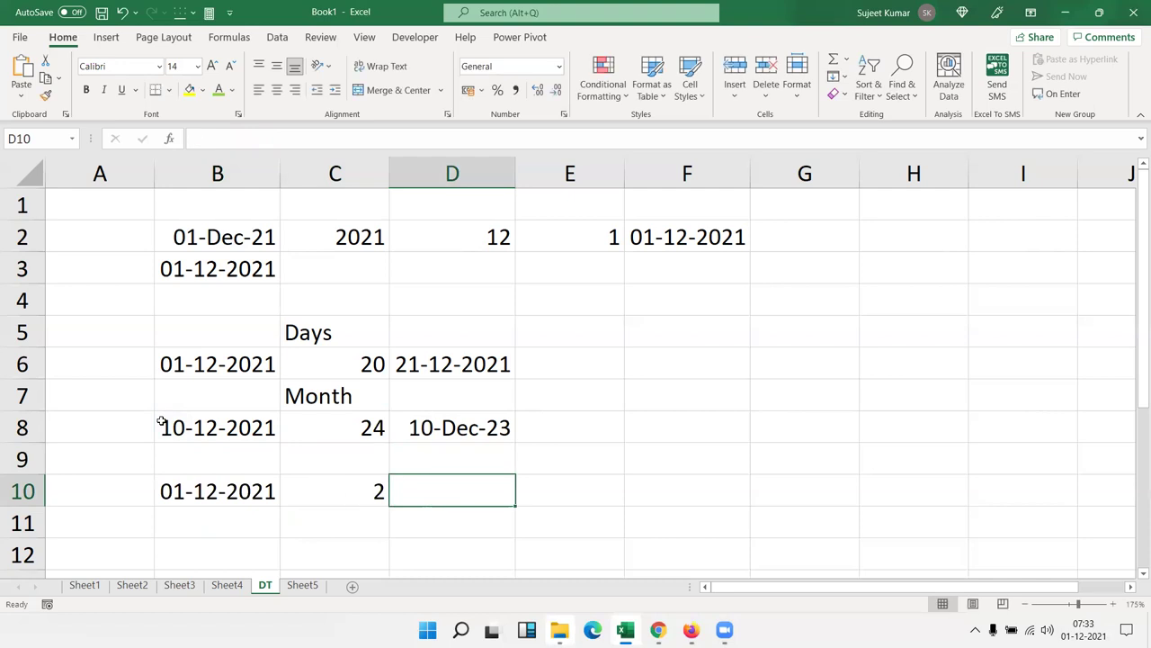
type("8")
key("Tab")
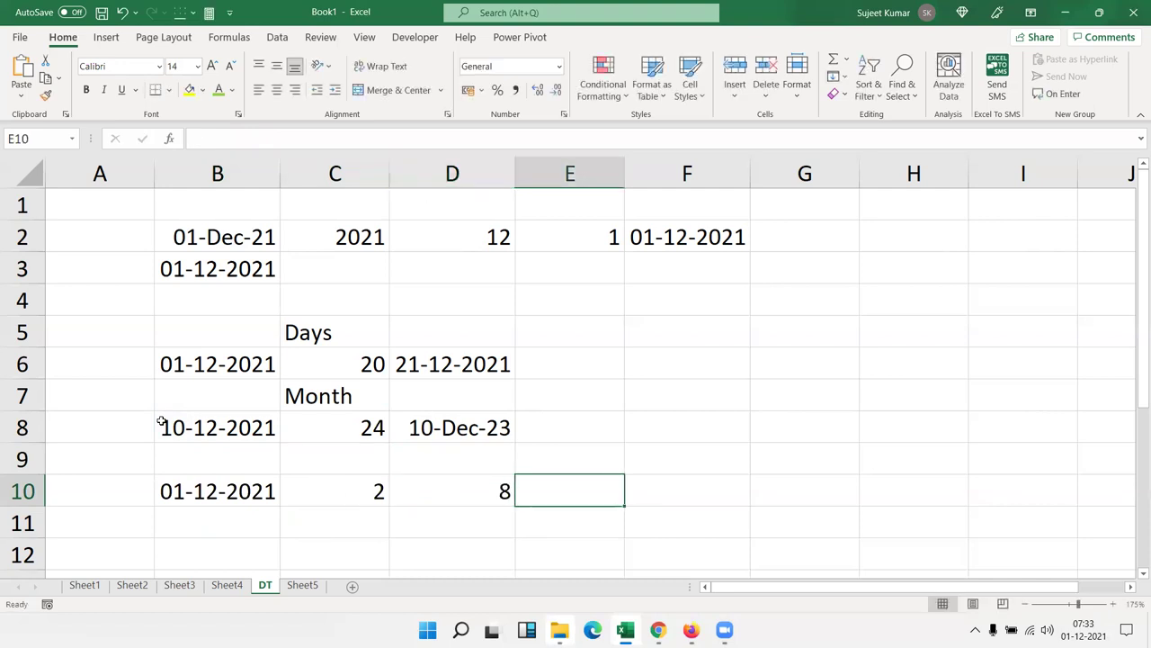
type("27")
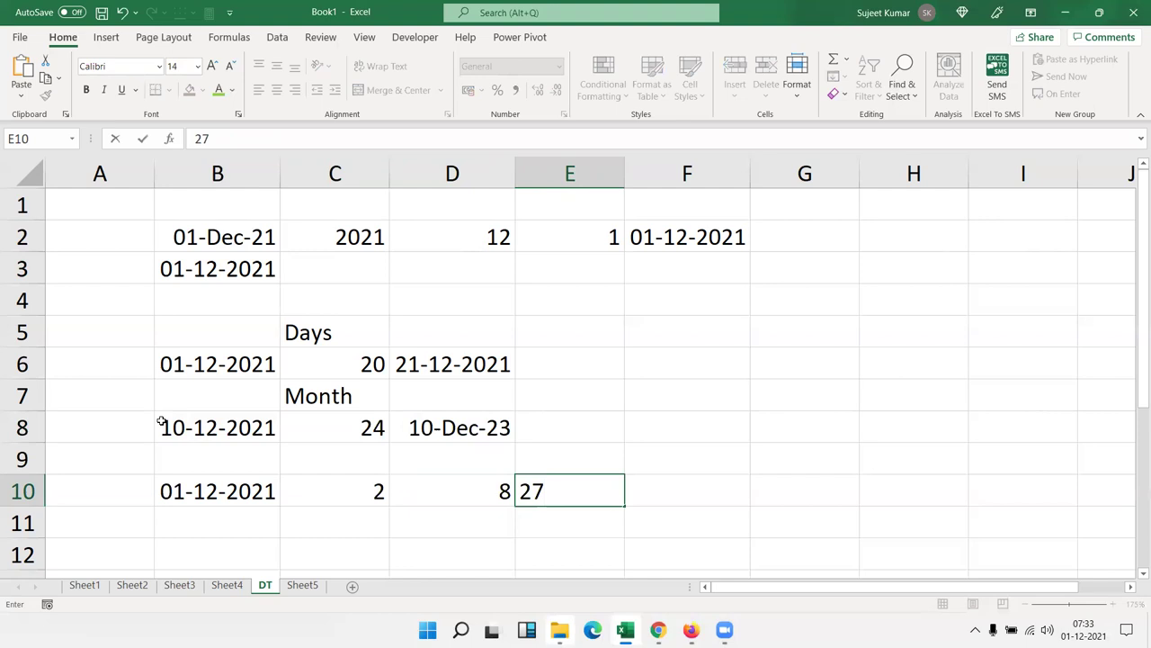
key("Tab")
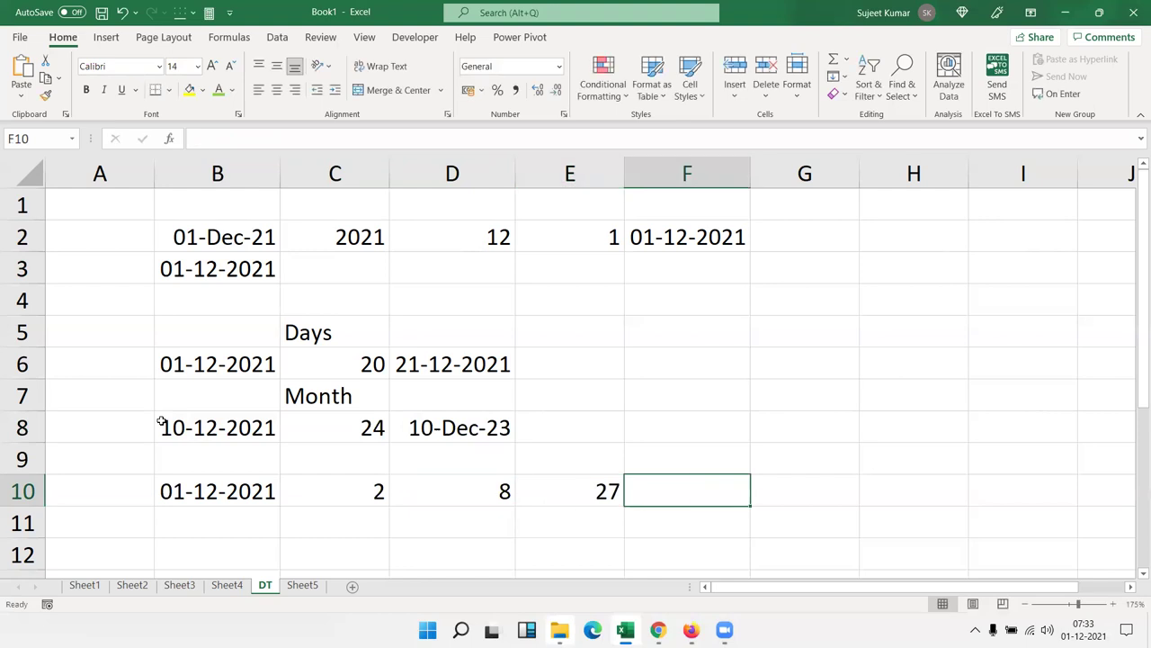
Step: Select the values 2 and 8 in C10:D10
key("Left")
key("Left")
key("Left")
key("Left")
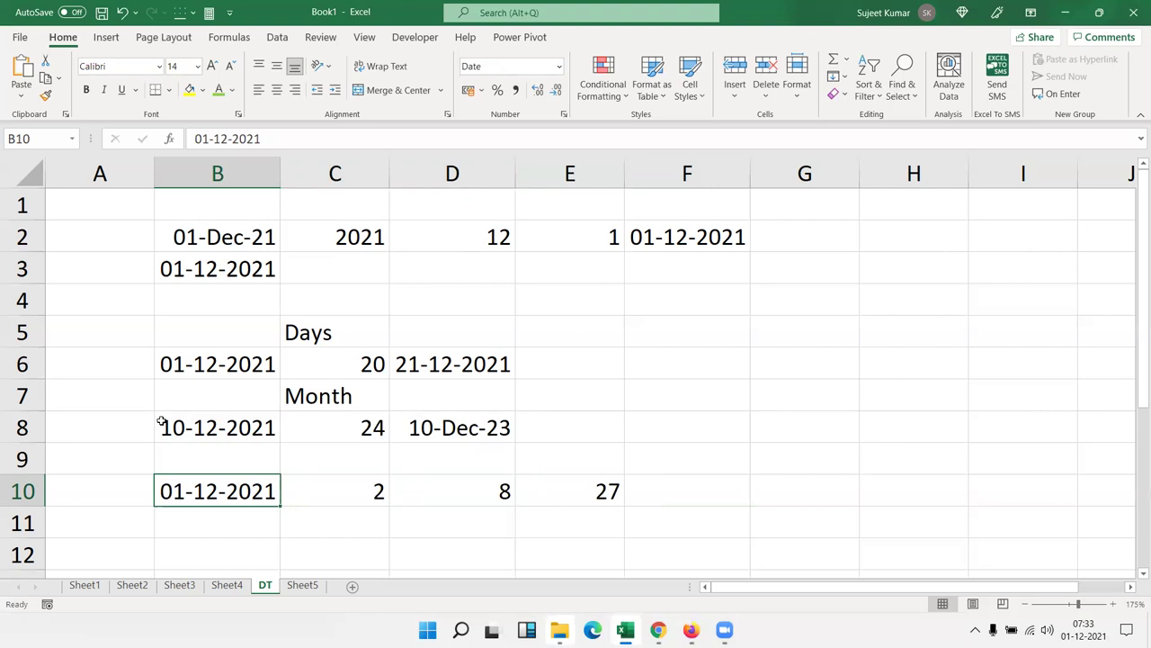
key("Left")
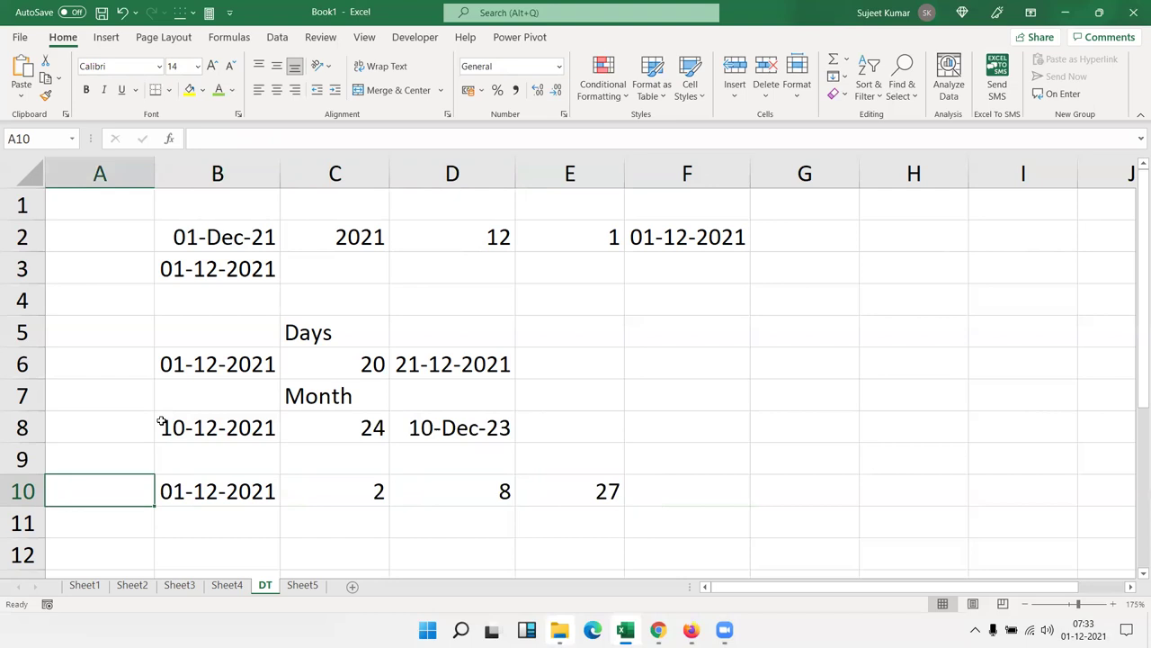
left_click_drag(452, 494, 361, 494)
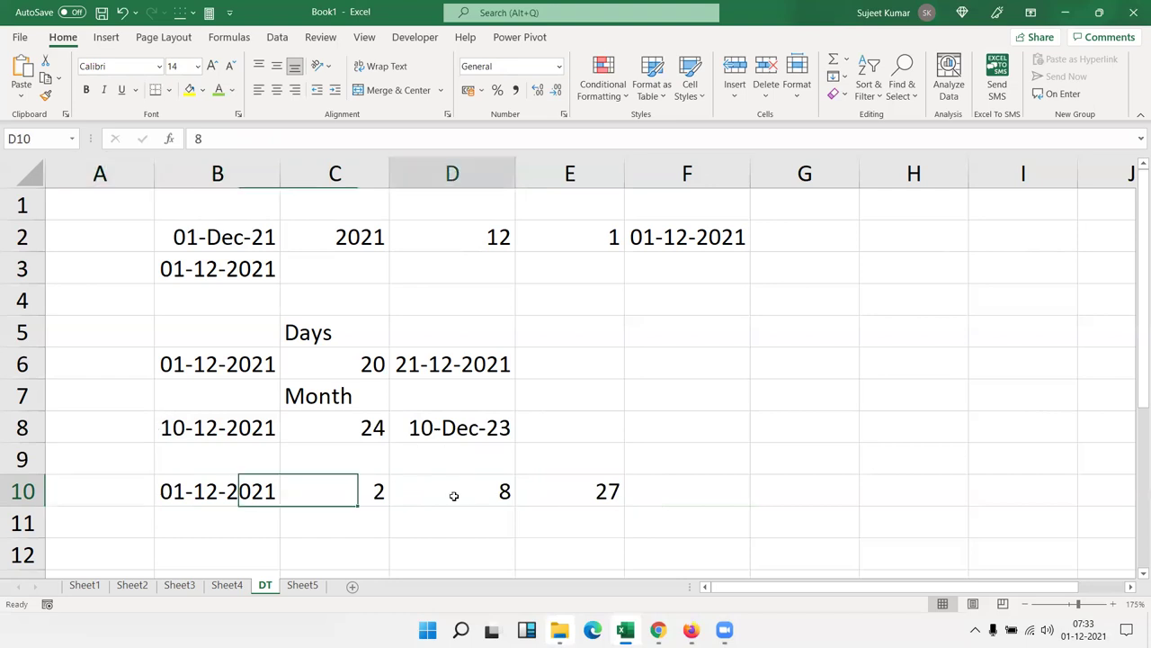
left_click(359, 493)
left_click_drag(357, 492, 415, 496)
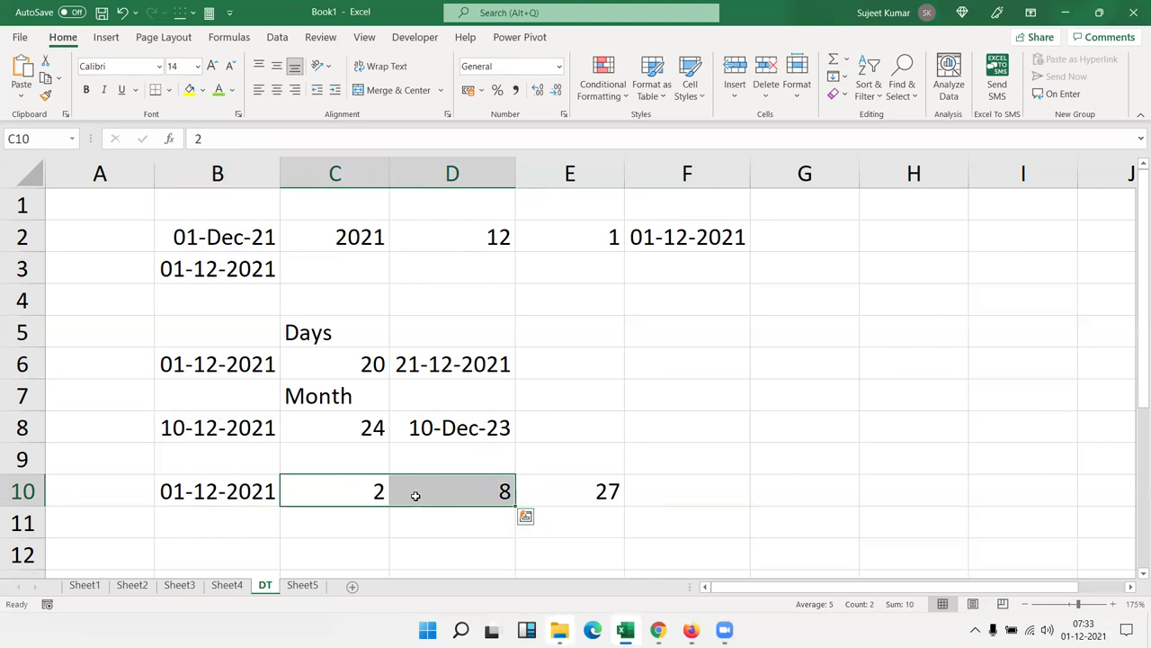
Step: Start a DATE formula in F10 whose year part is YEAR(B10)+2
left_click(602, 488)
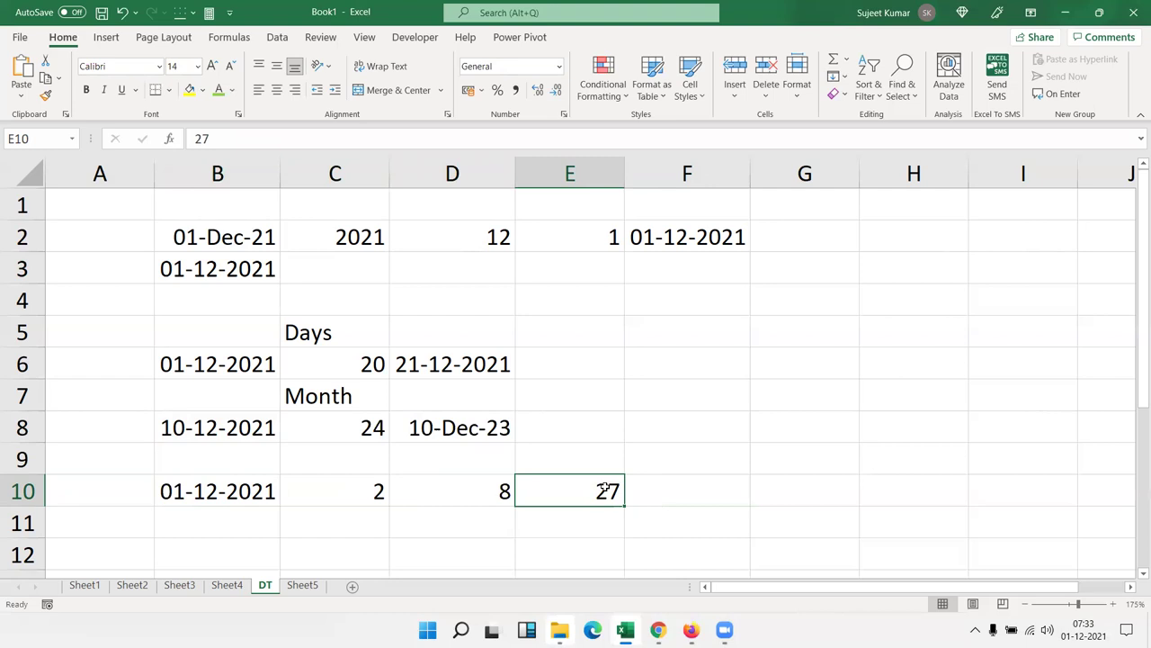
left_click_drag(378, 240, 660, 237)
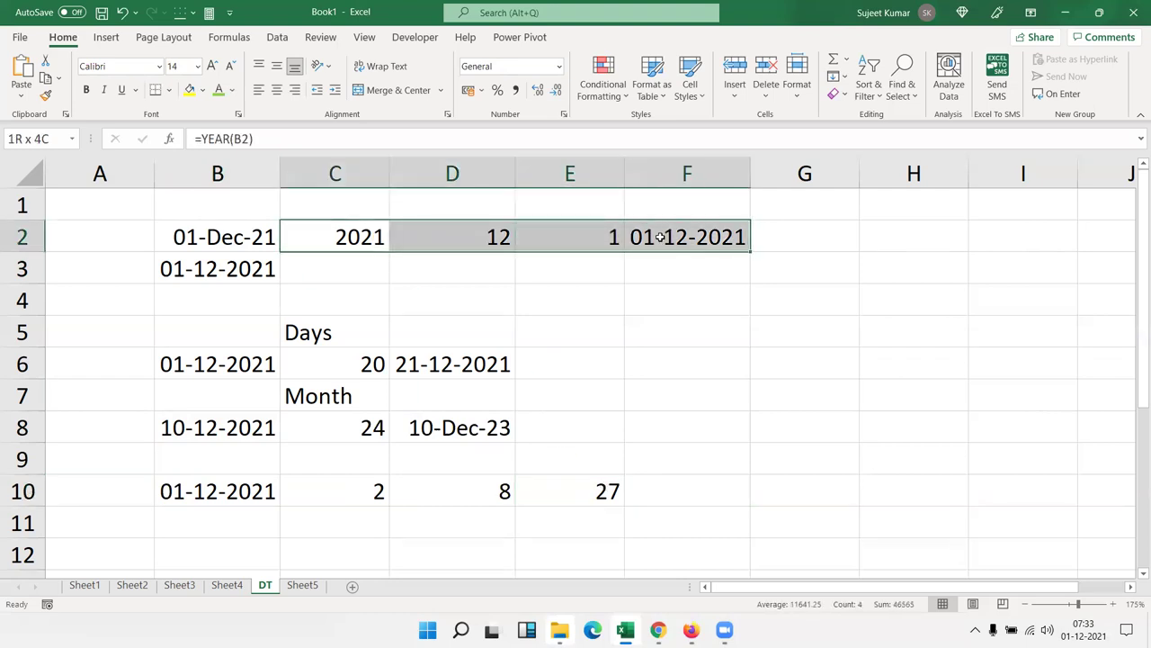
left_click(660, 496)
type("=")
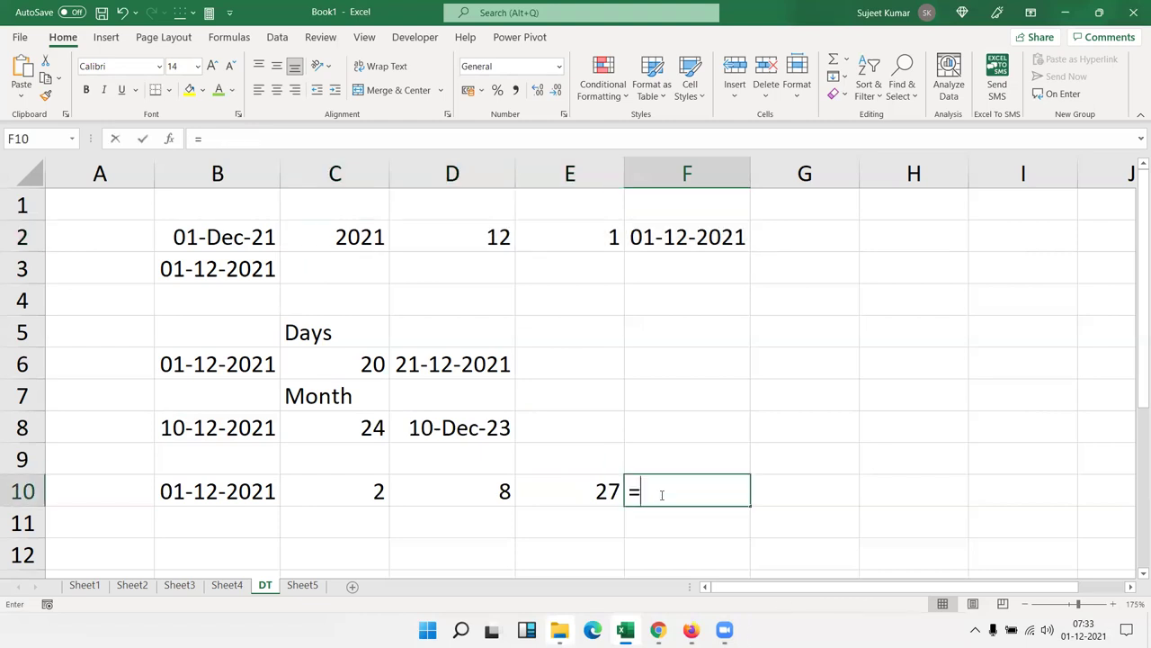
type("dat")
key("Tab")
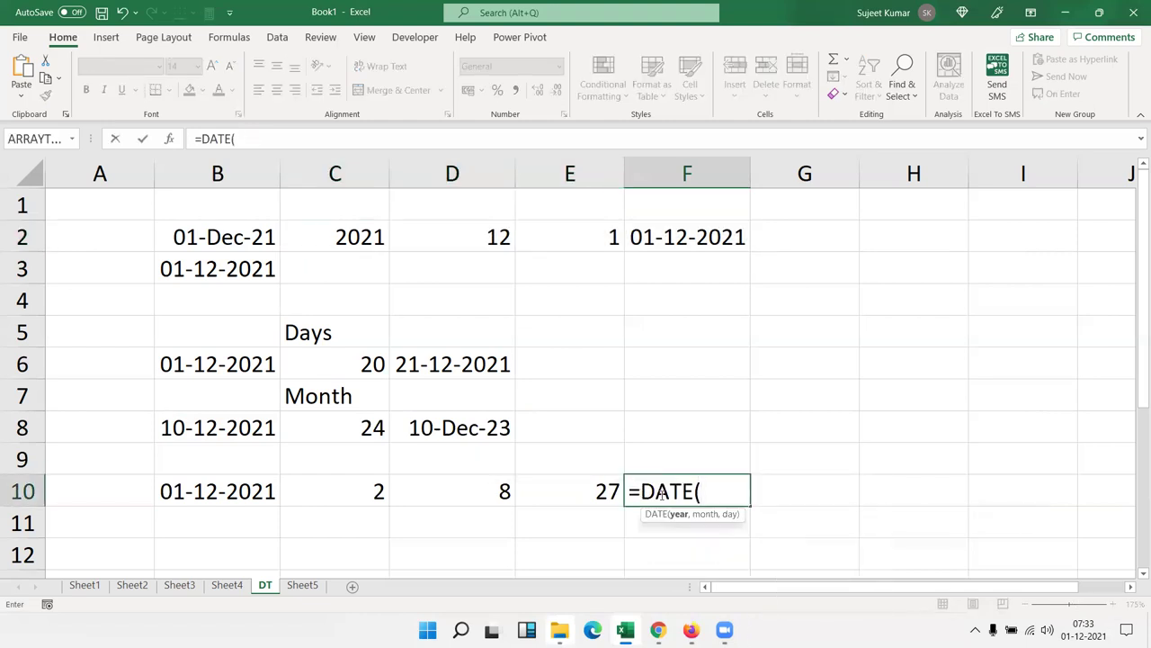
type("yea")
key("Tab")
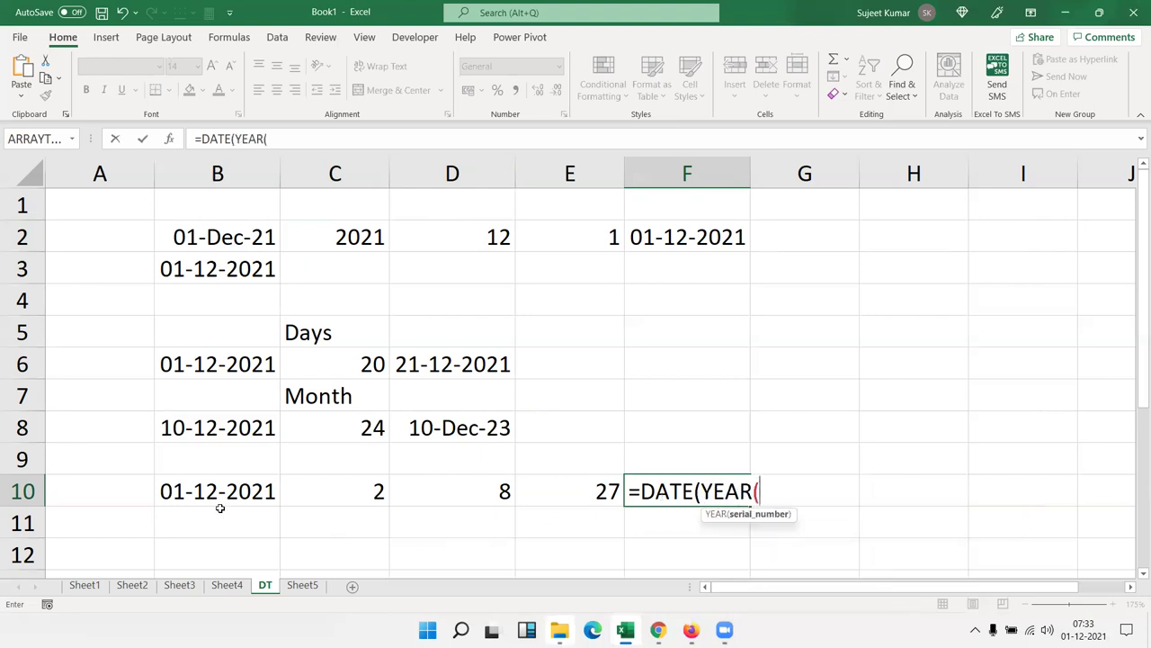
left_click(187, 491)
type(")")
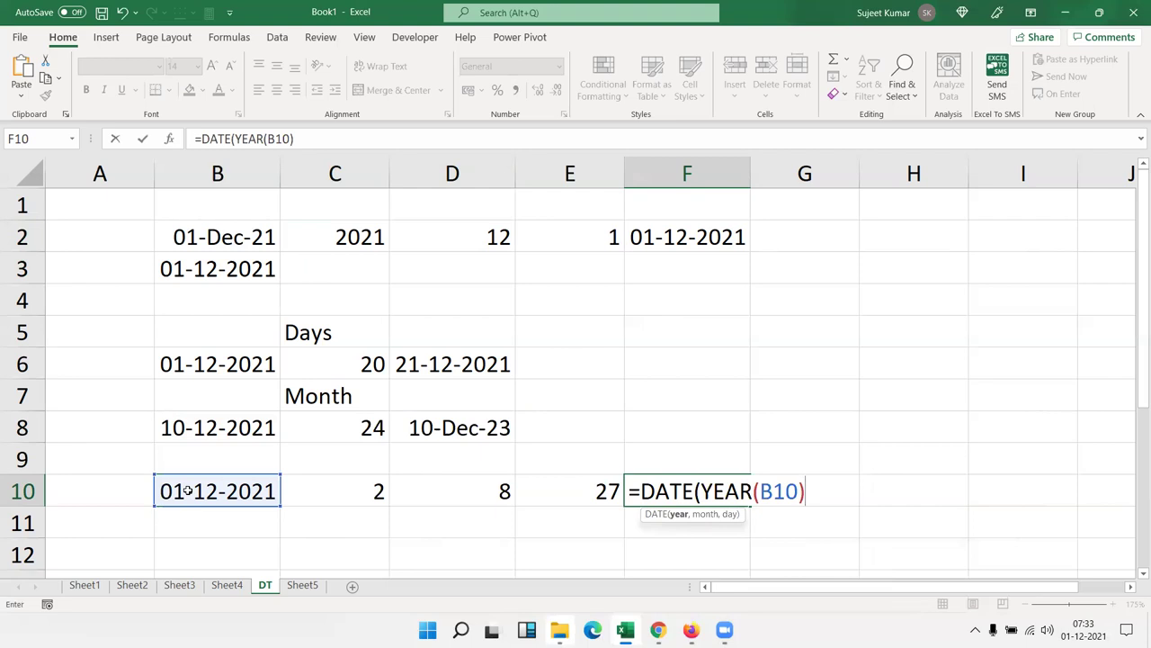
type("+2,")
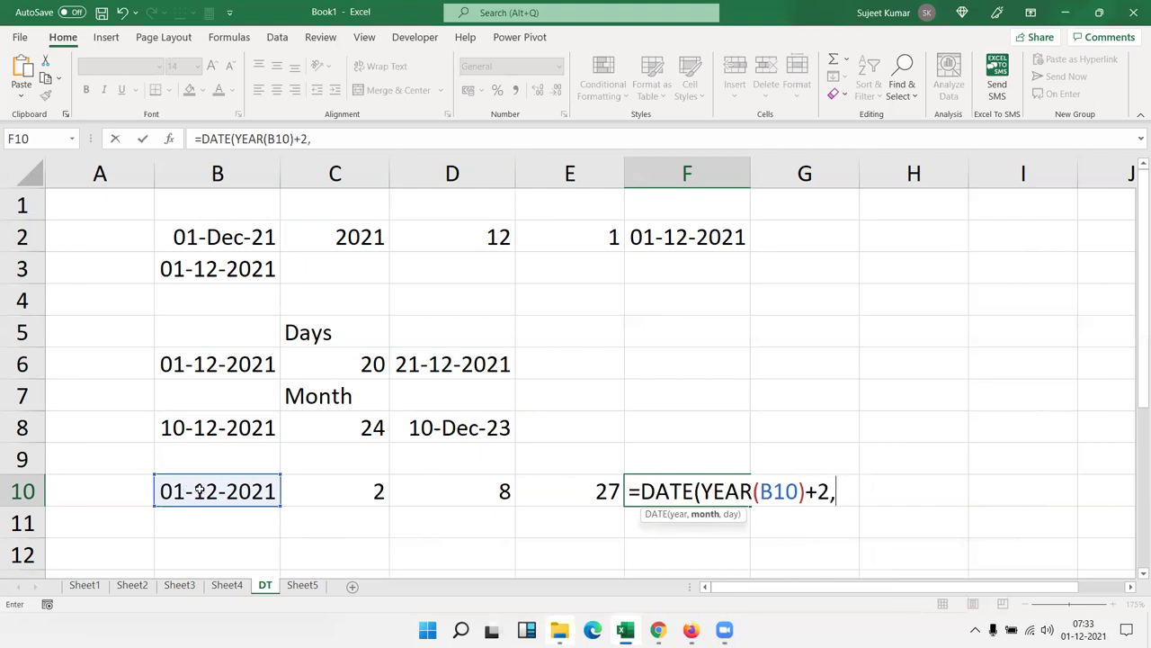
type("mon")
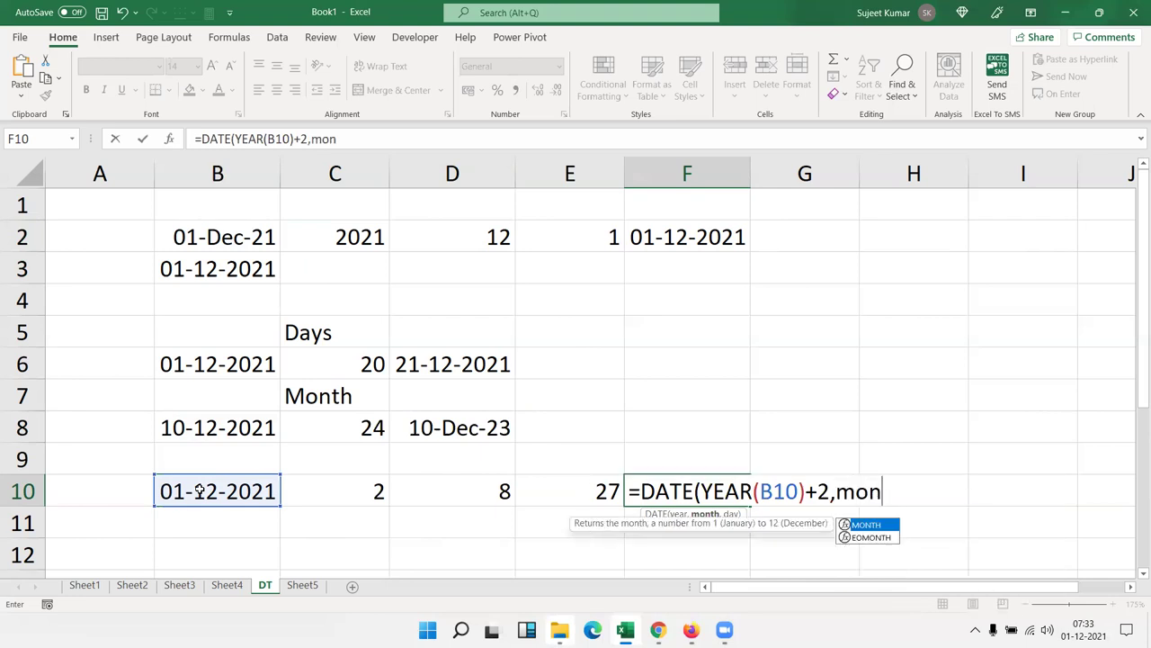
Step: Finish the formula with MONTH(B10)+8 and DAY(B10)+27, then format F10 as a date
key("Tab")
left_click(181, 488)
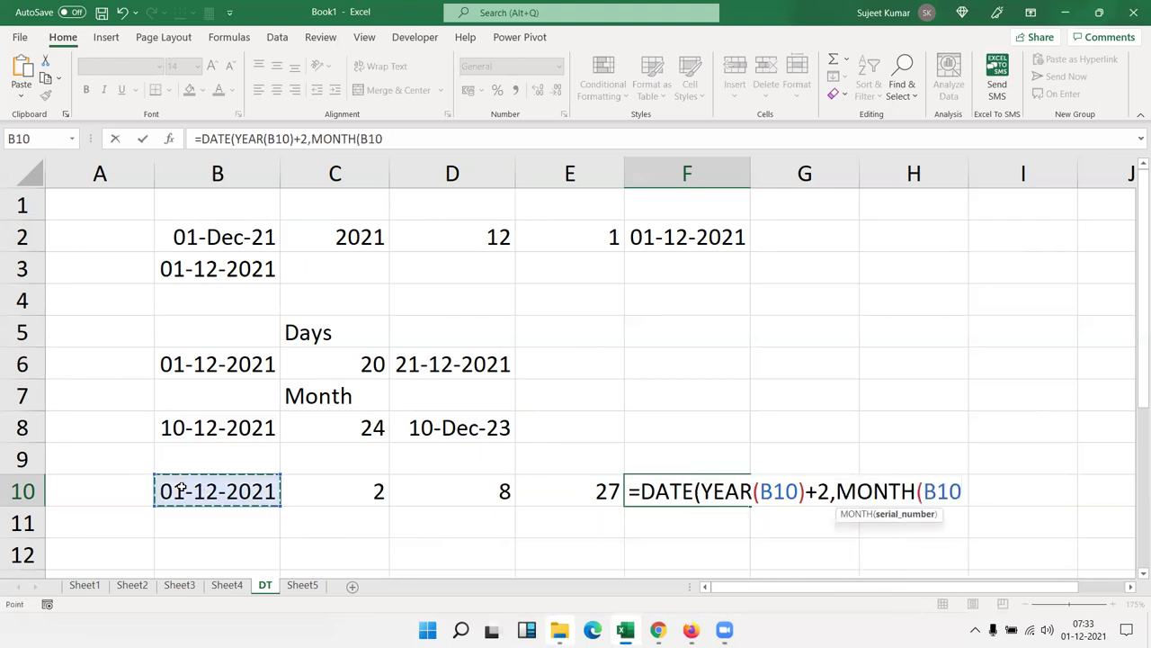
type(")+8,")
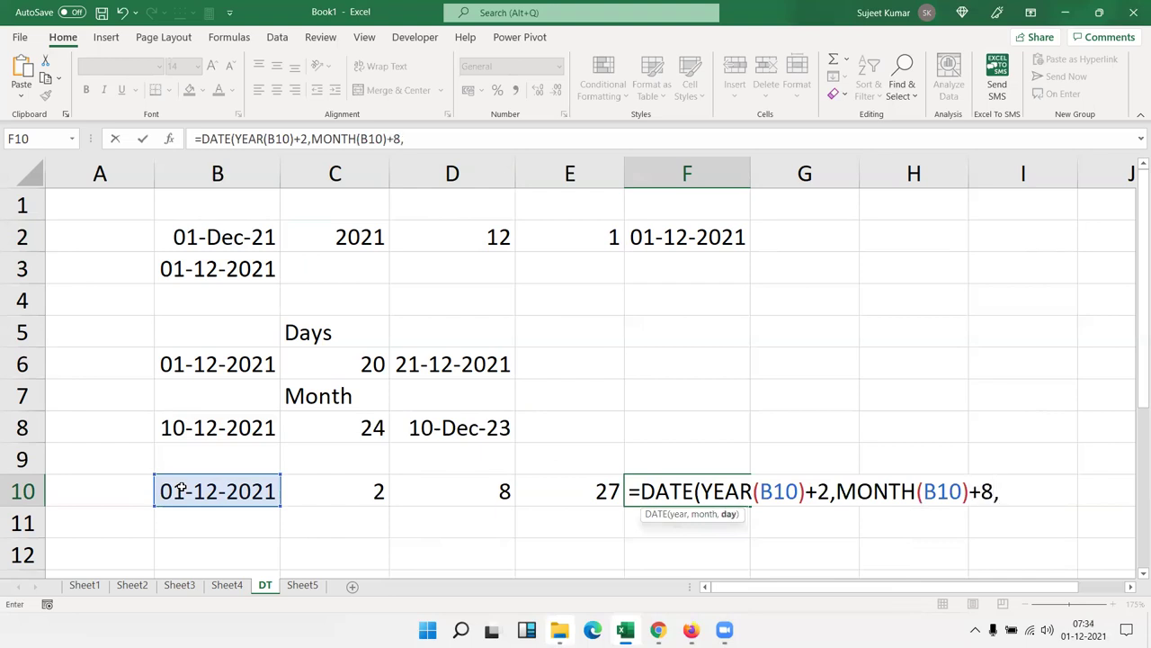
type("ye")
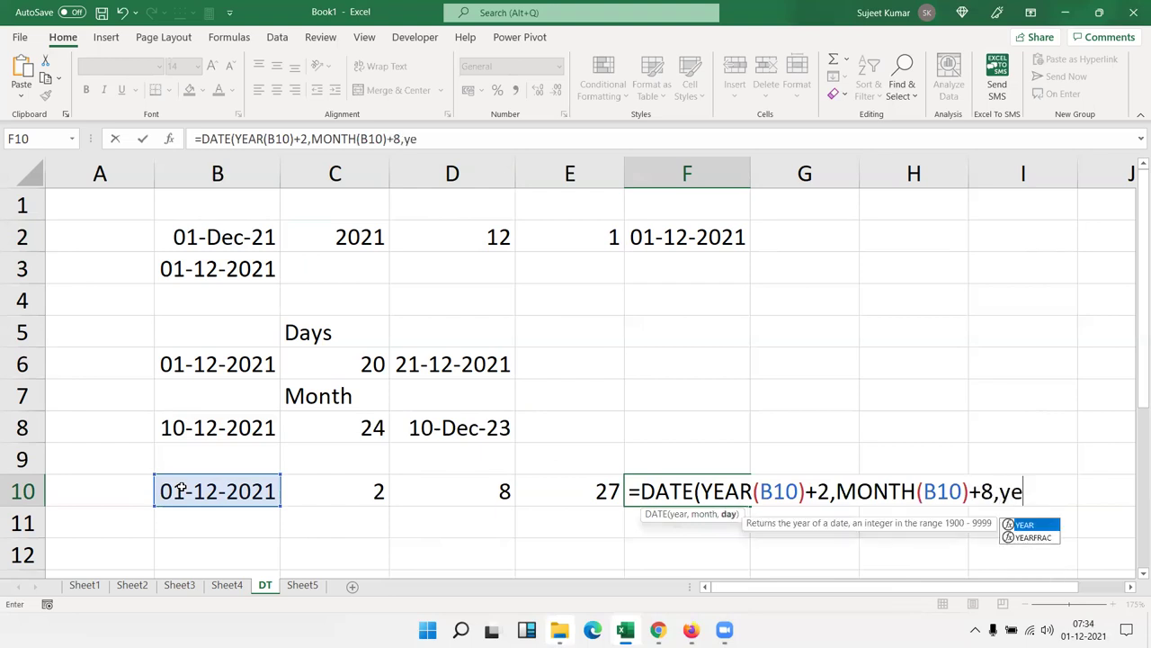
key("BackSpace")
key("BackSpace")
type("sd")
key("BackSpace")
key("BackSpace")
type("day")
key("Tab")
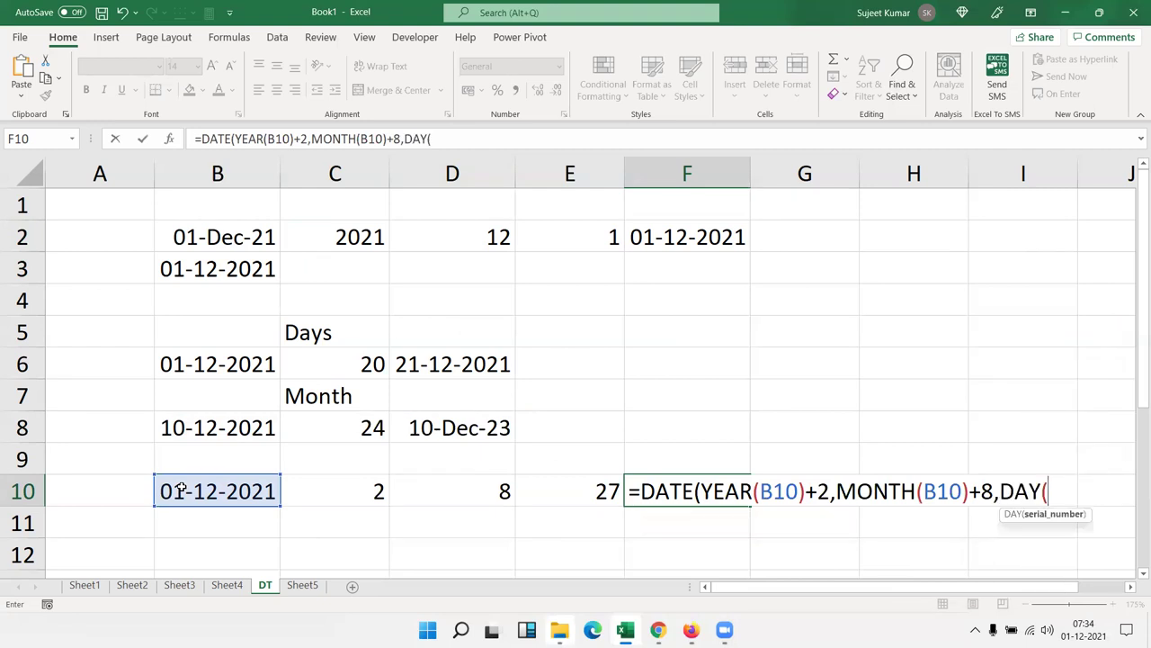
left_click(220, 491)
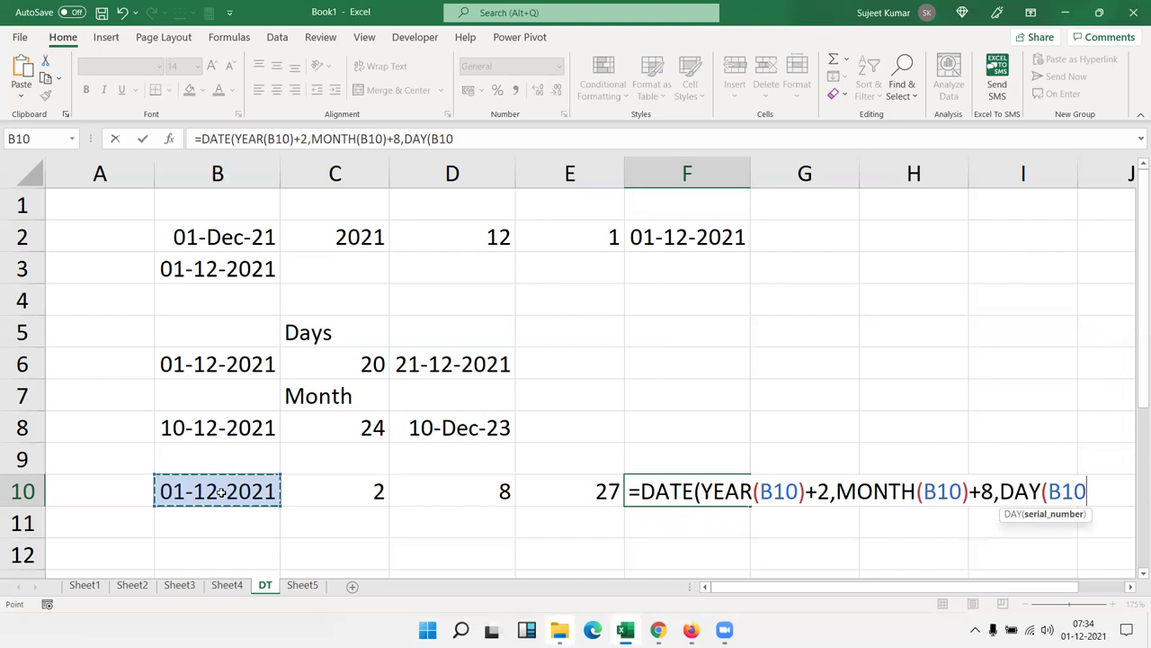
type(")+27")
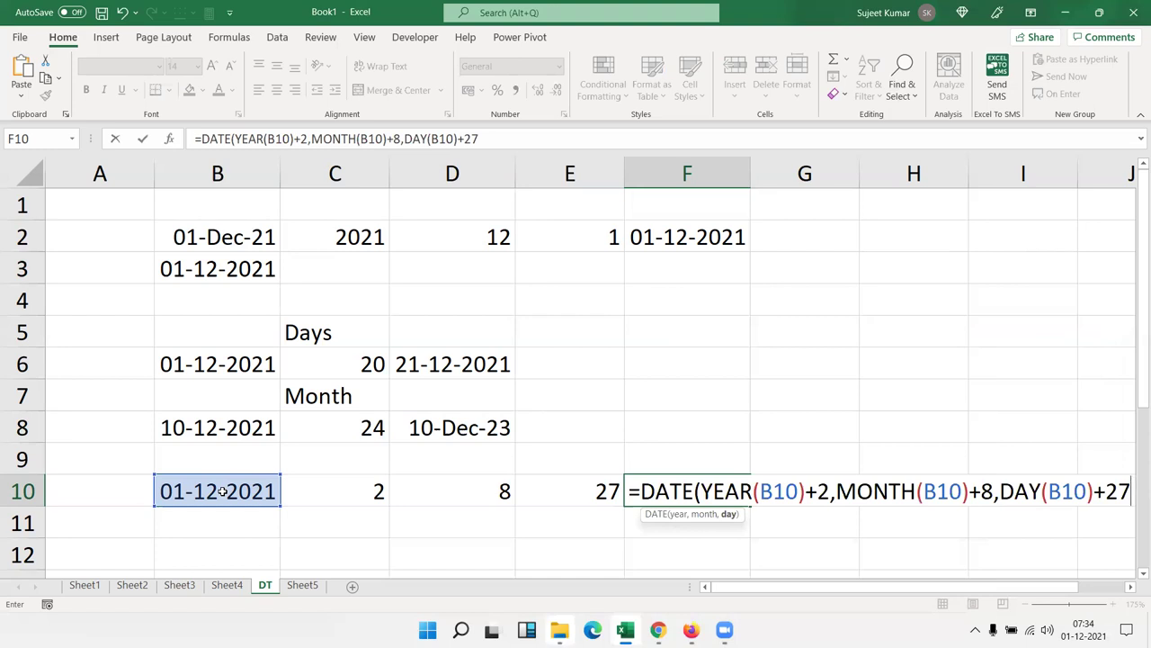
key("Return")
key("Return")
key("Up")
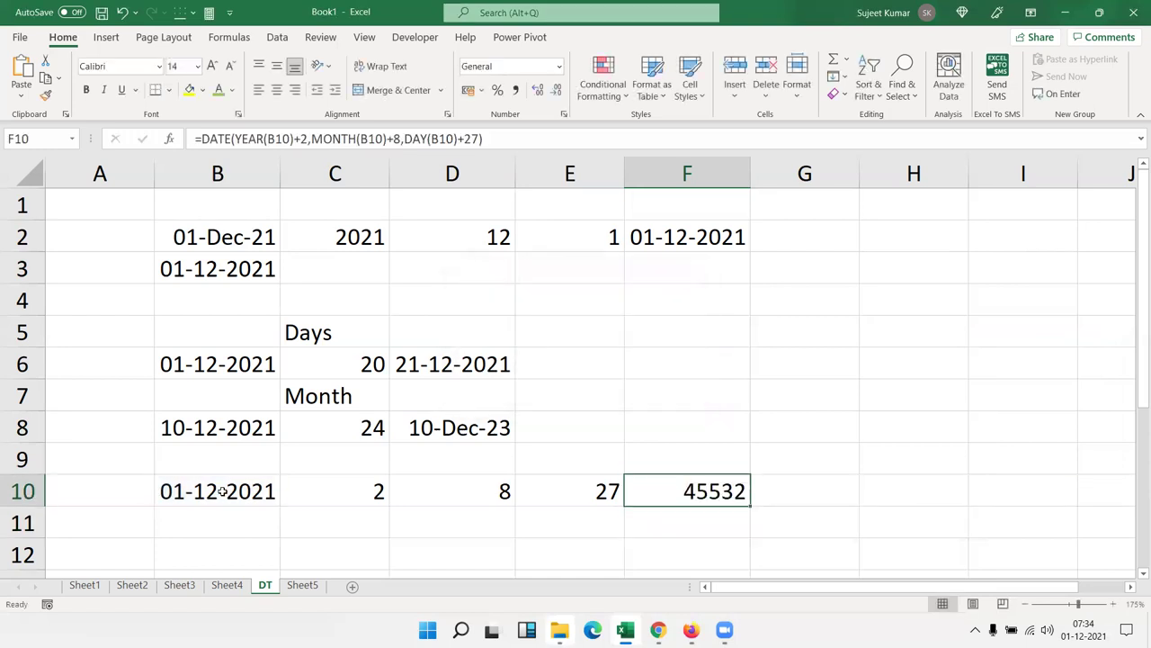
key("ctrl+shift+3")
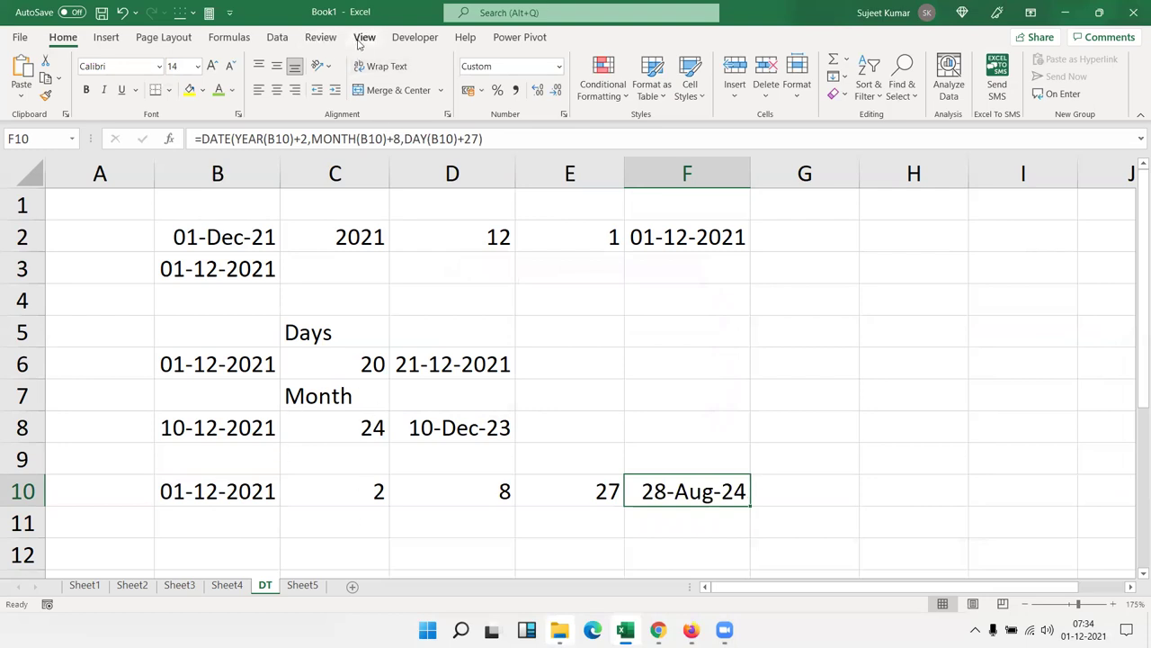
Step: Open Evaluate Formula on F10 and evaluate the year part to 2023
left_click(229, 37)
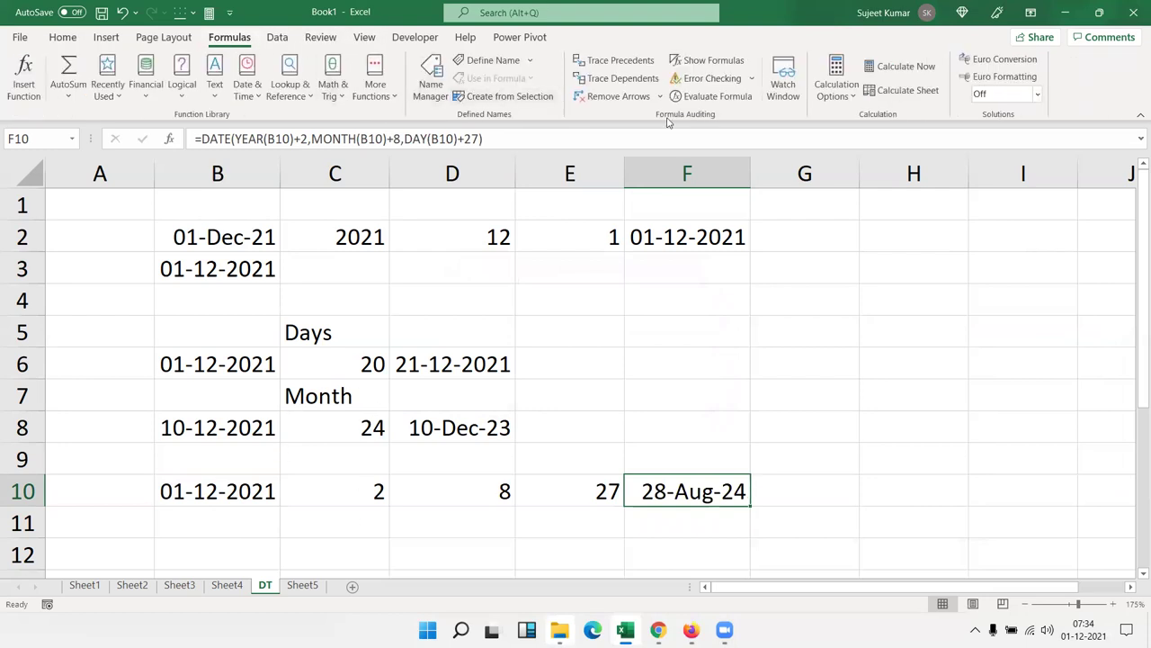
left_click(709, 97)
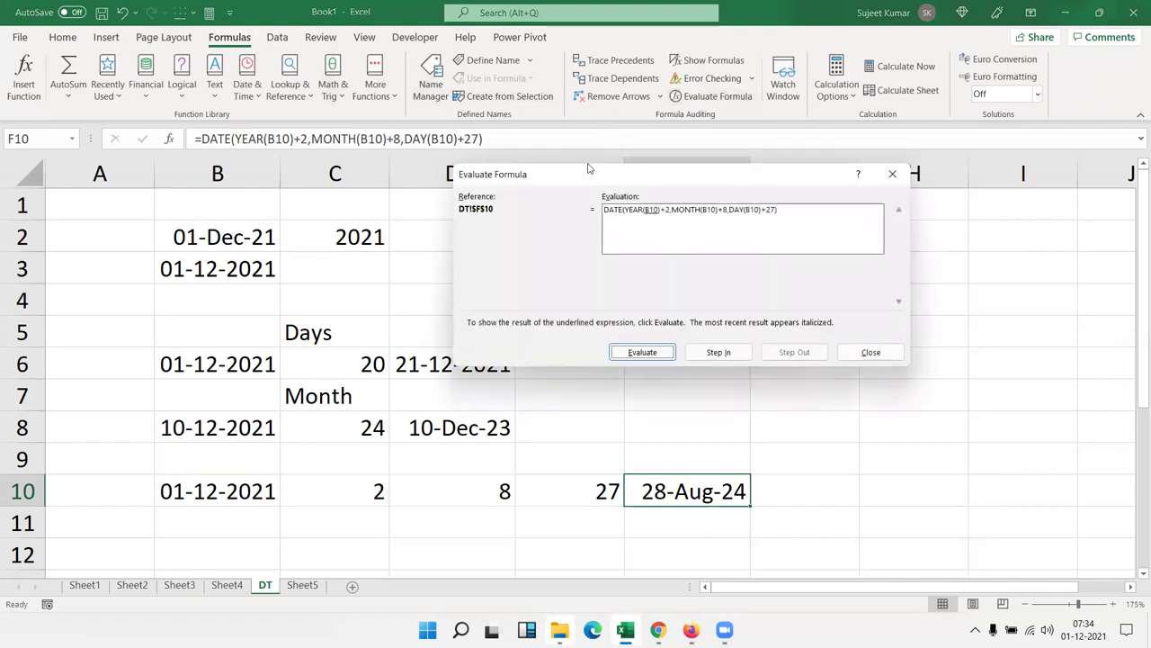
left_click_drag(590, 168, 228, 252)
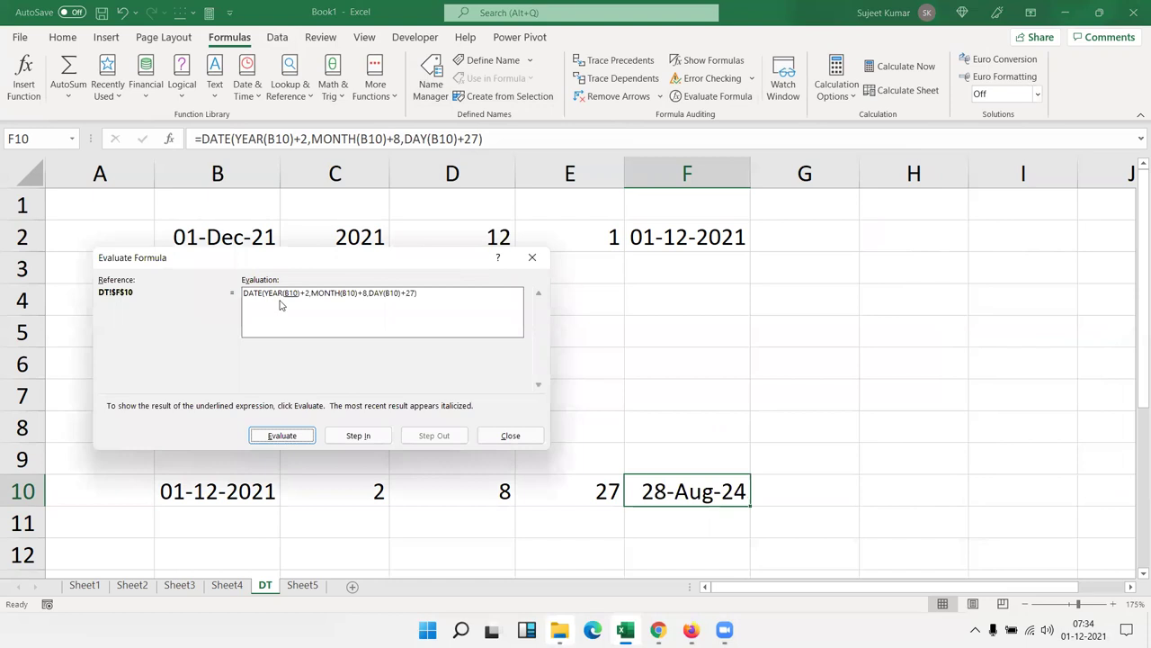
left_click(286, 302)
left_click(289, 436)
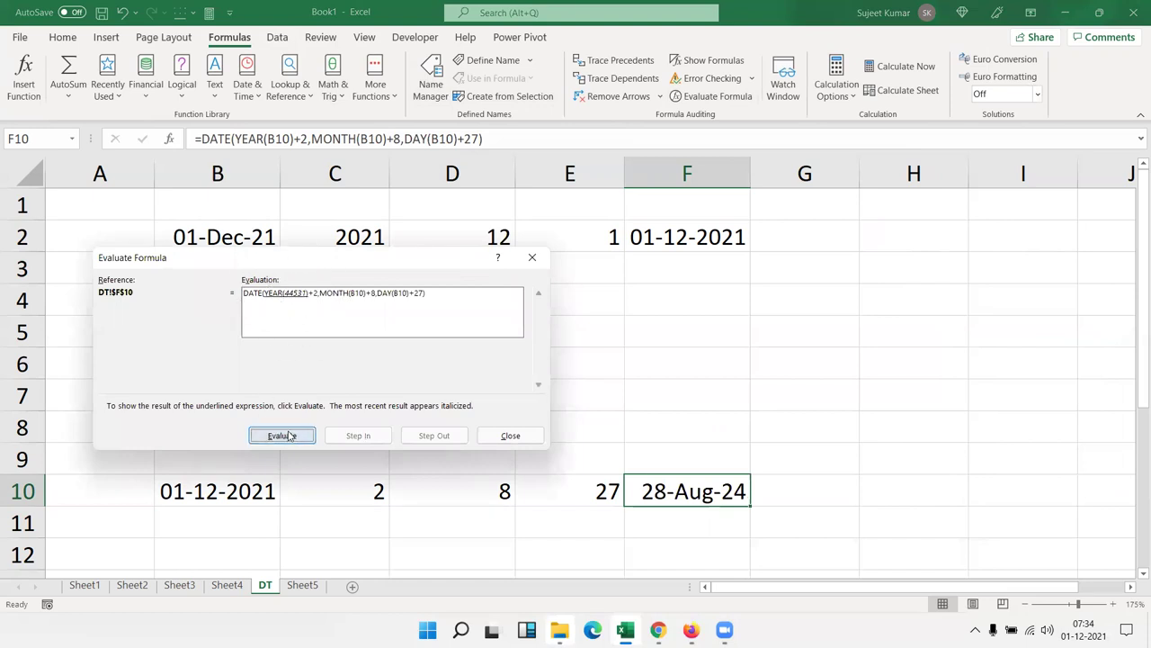
left_click(289, 435)
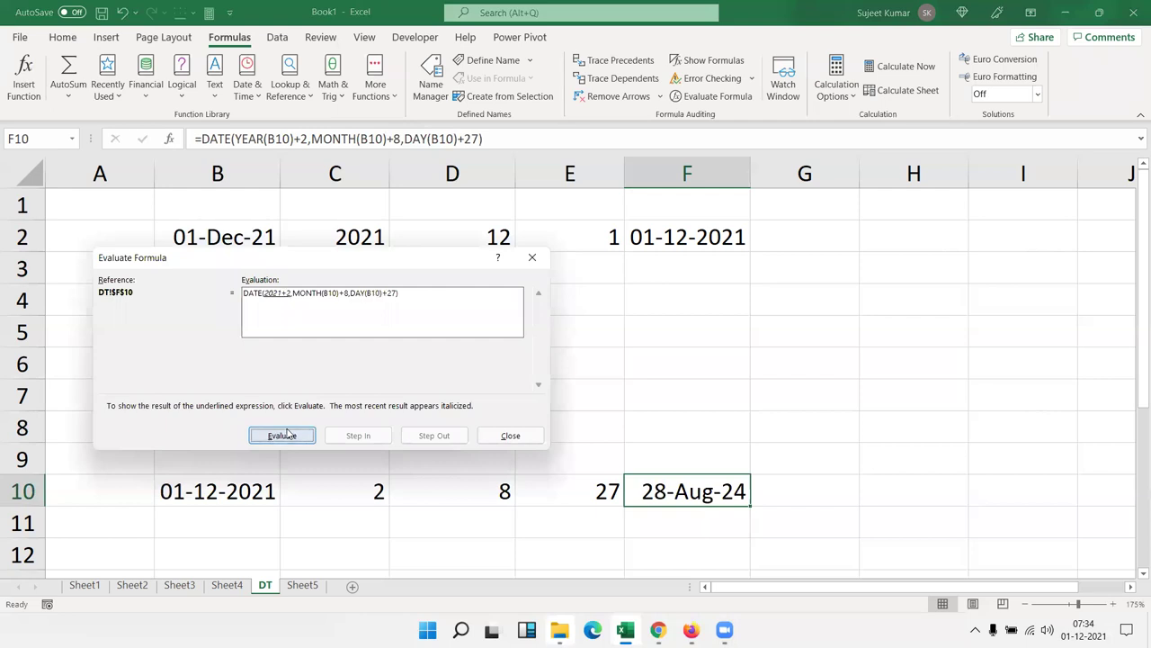
left_click(287, 434)
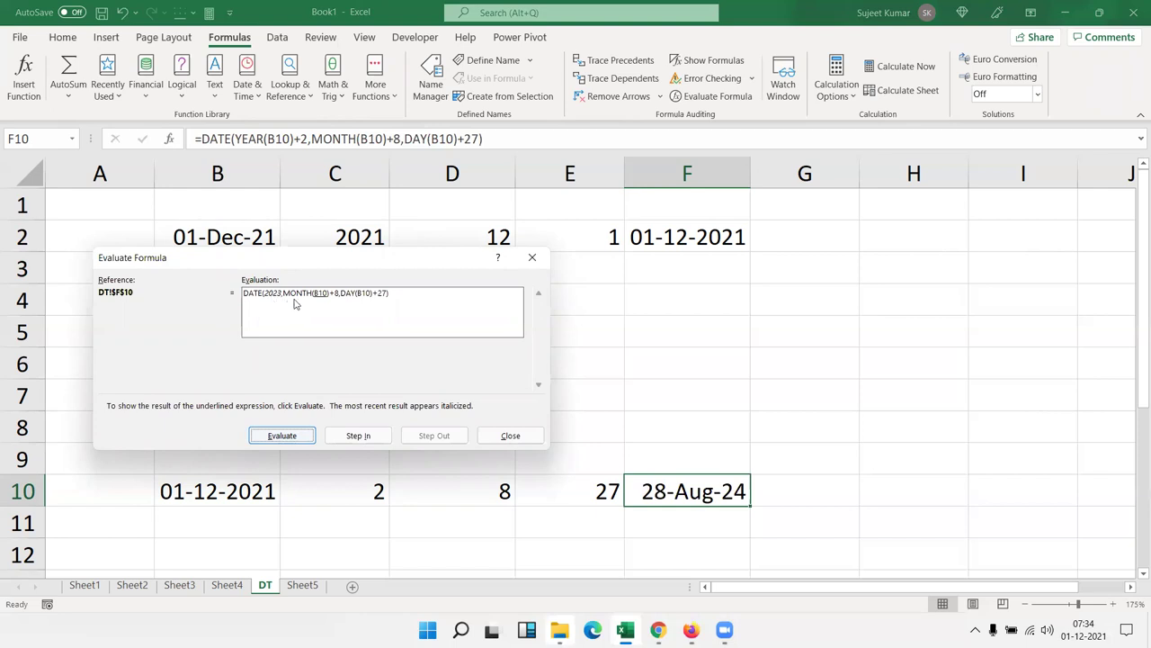
Step: Evaluate the month to 20, the day to 28, and DATE(2023,20,28) to 28-Aug-24
left_click(286, 436)
left_click(286, 436)
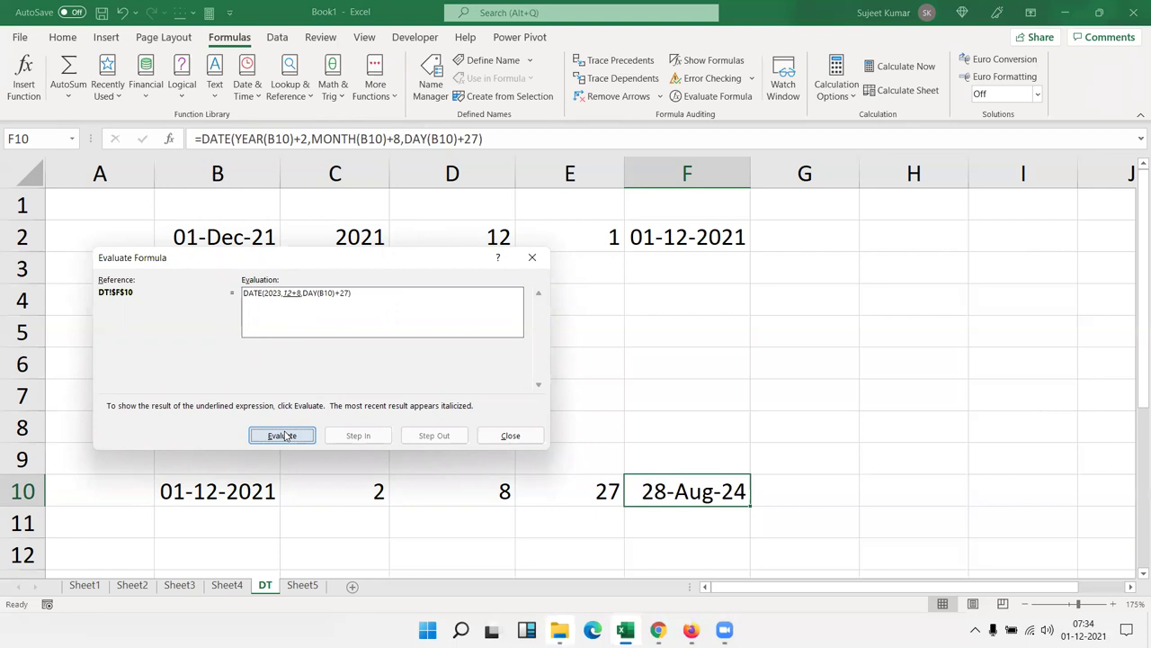
left_click(286, 436)
left_click(286, 436)
left_click(286, 437)
left_click(286, 436)
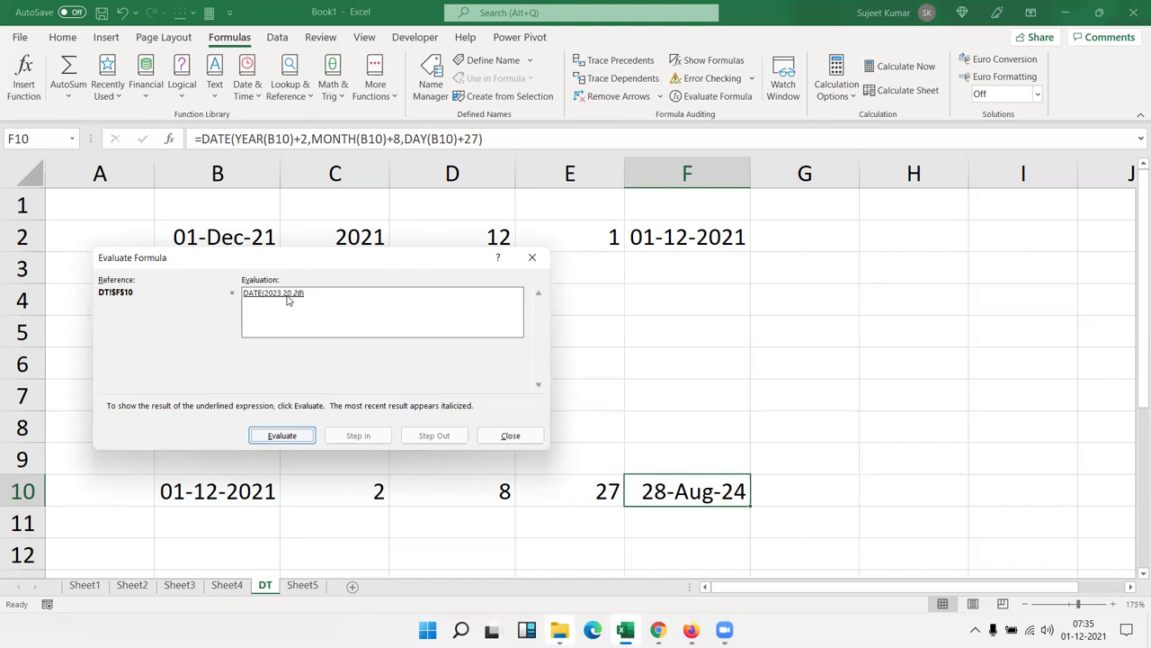
left_click(260, 436)
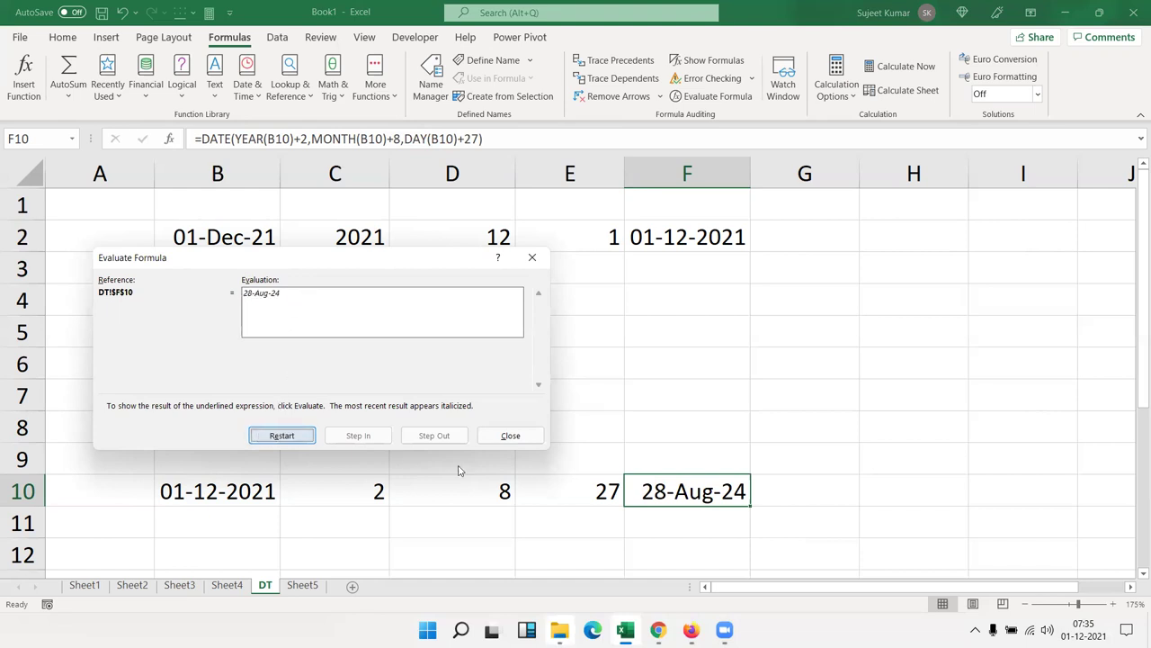
left_click(510, 436)
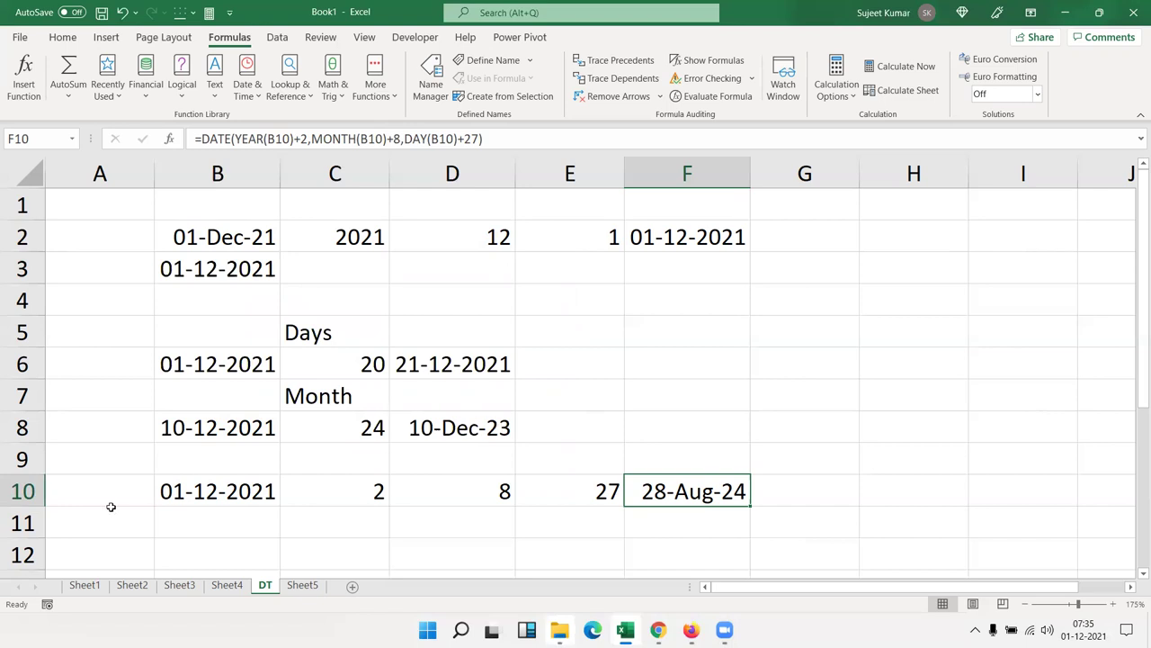
Step: Review the row 6, 8 and 10 date examples, ending in B13
left_click(210, 521)
key("Return")
key("Down")
key("Down")
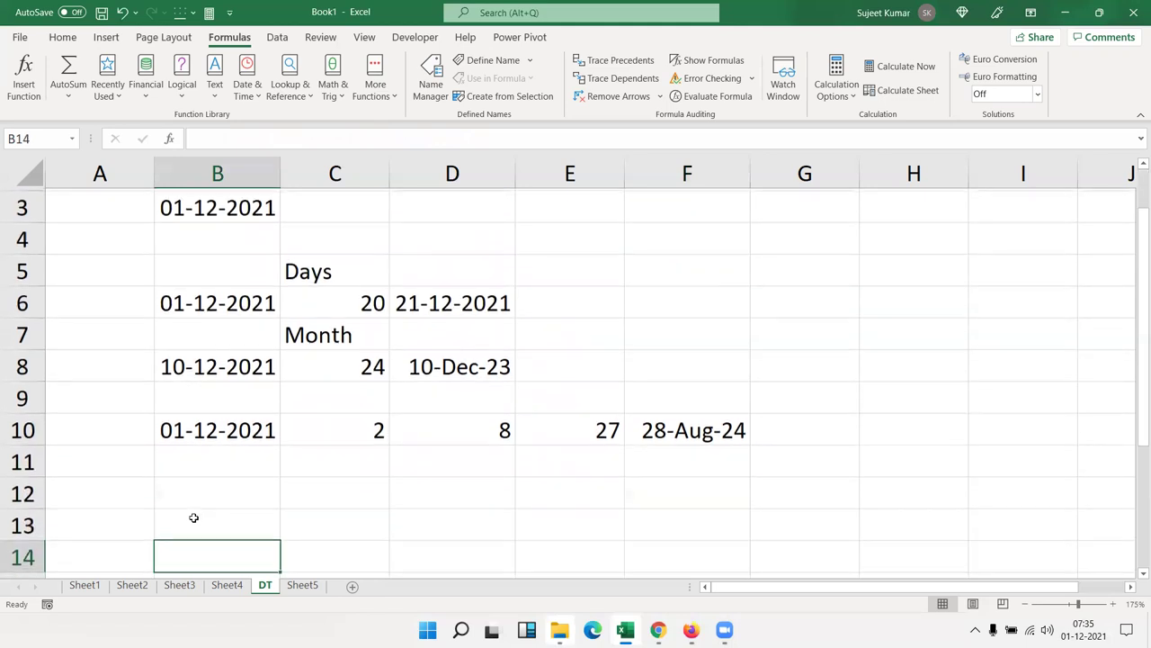
key("Down")
key("Down")
key("Up")
key("Up")
key("Up")
key("Up")
key("Up")
key("Up")
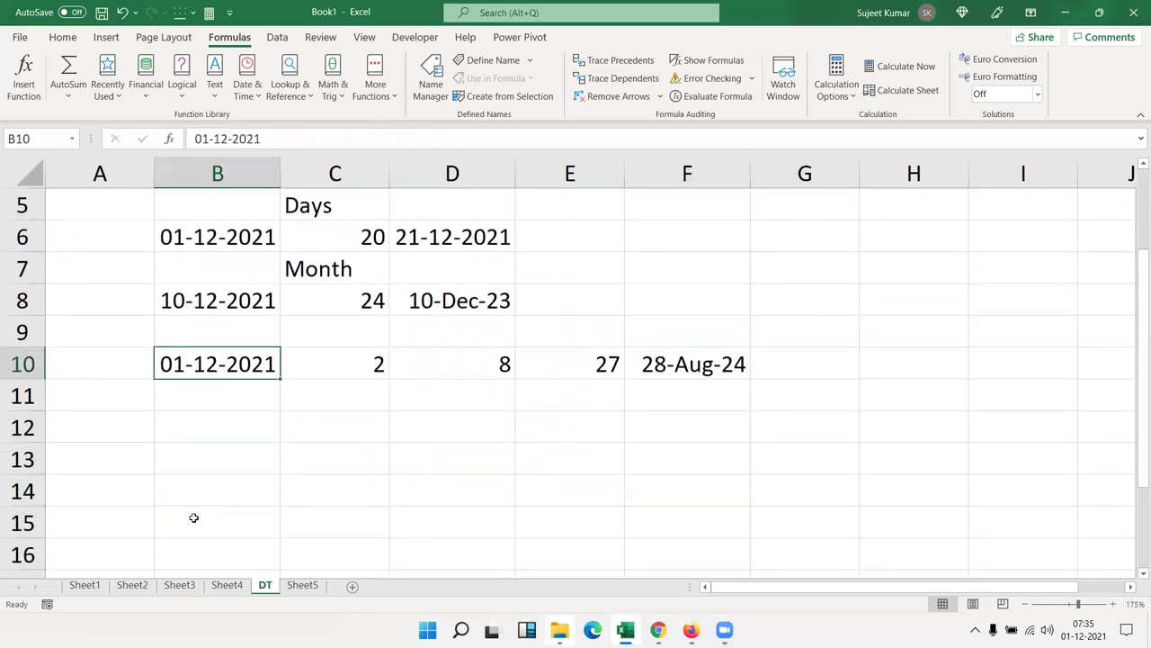
key("shift+Right")
key("shift+Right")
key("shift+Right")
key("shift+Right")
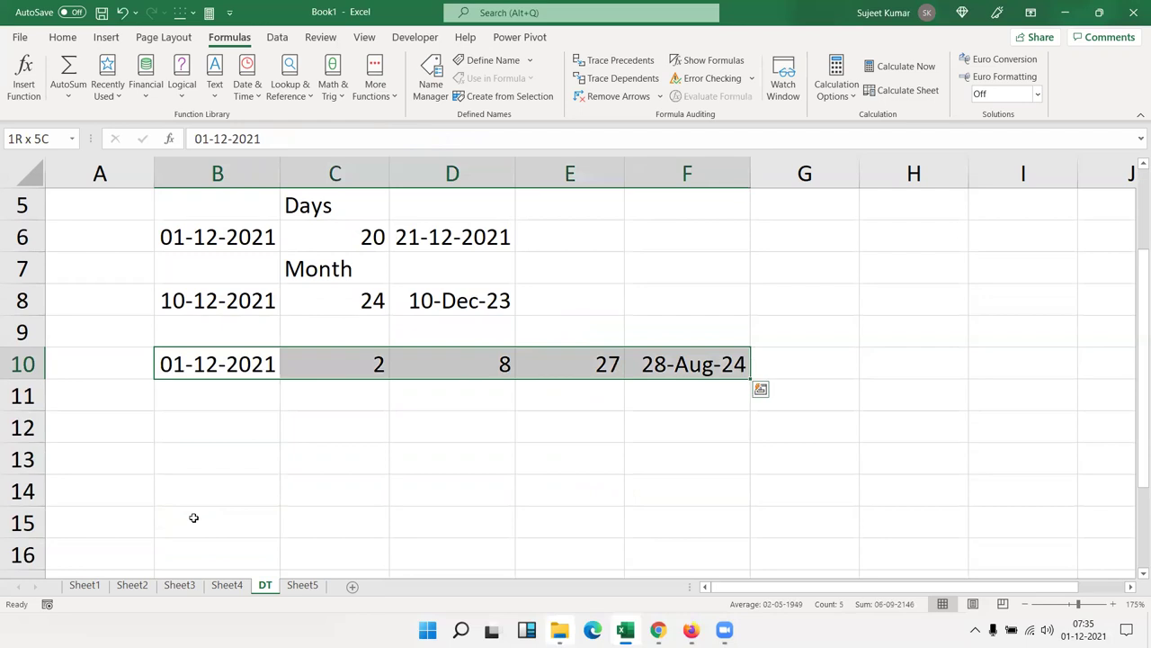
key("Up")
key("Up")
key("shift+Right")
key("shift+Right")
key("Up")
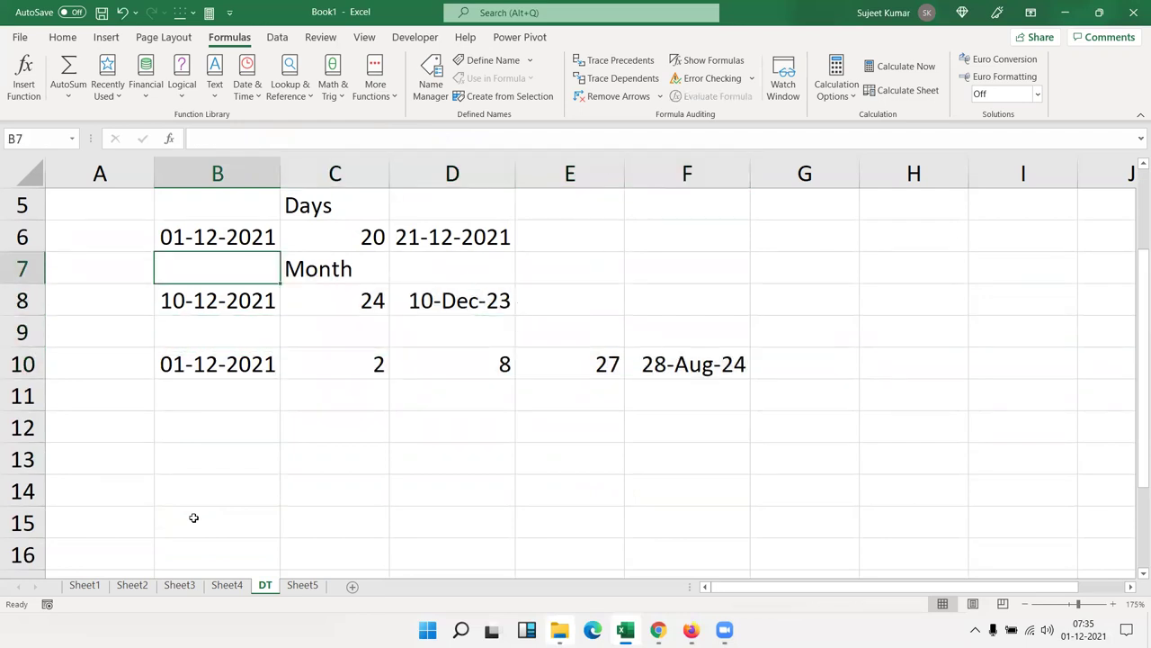
key("Up")
key("shift+Right")
key("shift+Right")
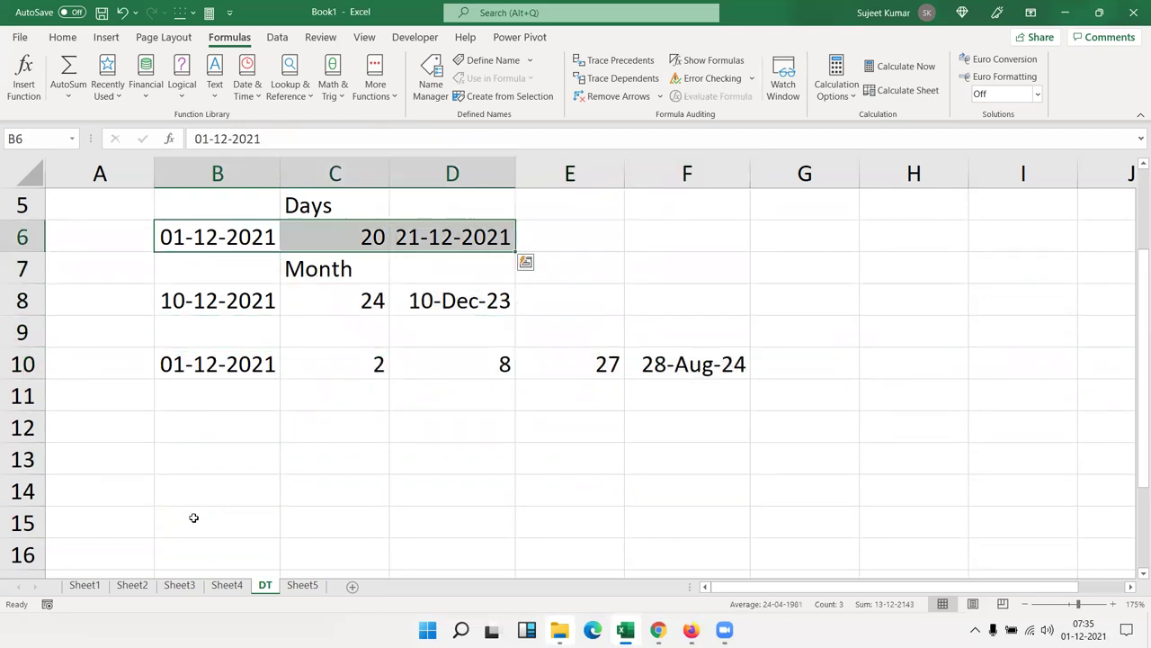
key("Down")
key("Down")
key("Down")
key("Down")
key("Down")
key("Down")
key("Down")
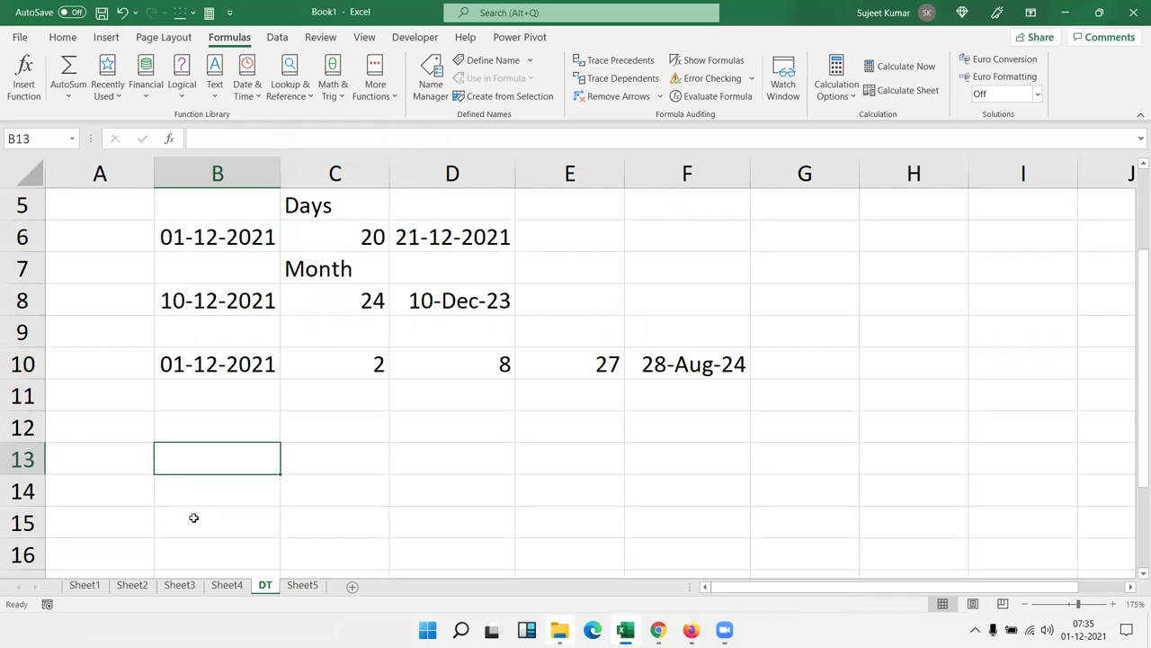
key("Up")
key("Down")
Step: Enter 1/1 in B13 and today's date 01-12-2021 in C13
key("ctrl+semicolon")
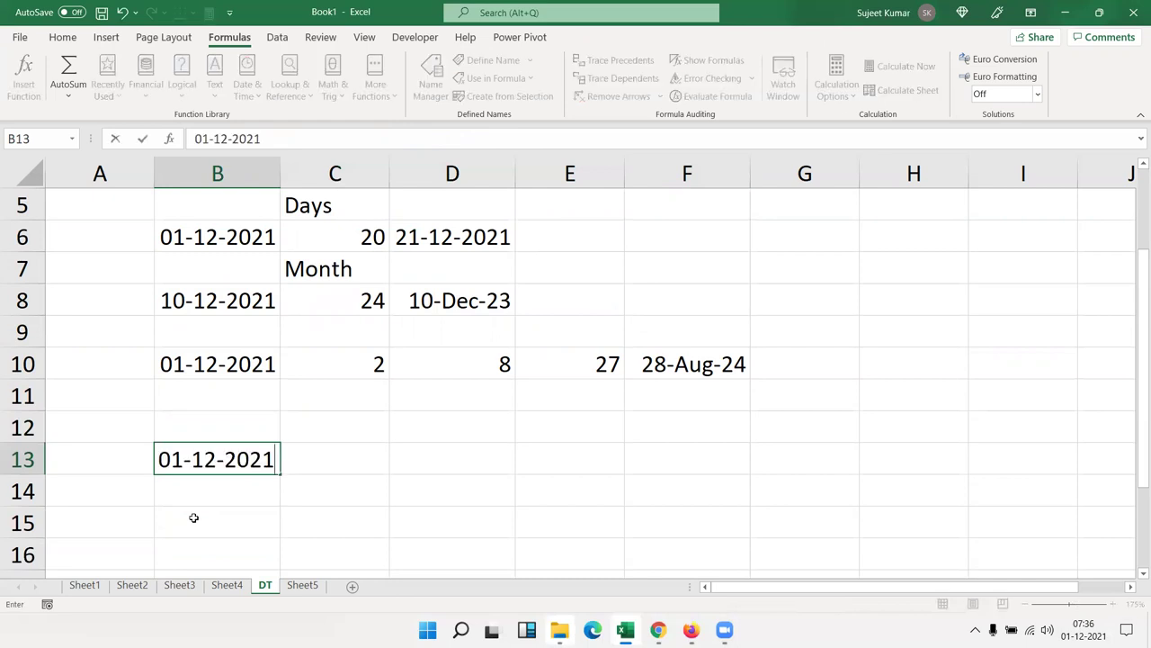
key("Escape")
type("1/1")
key("Tab")
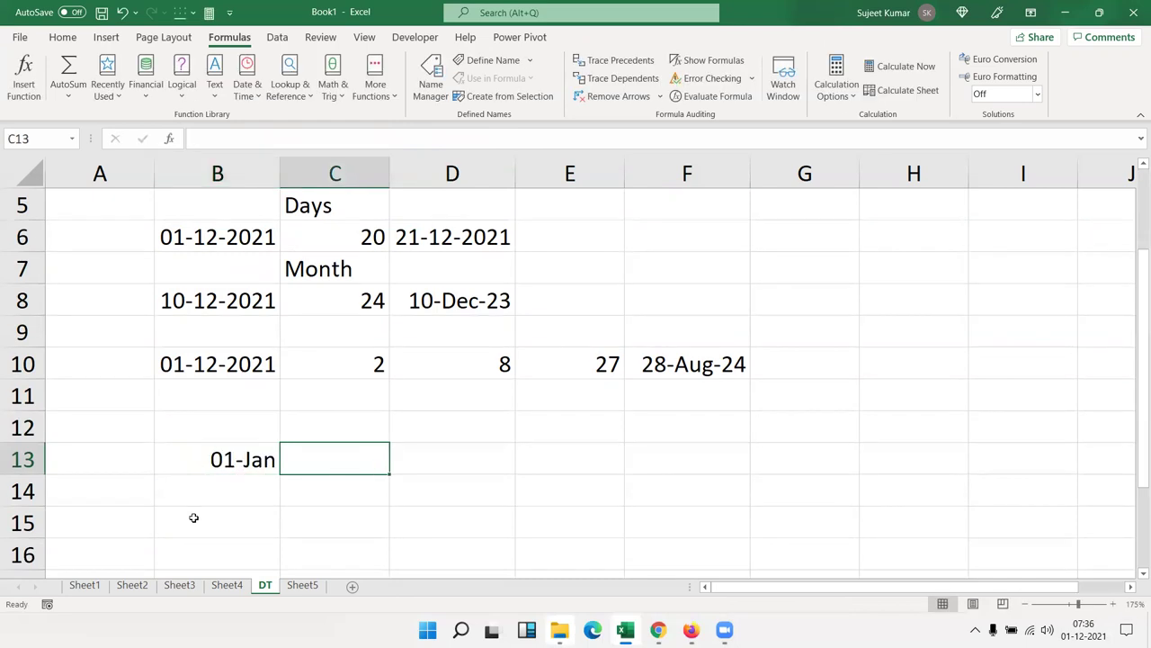
key("ctrl+semicolon")
key("Tab")
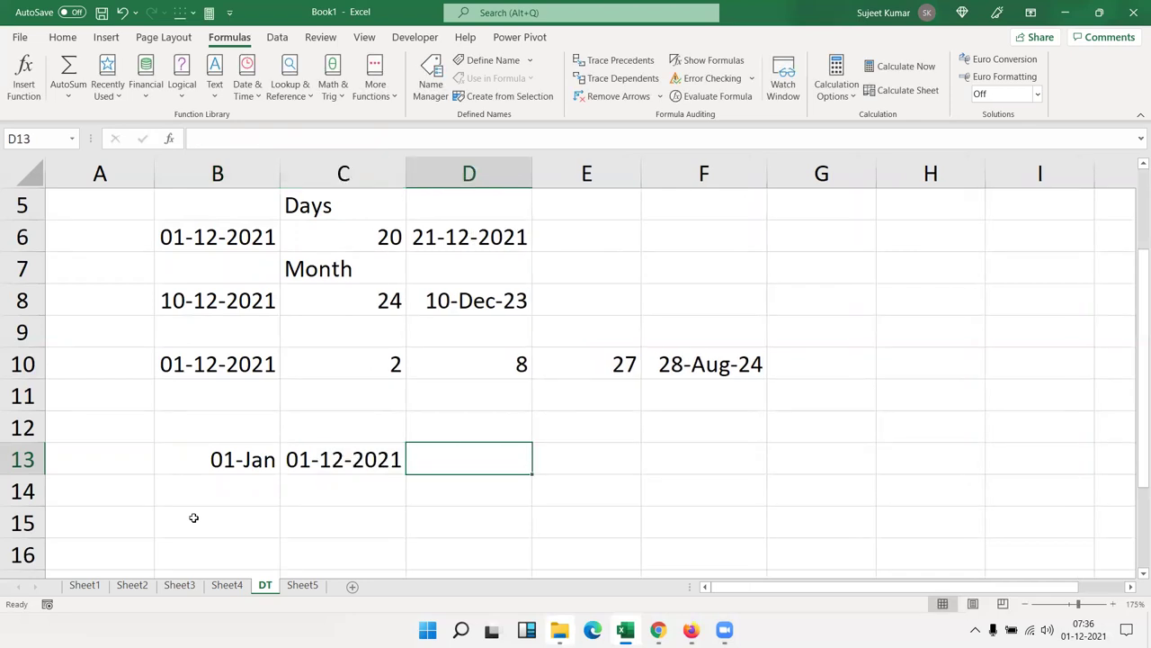
Step: Enter =C13-B13 in D13 to get the 334-day difference
type("=")
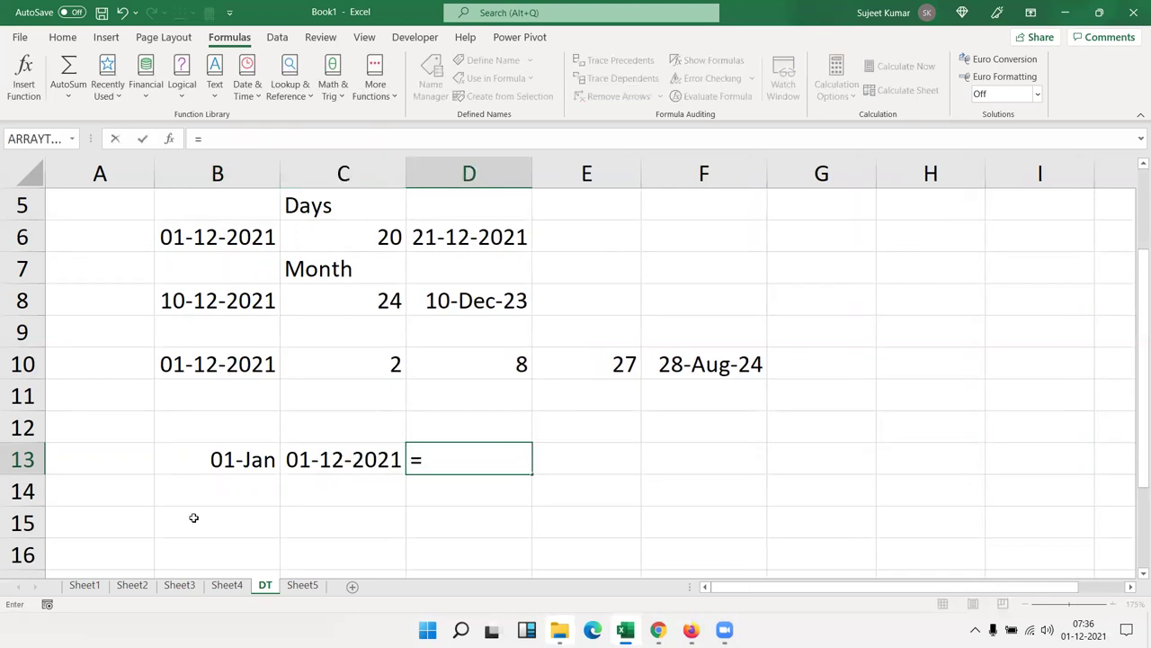
key("Left")
type("-")
key("Left")
key("Left")
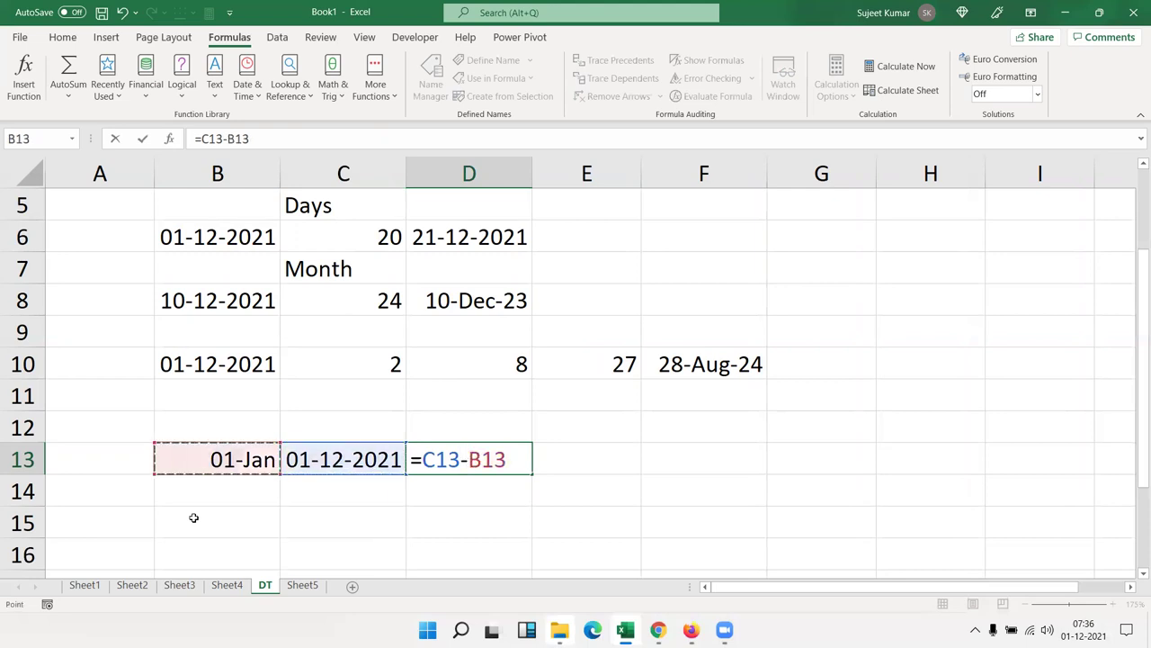
key("Return")
key("Up")
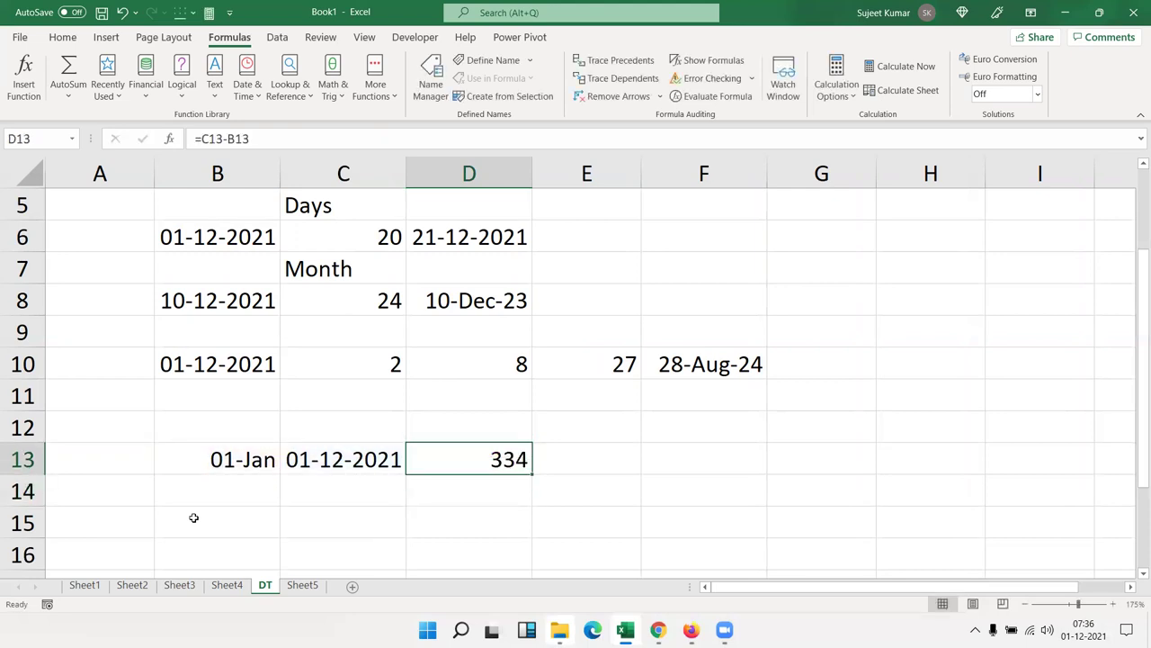
key("Right")
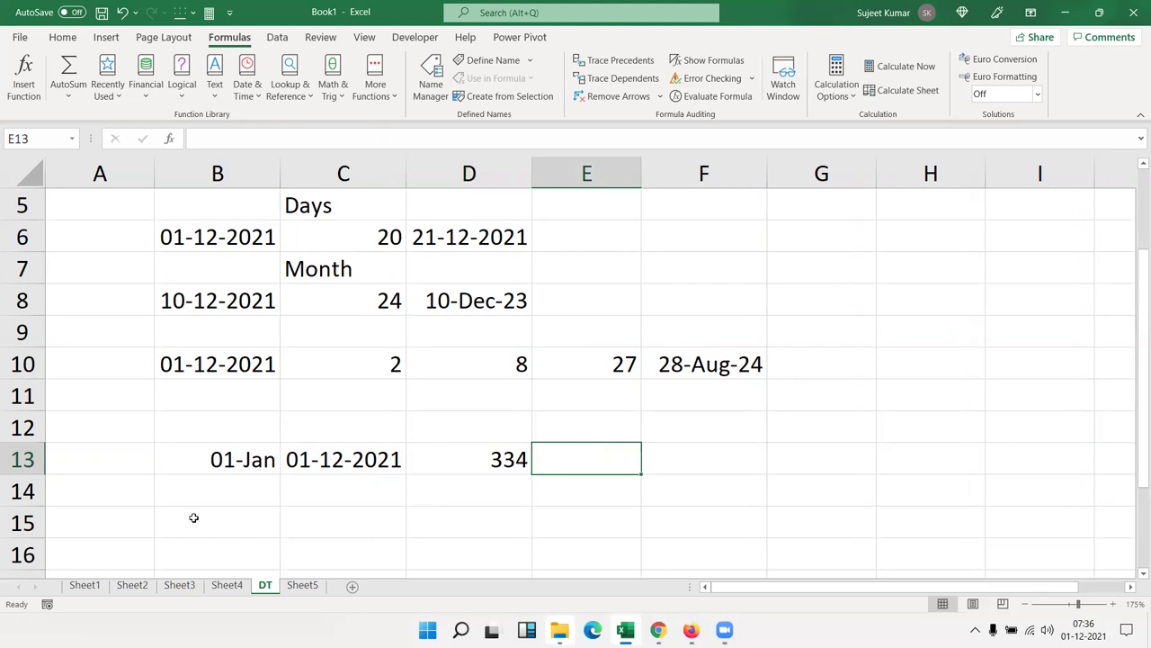
Step: Enter =DAYS(C13,B13) in E13, returning 334
type("=days")
key("Tab")
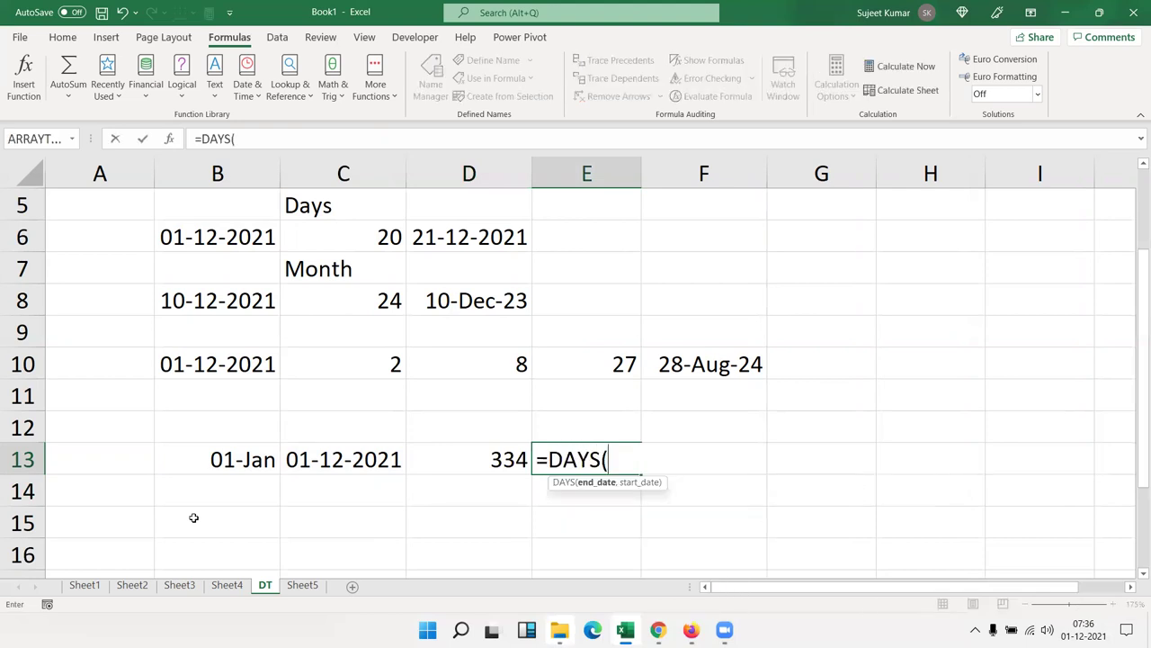
key("Left")
key("Left")
key("Left")
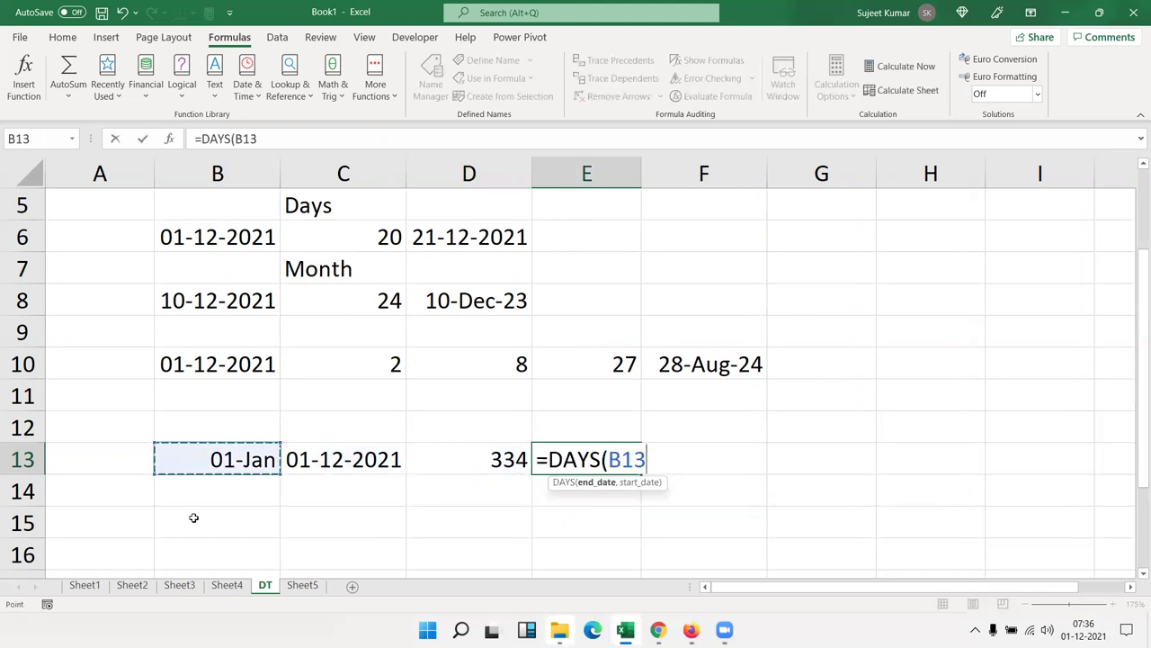
type(",")
key("BackSpace")
key("BackSpace")
key("BackSpace")
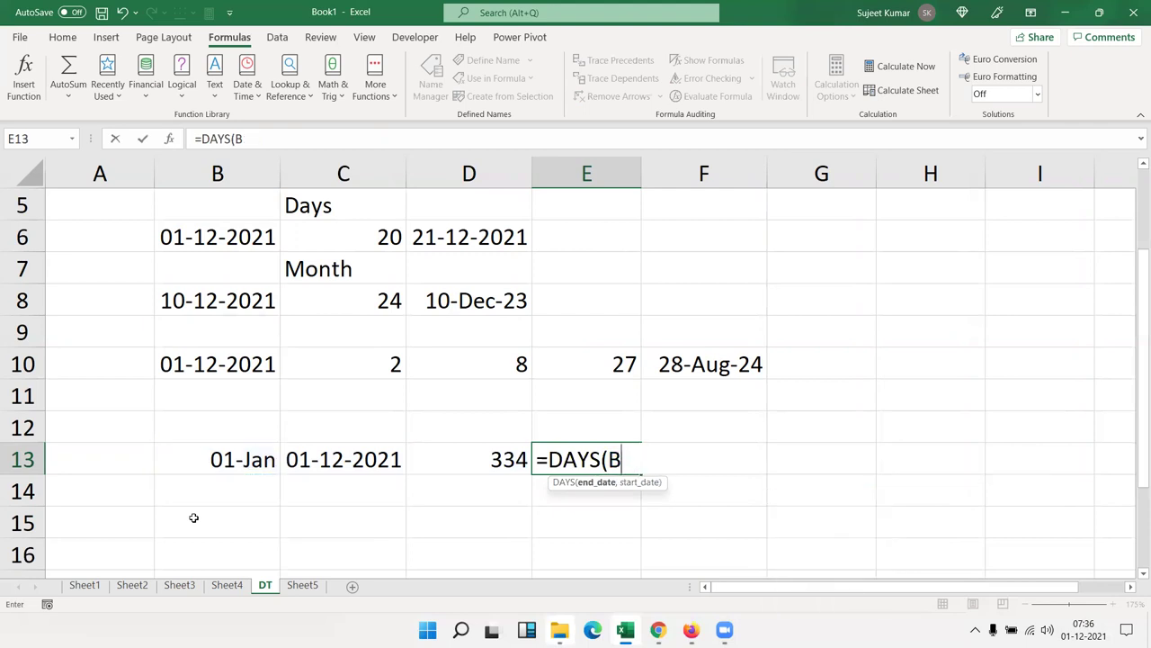
key("BackSpace")
key("BackSpace")
type("(")
left_click(308, 448)
type(",")
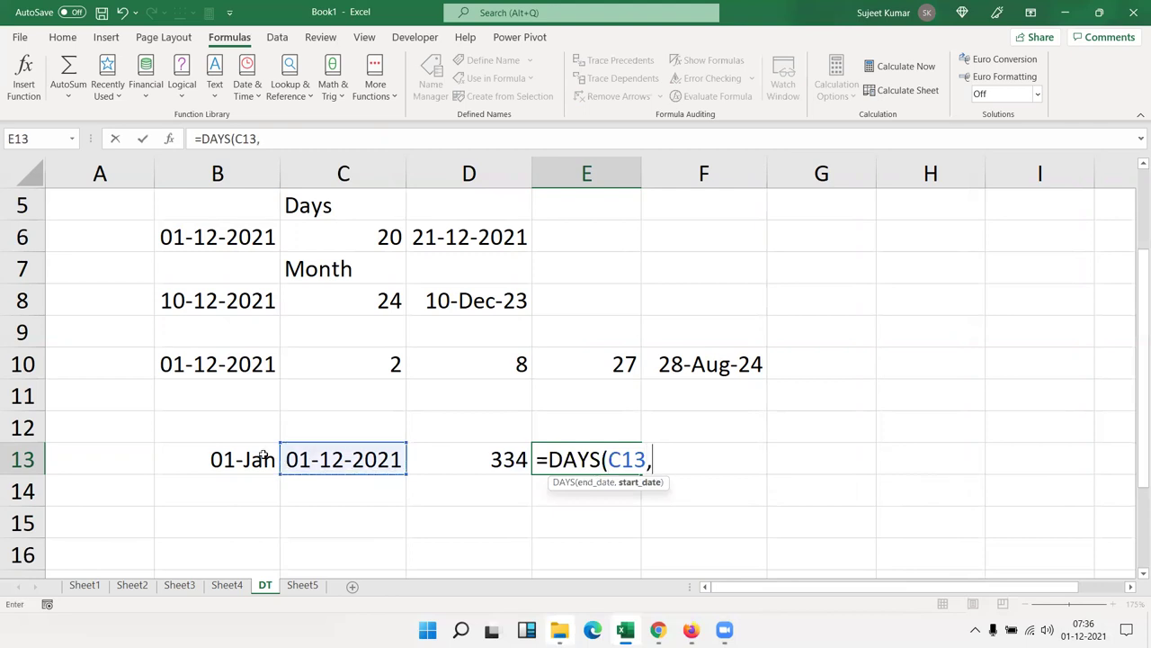
left_click(216, 457)
key("Return")
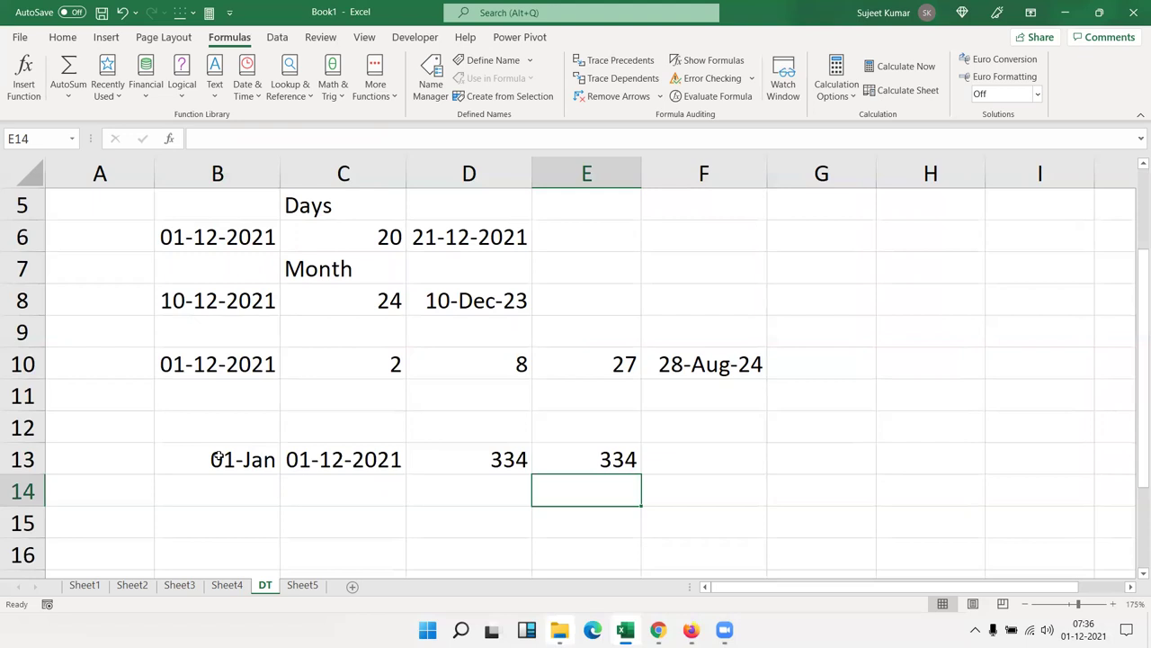
Step: Compare D13's subtraction formula with E13's DAYS formula without changing either
key("Up")
key("Left")
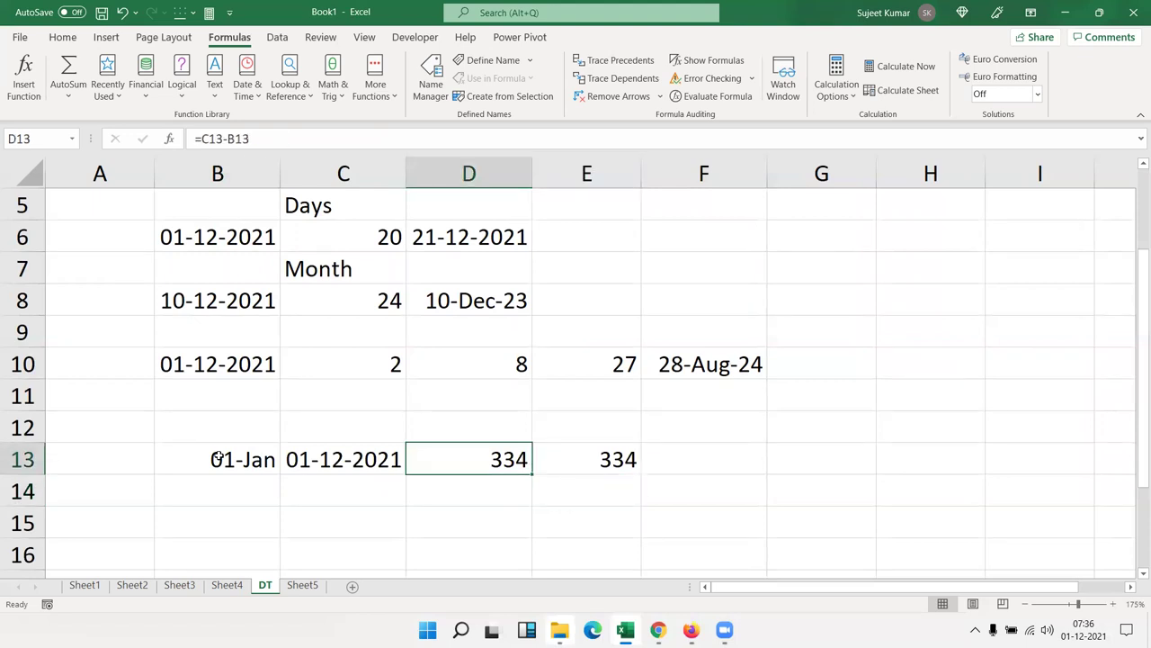
key("F2")
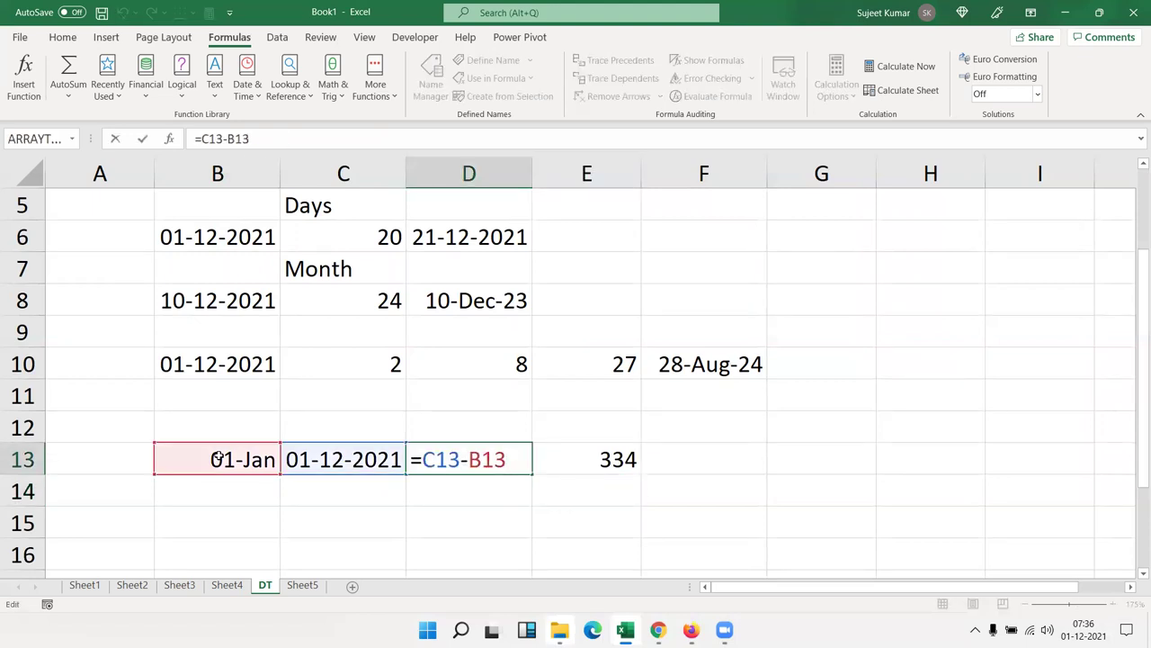
key("Escape")
key("Right")
key("F2")
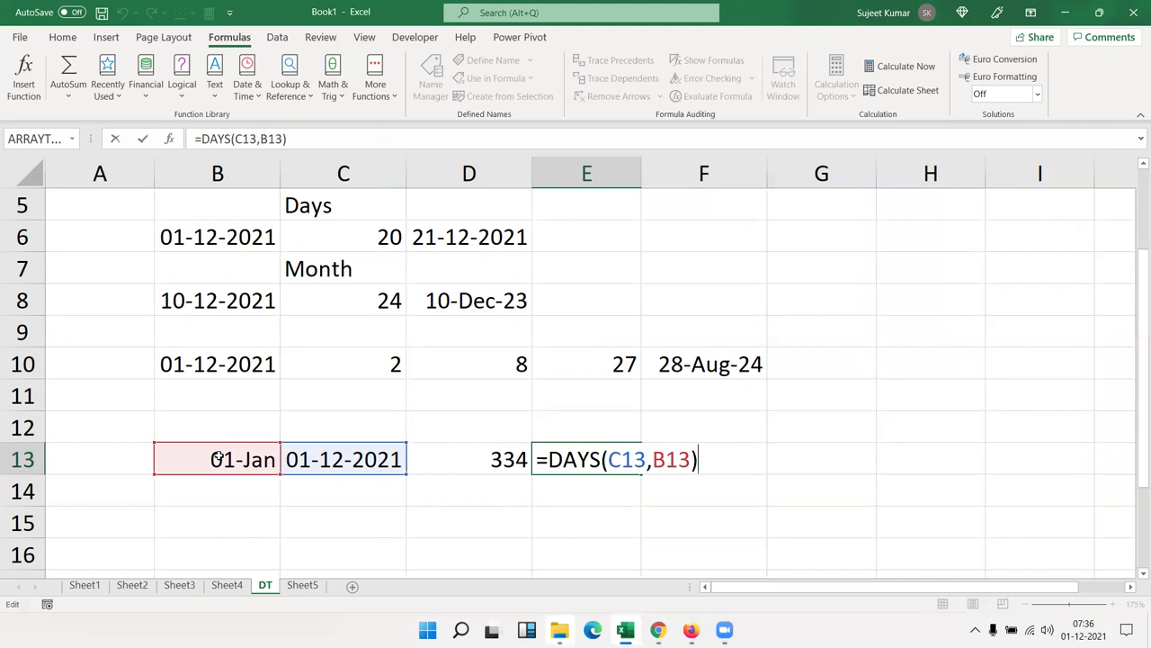
key("Return")
key("Up")
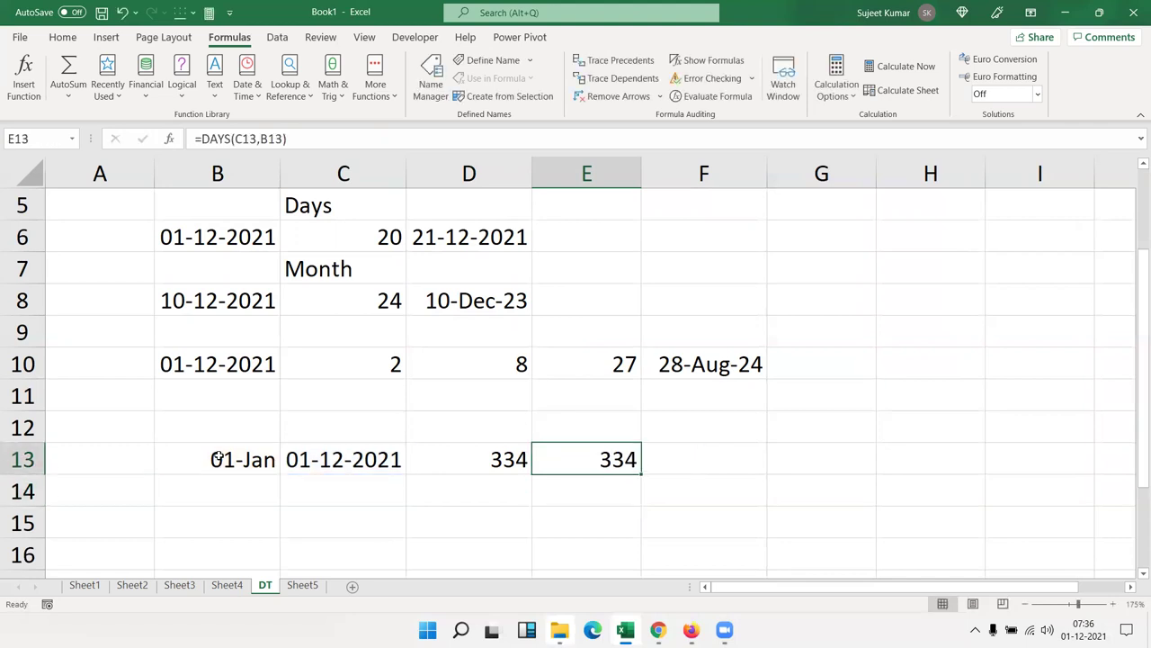
Step: Add the heading Days360 in F12
key("Right")
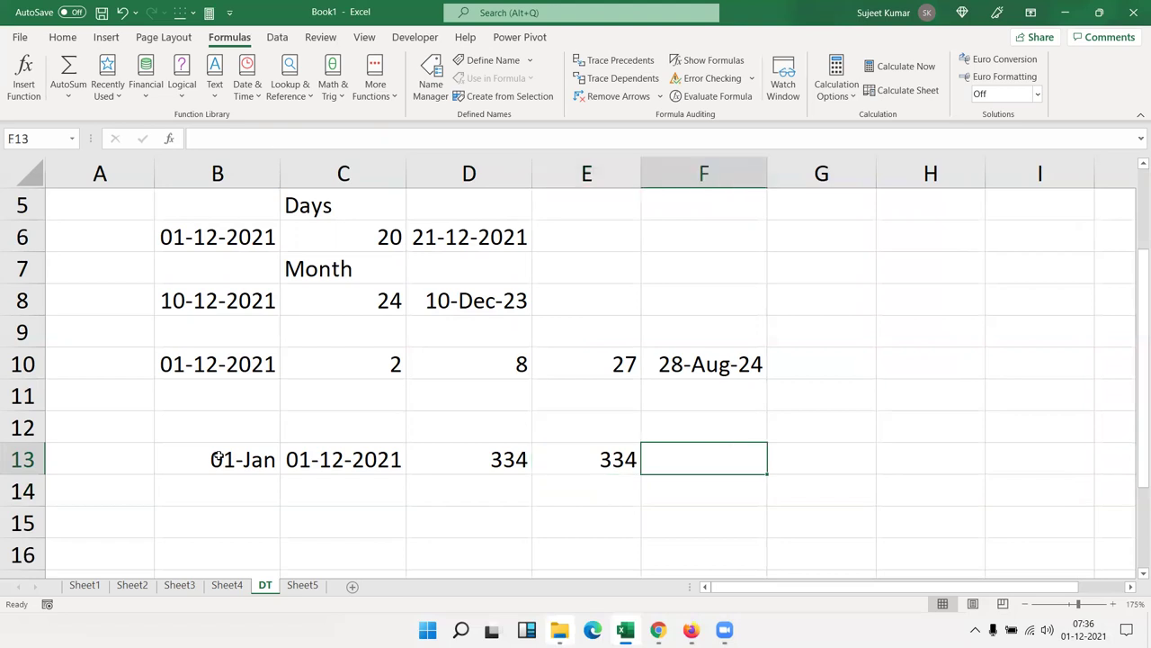
key("Up")
type("Days360")
key("Return")
Step: Enter =DAYS360(B13,C13) in F13, returning 330 days
type("=days")
key("Down")
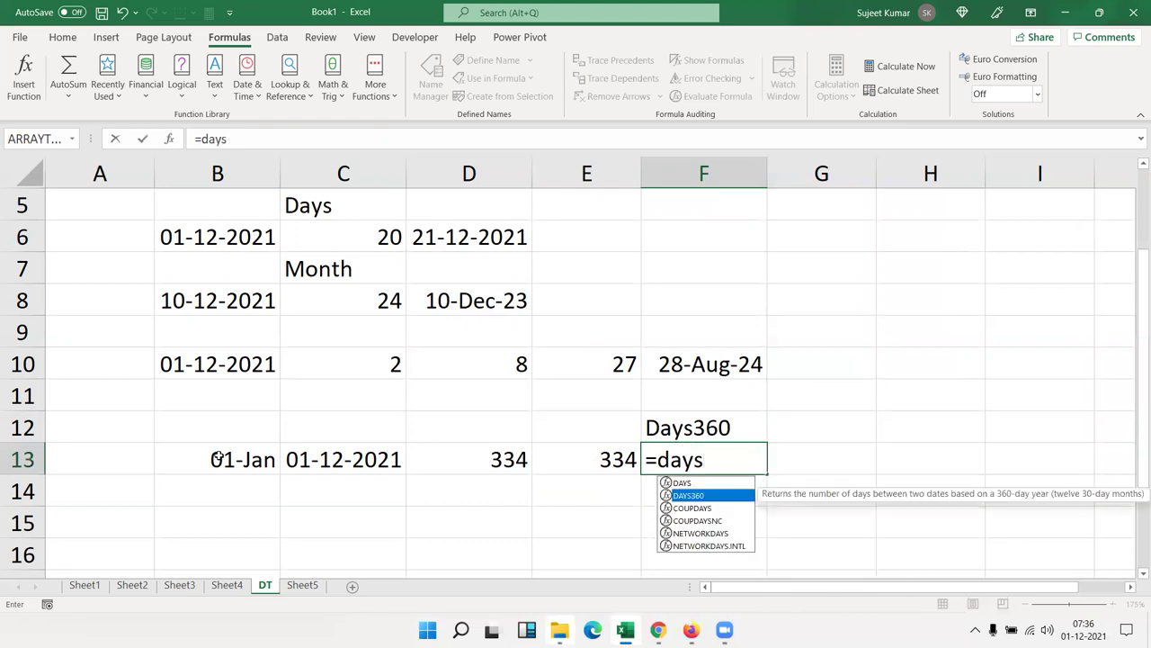
key("Tab")
key("Left")
key("Left")
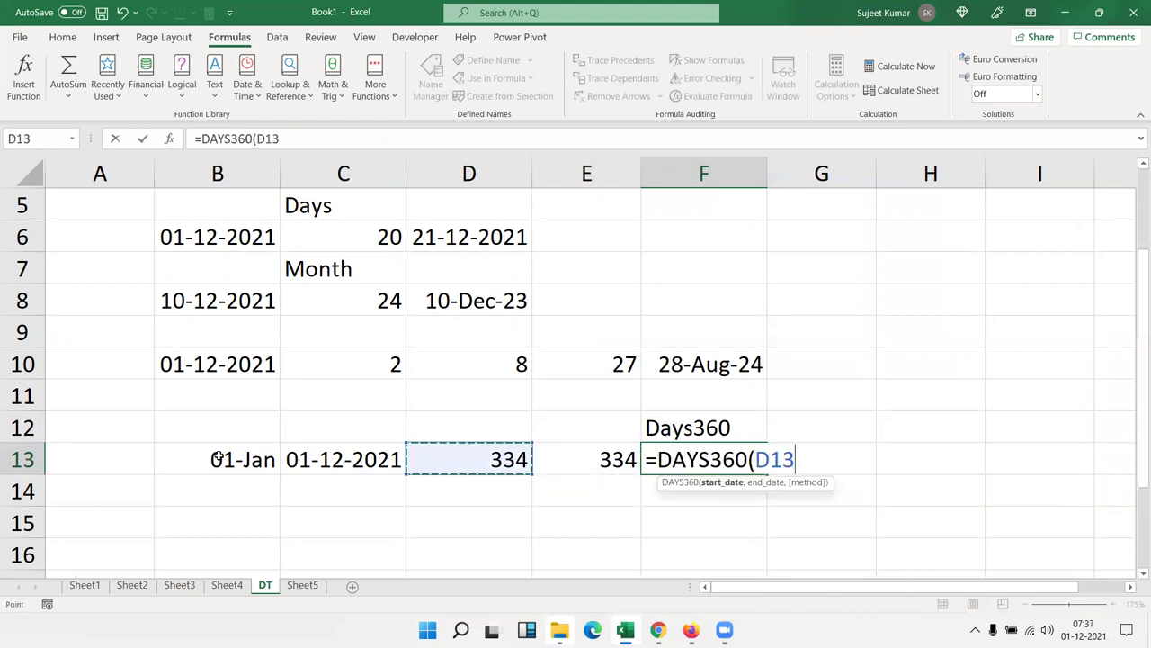
key("Left")
key("Left")
type(",")
key("Left")
key("Left")
key("Left")
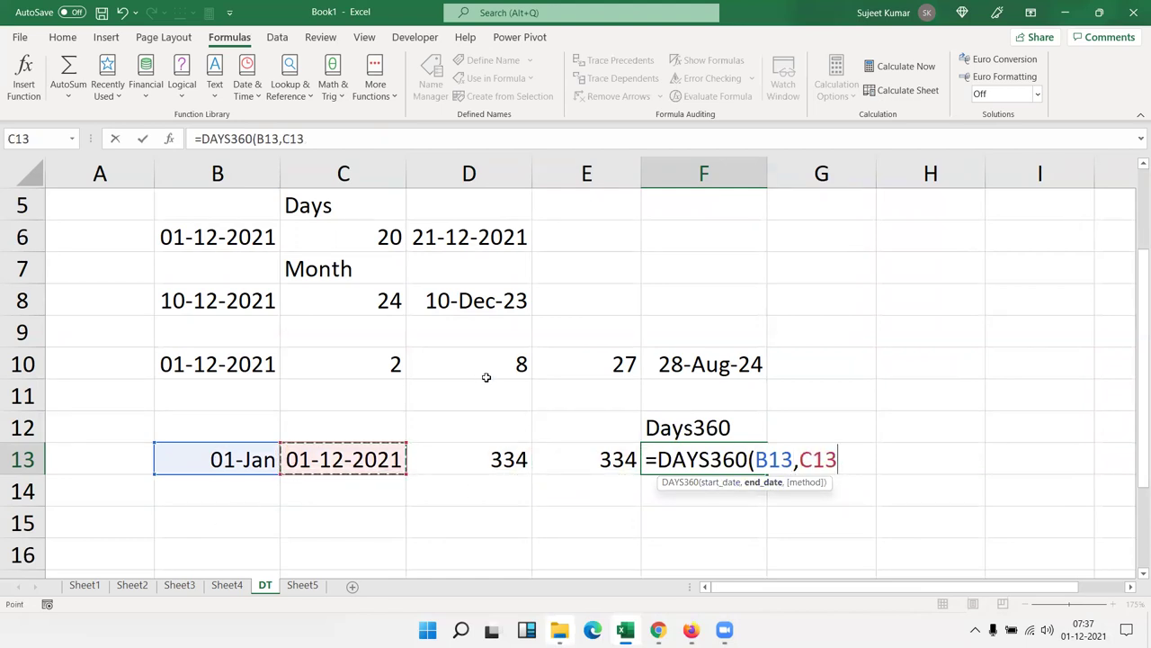
key("Return")
key("Return")
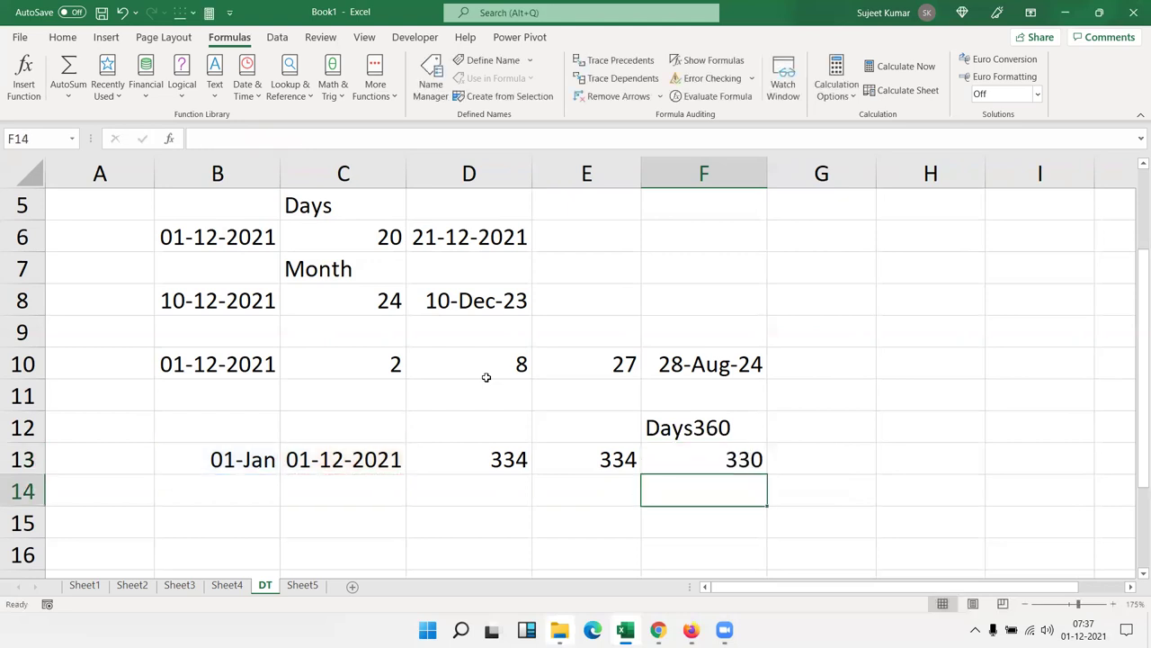
key("Up")
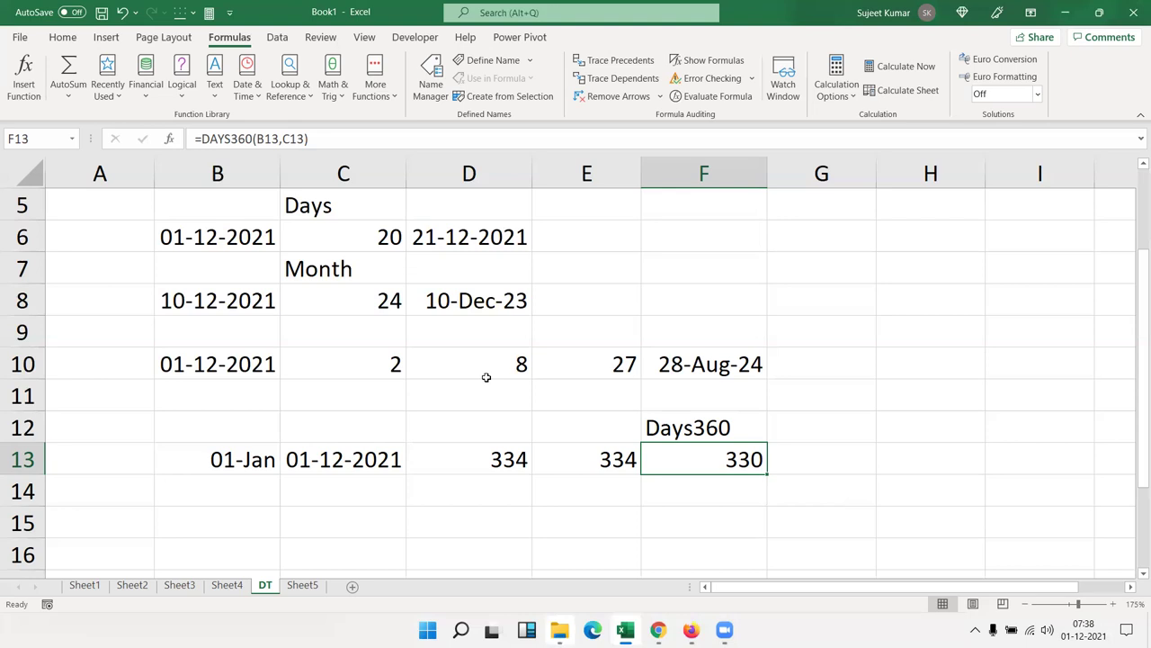
Step: Copy the two dates from B13:C13 into B15:C15
key("Down")
key("Down")
key("Down")
key("Left")
key("Left")
key("Left")
key("Left")
key("Left")
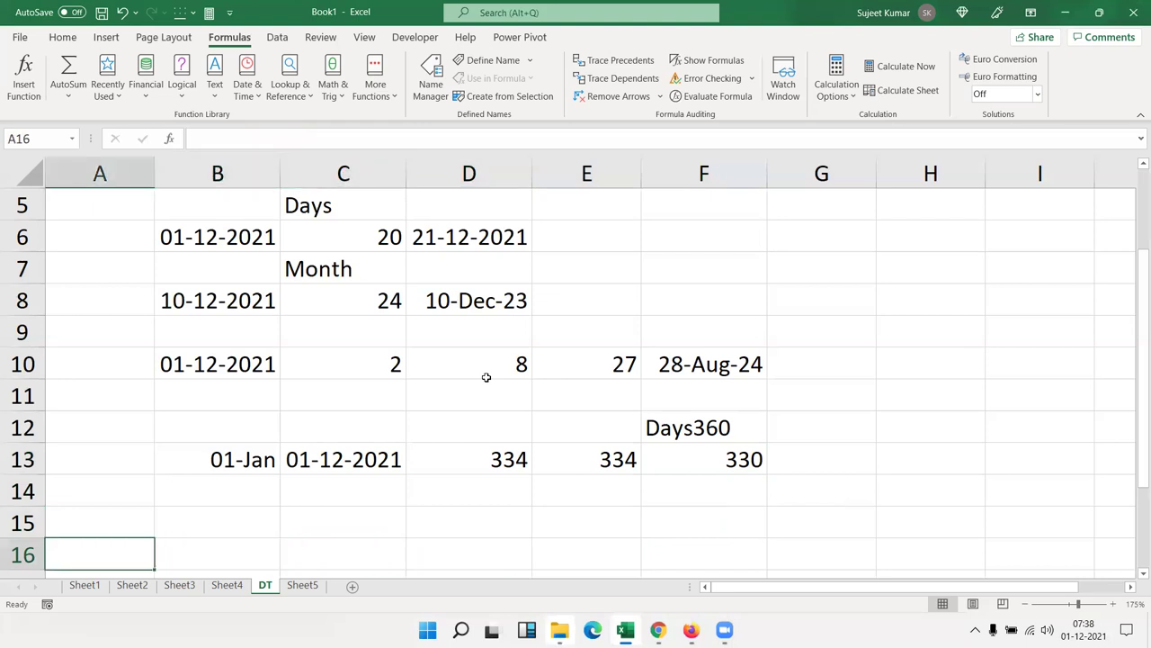
key("Right")
key("Down")
key("Down")
key("Down")
key("Down")
key("Up")
key("Up")
key("Up")
key("Up")
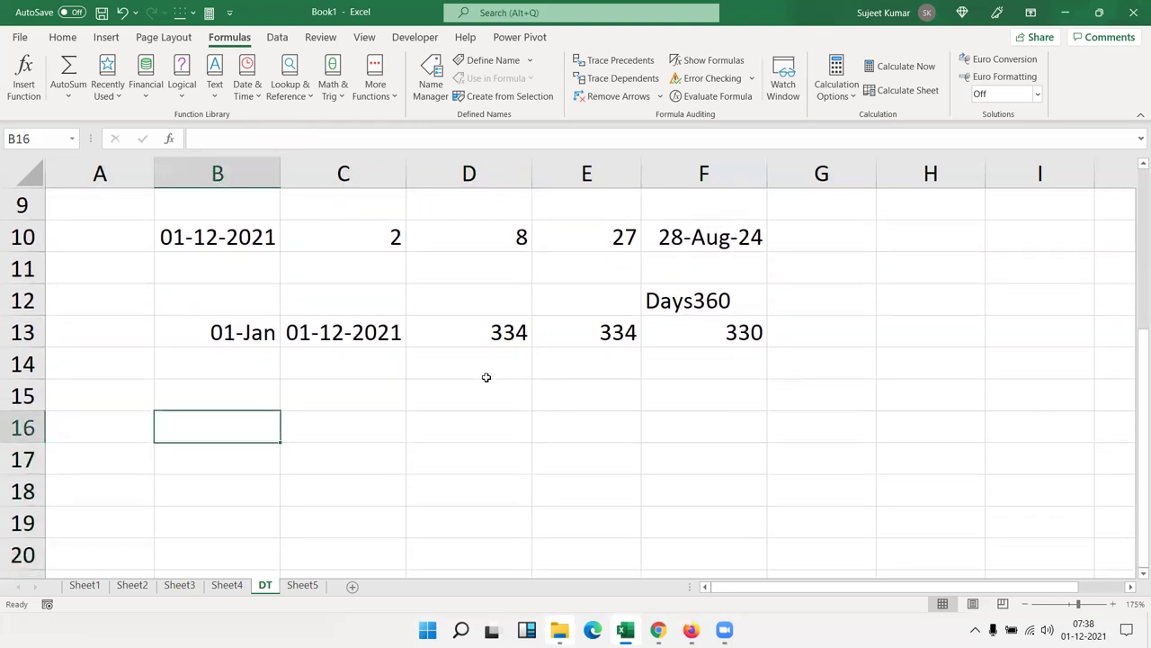
key("Up")
key("Up")
key("Up")
key("Right")
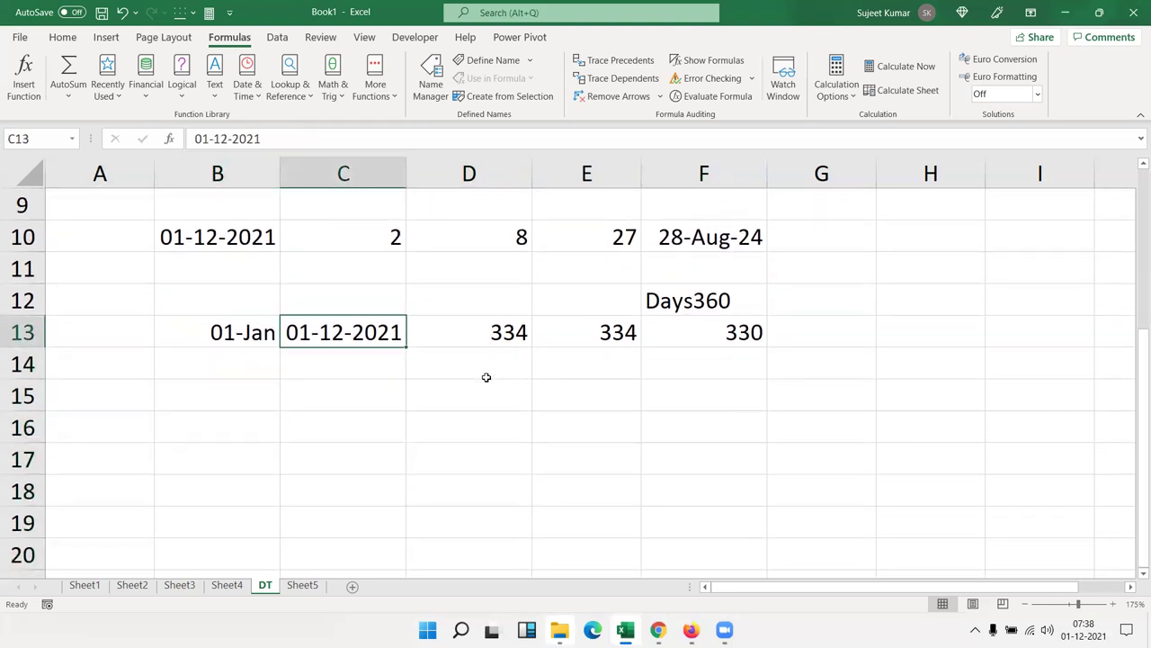
key("Down")
key("Left")
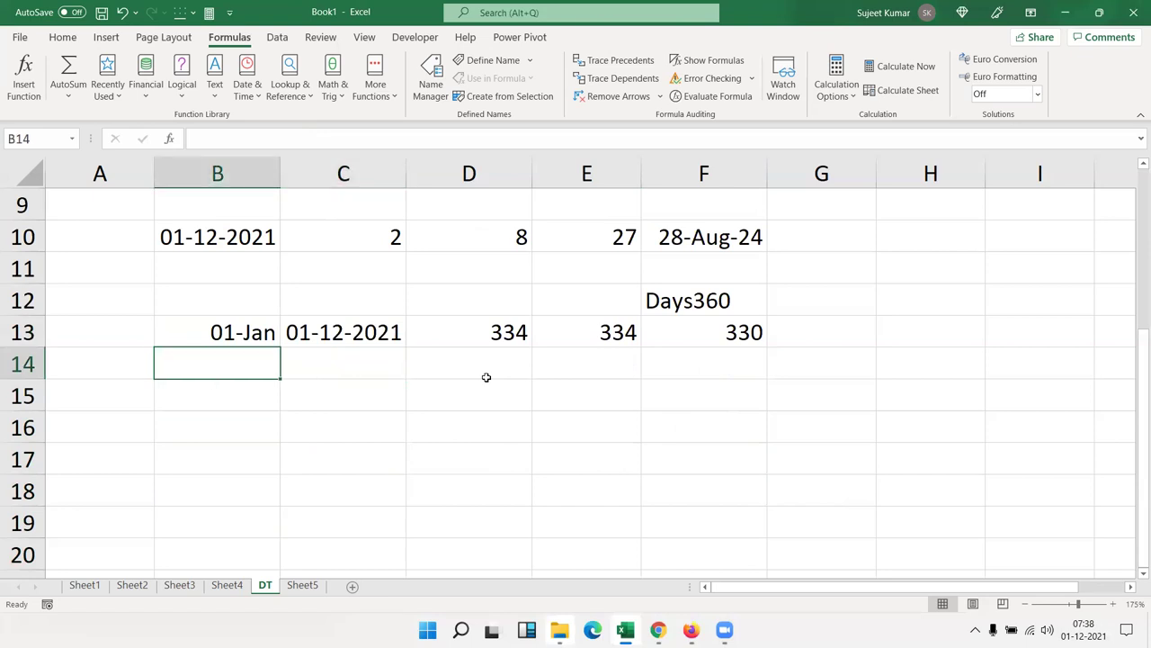
key("Up")
key("shift+Right")
key("ctrl+c")
key("Down")
key("Down")
key("ctrl+v")
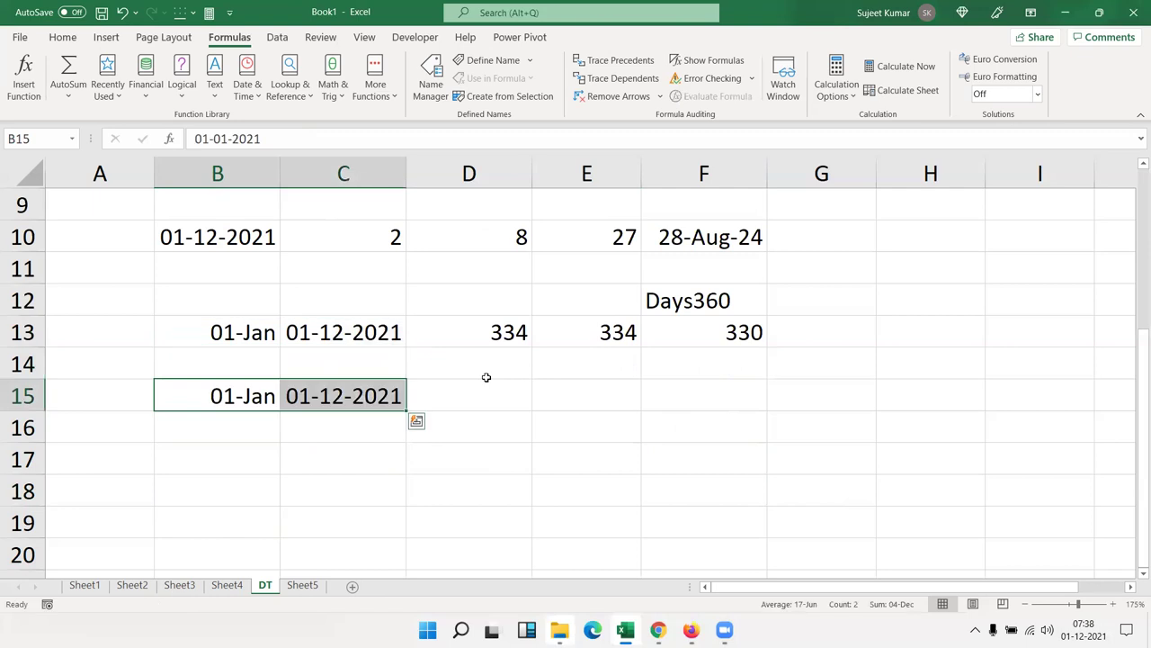
Step: List holiday dates 01-Jan, 26-Jan, 17-Mar, 15-Aug and 04-Sep in H11:H15
key("Right")
key("Right")
key("Right")
key("Right")
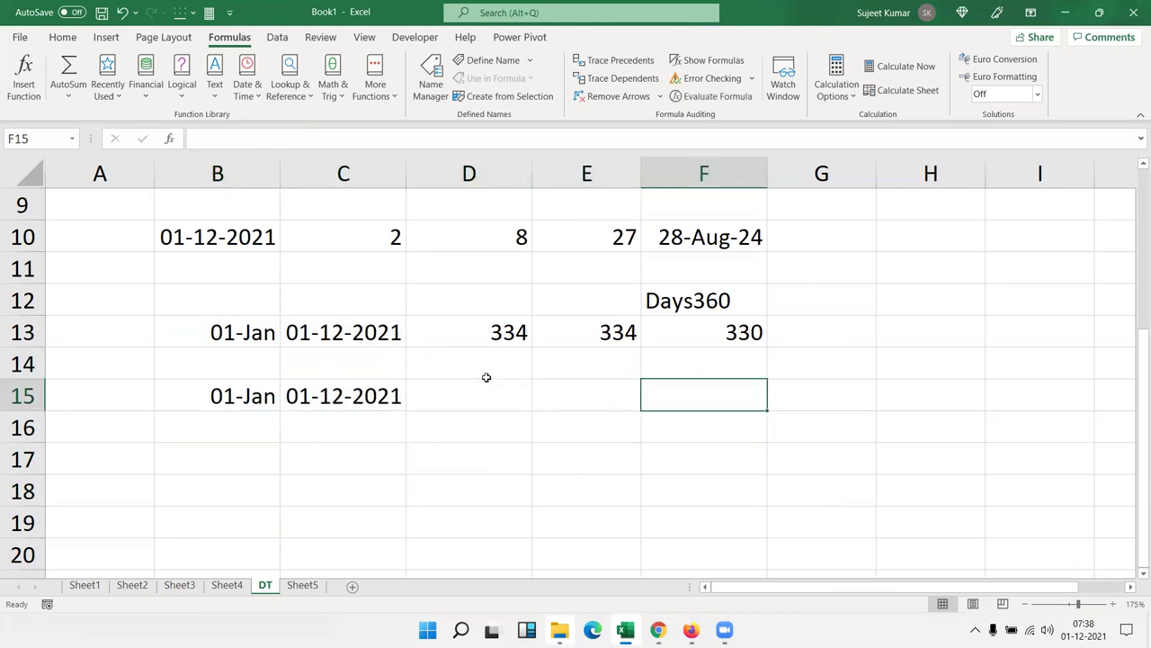
key("Right")
key("Right")
key("Up")
key("Up")
key("Up")
key("Up")
key("F2")
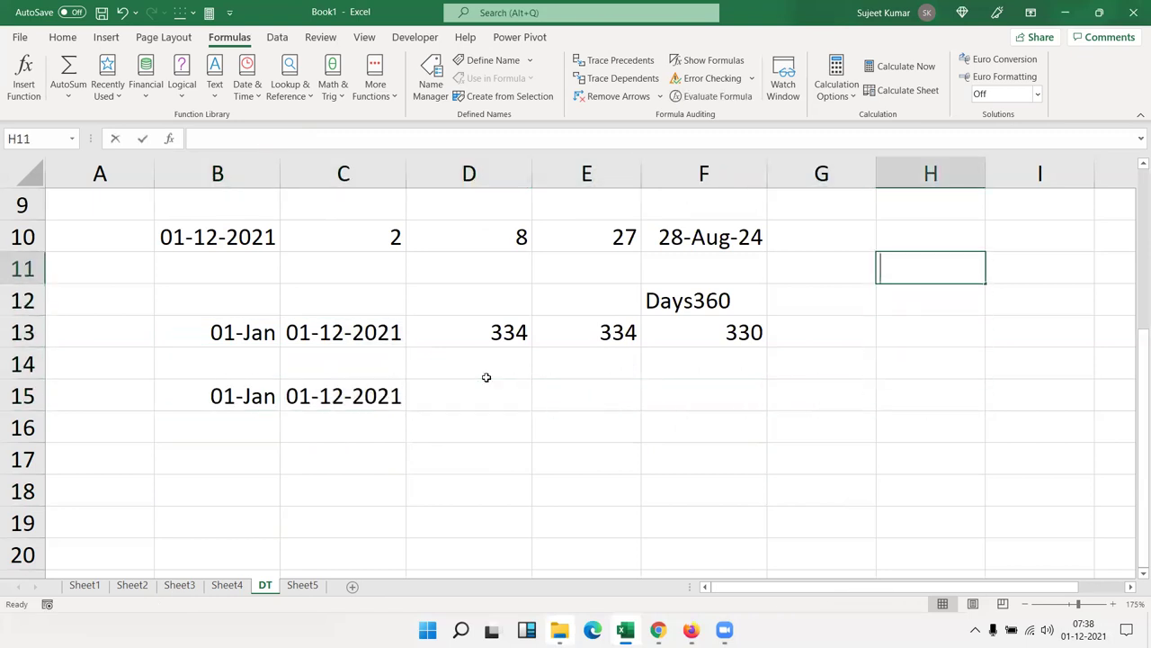
type("1/1")
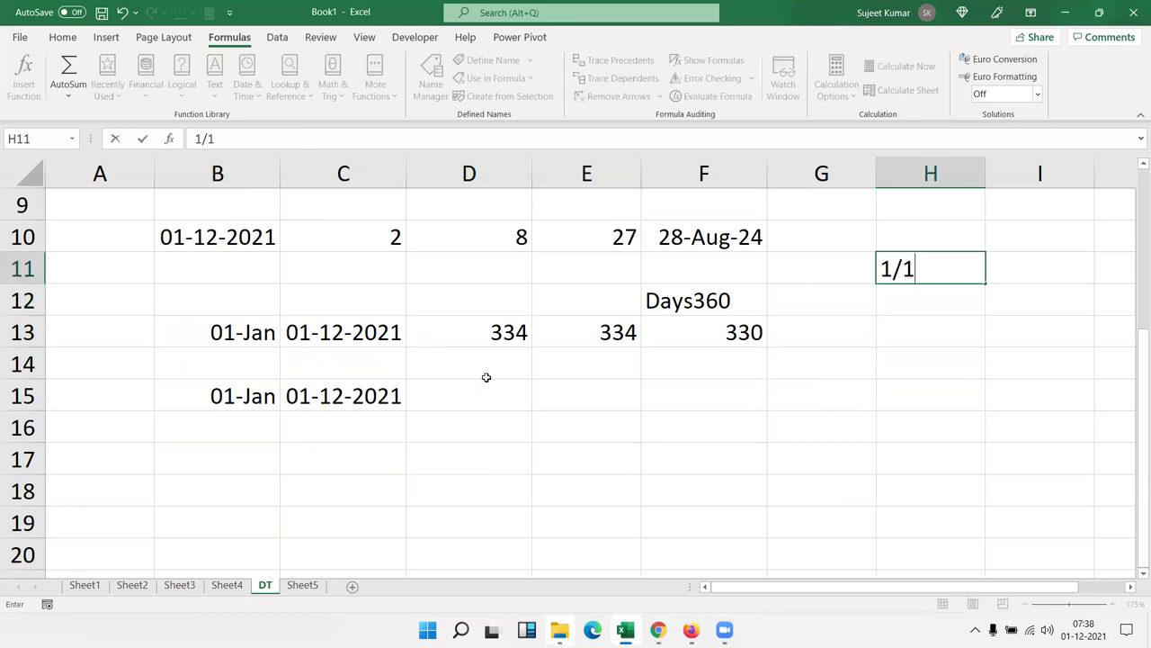
key("Return")
type("1/")
key("Escape")
type("26/1")
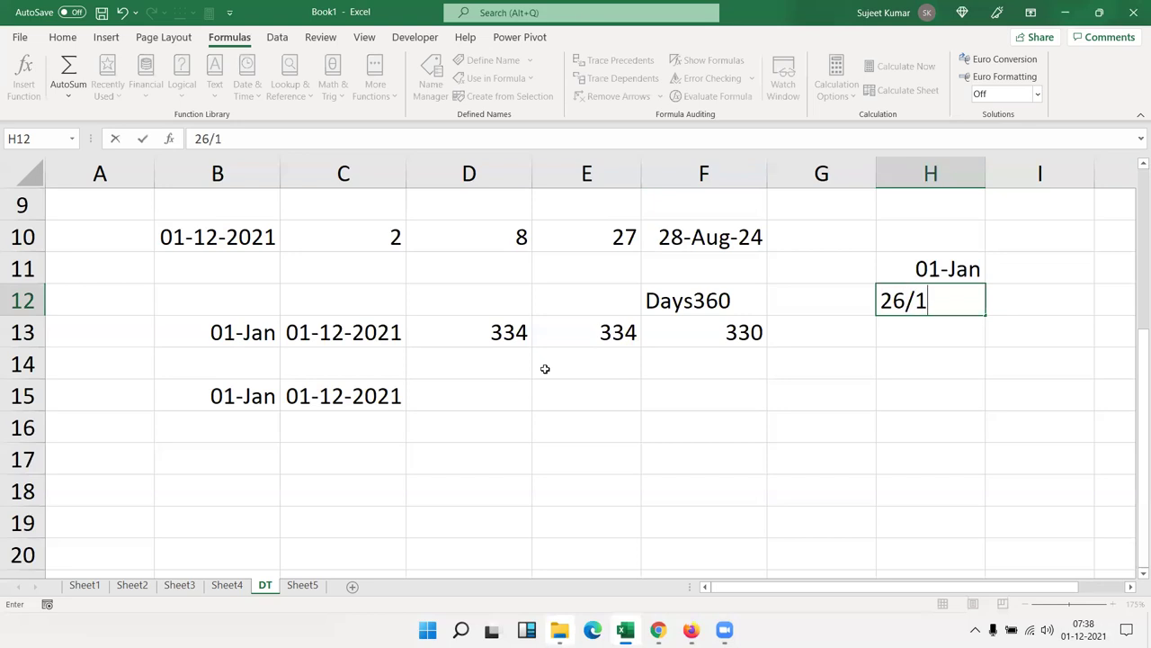
key("Return")
type("17/3")
key("Return")
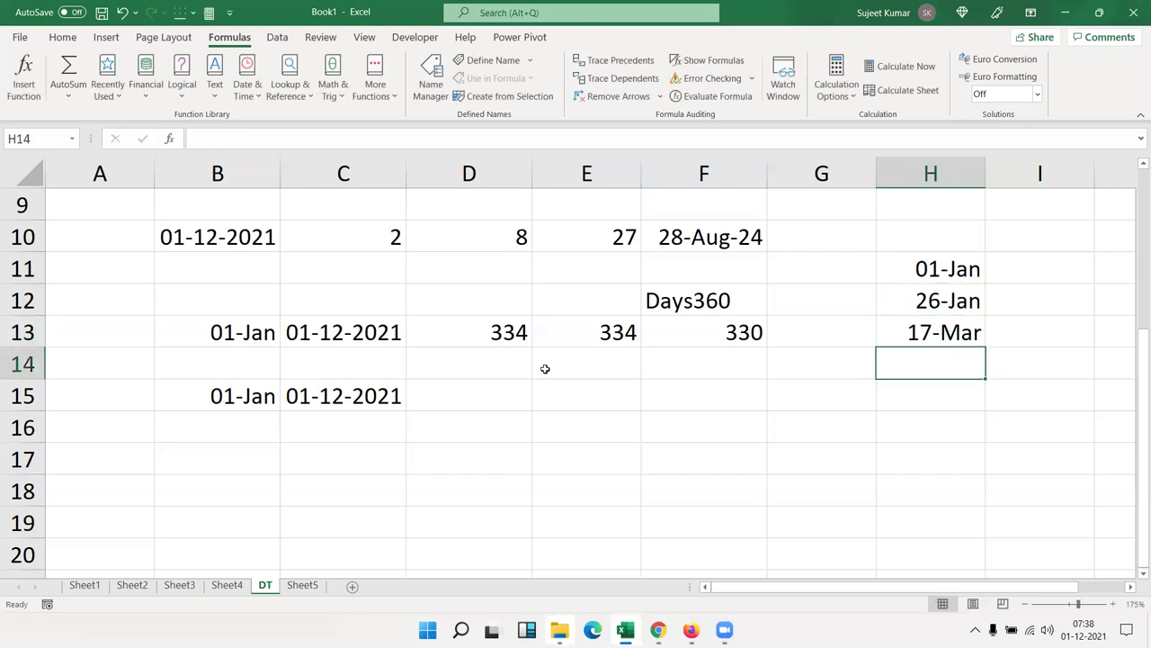
type("15/")
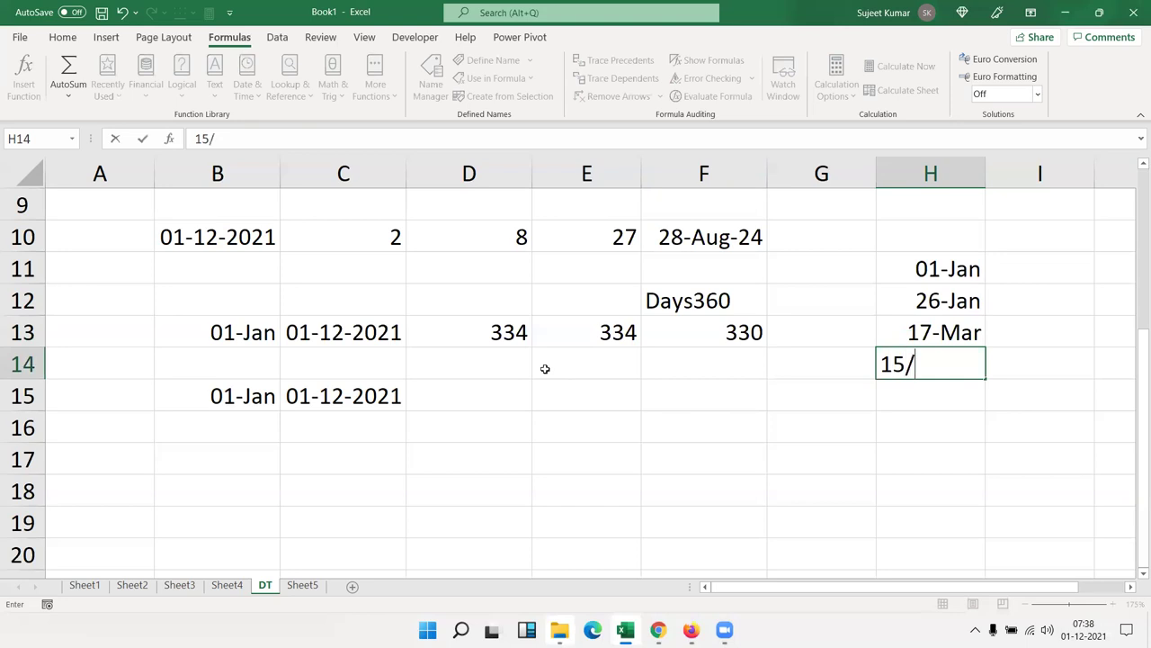
type("8")
key("Return")
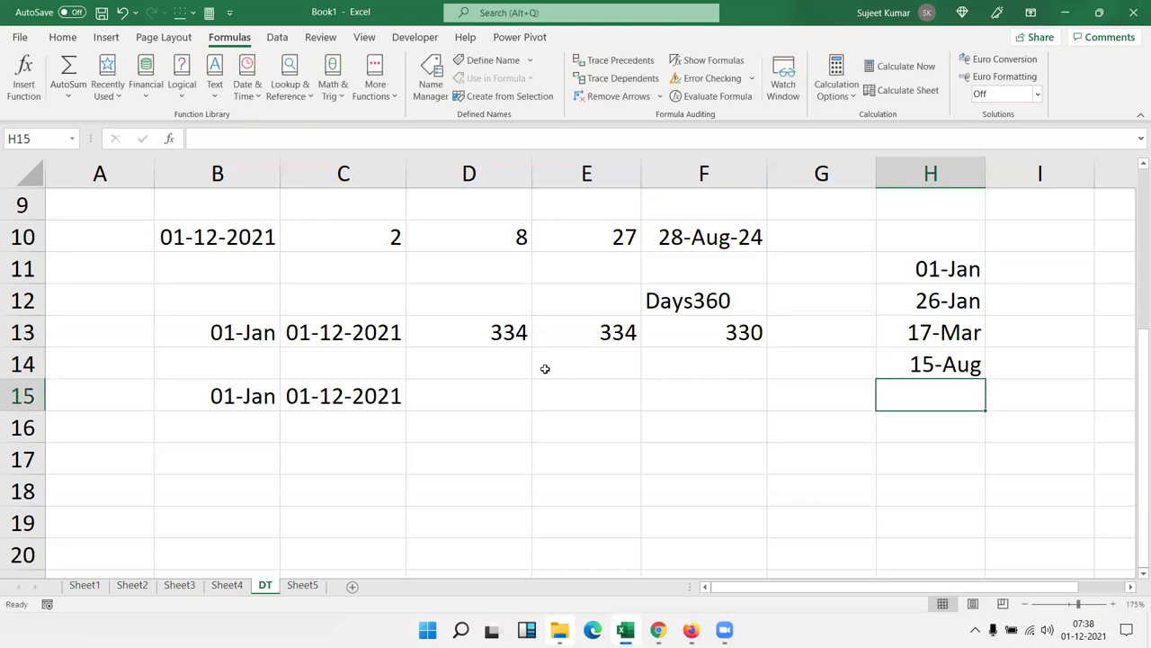
type("4/9")
key("Return")
Step: Check the holiday range H11:H15 and return to D15
key("Up")
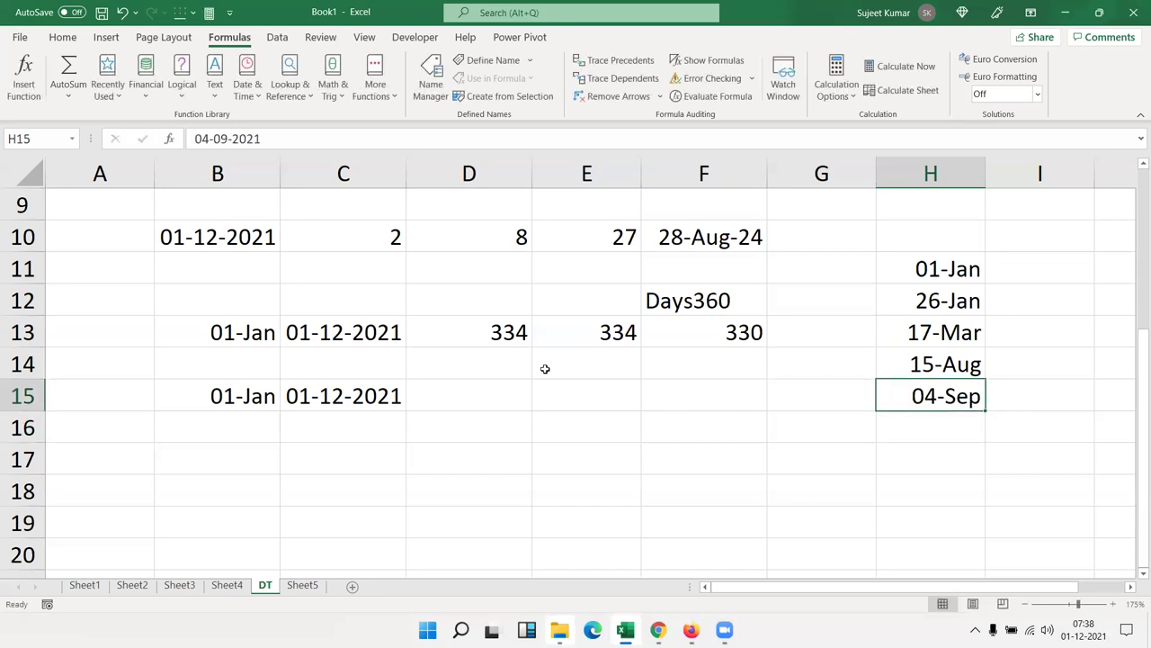
key("ctrl+shift+Up")
key("Right")
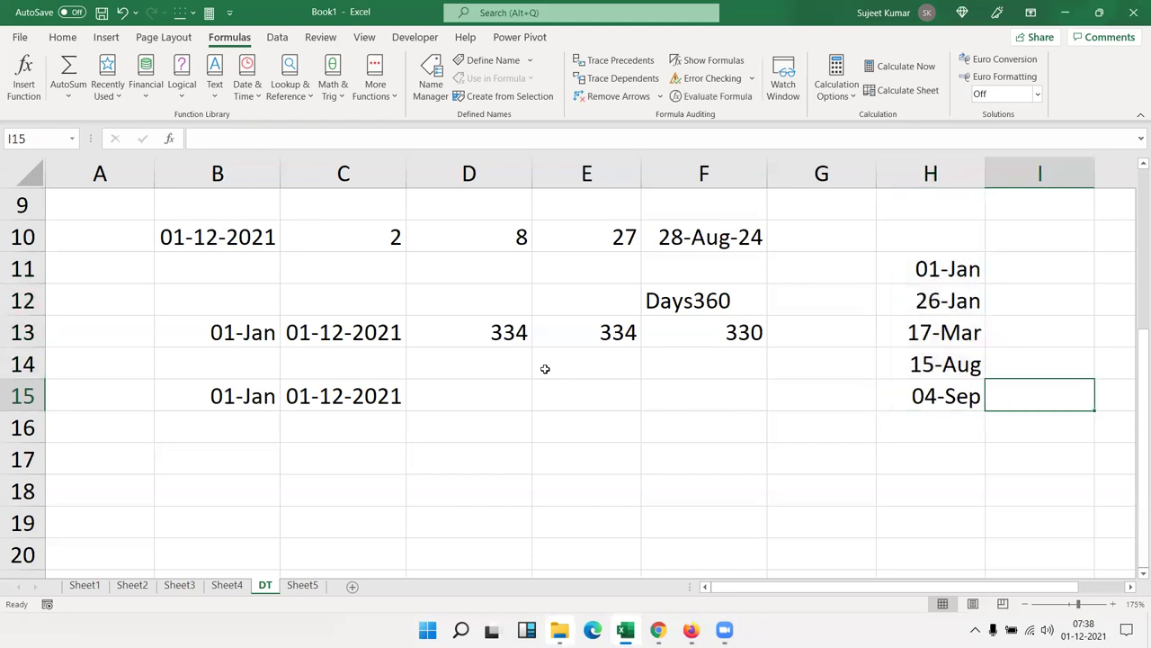
key("Left")
key("Left")
key("Left")
key("Left")
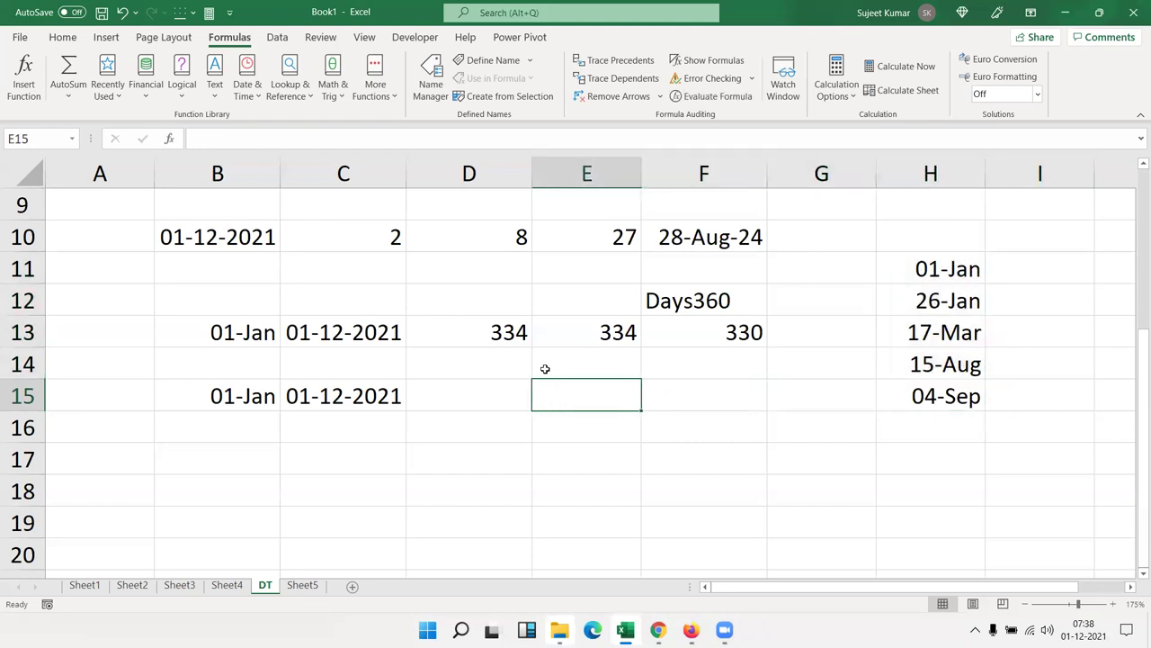
key("Left")
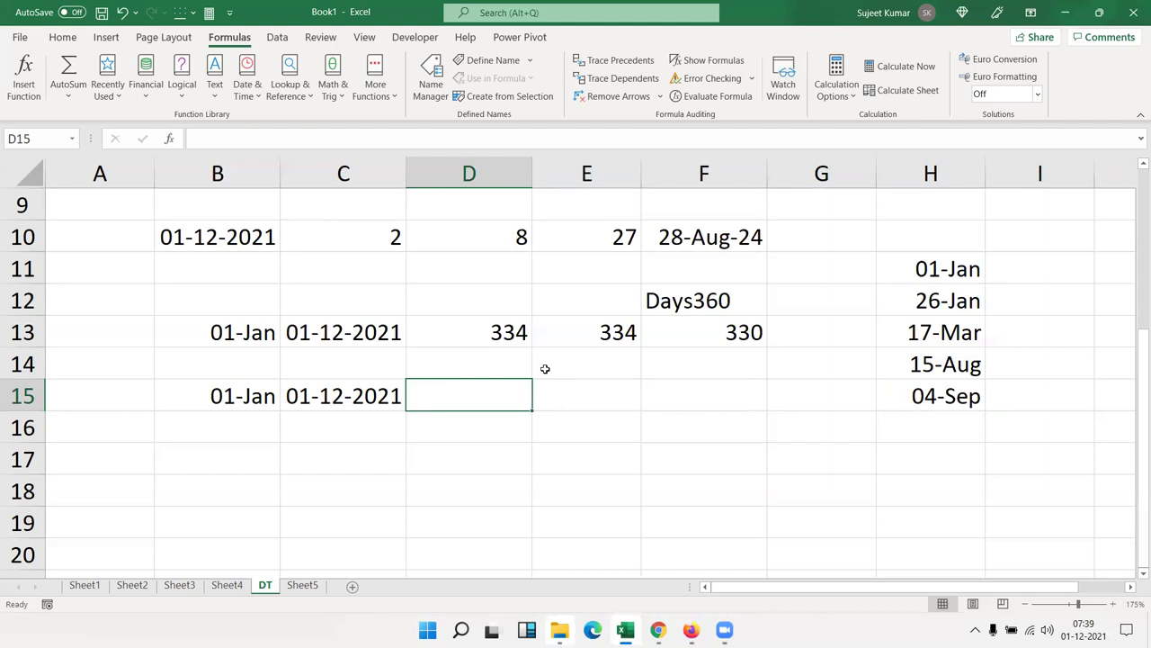
Step: Enter =NETWORKDAYS(B15,C15,H11:H15) in D15, returning 236 working days
type("=net")
key("Tab")
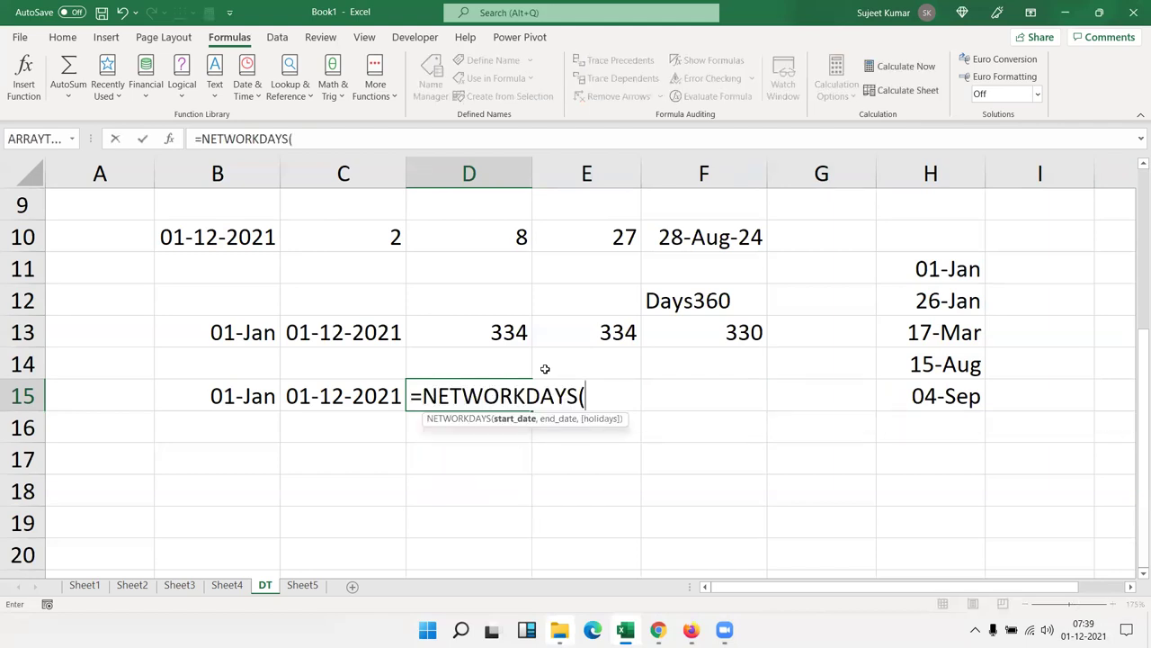
key("Left")
key("Left")
type(",")
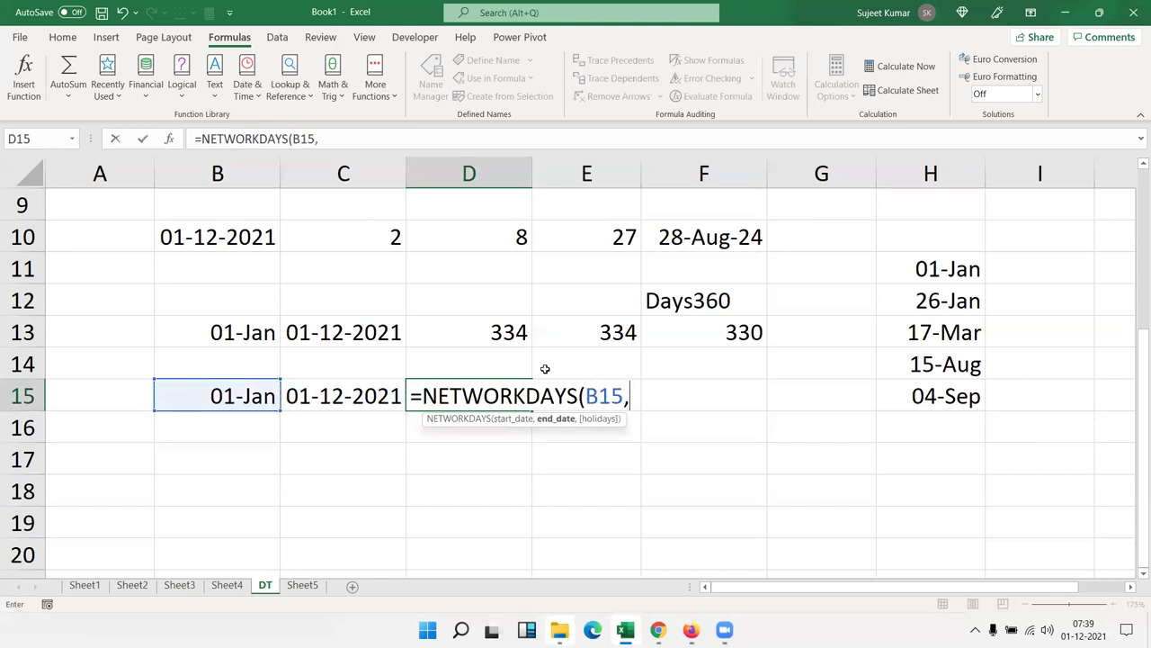
key("Left")
type(",")
left_click_drag(894, 259, 917, 398)
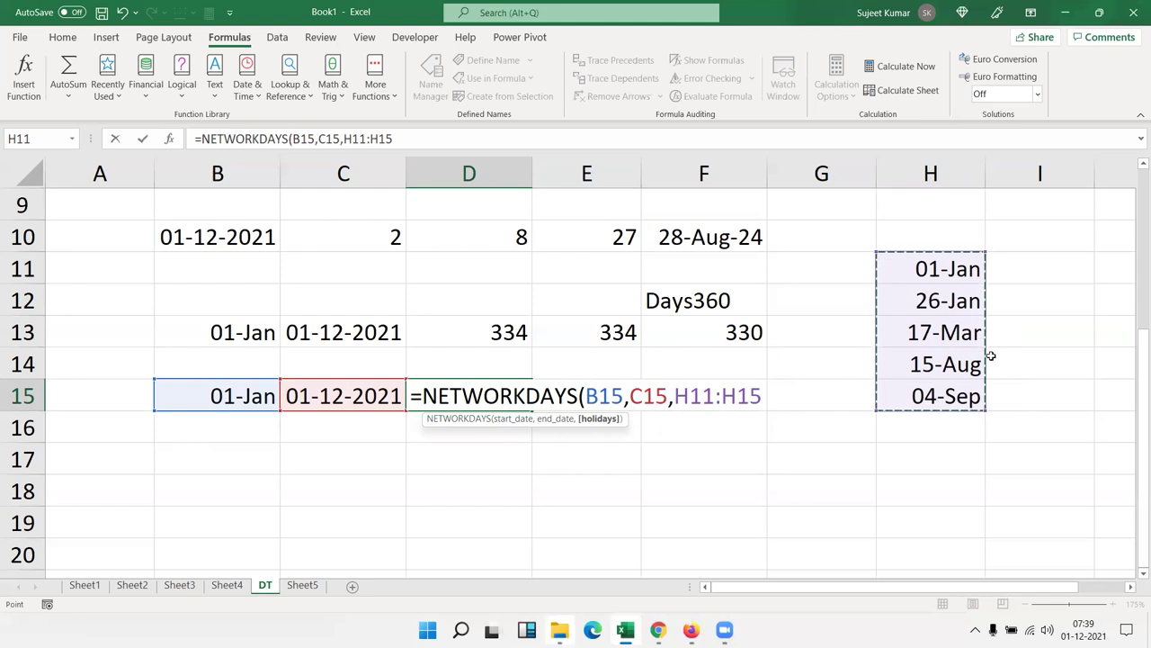
key("Return")
key("Up")
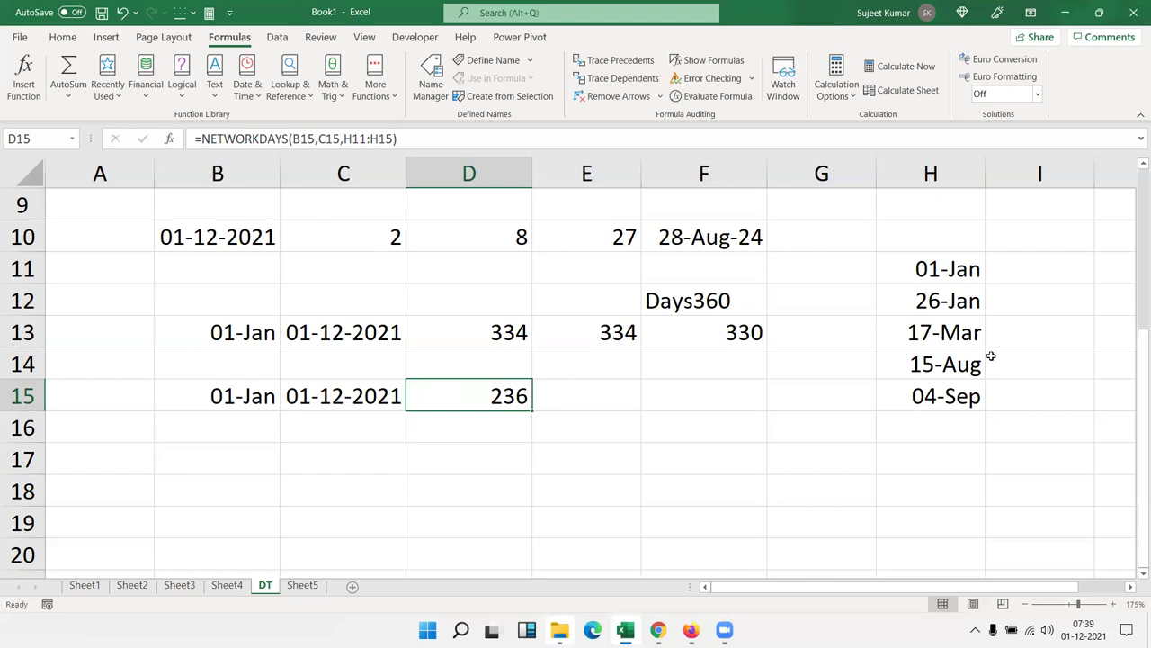
key("Down")
Step: Discard the unfinished D16 entry and review D15's NETWORKDAYS formula without changing it
type("=")
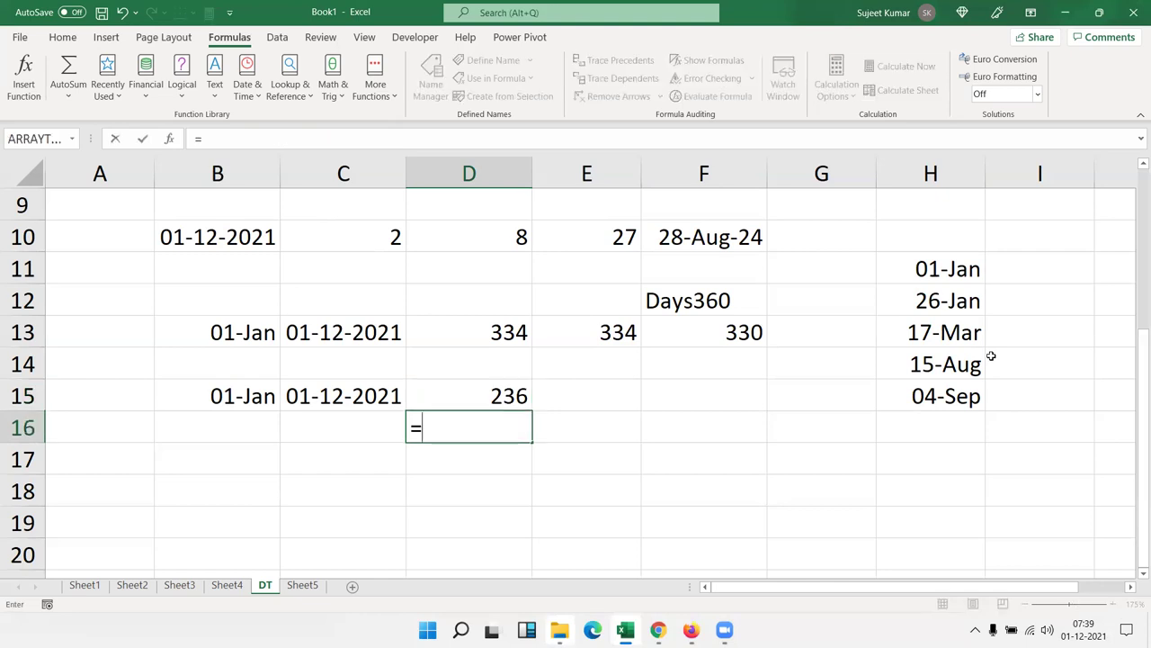
type("net")
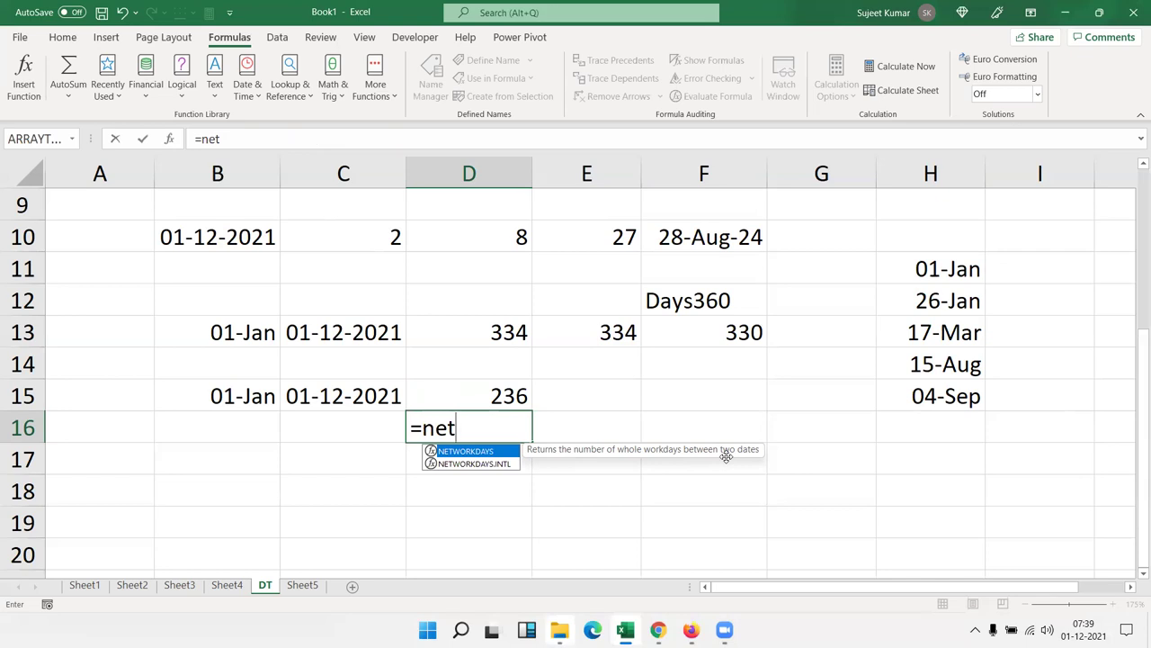
key("Escape")
key("Escape")
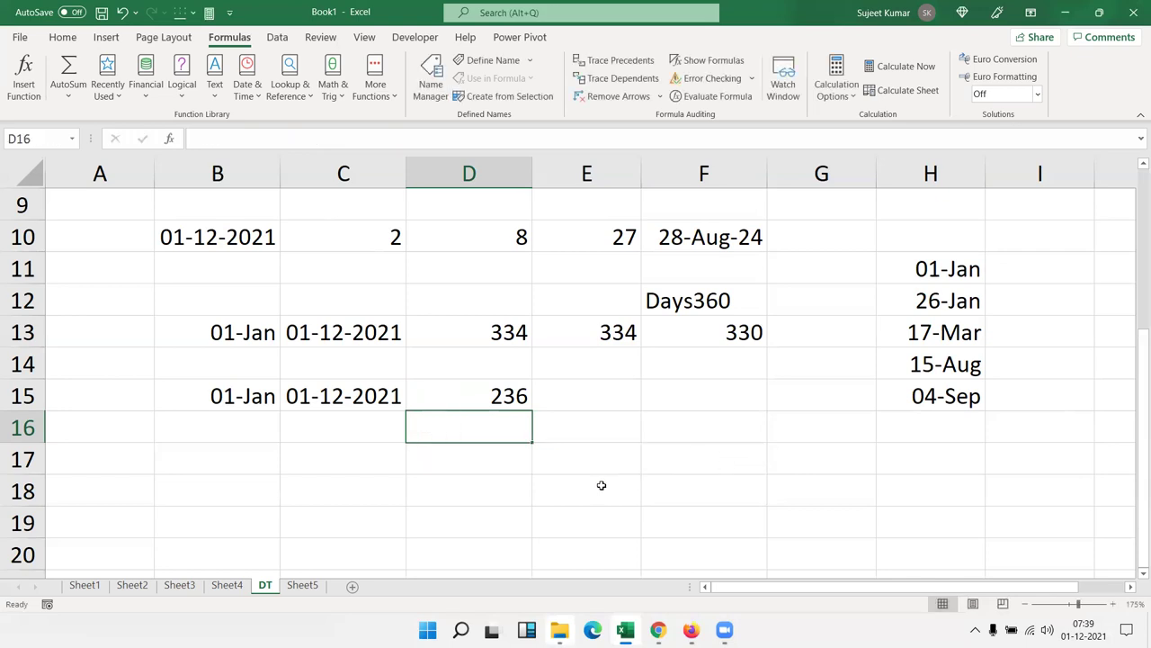
left_click(493, 388)
double_click(500, 396)
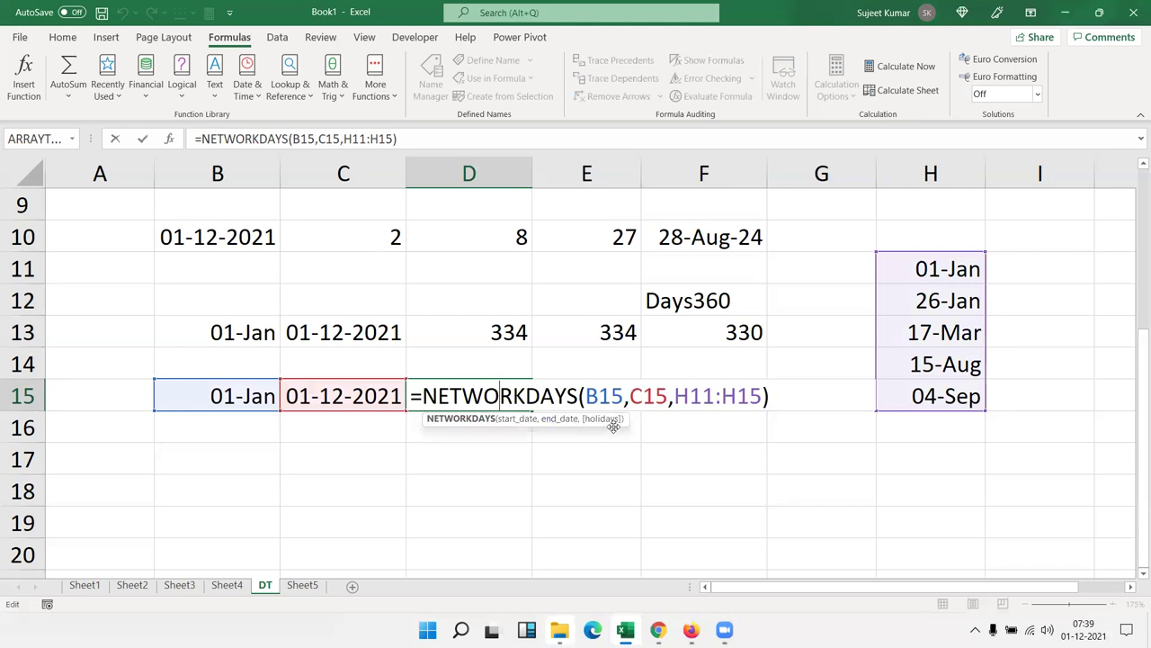
key("Escape")
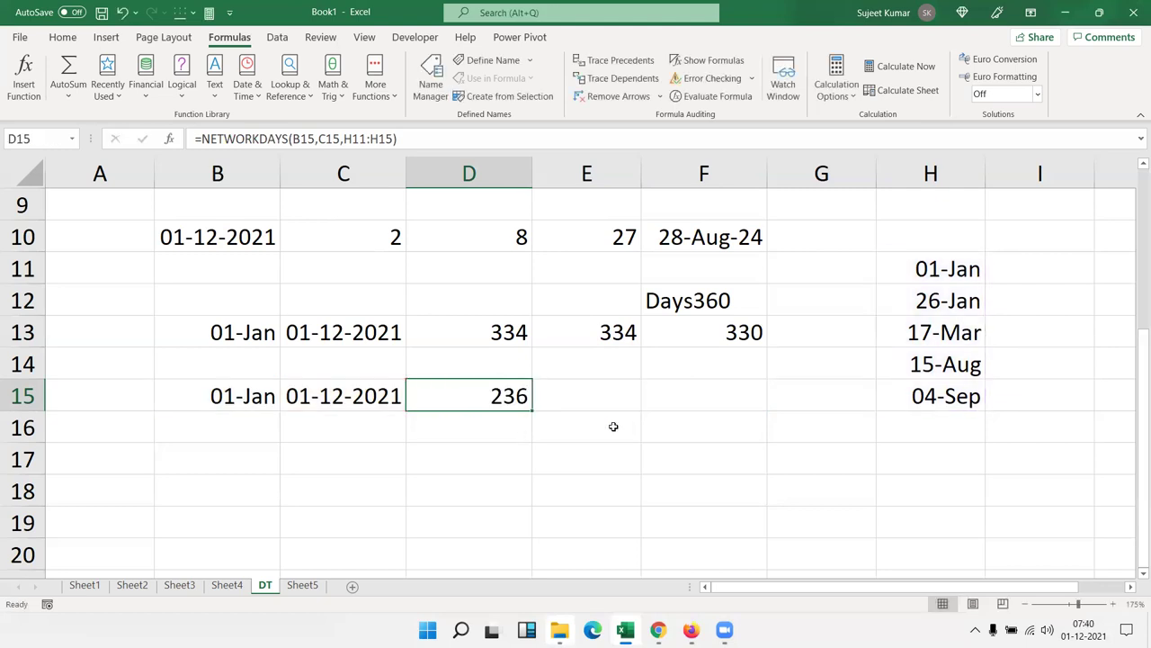
Step: Begin =NETWORKDAYS.INTL( in D16 from the =net suggestions
key("Down")
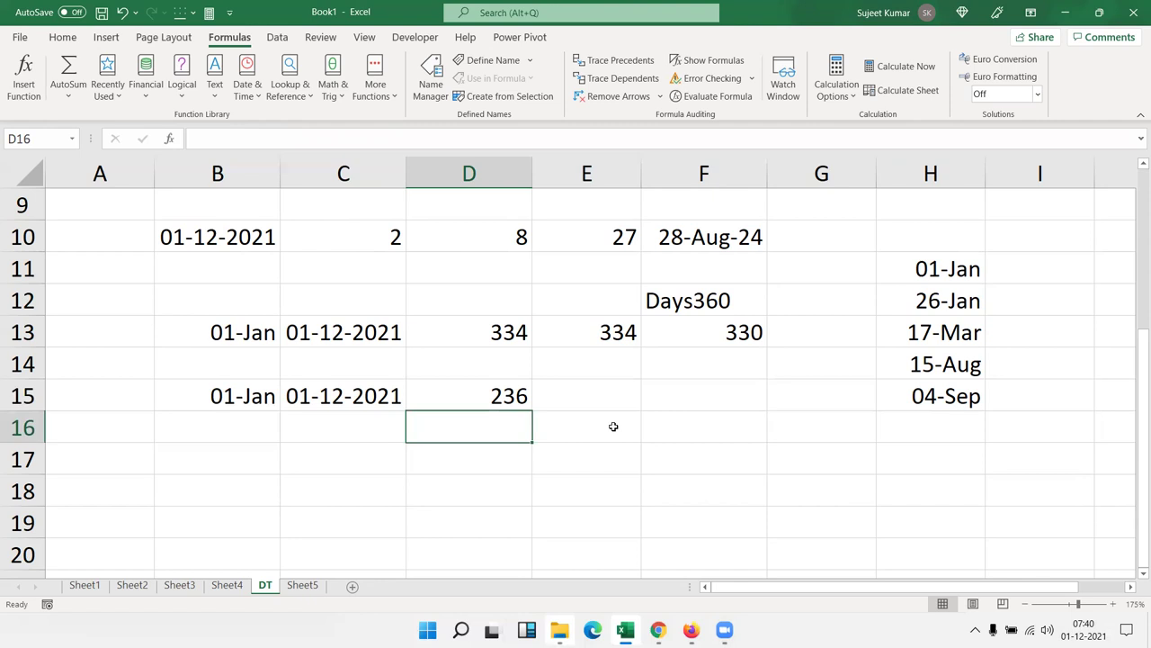
type("=net")
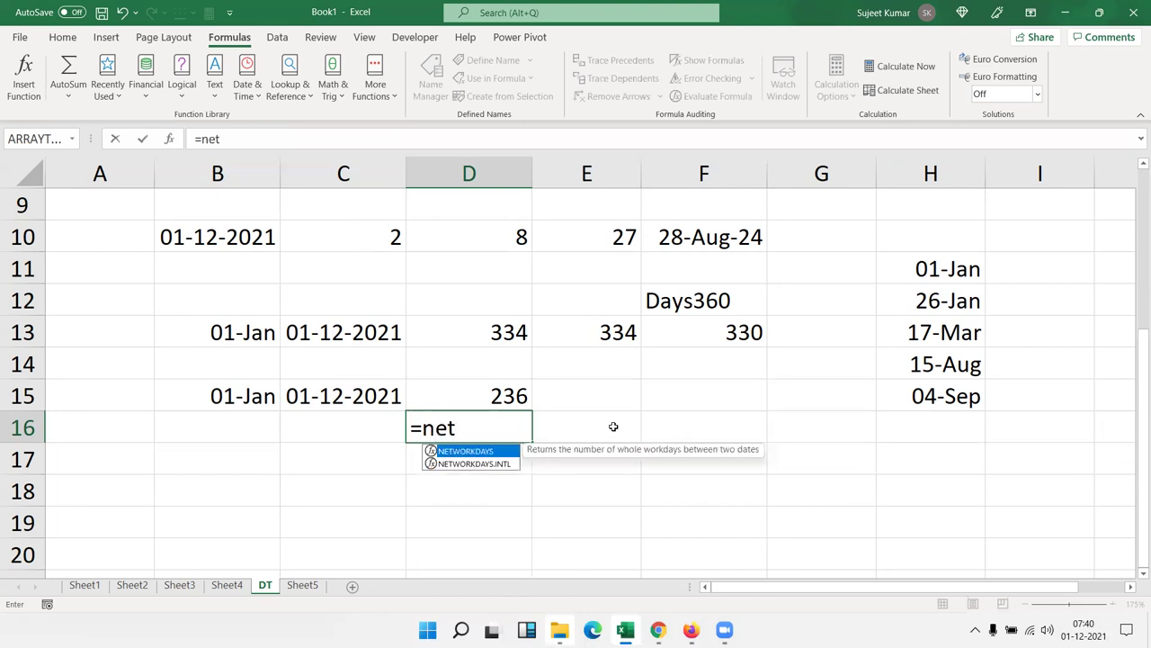
key("Down")
key("Tab")
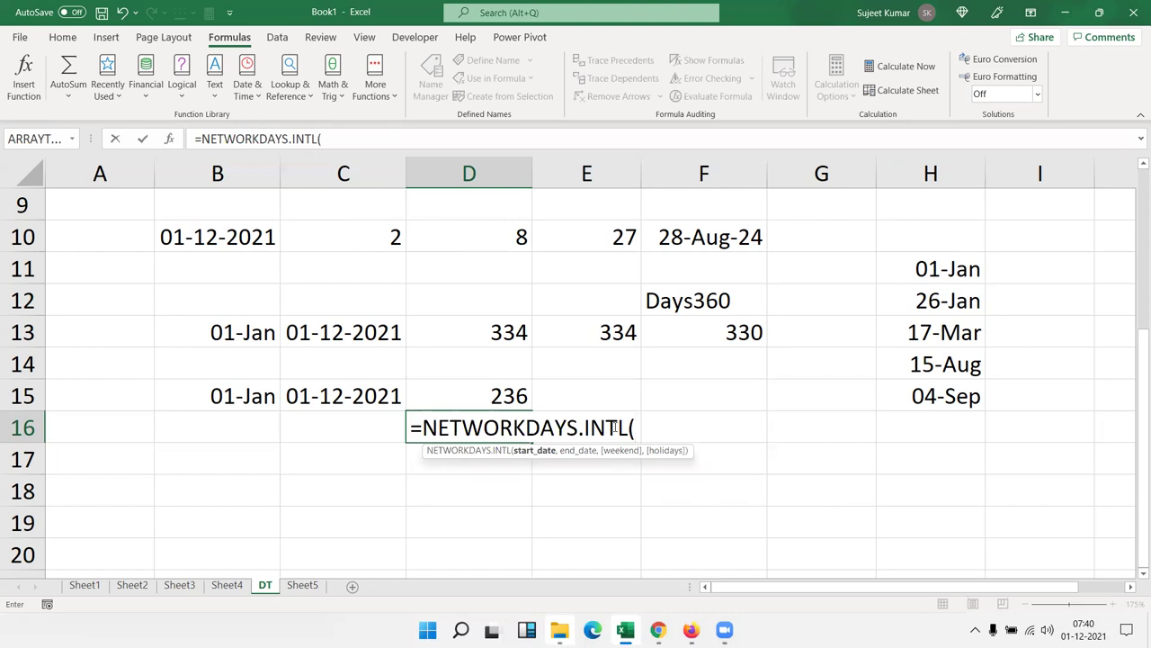
Step: Give NETWORKDAYS.INTL B15 and C15 as dates and weekend code 11 (Sunday only)
left_click(271, 393)
type(",")
left_click(335, 401)
type(",")
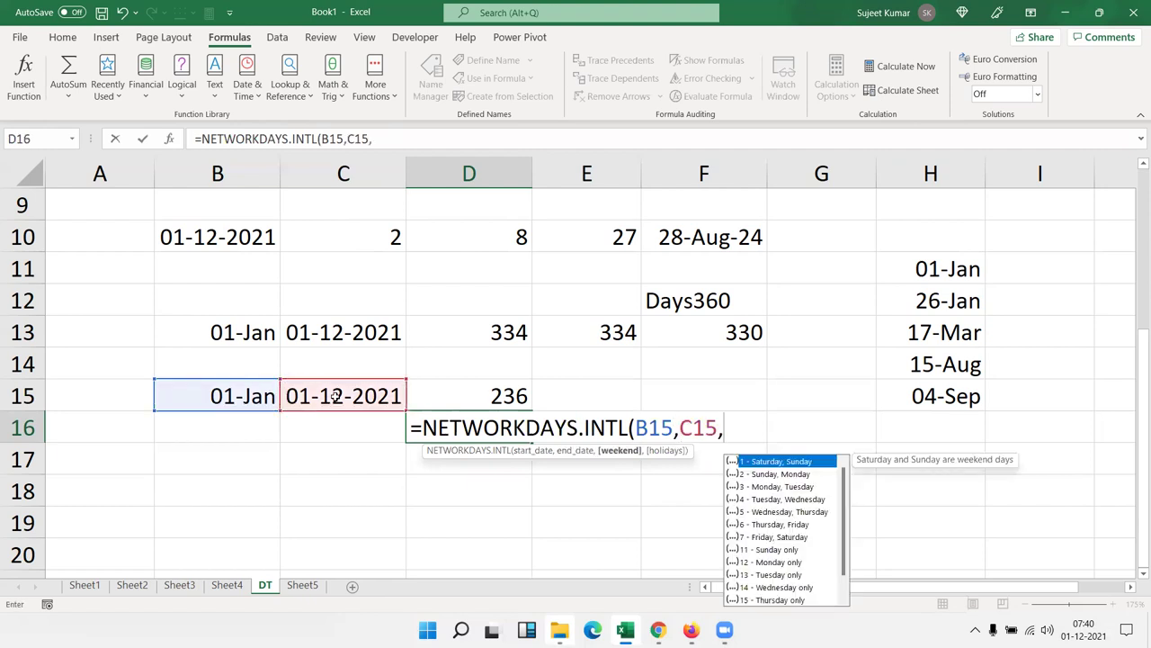
key("Down")
key("Down")
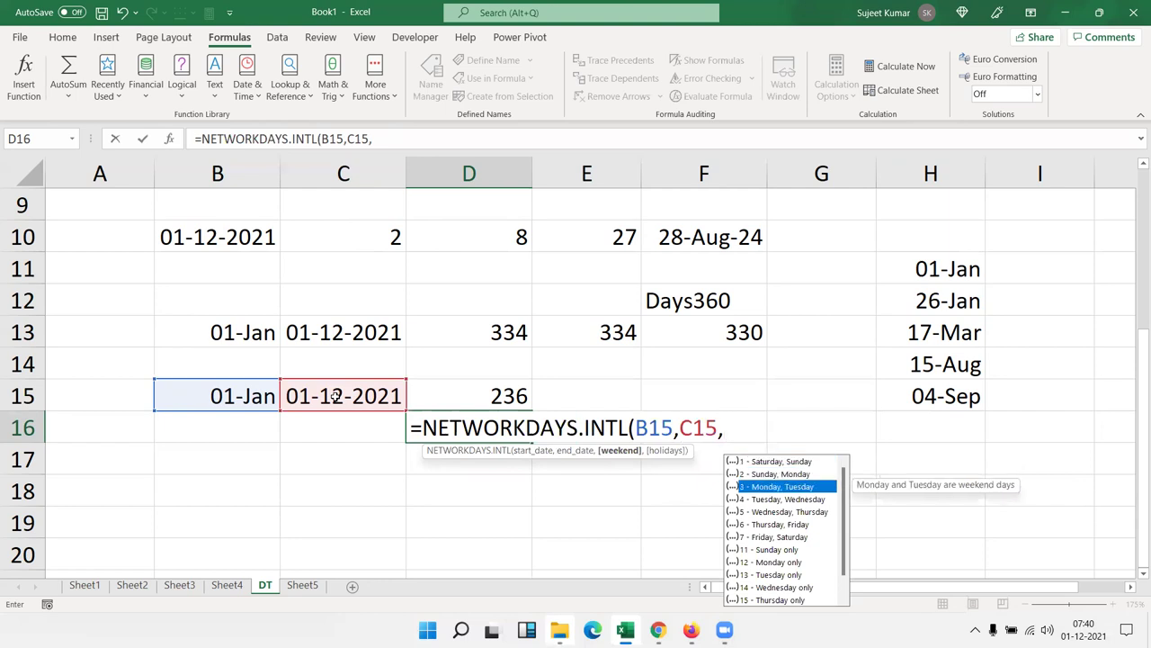
key("Down")
key("Down")
key("Down")
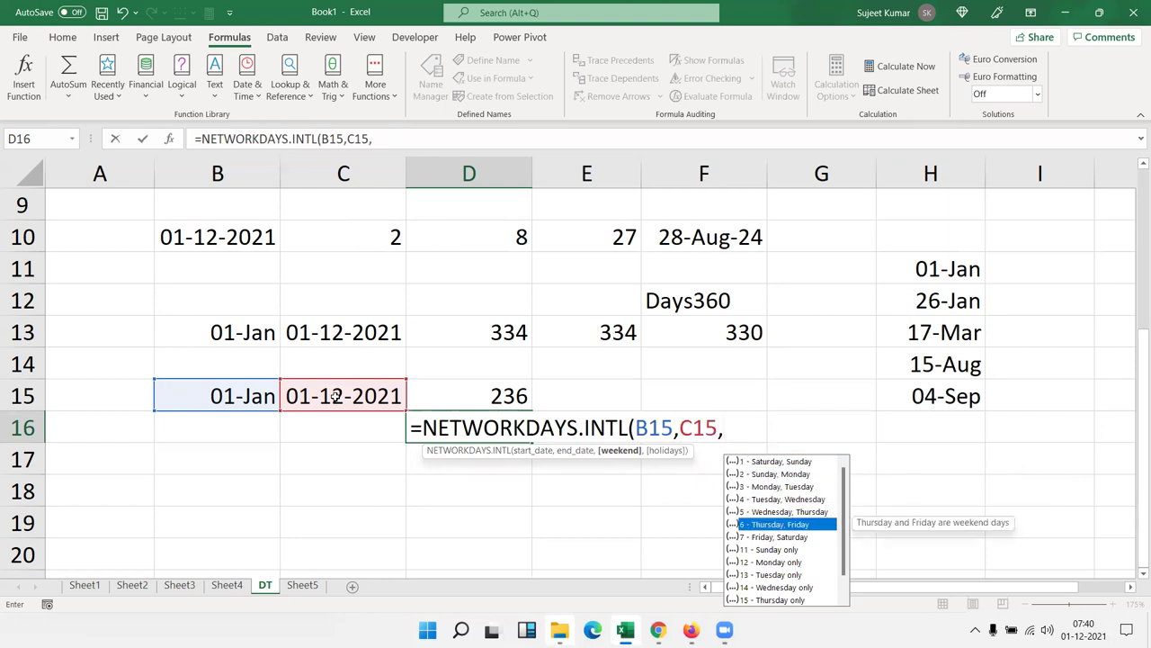
key("Down")
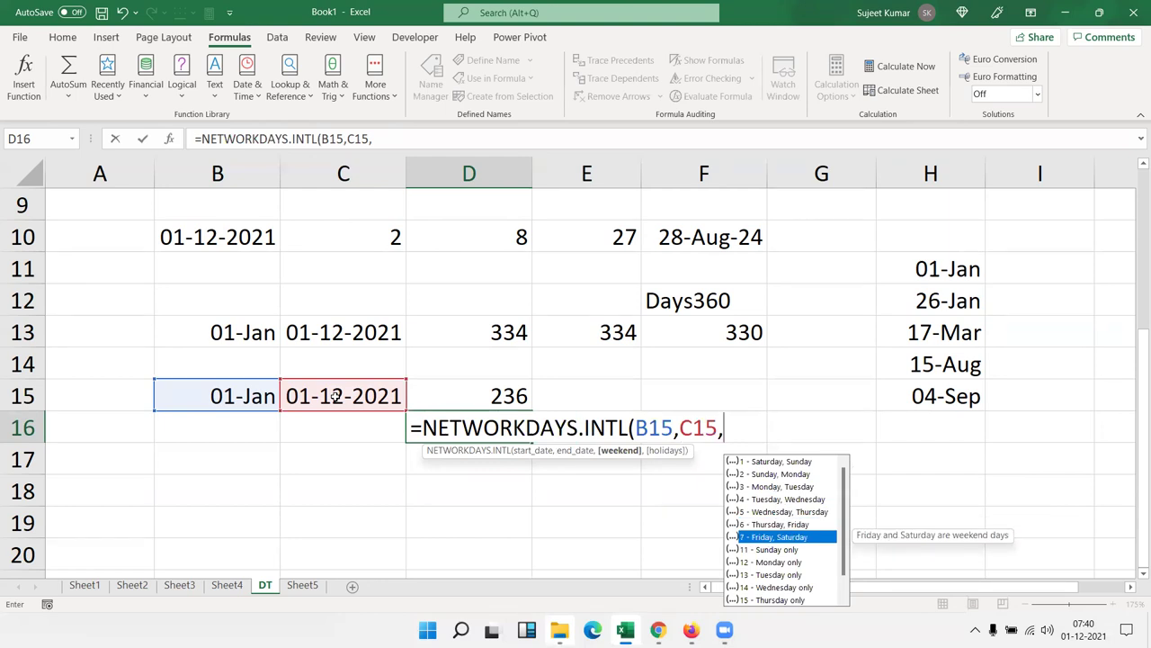
key("Down")
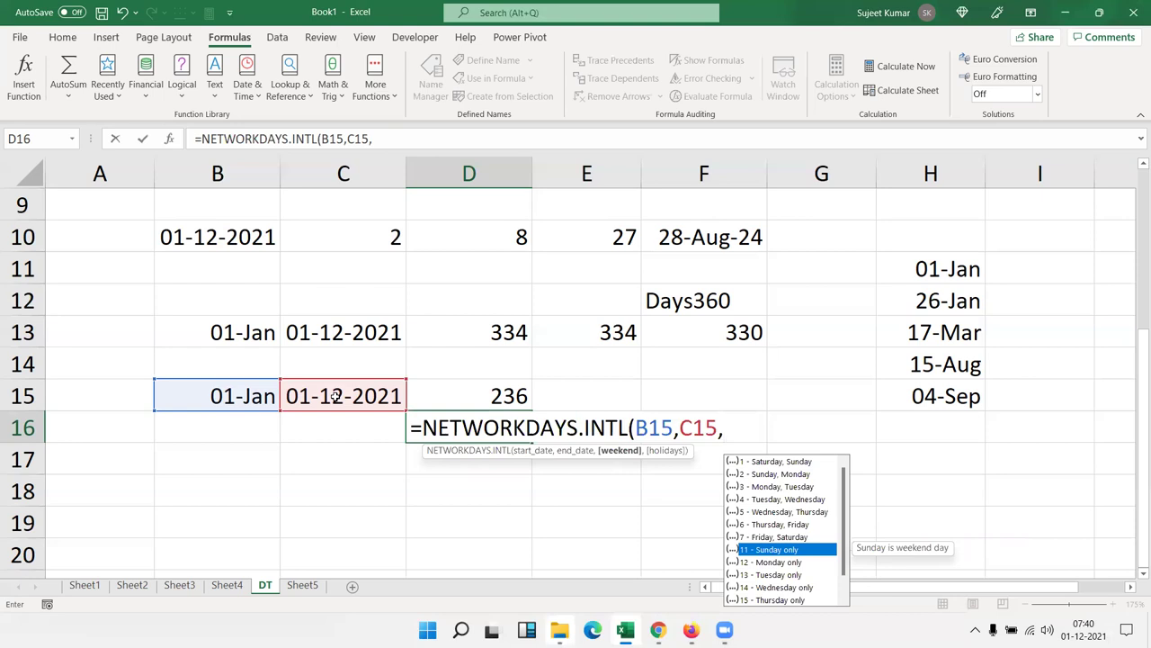
key("Tab")
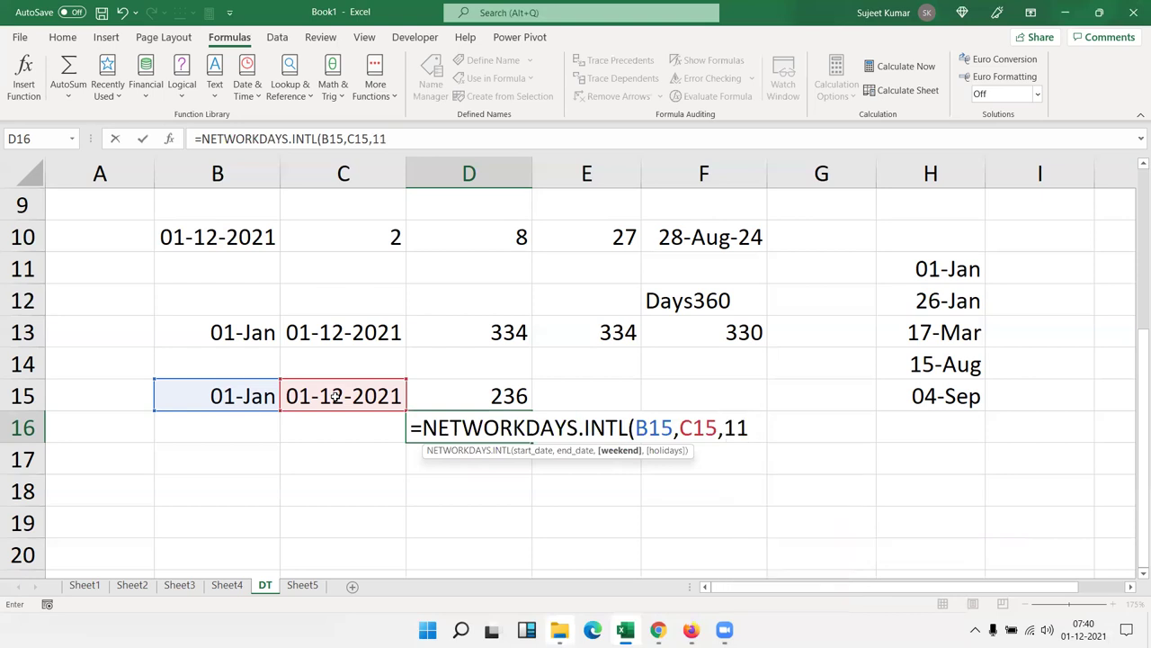
Step: Add H10:H16 as the holiday range and enter the formula in D16
type(",")
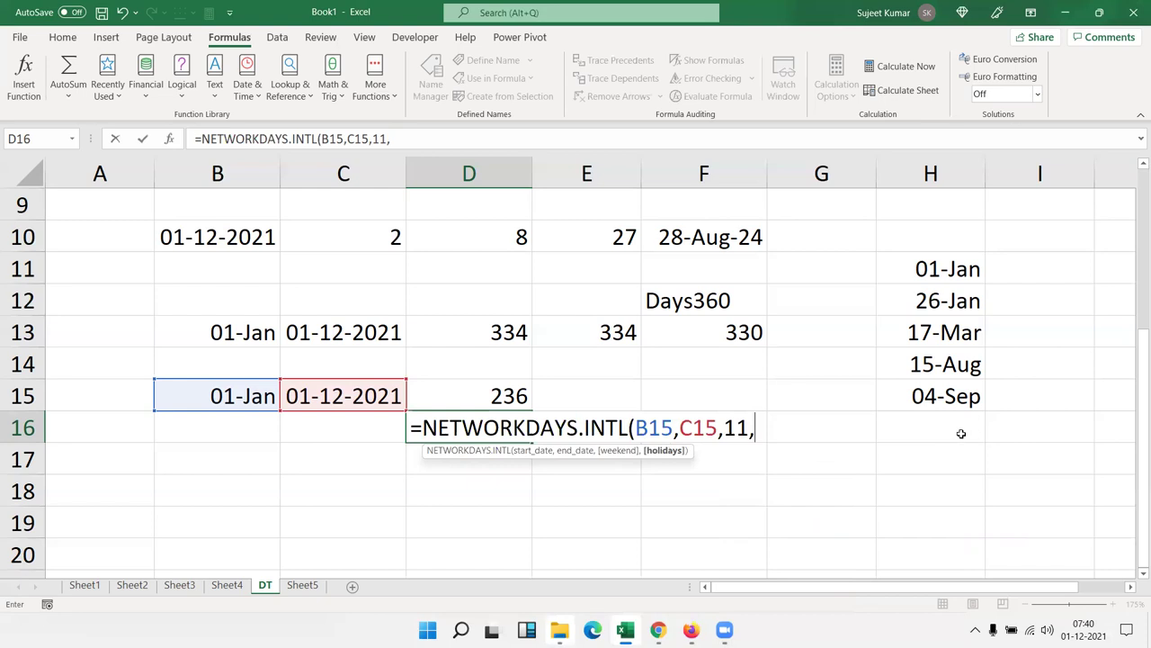
left_click_drag(943, 429, 936, 327)
left_click_drag(935, 244, 936, 244)
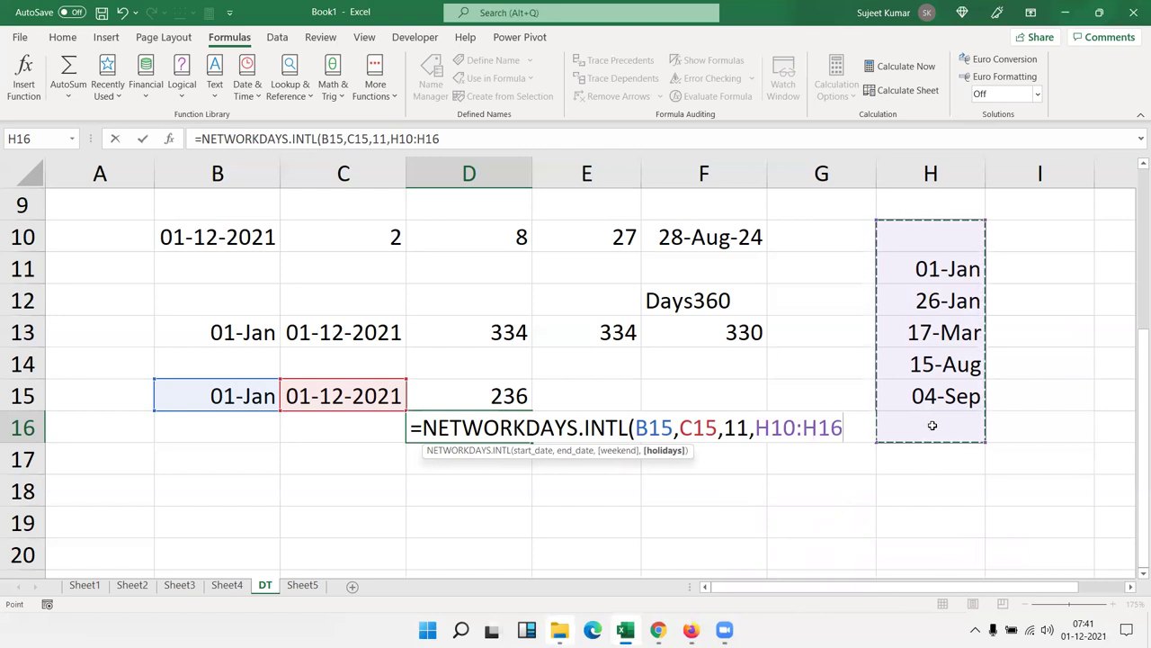
key("Return")
key("Up")
key("Up")
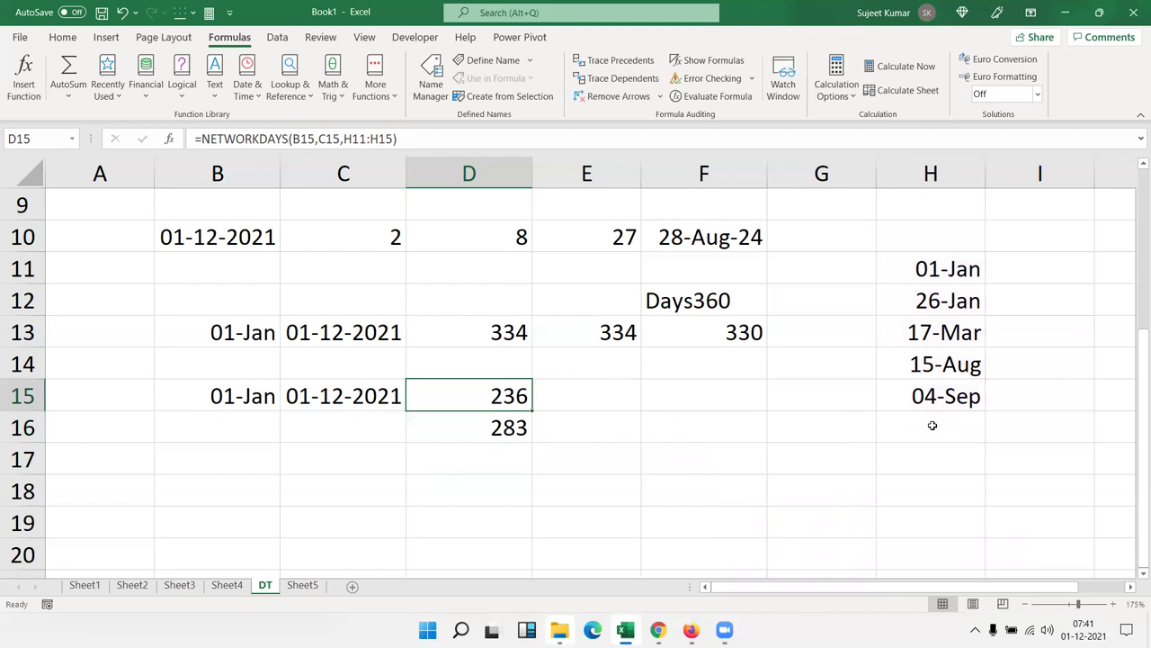
key("F2")
Step: Leave D15's formula unchanged and format holiday dates H11:H15 to show their year
key("Left")
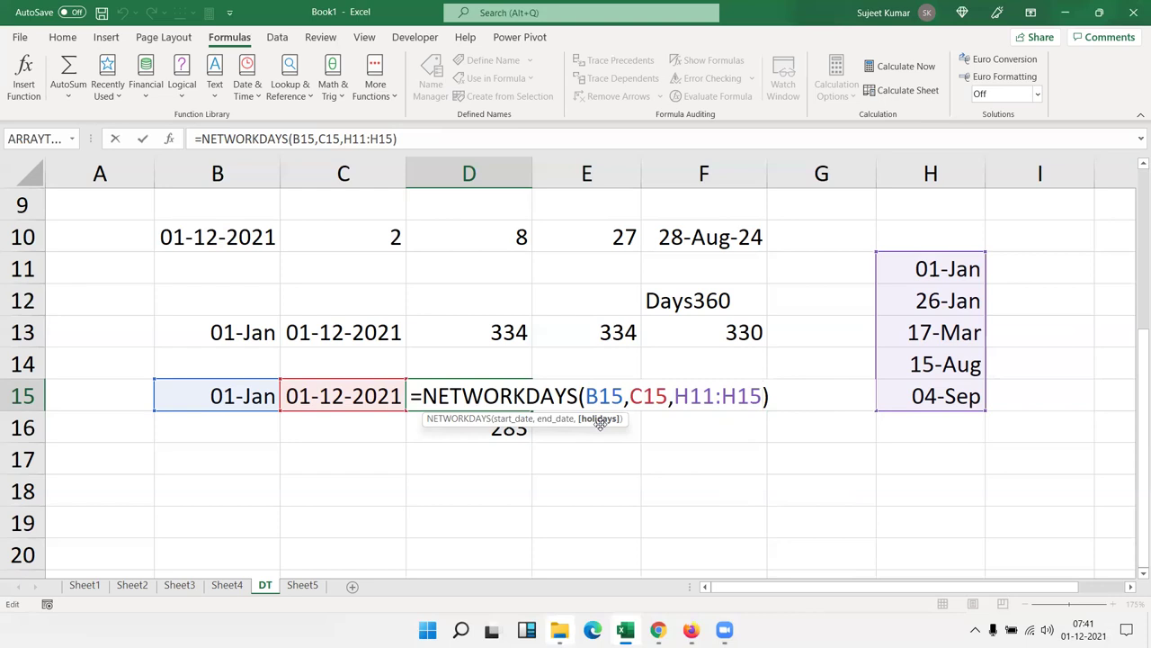
key("Return")
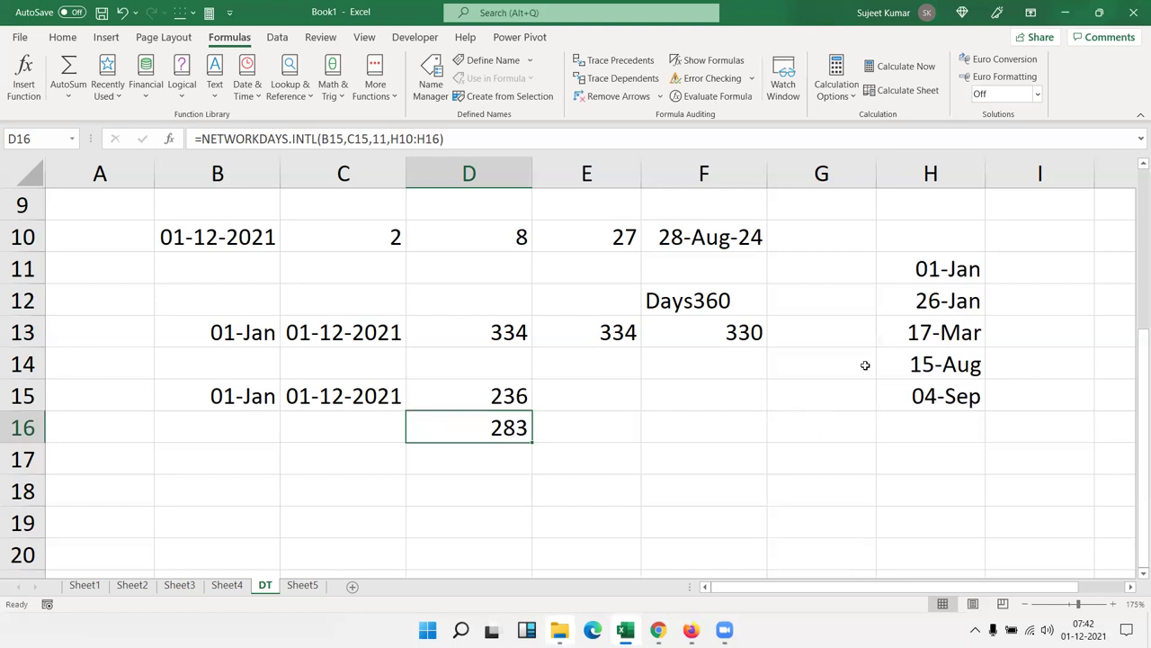
left_click(913, 286)
left_click_drag(921, 268, 935, 396)
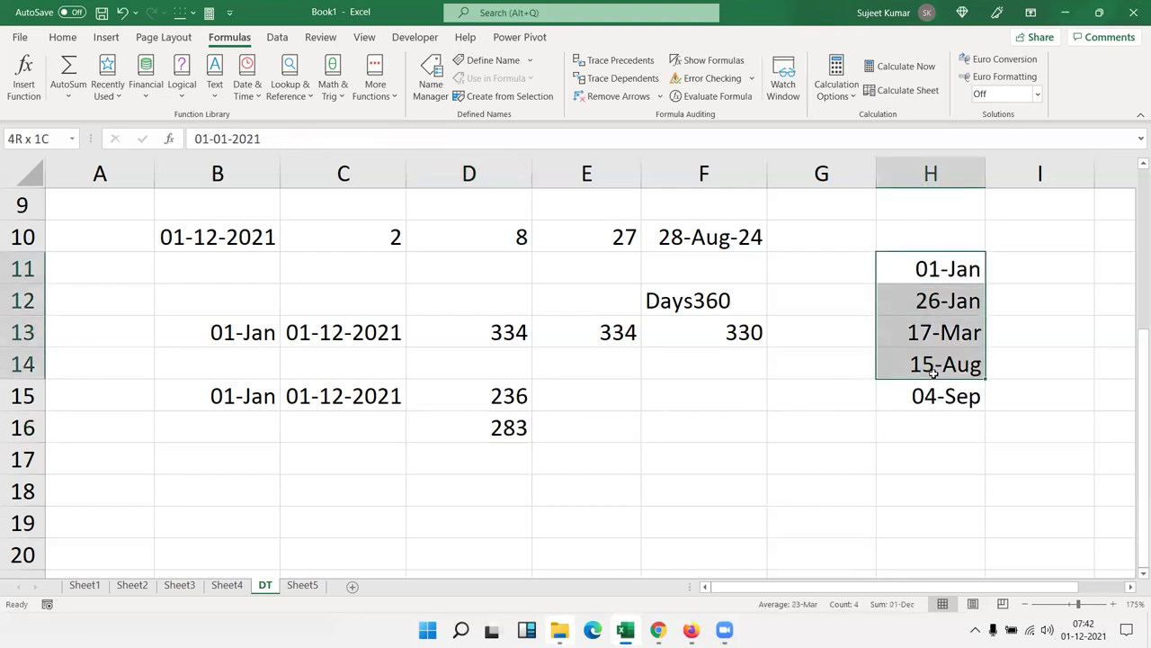
key("ctrl+shift+3")
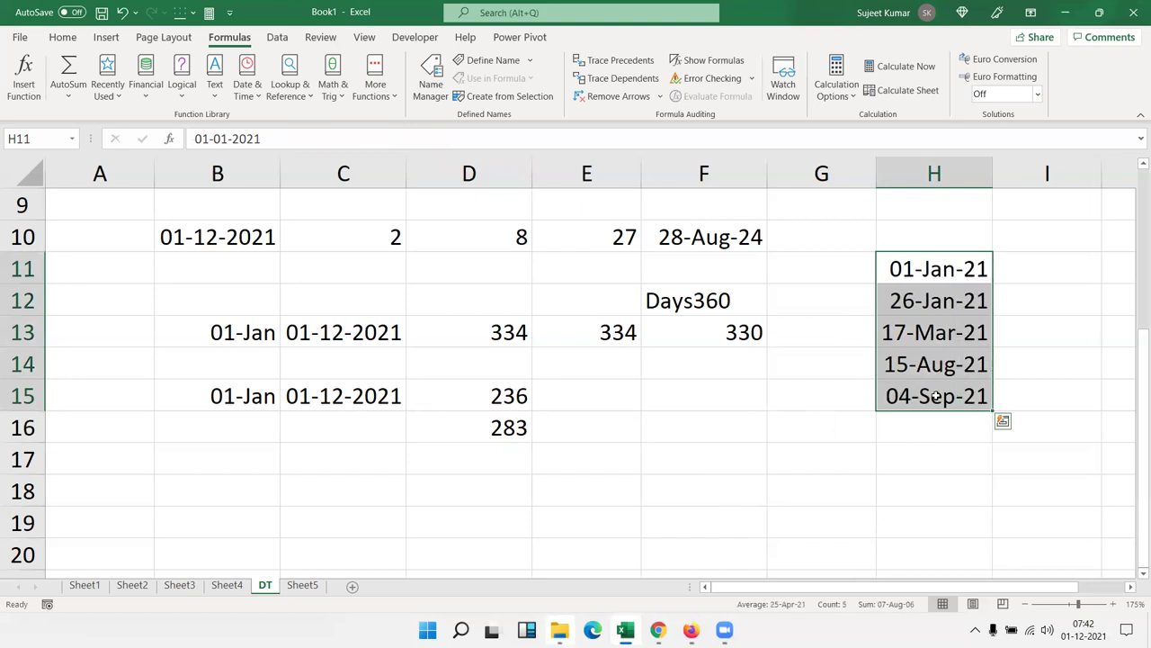
left_click(921, 270)
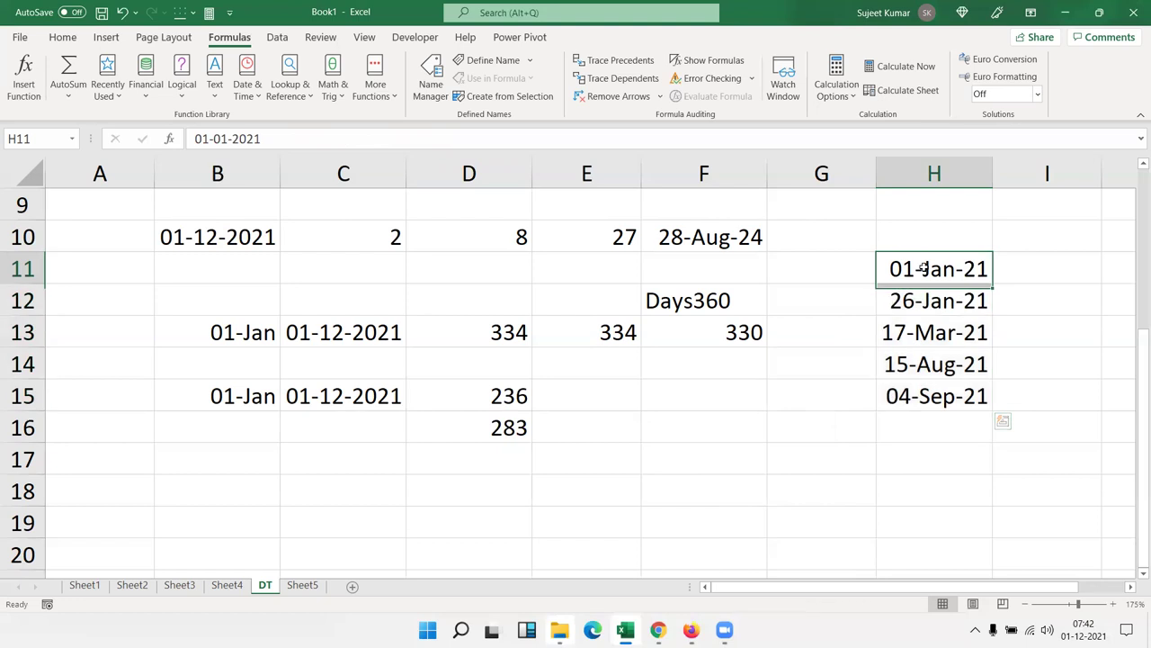
Step: Insert today's date, 01-12-2021, into B18 with Ctrl+;
mouse_move(1084, 630)
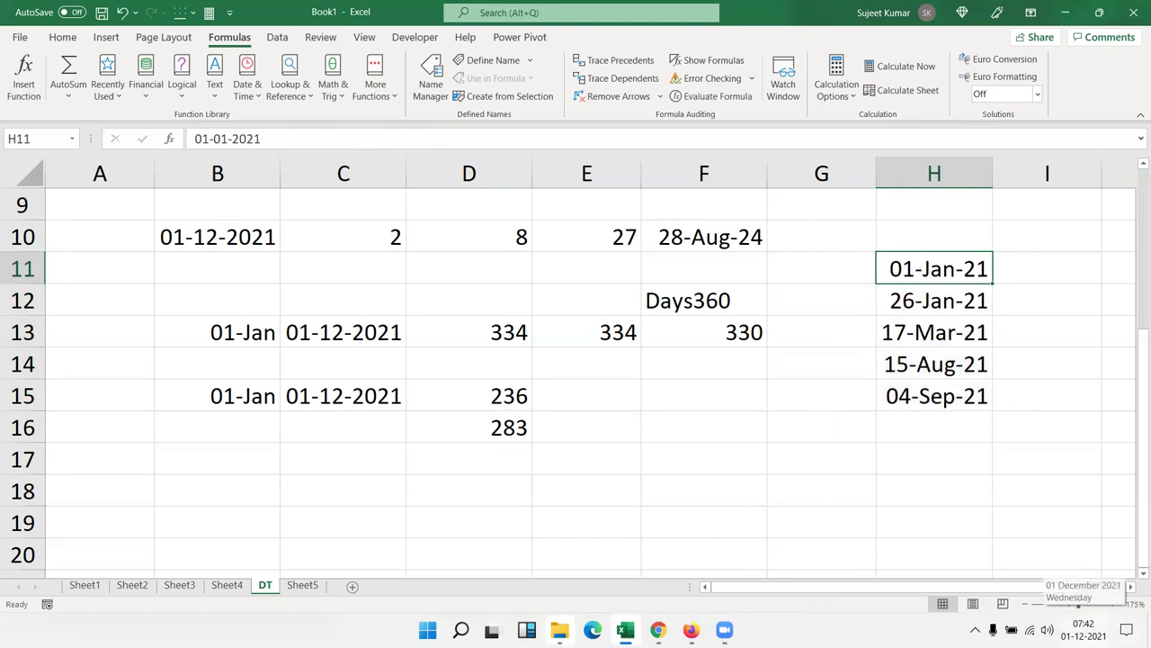
left_click(662, 488)
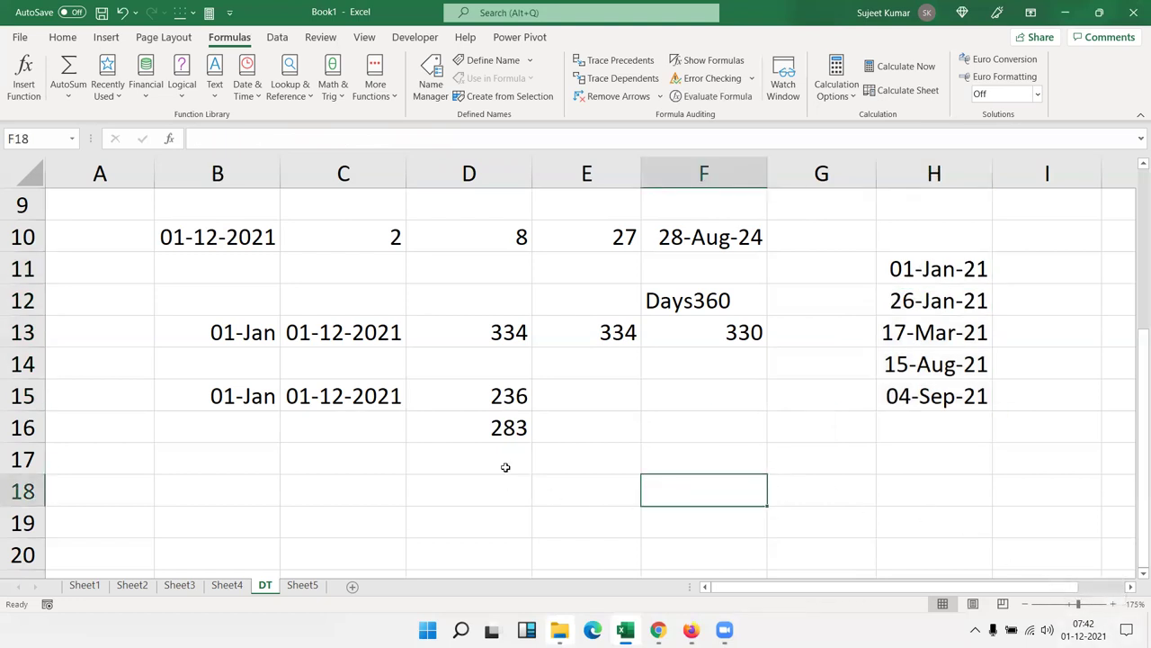
left_click(502, 427)
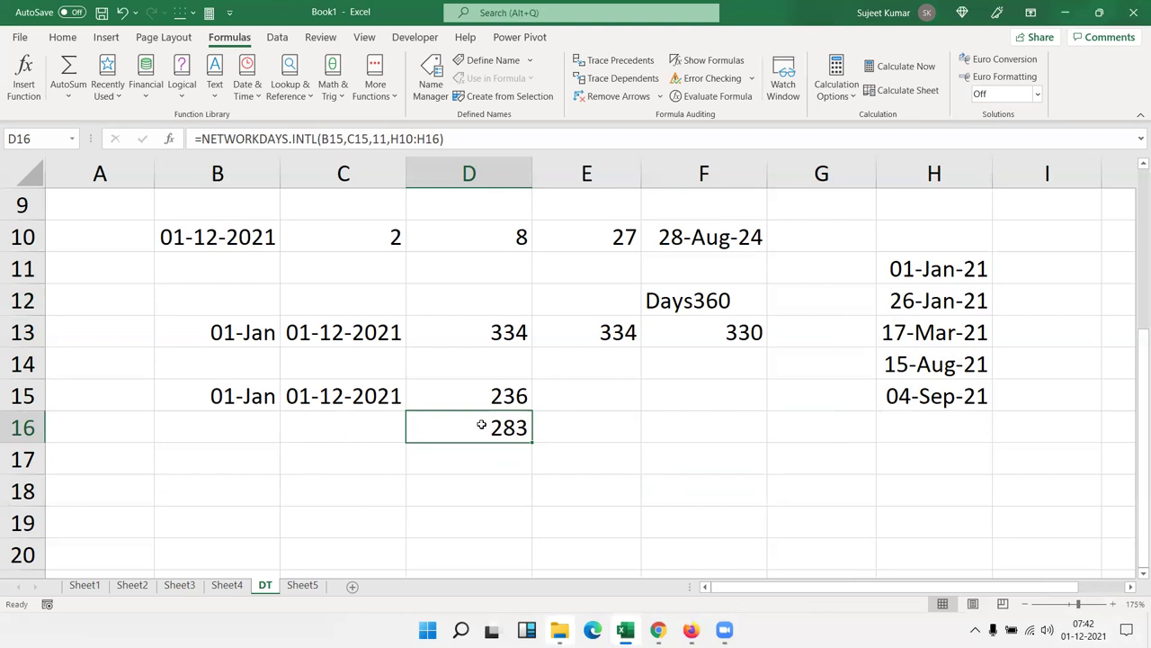
left_click(203, 481)
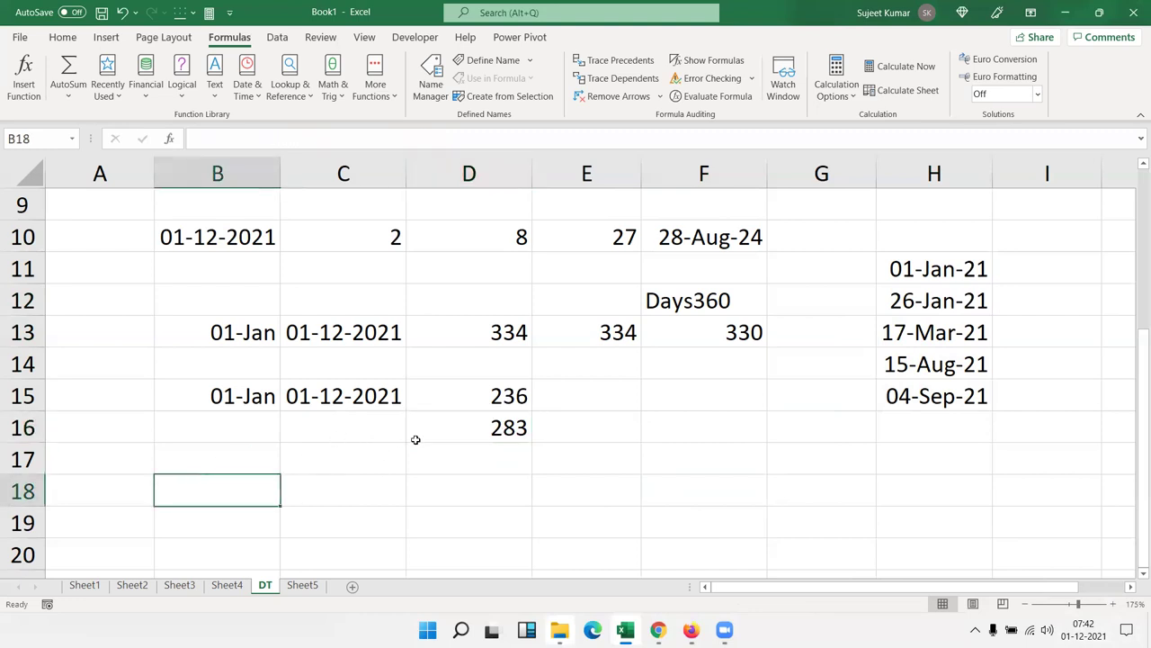
key("ctrl+semicolon")
left_click(337, 475)
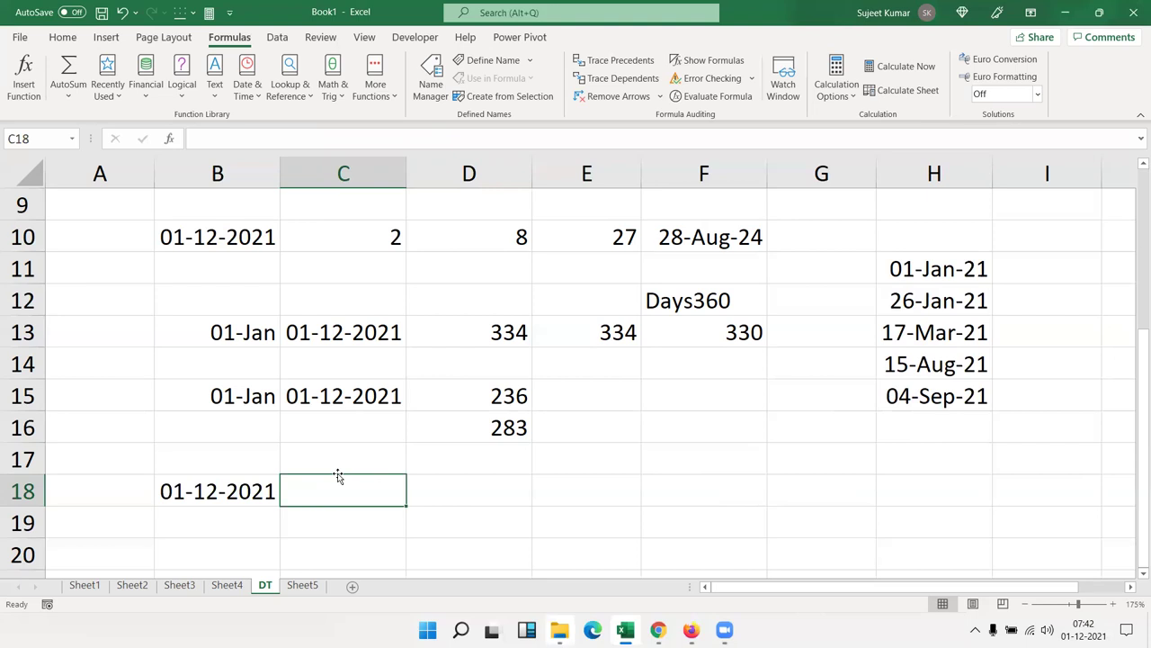
Step: Enter 15 as the workday count in C18
type("15")
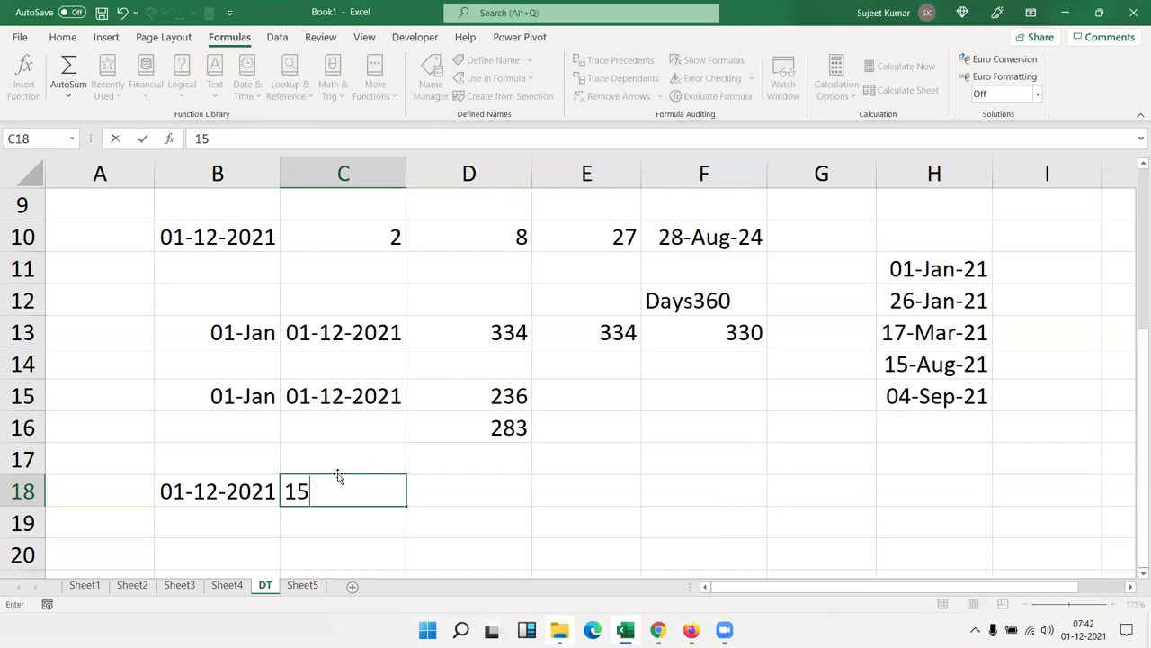
key("Return")
key("Up")
key("Right")
key("Right")
key("Up")
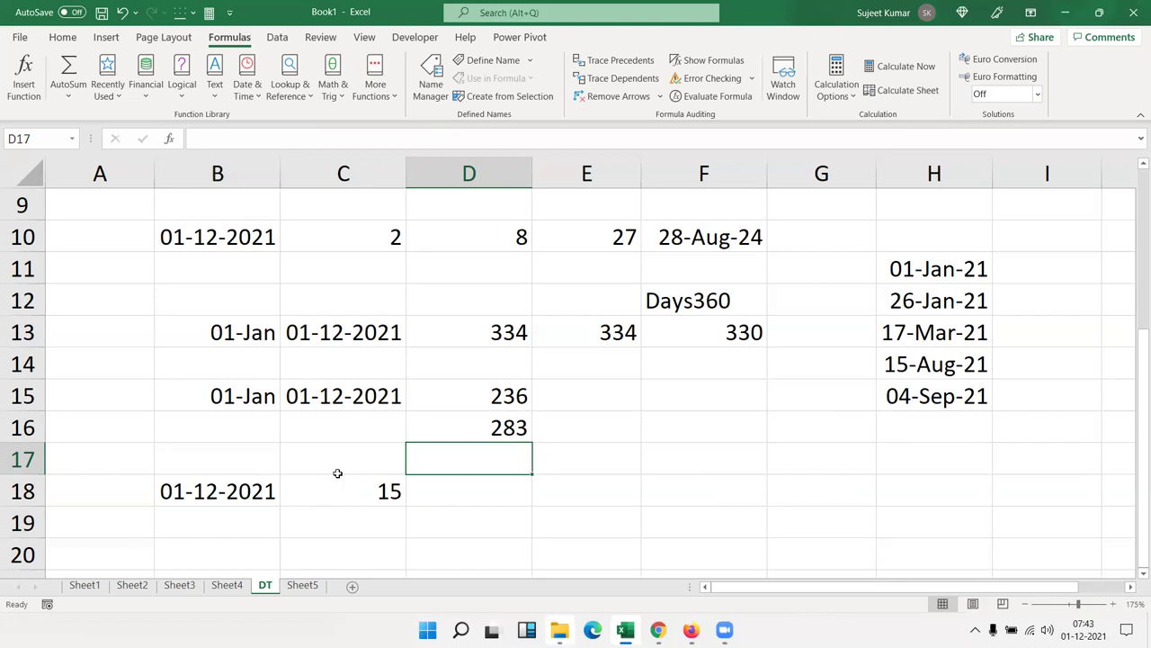
key("Down")
left_click(339, 475)
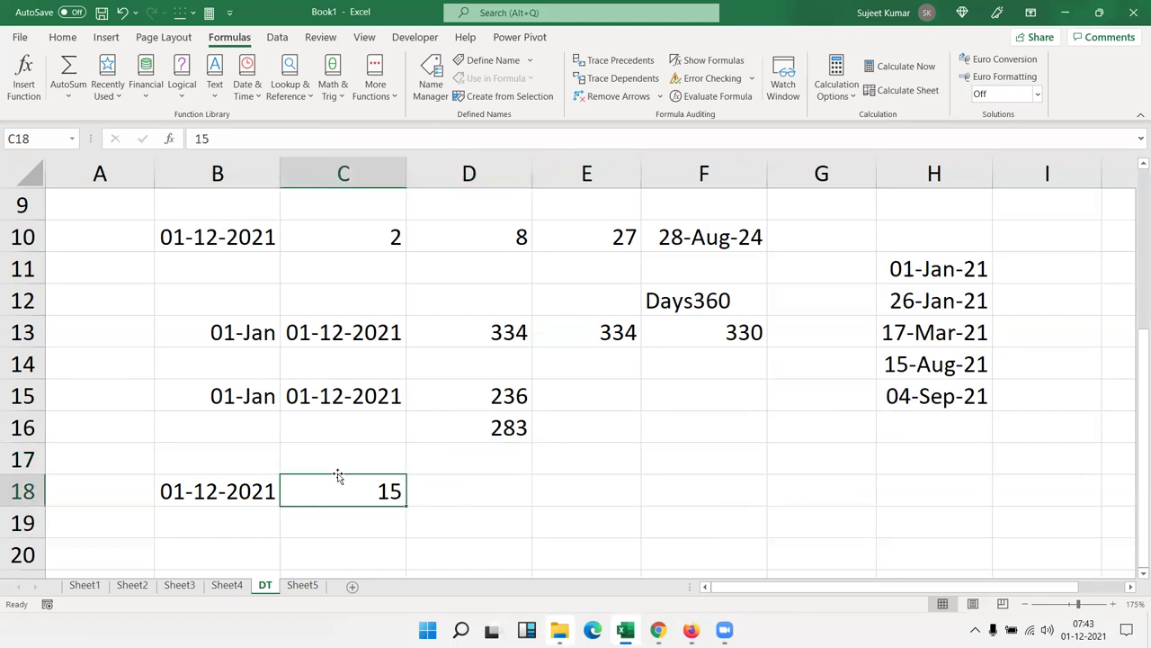
key("Right")
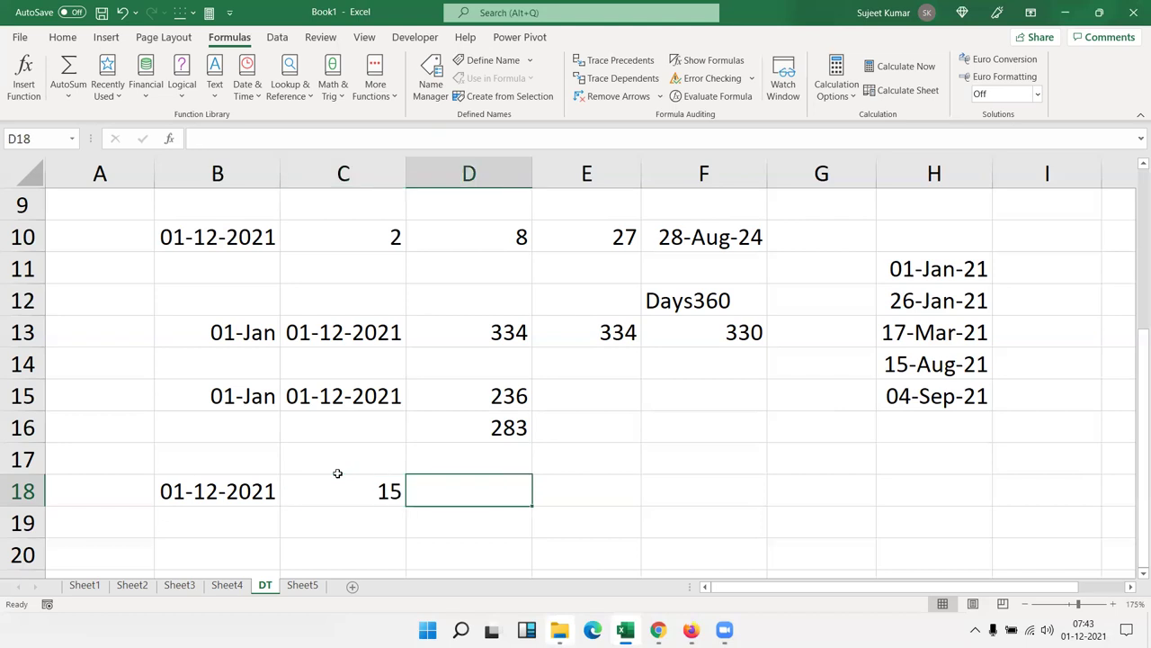
Step: Enter =WORKDAY(B18,C18,H11:H15) in D18 and format the result as a date
type("=wo")
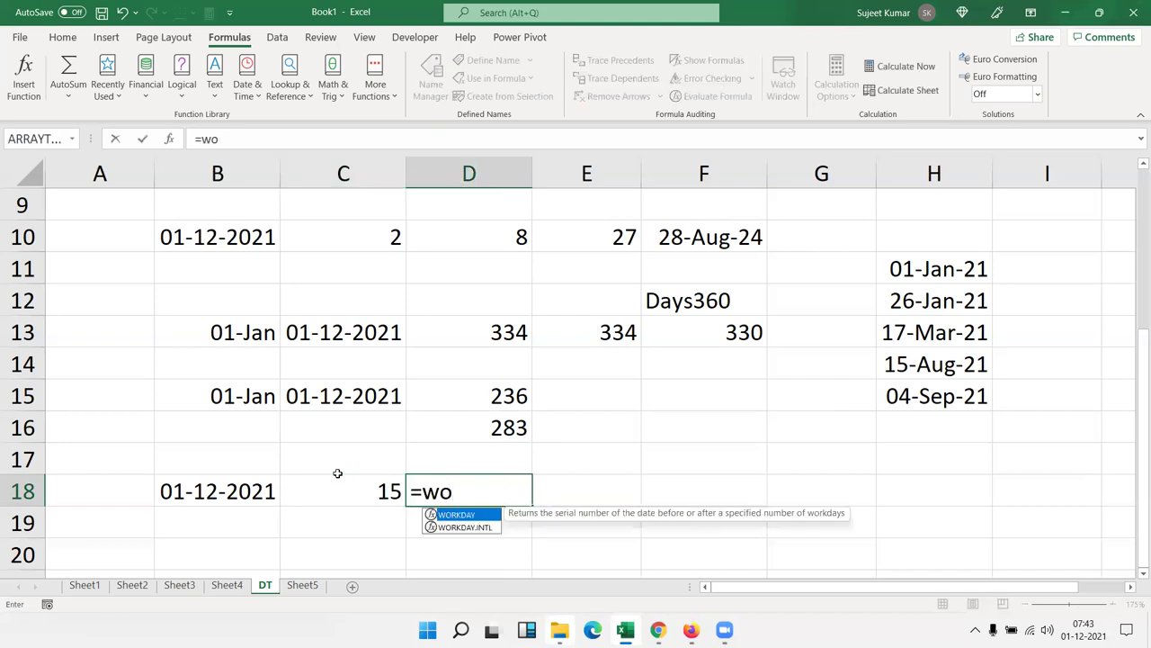
key("Tab")
key("Left")
key("Left")
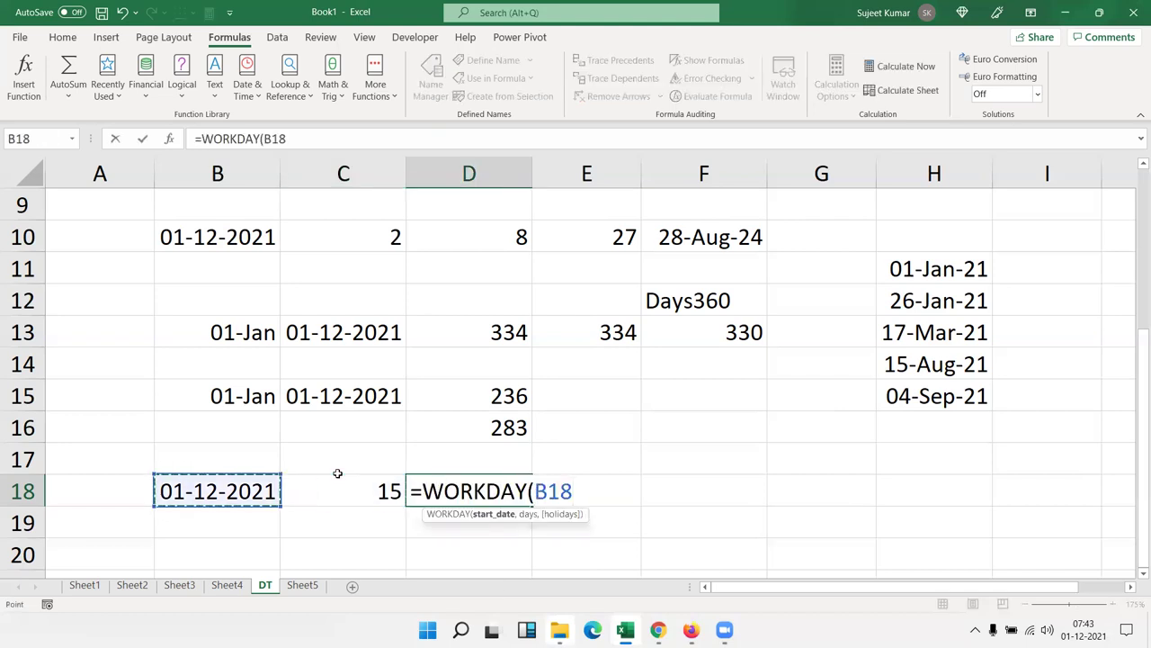
type(",")
left_click(337, 474)
type(",")
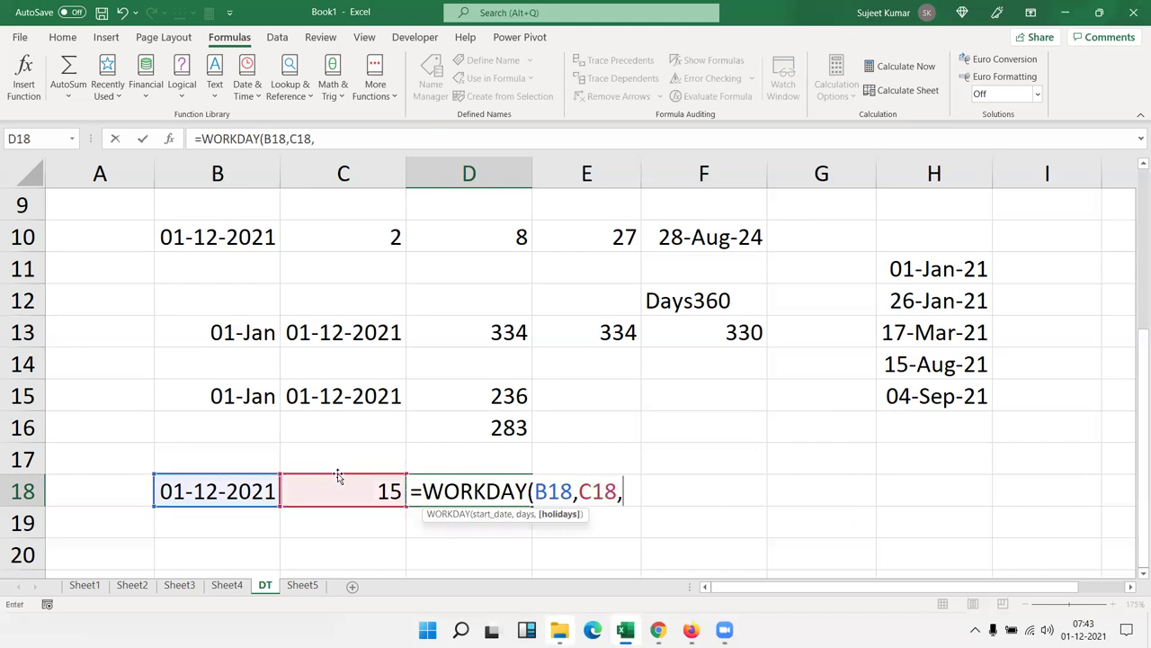
left_click_drag(949, 261, 971, 395)
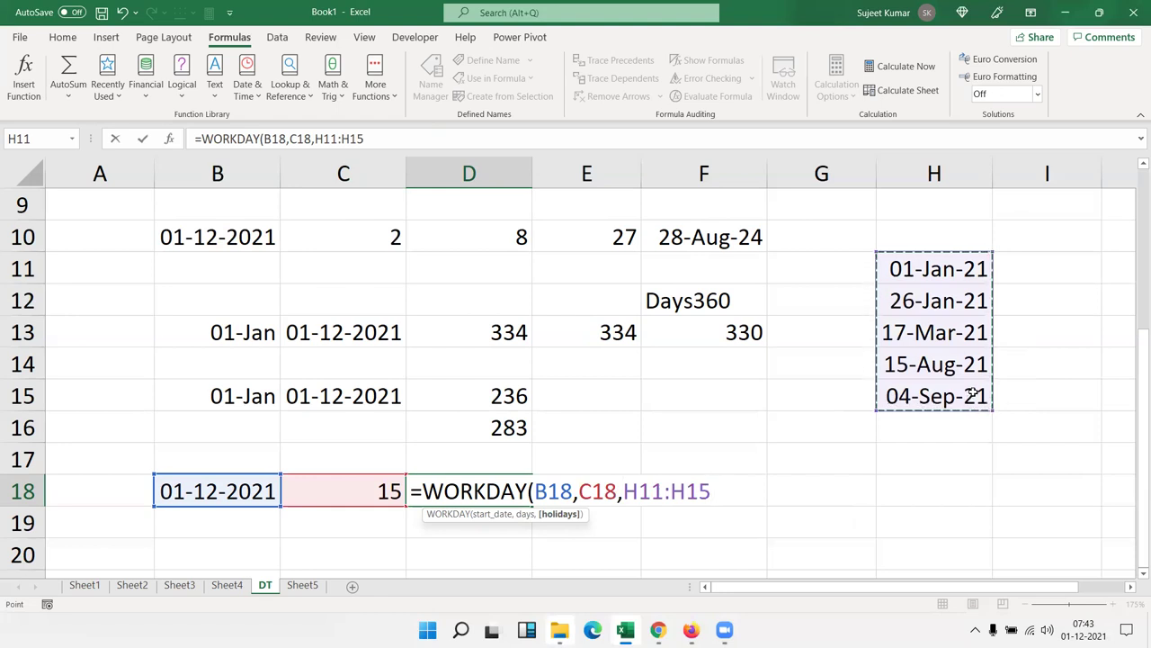
key("Return")
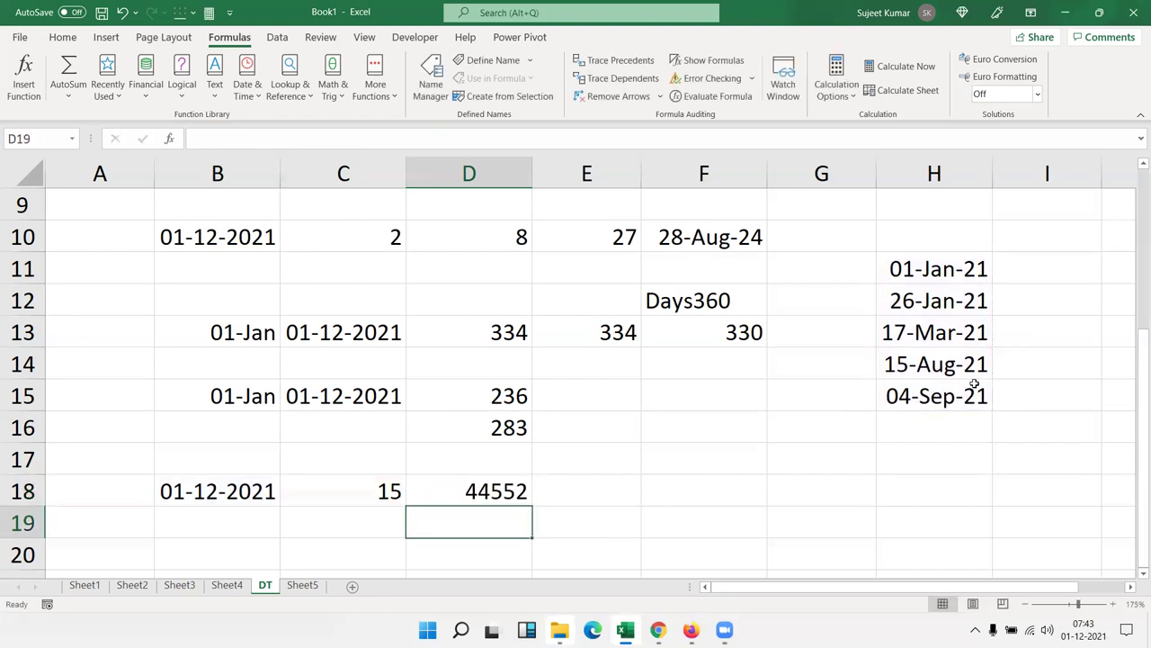
key("Up")
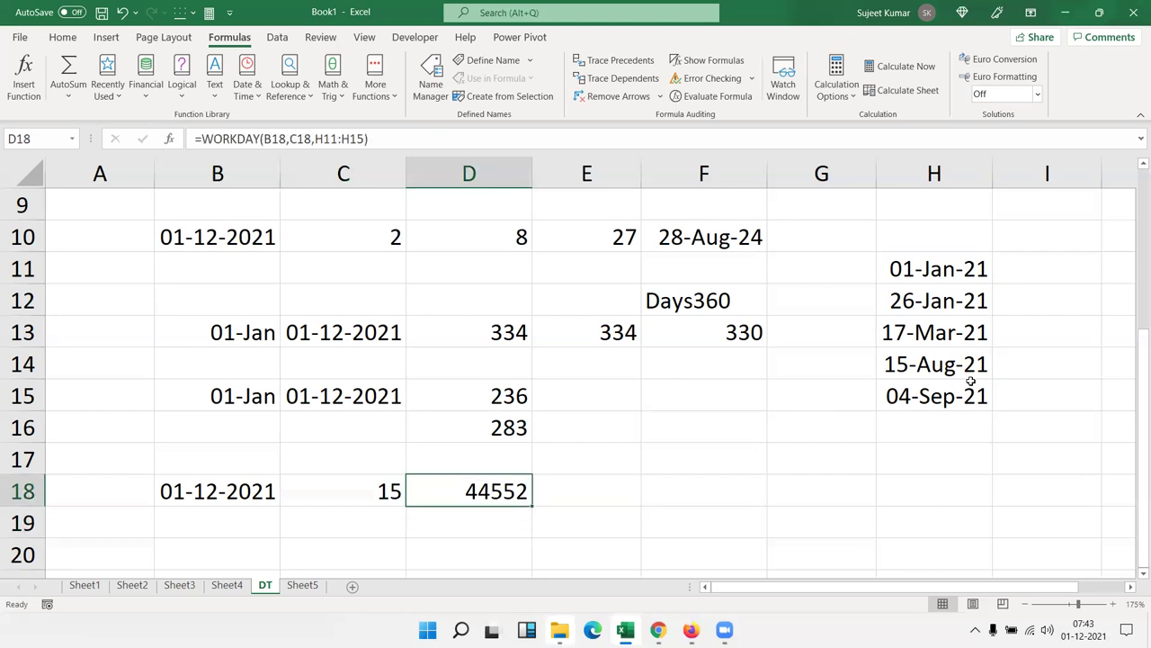
key("ctrl+shift+3")
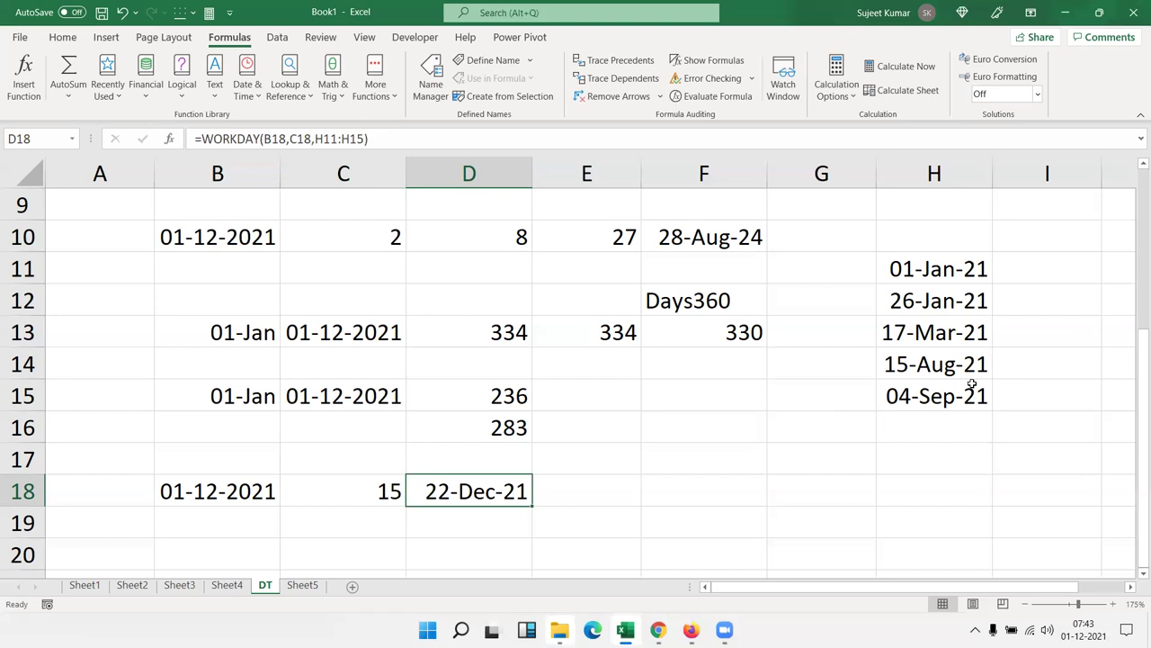
Step: Start =WORKDAY.INTL in C19 with B18 as start date and C18 as workdays
key("Down")
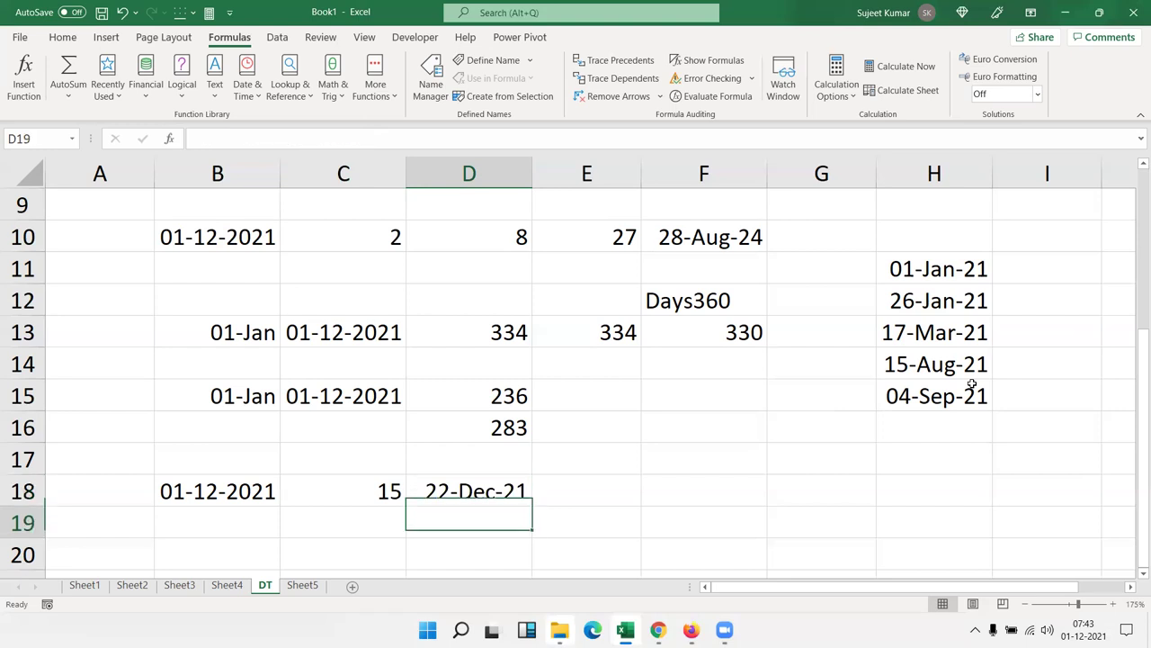
key("Left")
type("=")
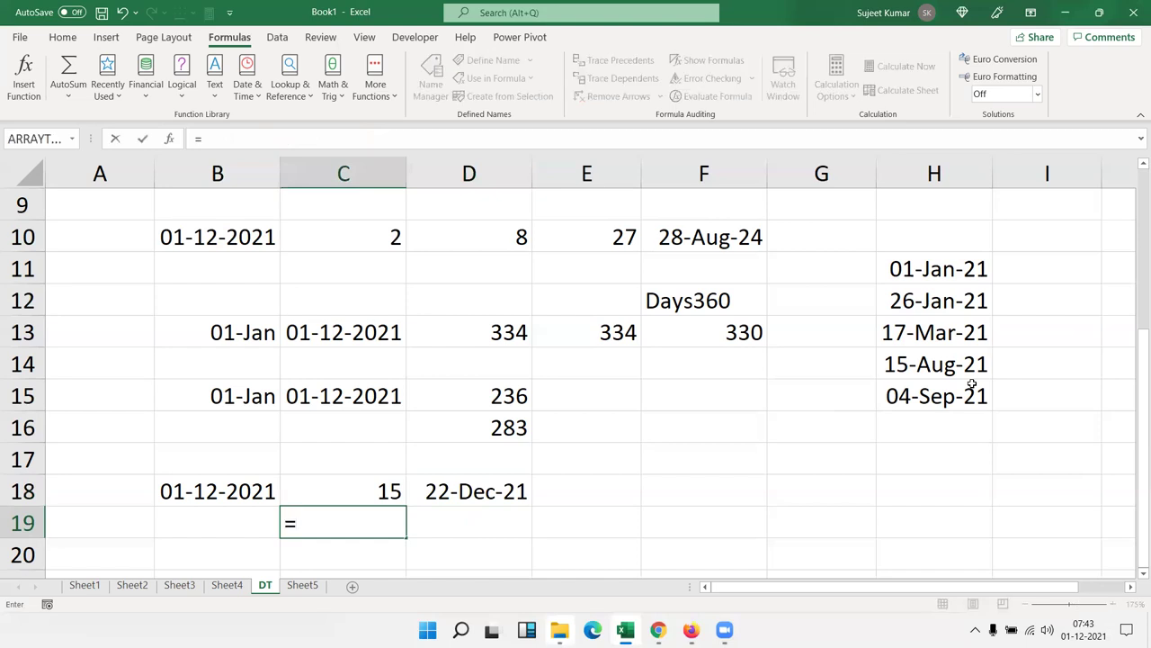
type("net")
key("BackSpace")
key("BackSpace")
key("BackSpace")
type("wo")
key("Down")
key("Tab")
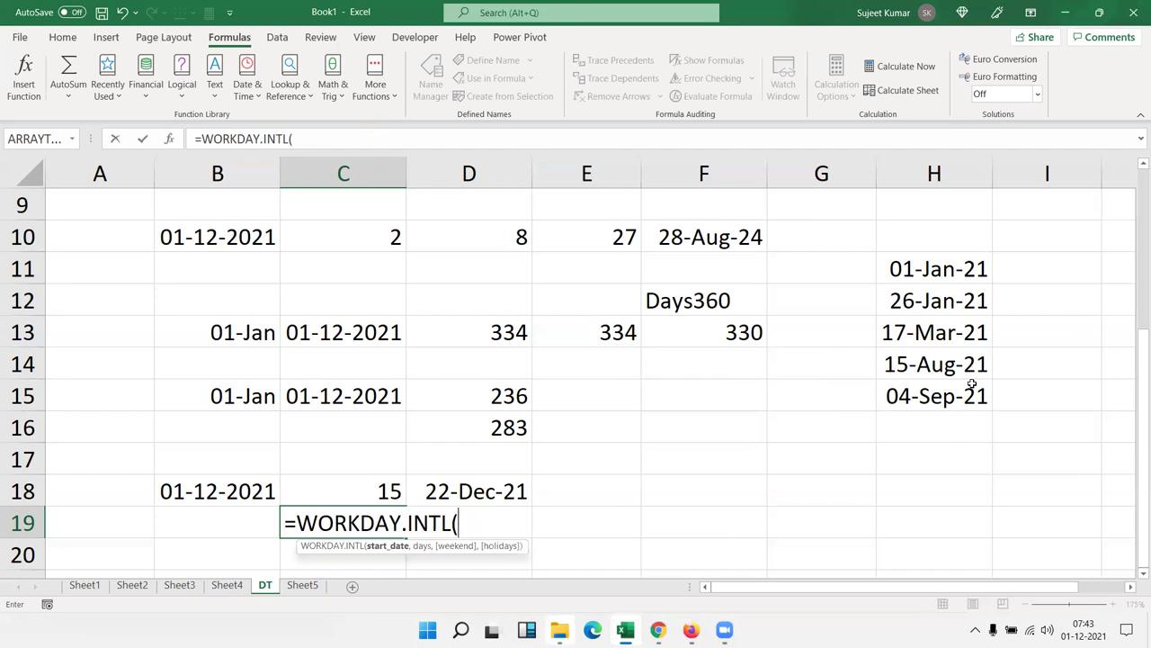
key("Left")
key("Up")
type(",")
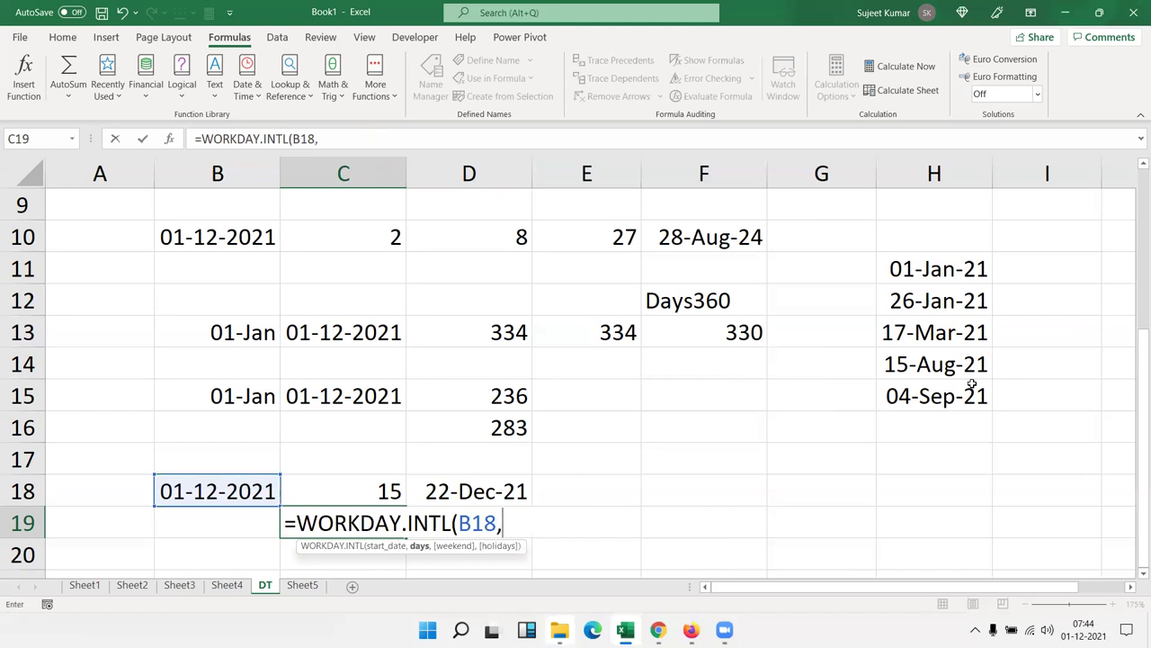
key("Up")
type(",")
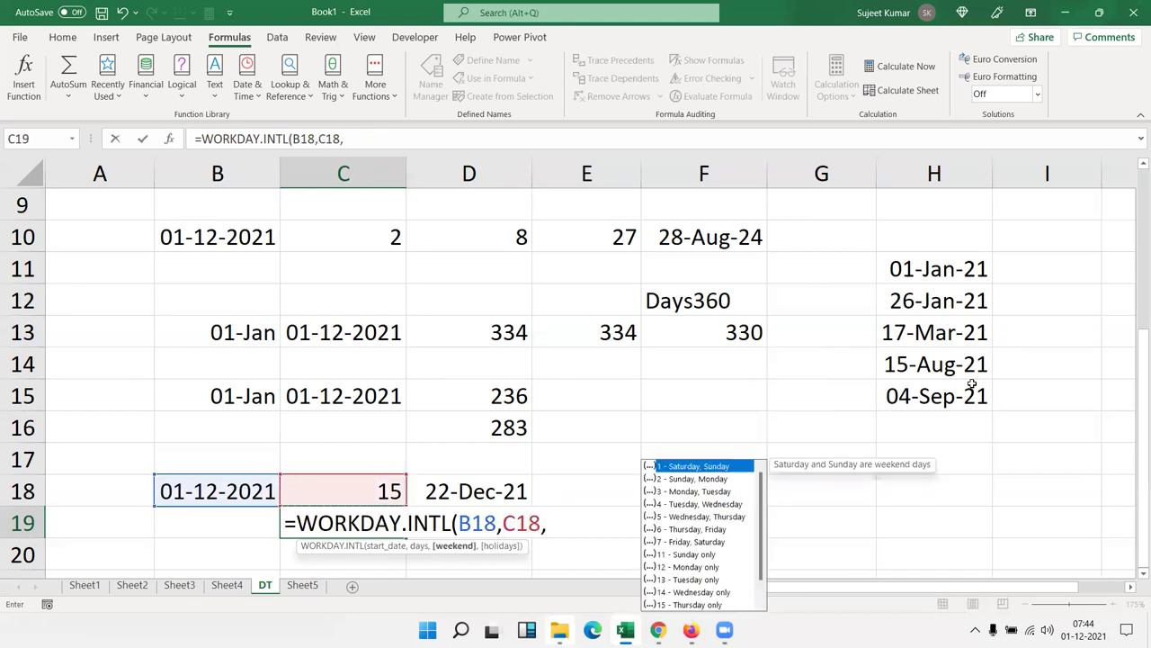
Step: Use weekend 11 (Sunday only) and holidays H10:H16, giving 18-Dec-21 in date format
key("Down")
key("Down")
key("Down")
key("Down")
key("Down")
key("Down")
key("Down")
key("Down")
key("Down")
key("Down")
key("Down")
key("Up")
key("Up")
key("Up")
key("Up")
key("Up")
key("Up")
key("Tab")
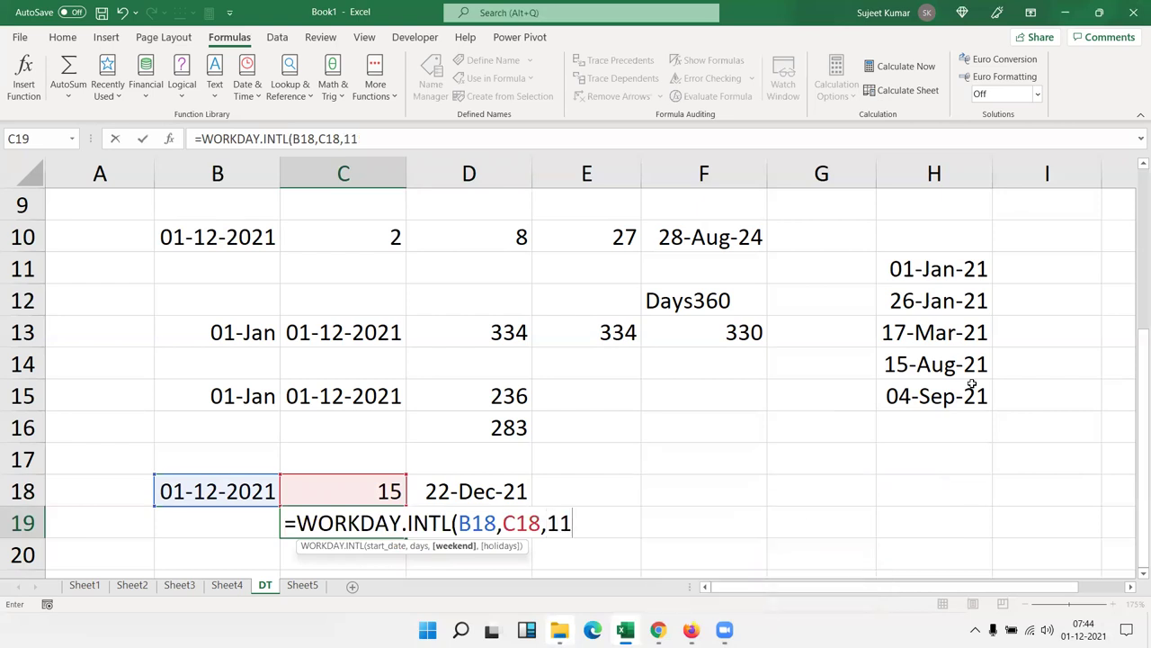
type(",")
left_click_drag(927, 418, 928, 424)
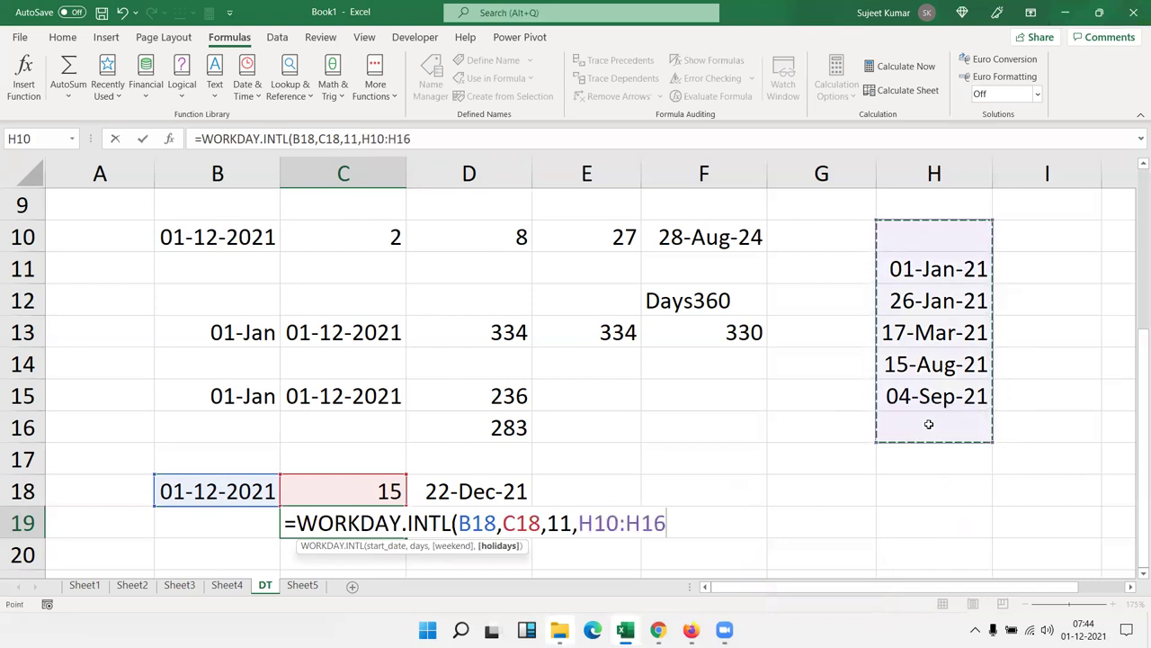
key("Return")
key("Up")
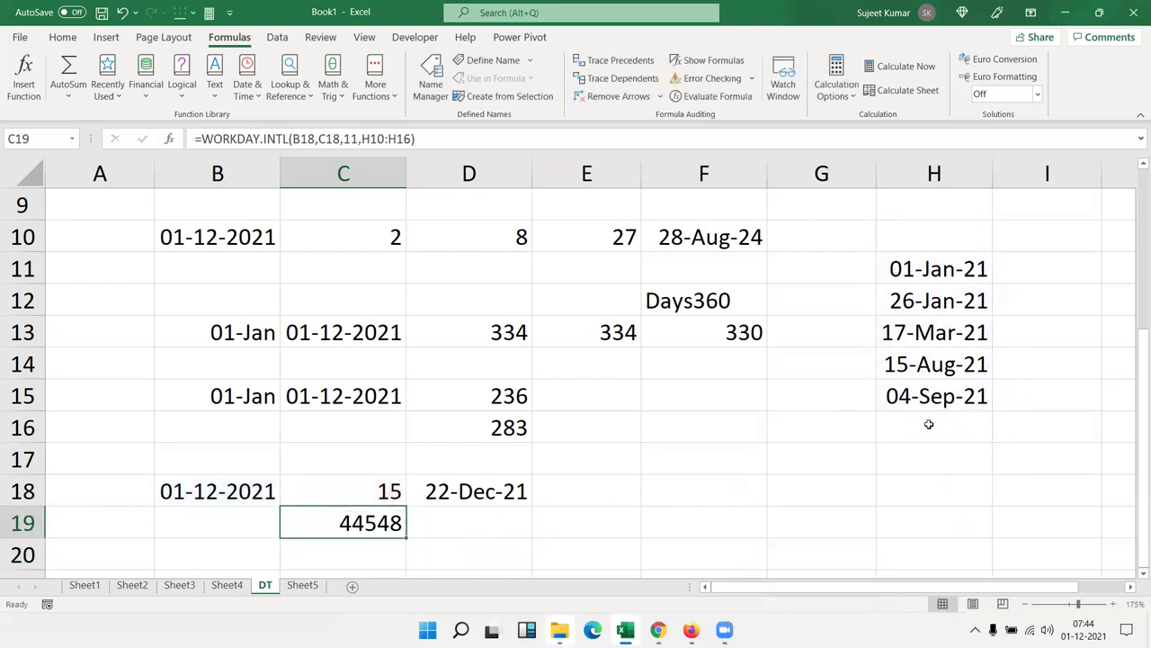
key("ctrl+shift+3")
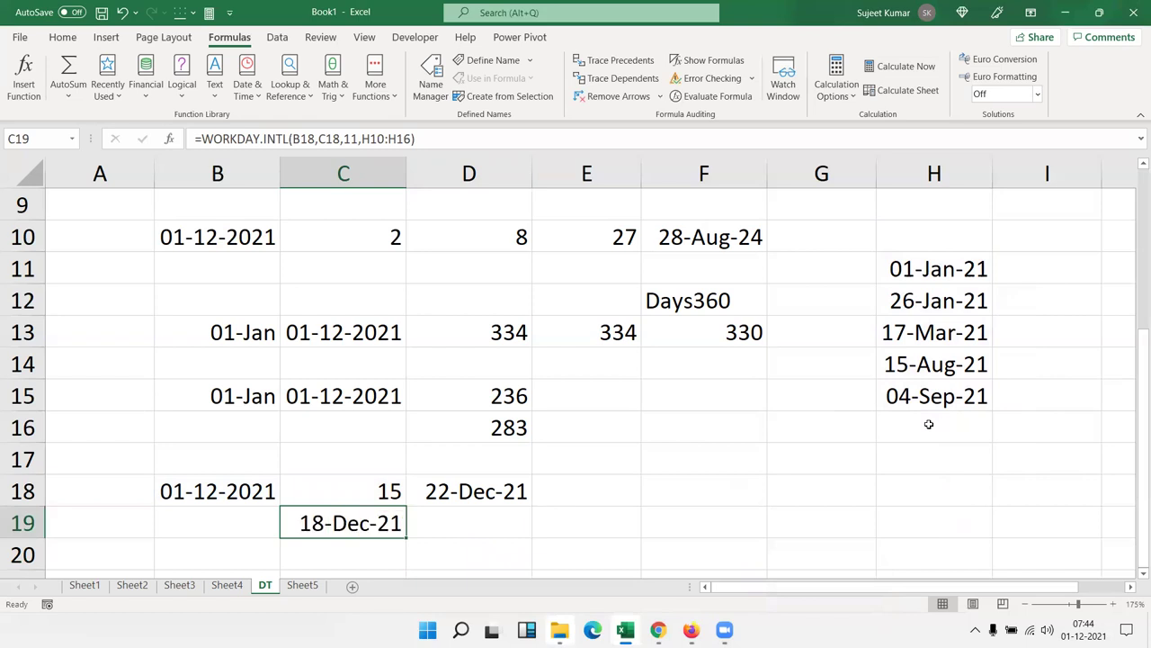
key("Right")
key("Up")
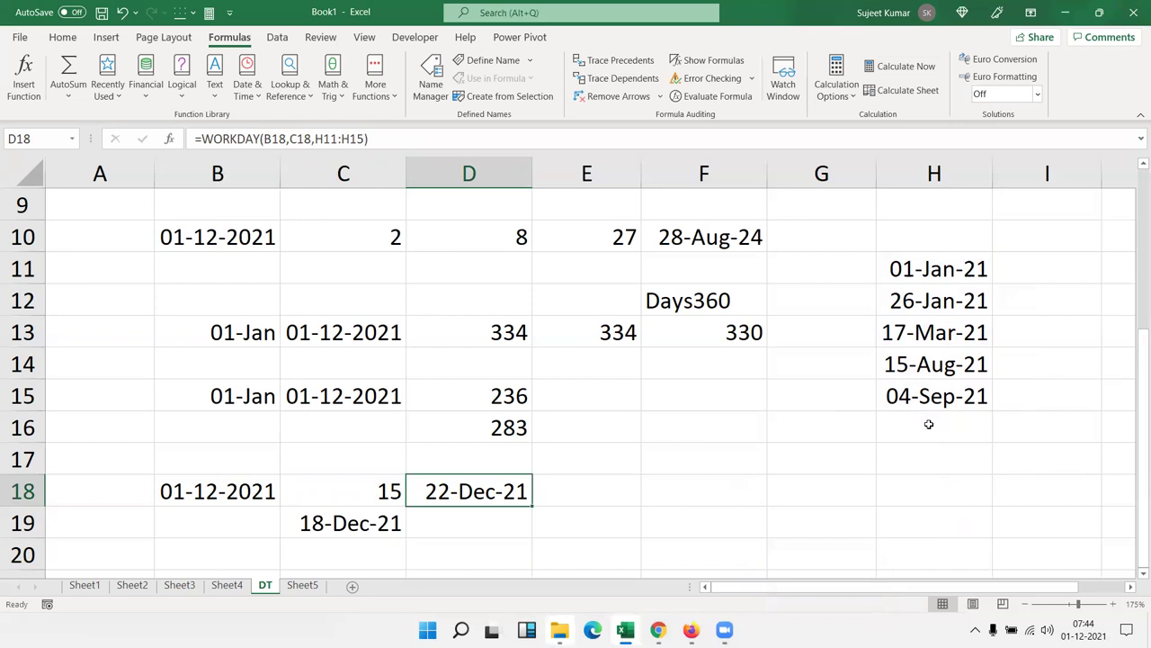
key("Down")
key("Left")
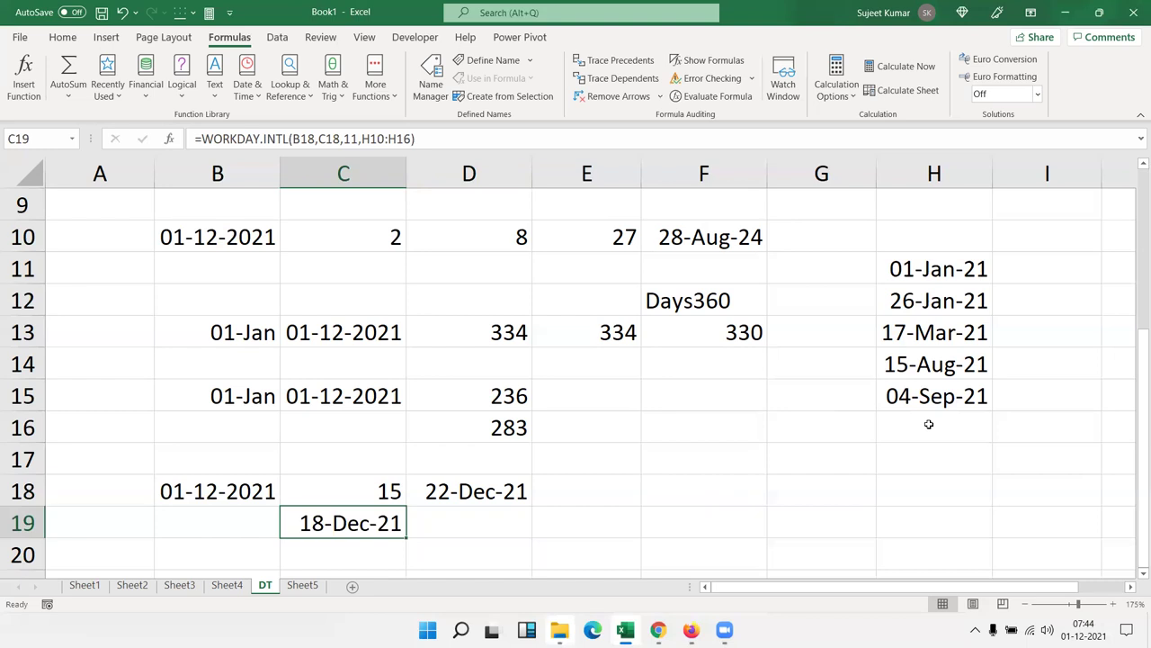
Step: Step back up through the earlier Days and Month results in columns C and D
key("Down")
key("Down")
key("Up")
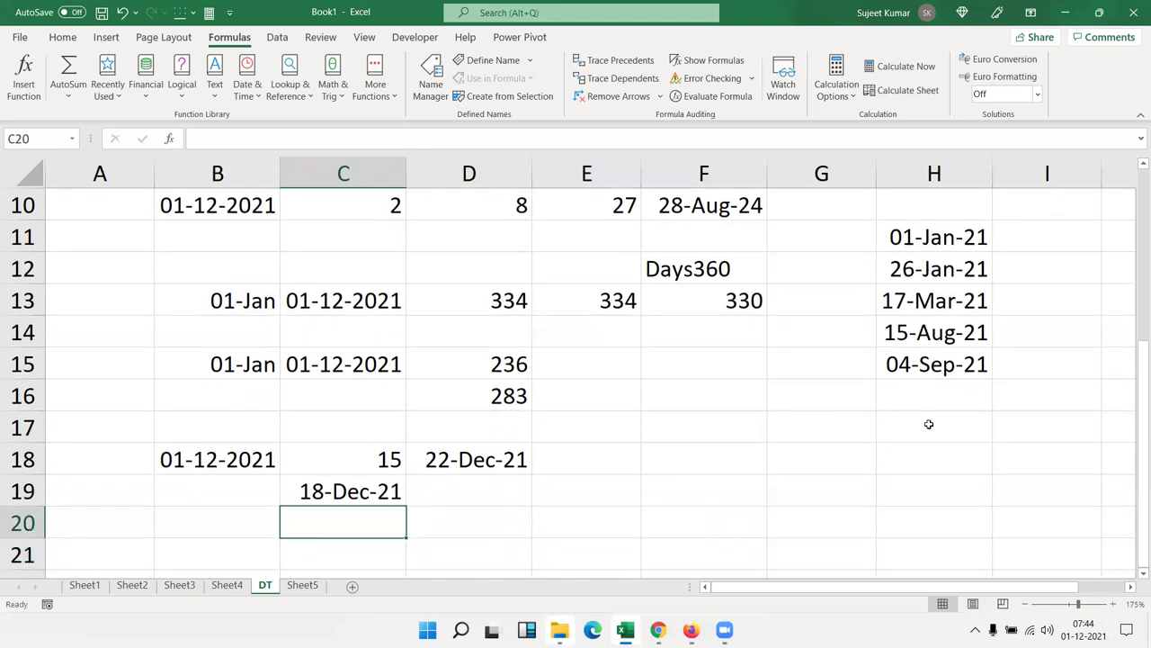
key("Up")
key("Up")
key("Up")
key("Up")
key("Up")
key("Up")
key("Down")
key("Down")
key("shift+Down")
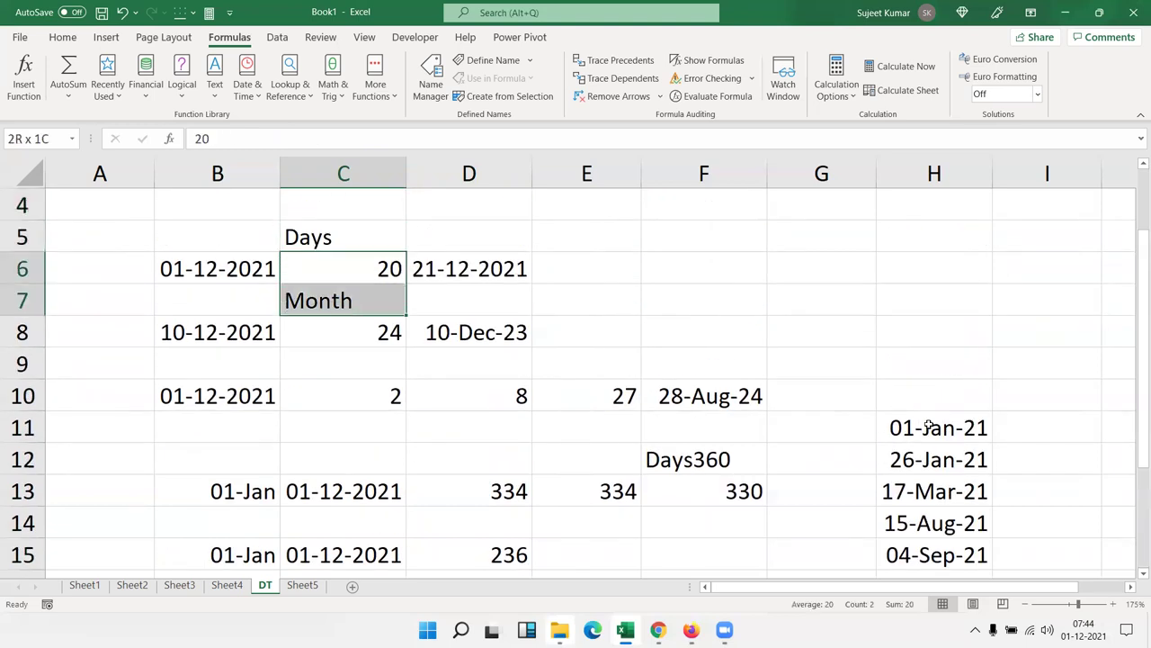
key("shift+Down")
key("shift+Down")
key("shift+Down")
key("Down")
key("Down")
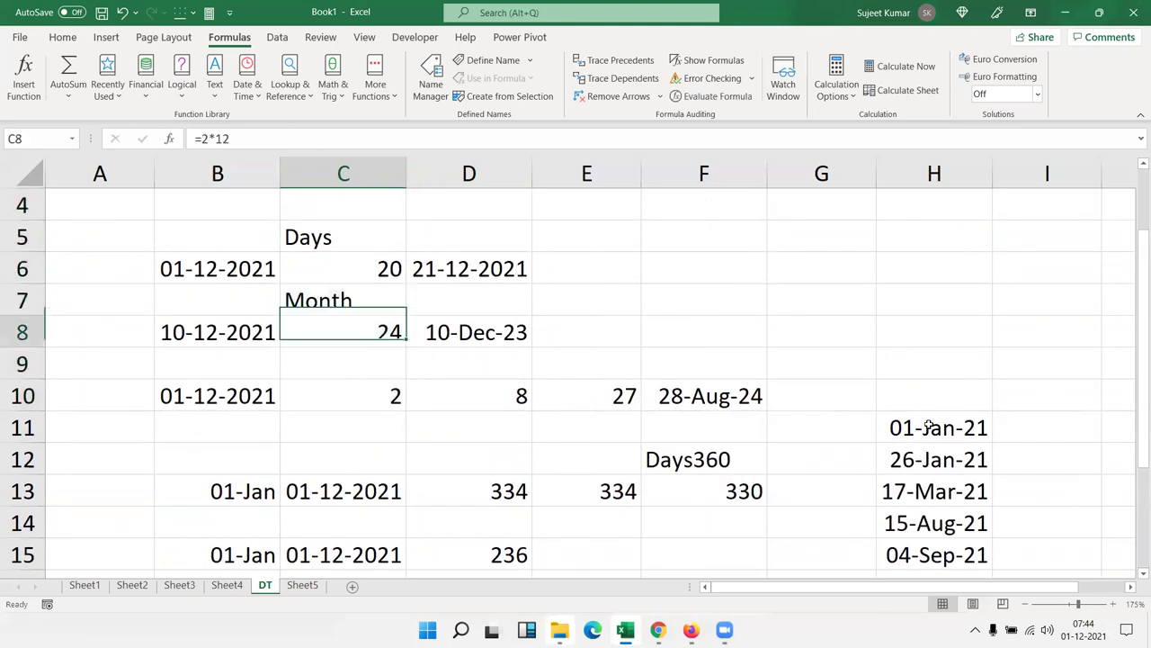
key("Down")
key("Down")
key("Down")
key("Down")
key("Down")
key("shift+Left")
Step: Move down past the WORKDAY results to the empty rows and land on cell A21
key("Down")
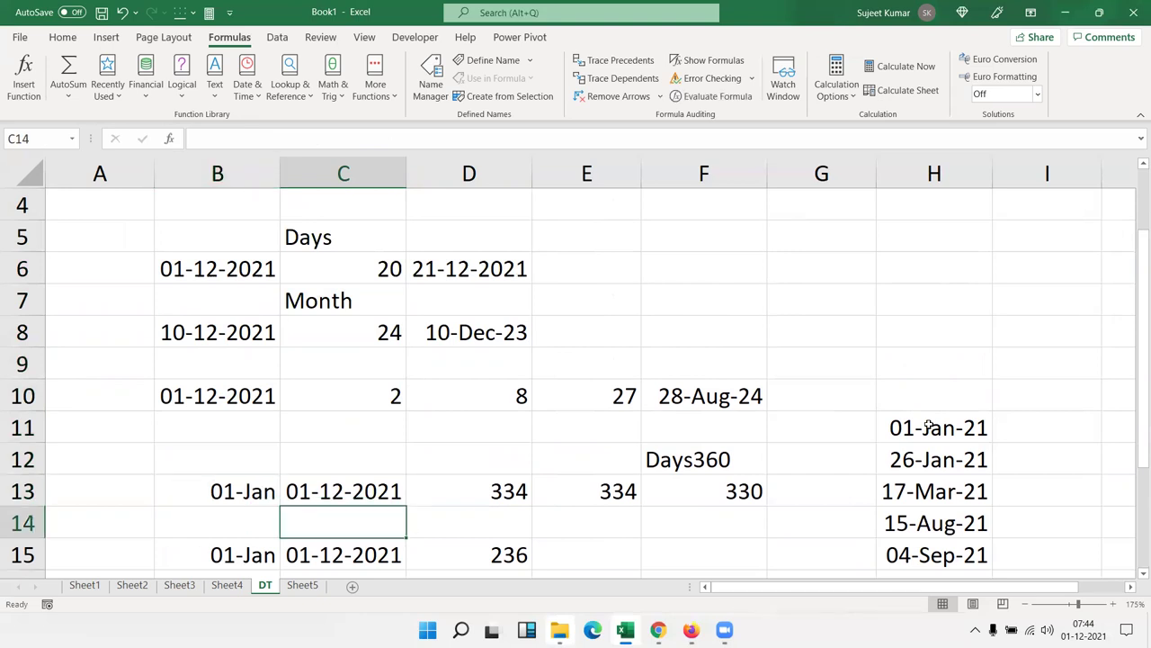
key("Down")
key("Down")
key("Down")
key("Down")
key("Down")
key("Down")
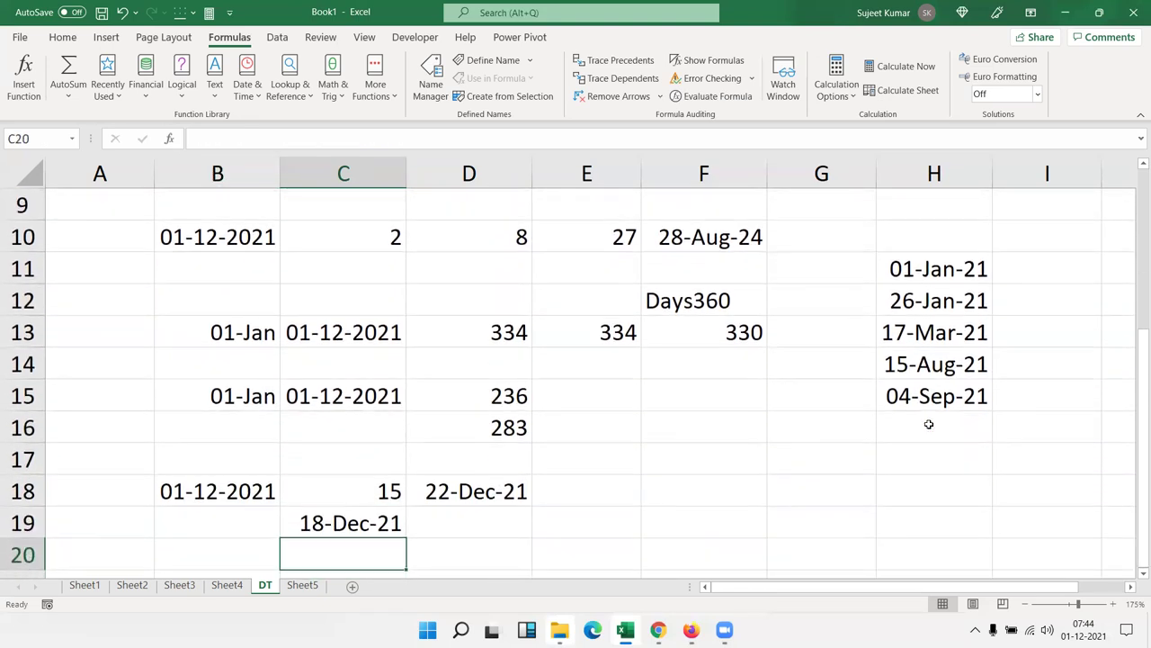
key("Up")
key("Up")
key("shift+Left")
key("Down")
key("Down")
key("Down")
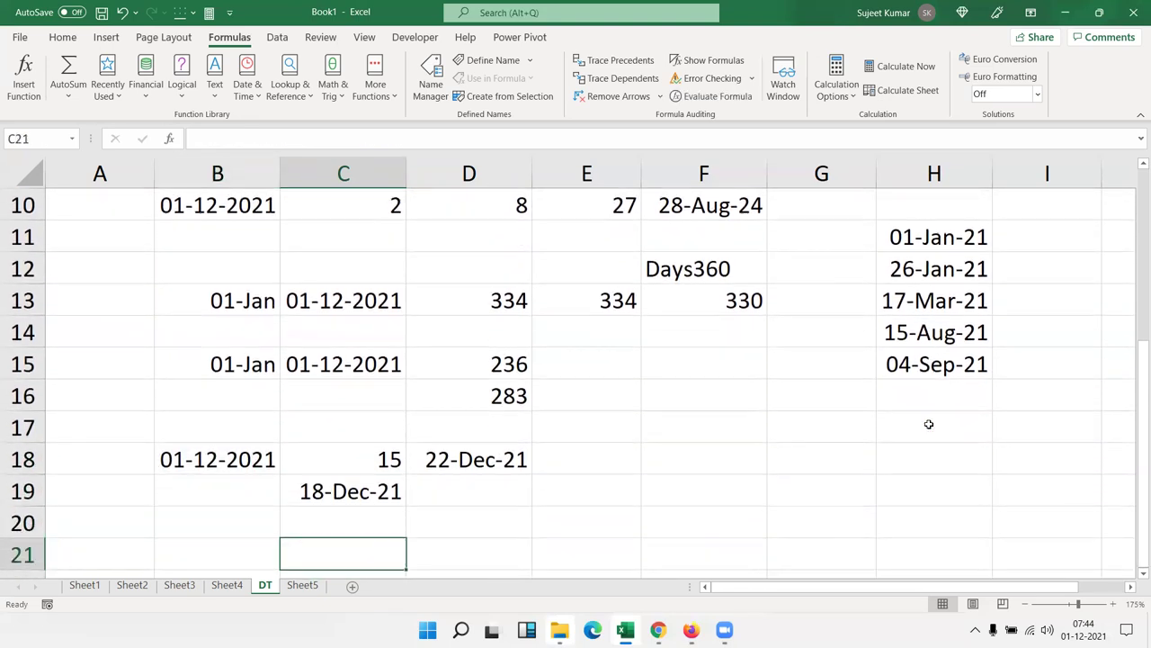
key("Down")
key("Down")
key("Down")
key("Left")
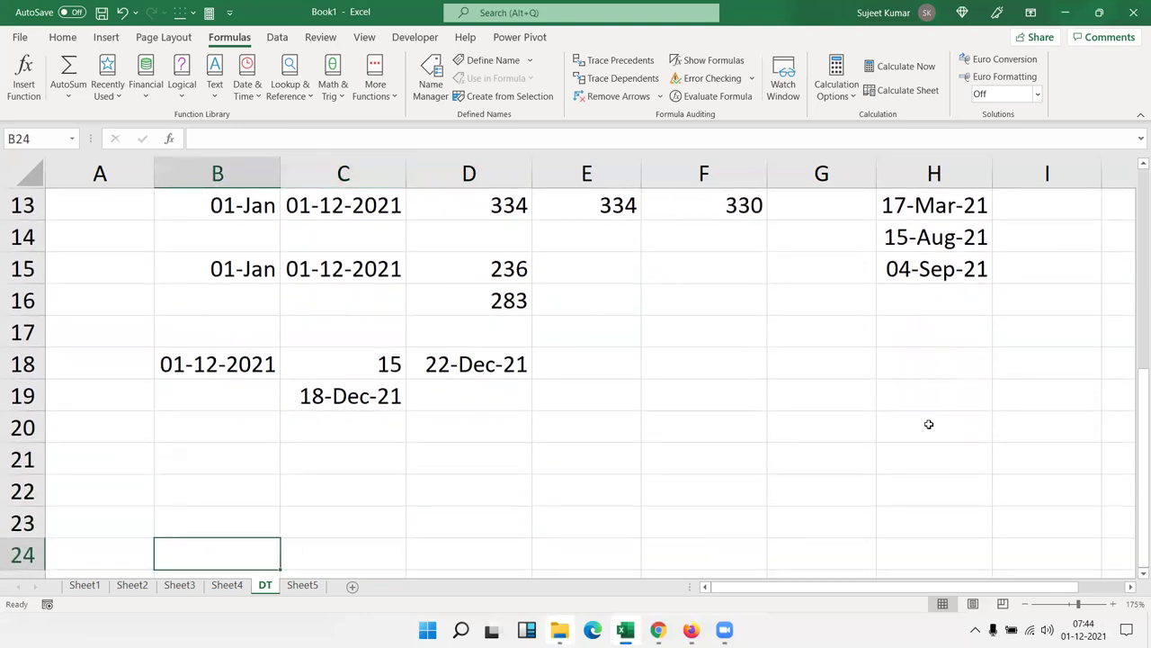
key("Down")
key("Up")
key("Up")
key("Up")
key("Up")
key("Up")
key("Down")
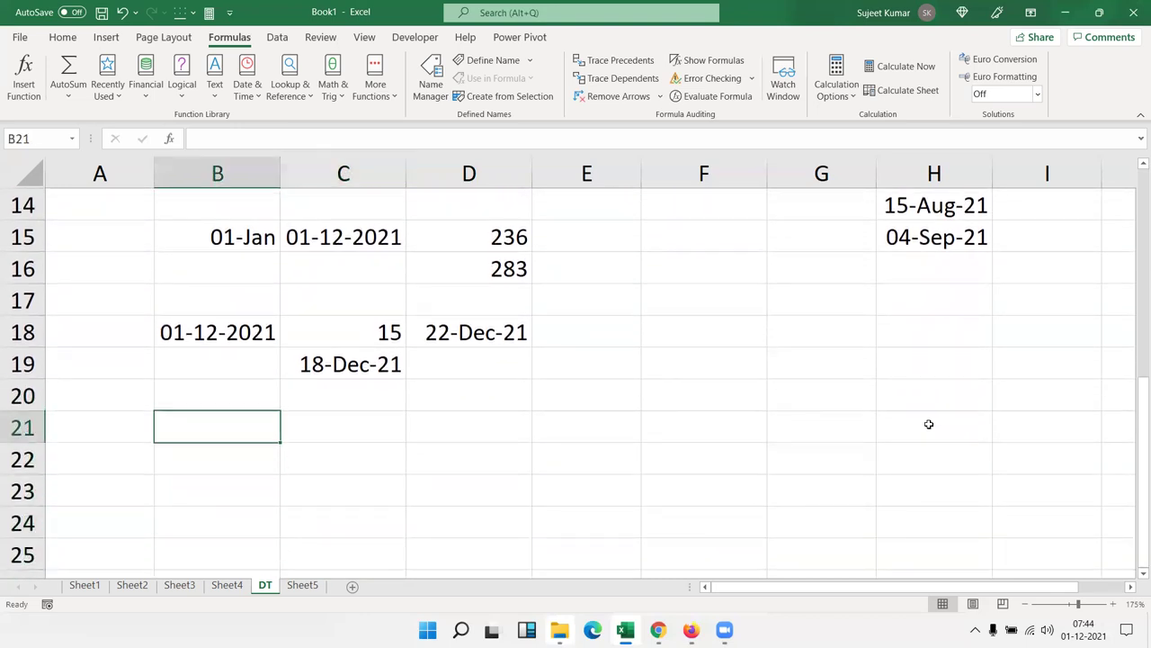
key("Left")
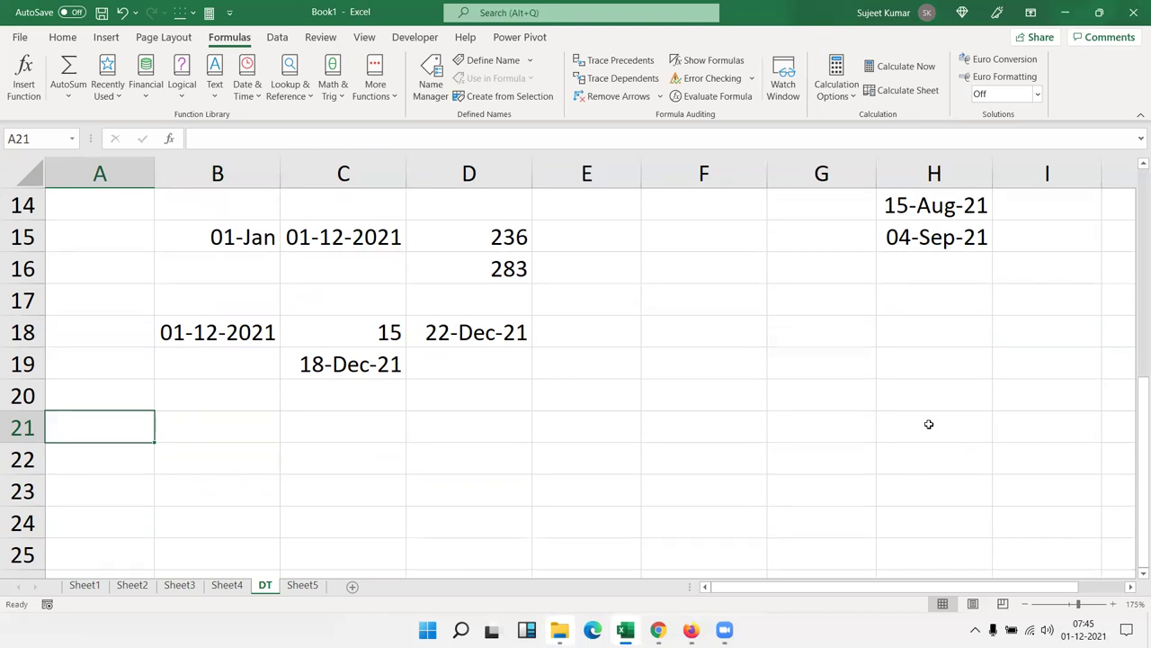
Step: Insert today's date into A21 with Ctrl+; and autofit column A
key("ctrl+semicolon")
key("ctrl+Return")
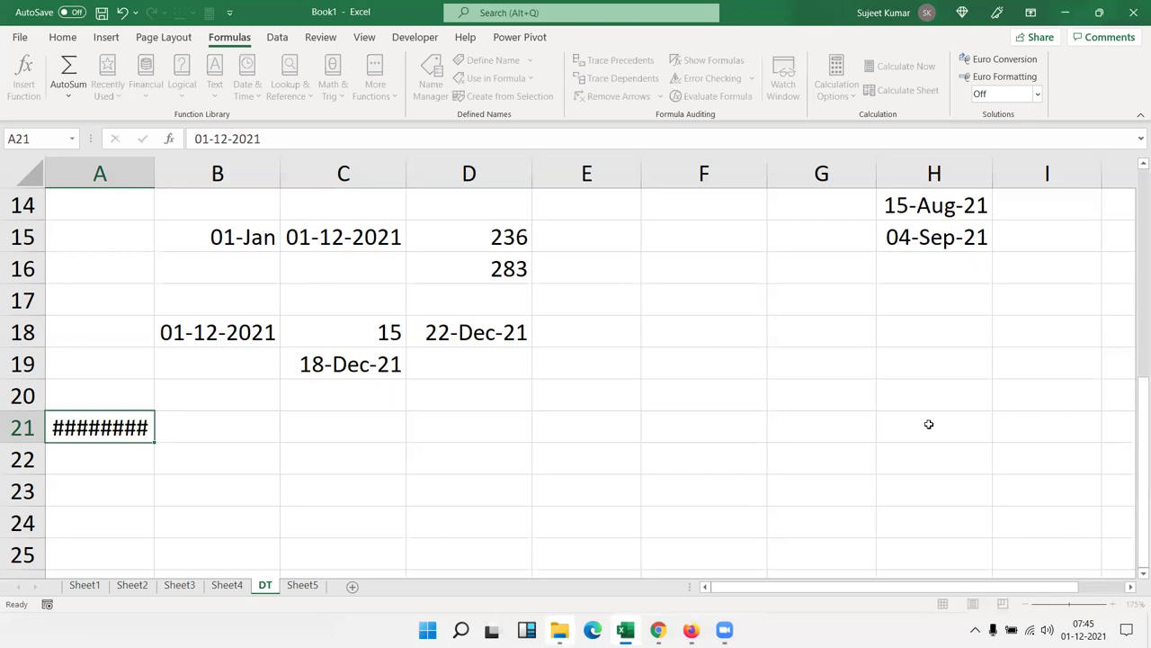
key("Return")
key("Up")
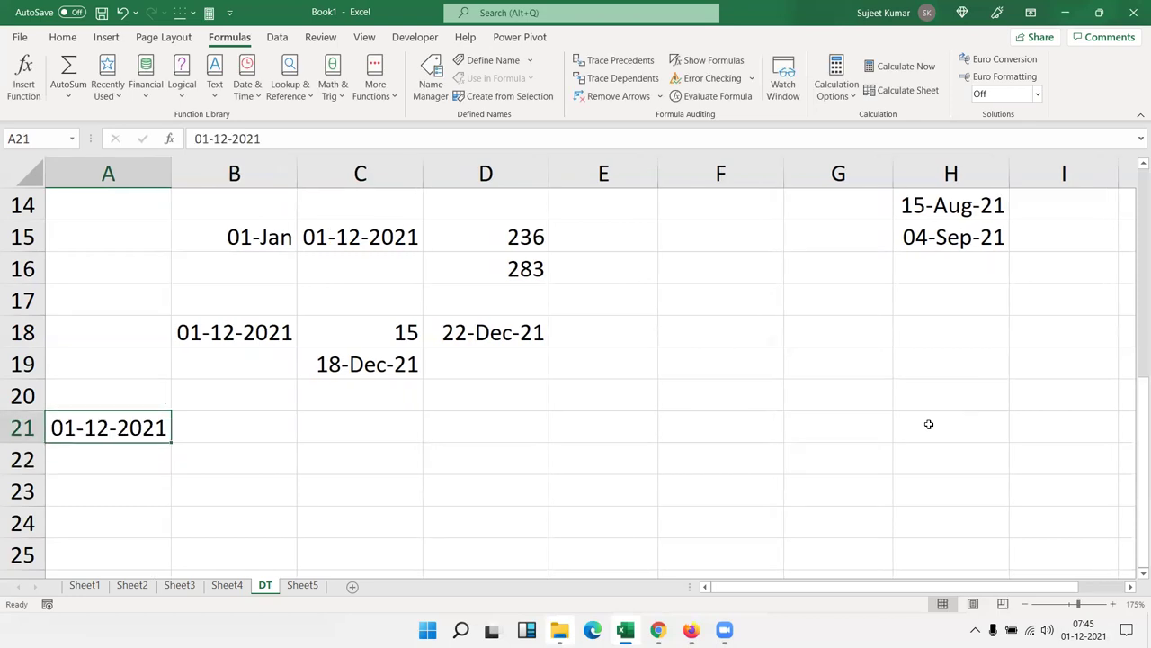
Step: Change the year in A21 to 1987, giving 01-12-1987
key("F2")
key("BackSpace")
key("BackSpace")
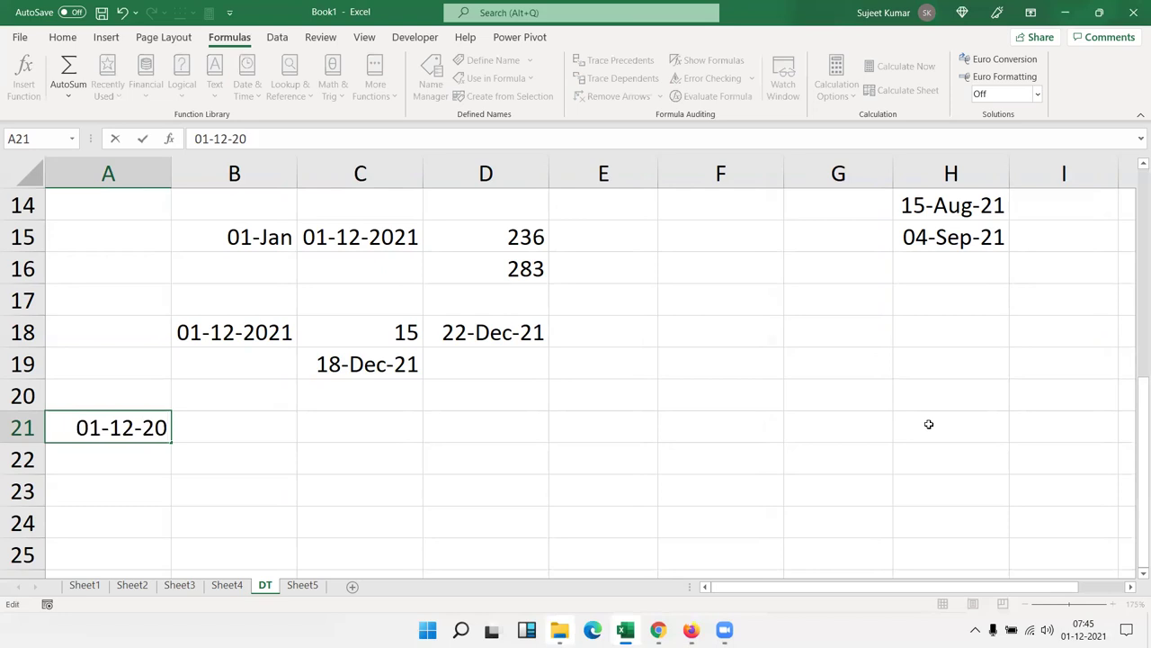
key("BackSpace")
key("BackSpace")
type("1987")
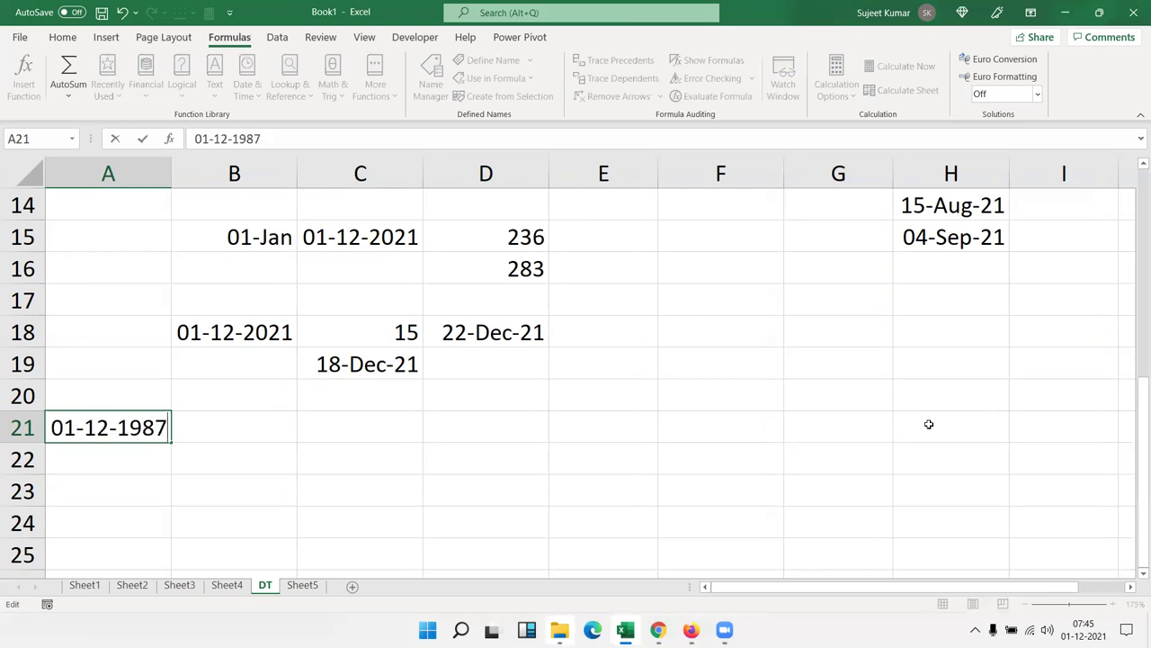
key("Return")
key("Up")
Step: Insert today's date, 01-12-2021, into B21
key("Right")
key("Left")
key("Right")
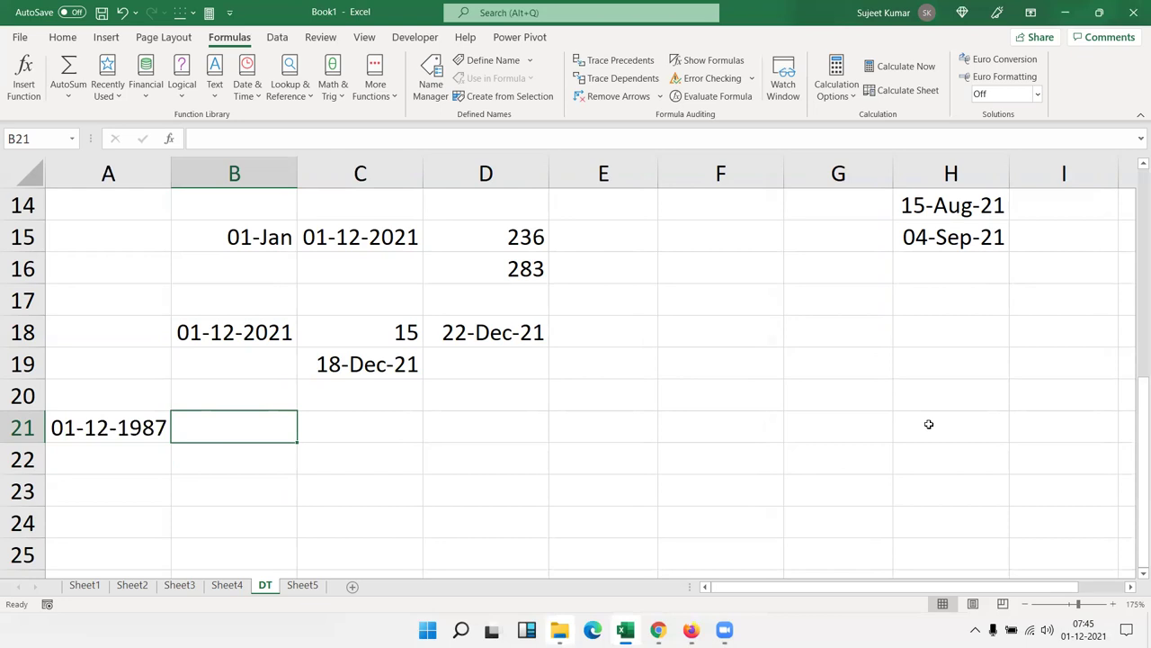
key("ctrl+semicolon")
key("Return")
Step: Type the headings Y, M and D into C22, D22 and E22
key("Up")
key("Right")
key("Down")
type("Y")
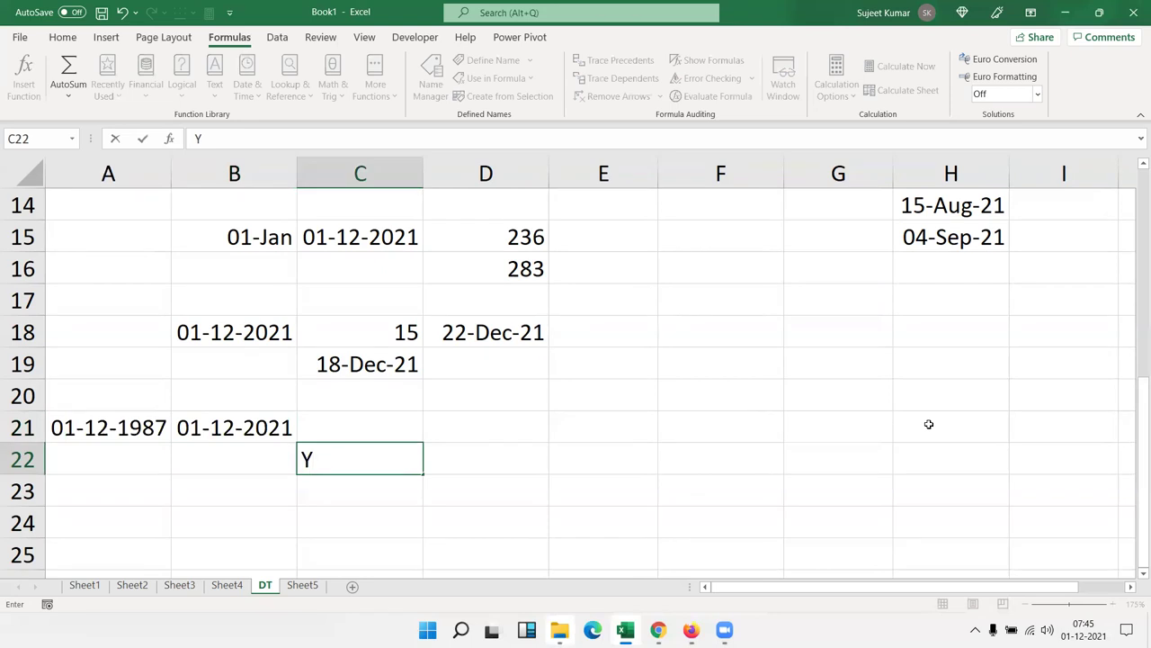
key("Tab")
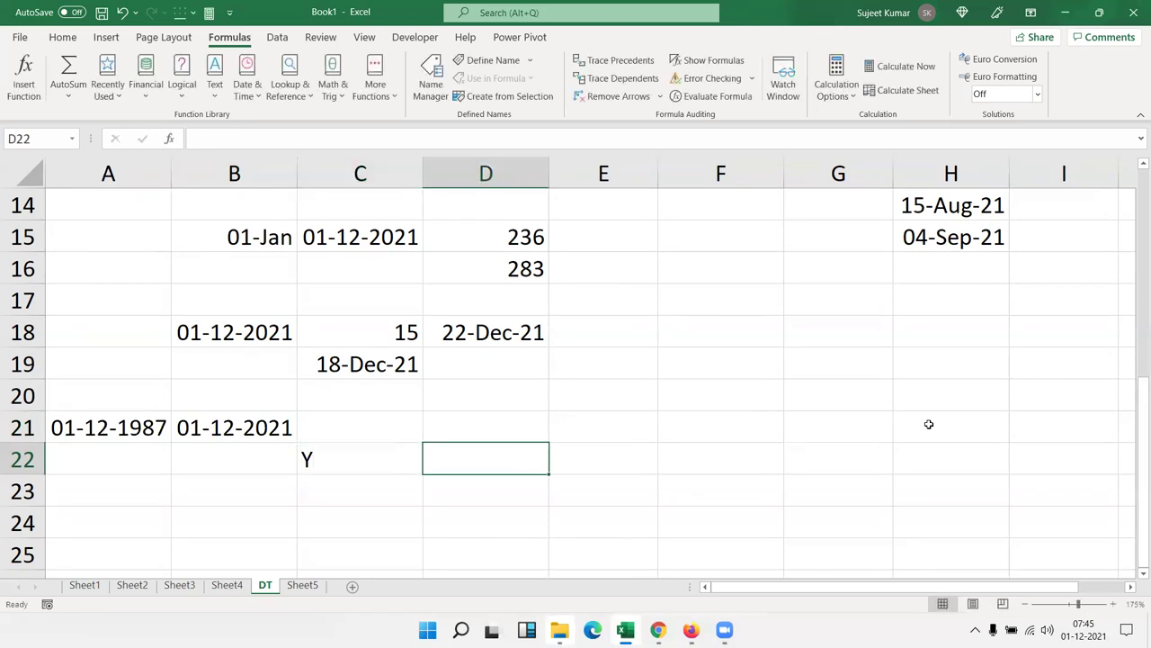
type("M")
key("Tab")
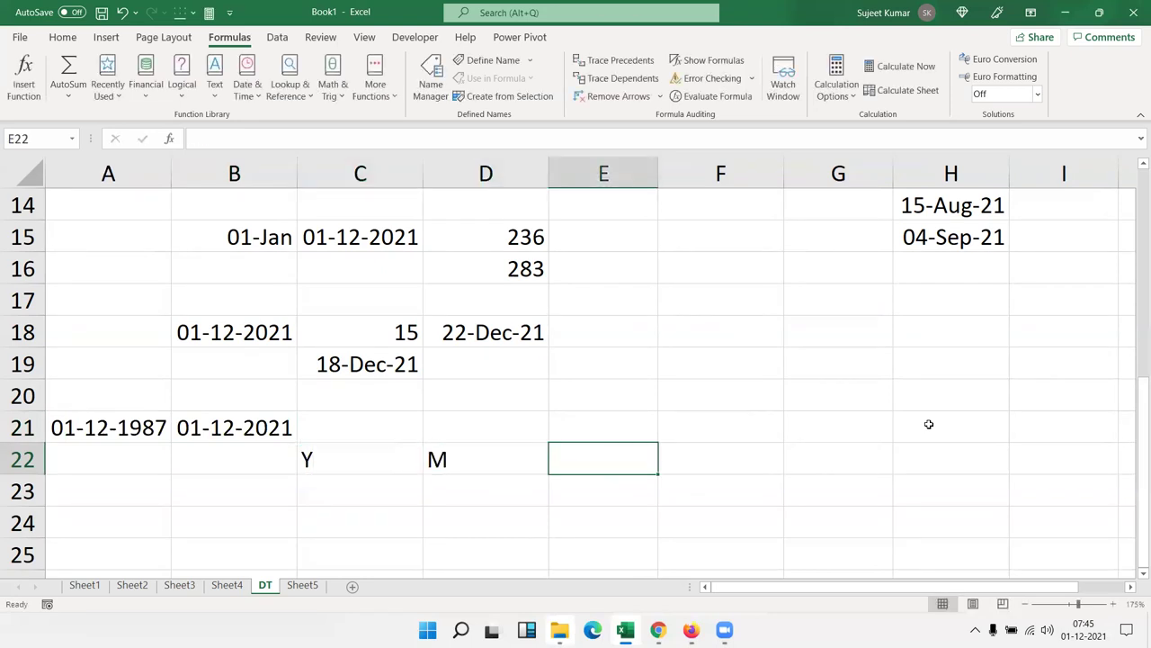
type("D")
key("Return")
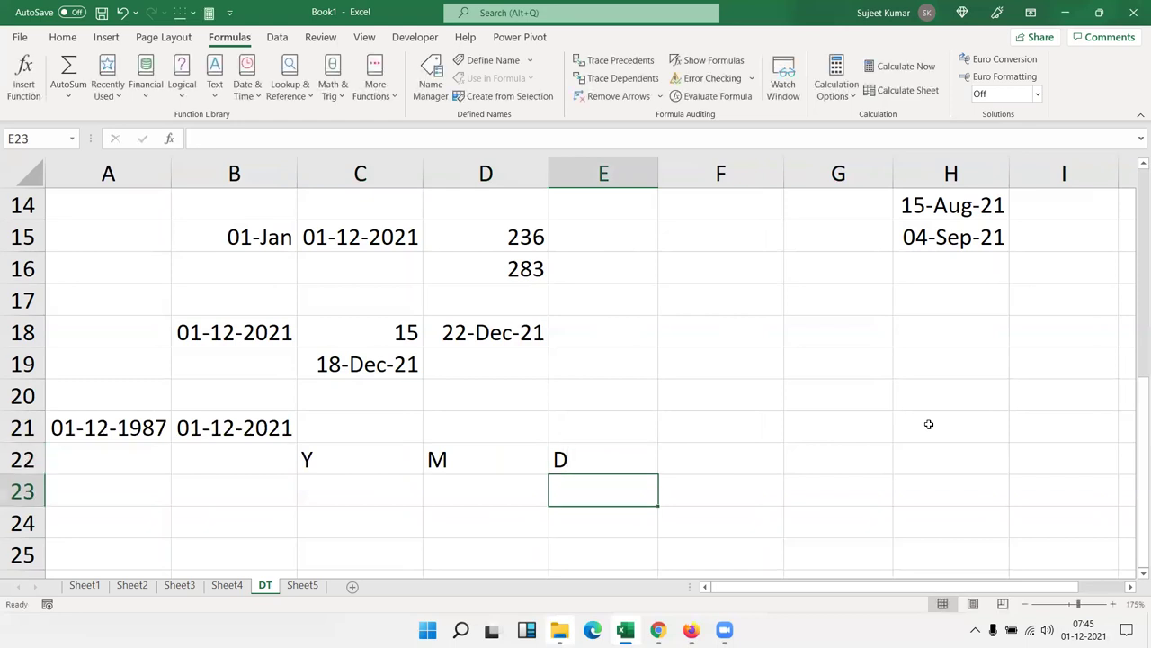
key("Left")
key("Left")
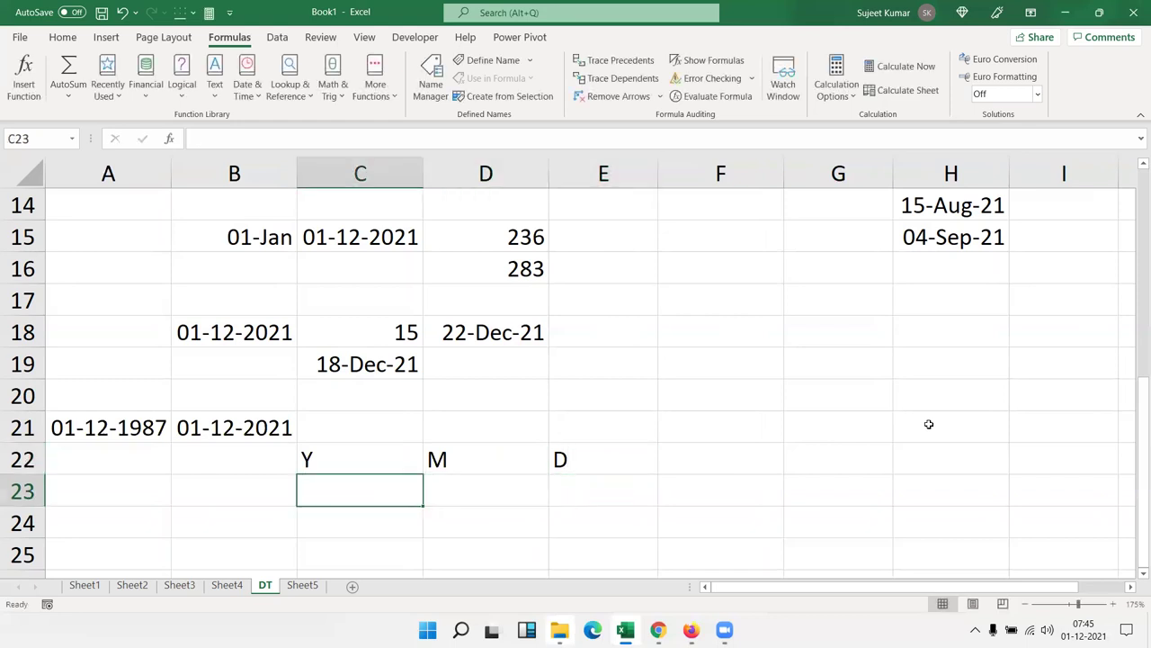
key("Right")
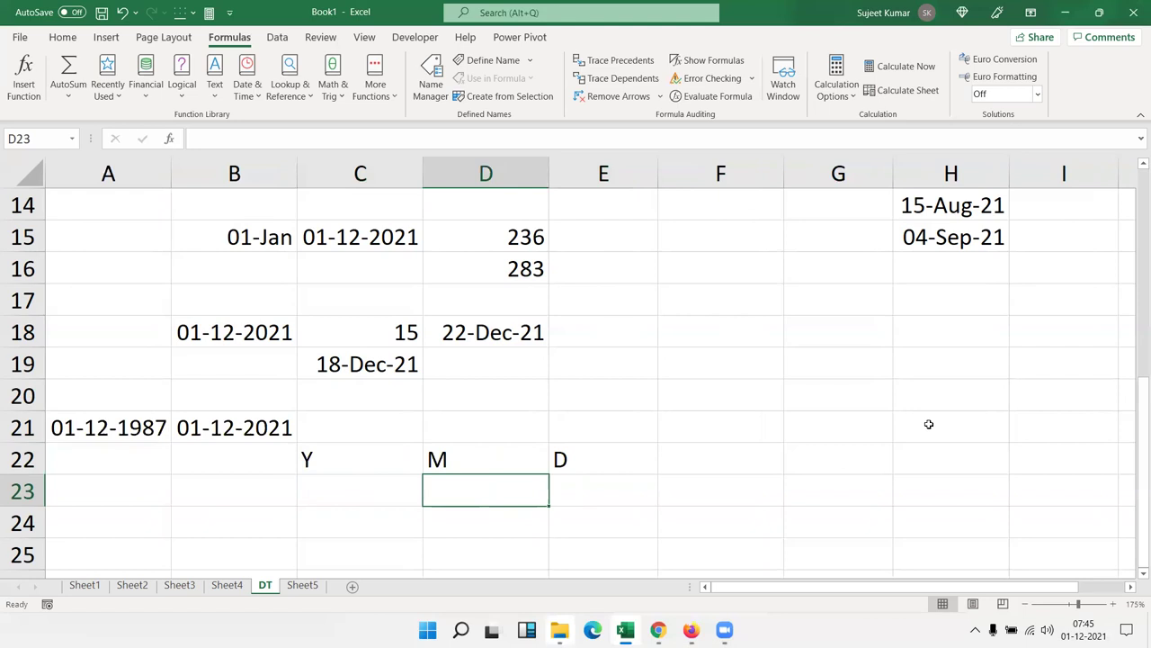
key("Right")
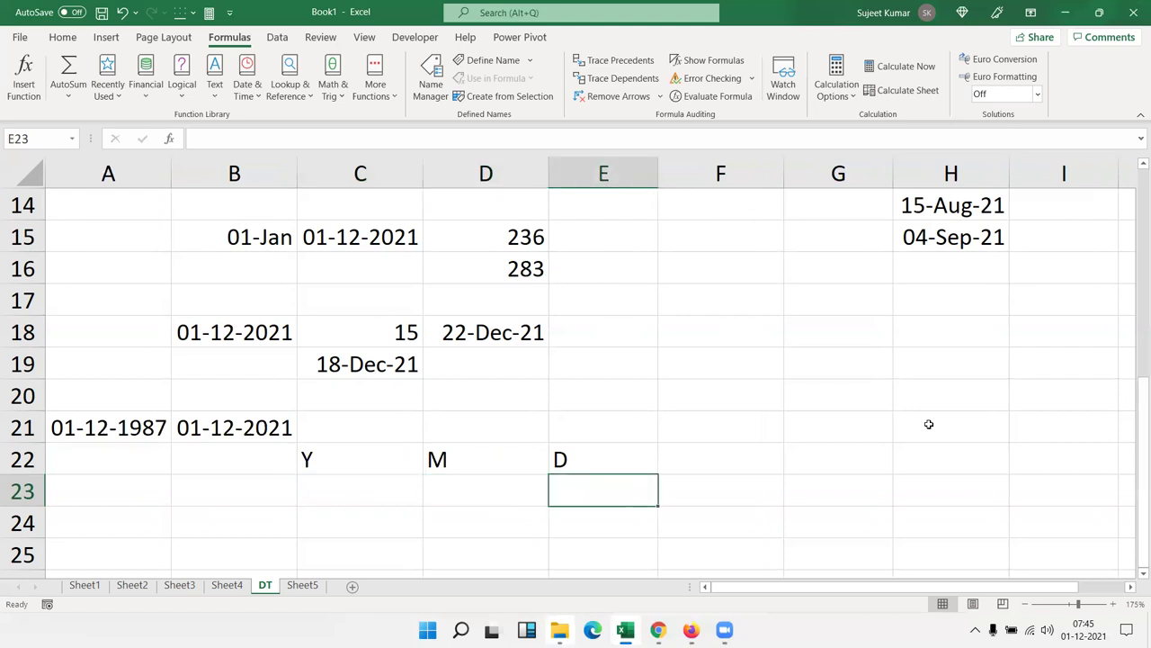
key("Right")
key("Up")
Step: Select along row 22 to H22, then return to the Y column
key("Right")
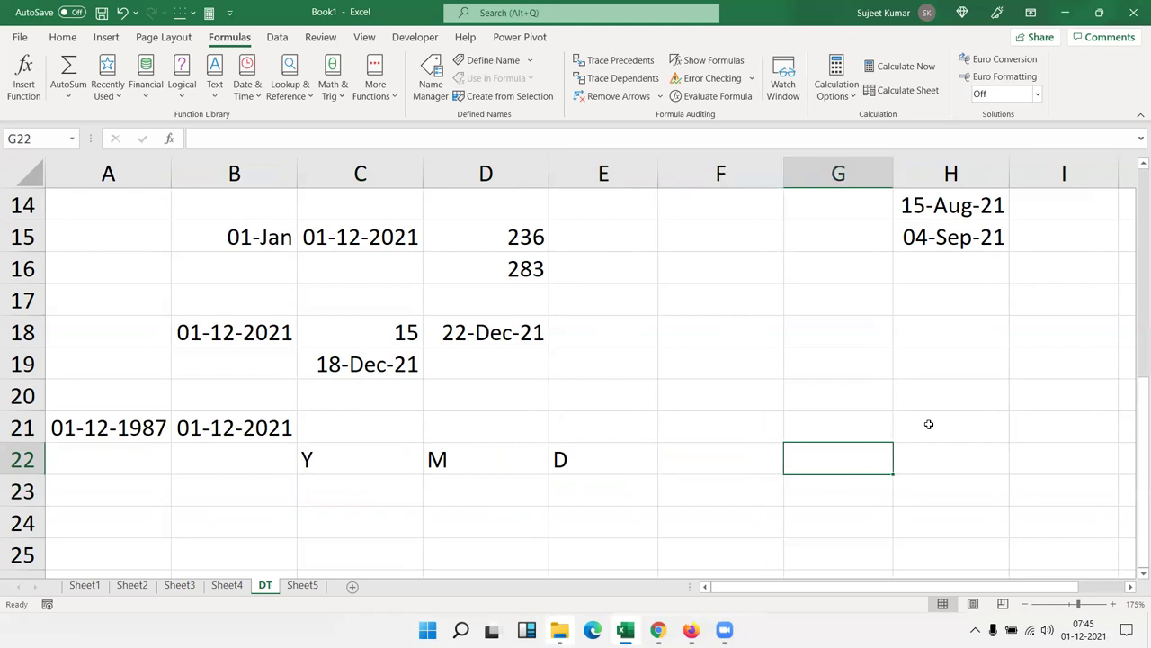
key("Right")
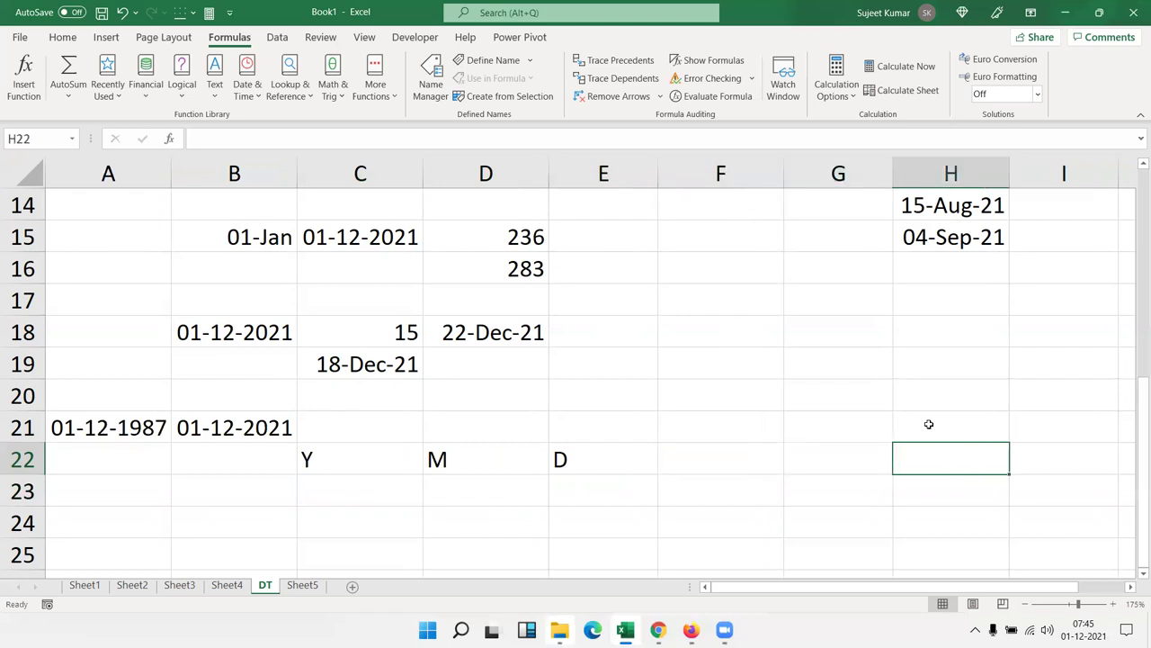
key("shift+Left")
key("shift+Left")
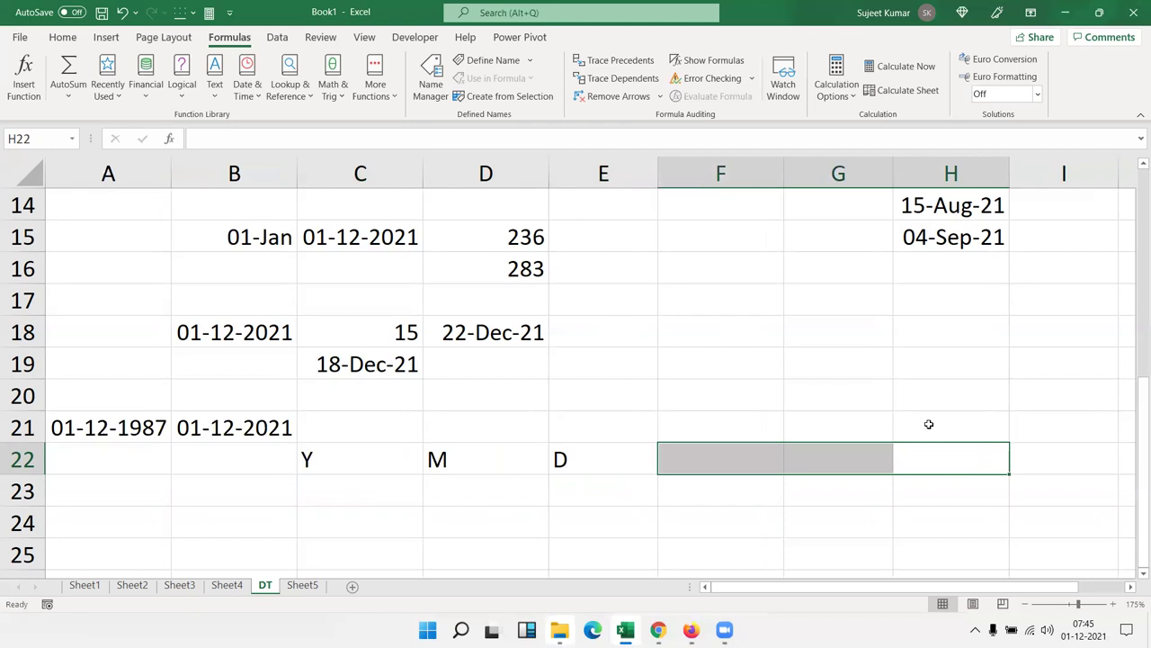
key("Left")
key("Left")
key("Left")
key("Left")
key("Left")
key("Down")
Step: Enter =B21-A21 in C23, which returns 12419 days
key("F2")
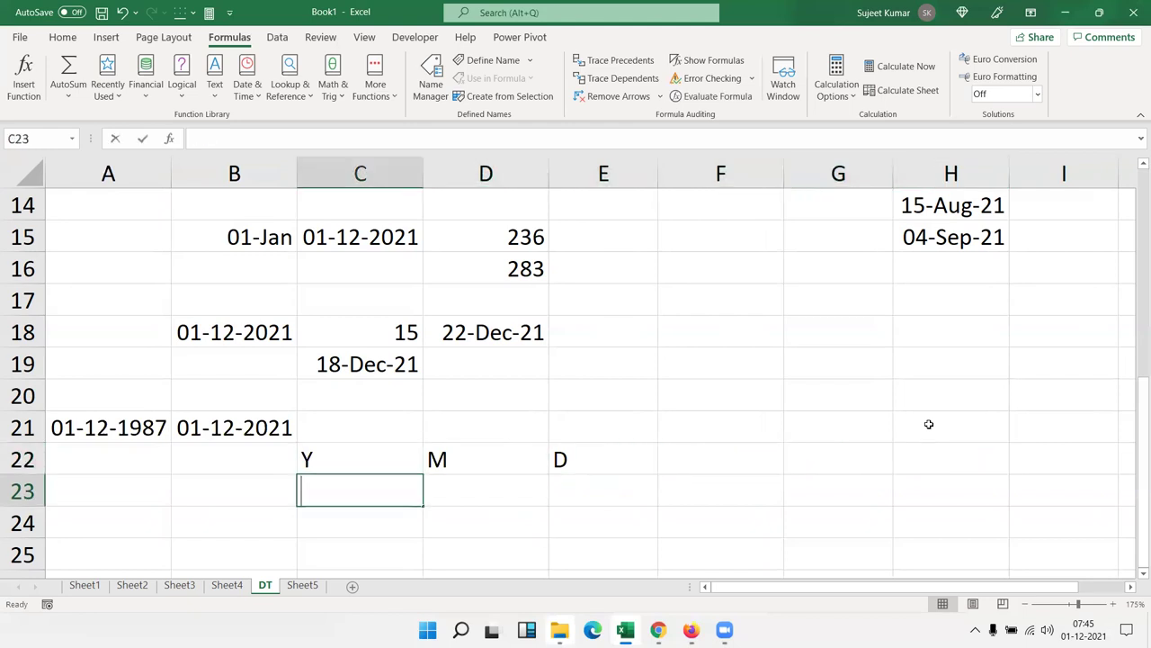
type("=y")
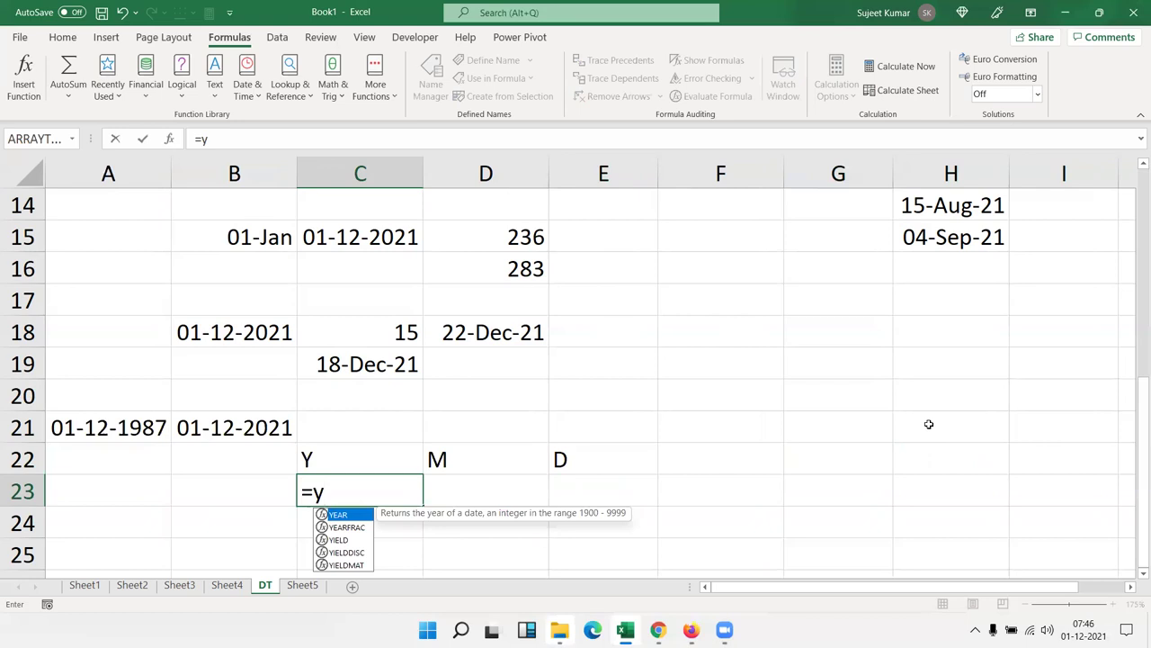
key("BackSpace")
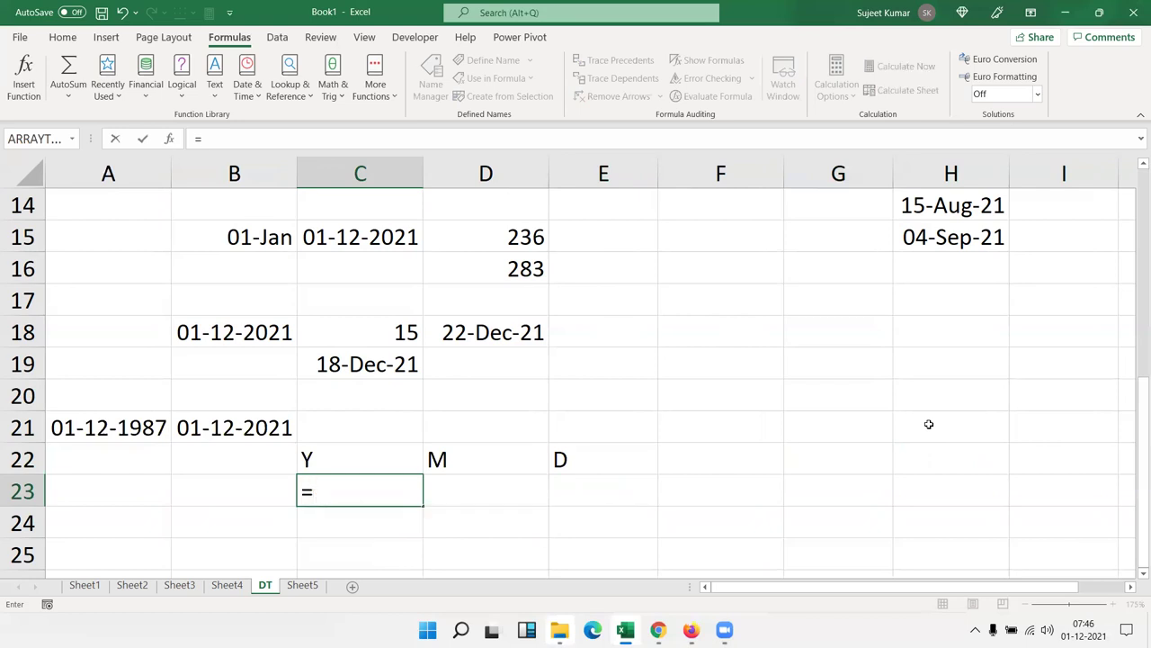
key("Up")
key("Up")
key("Left")
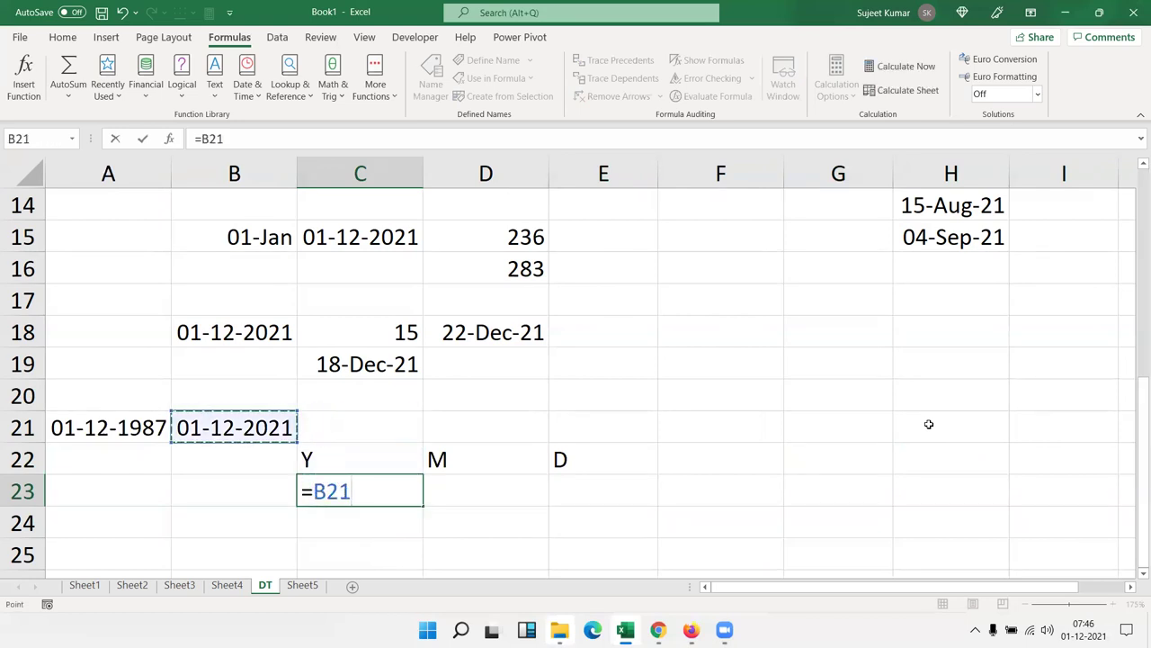
type("-")
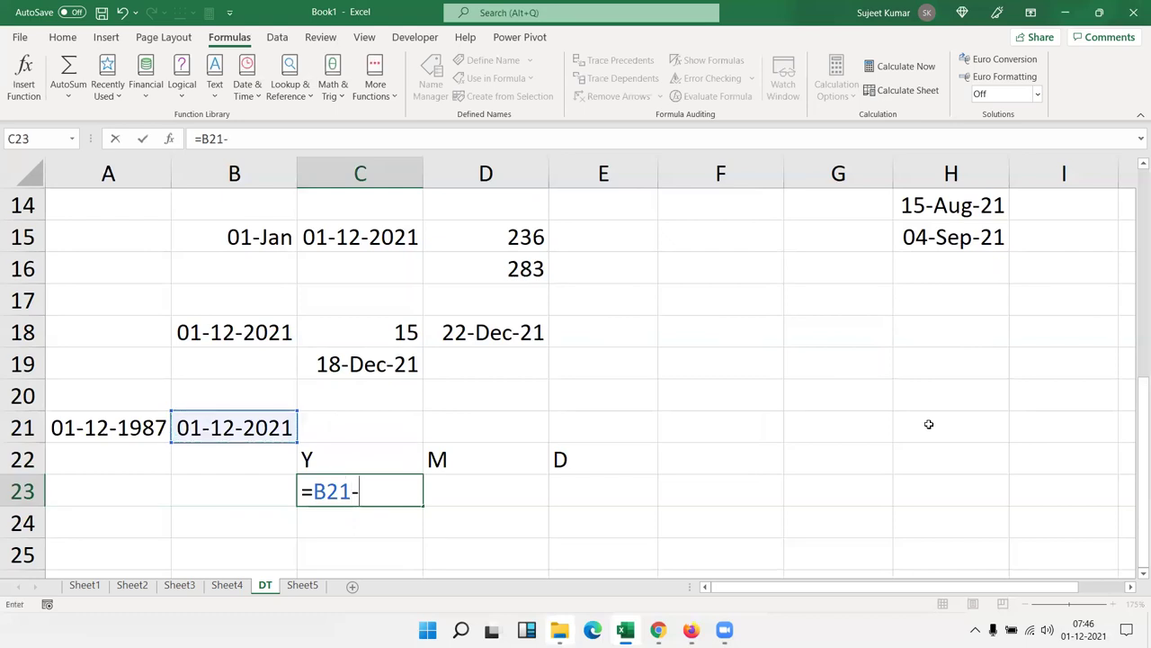
key("Left")
key("Left")
key("Up")
key("Up")
key("Return")
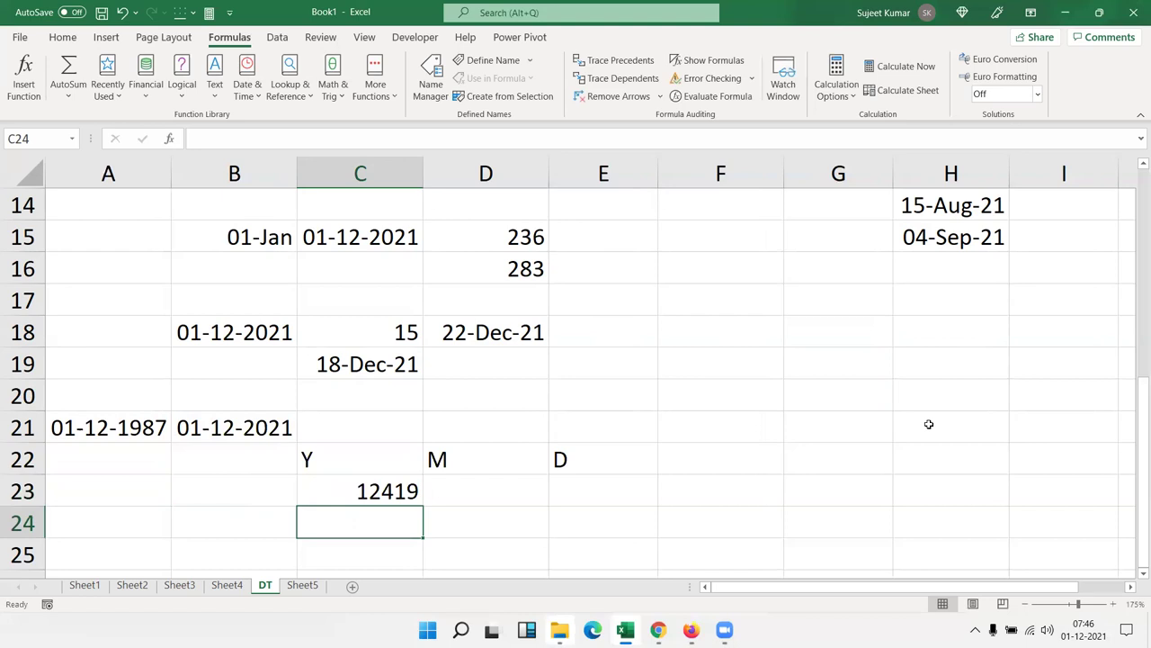
key("Up")
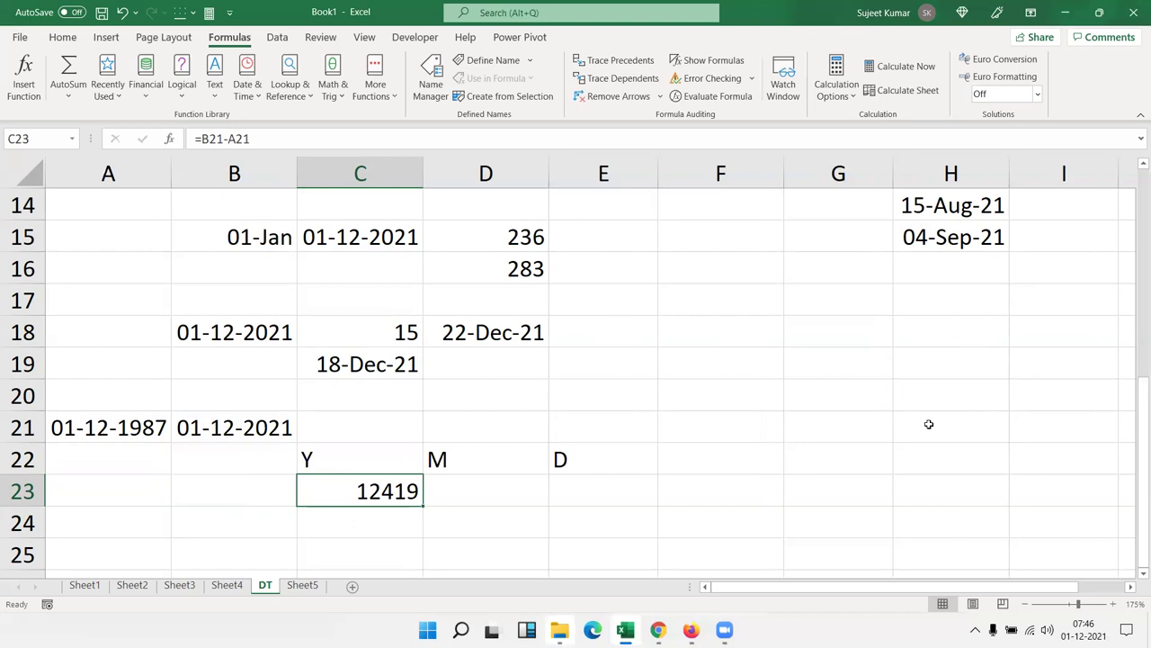
Step: Move the 12419 day count from C23 down to C24
key("ctrl+x")
key("Down")
key("ctrl+v")
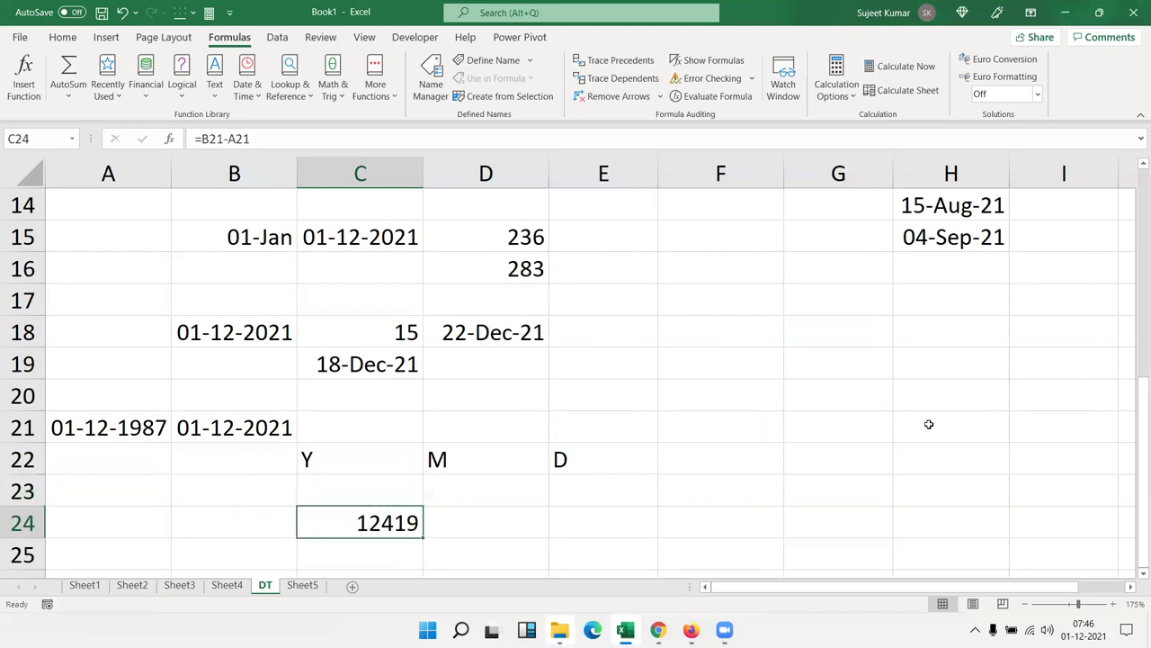
key("Up")
Step: Enter =DATEDIF(A21,B21,"y") in C23, returning 34 years
type("=da")
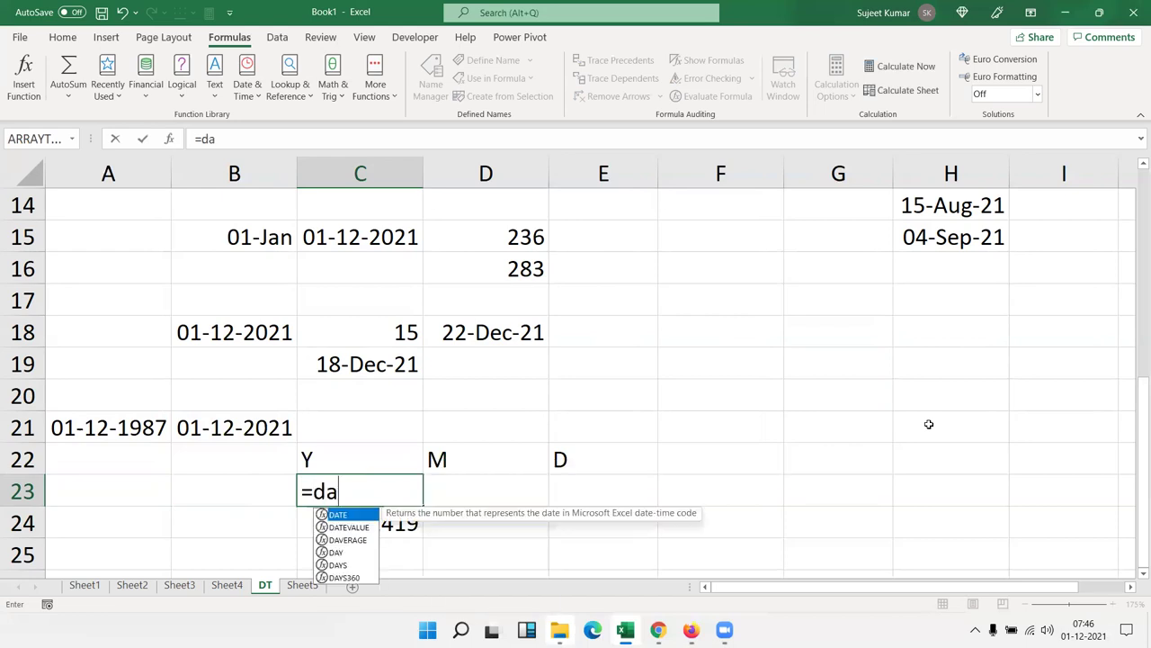
type("te")
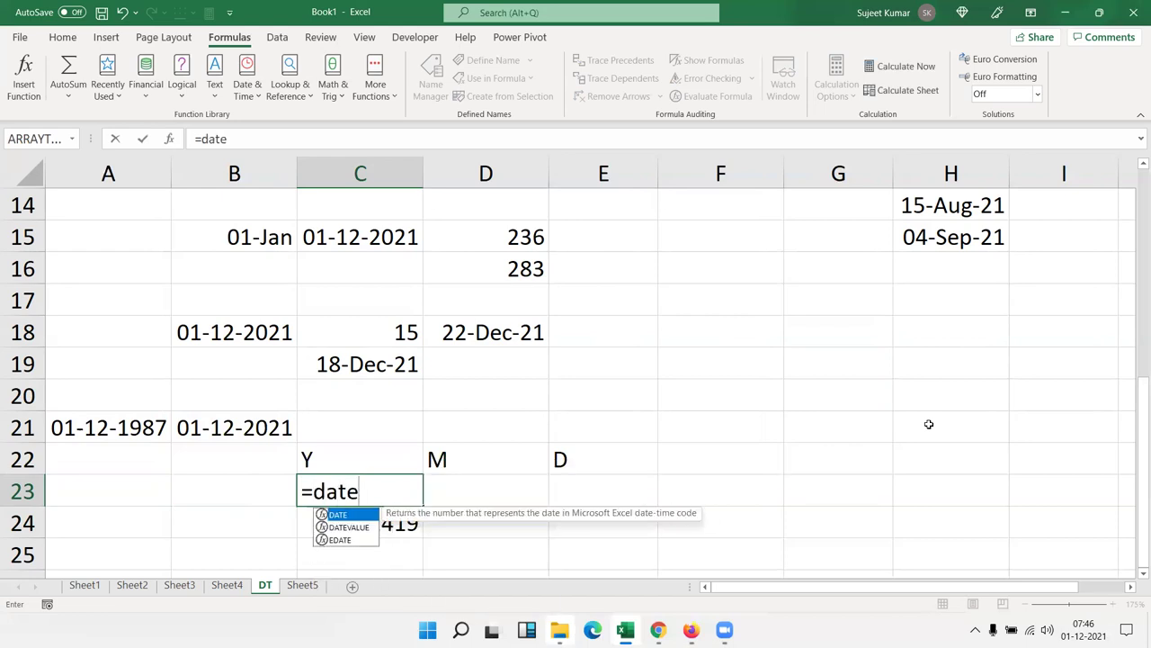
type("dif")
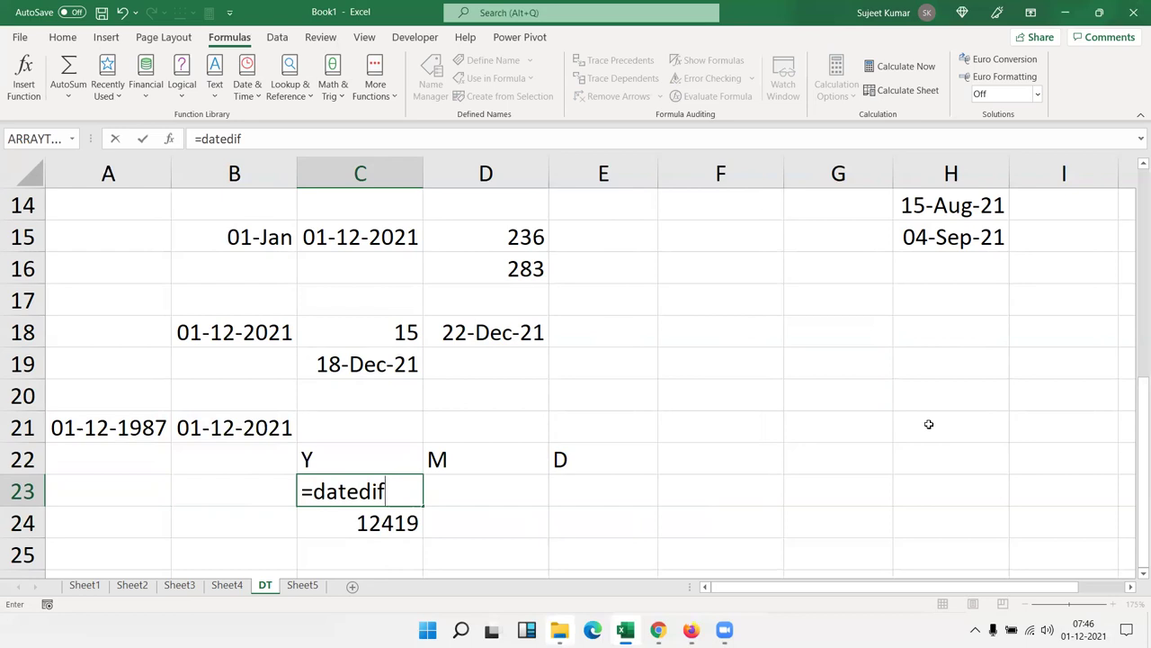
type("(")
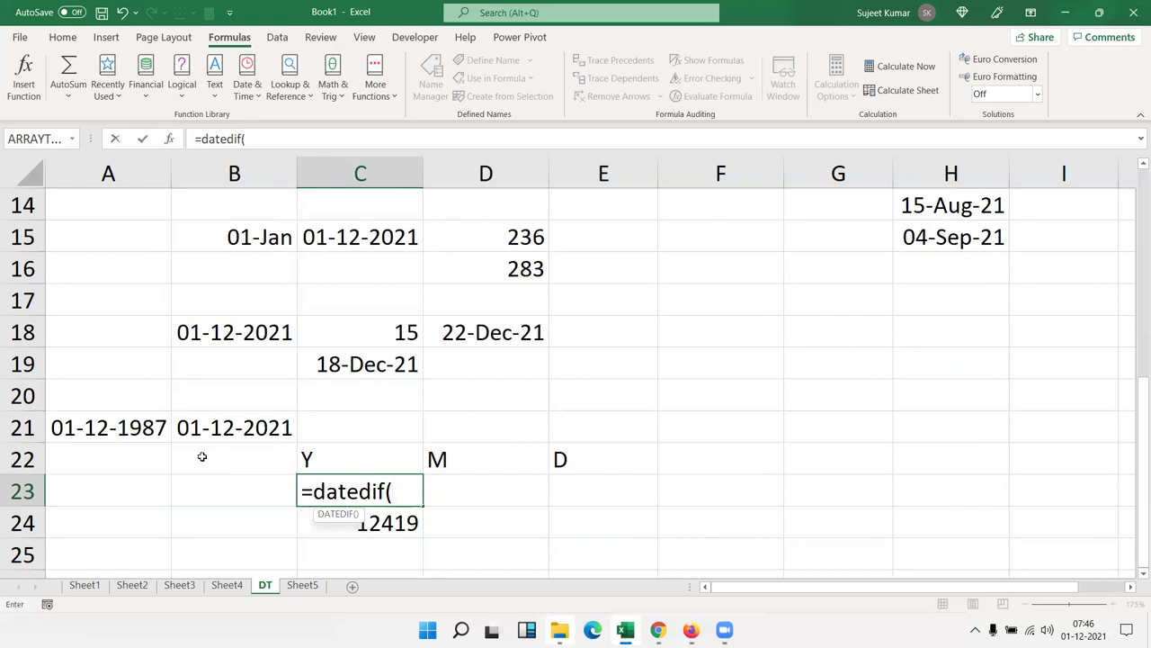
left_click(113, 421)
type(",")
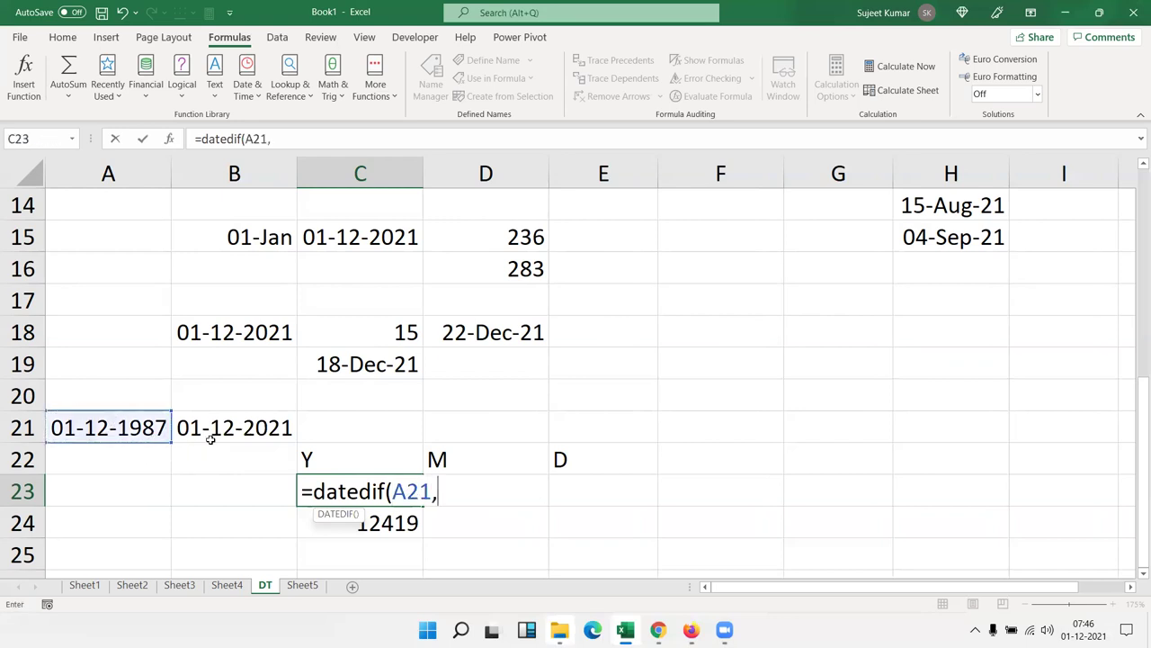
left_click(222, 433)
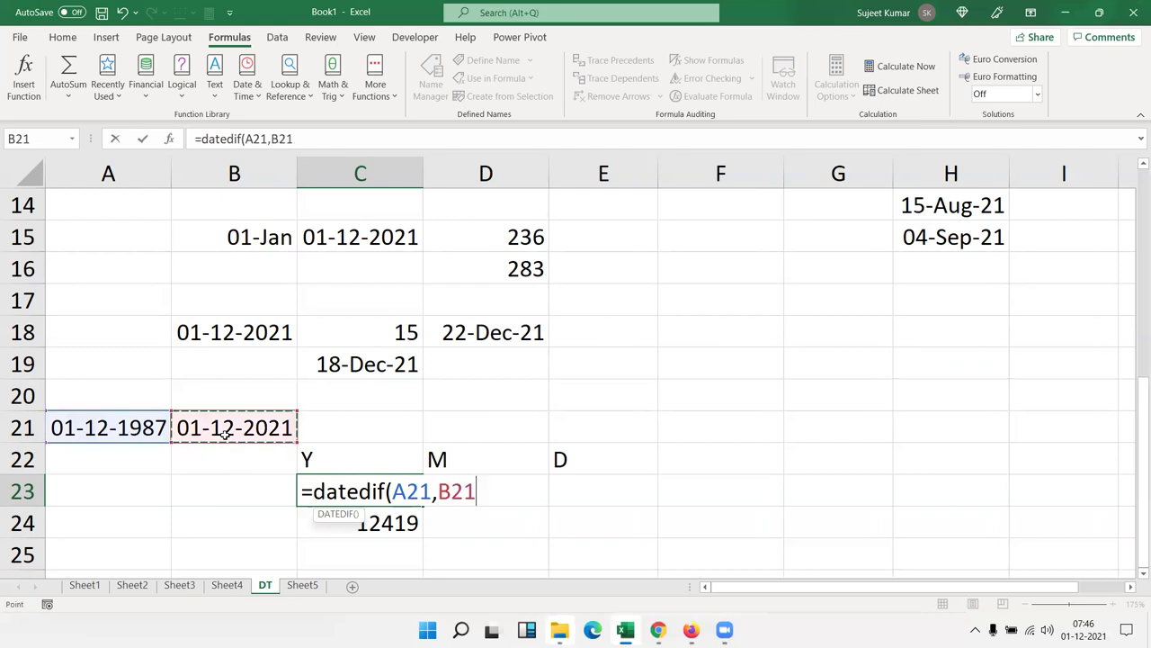
type(",")
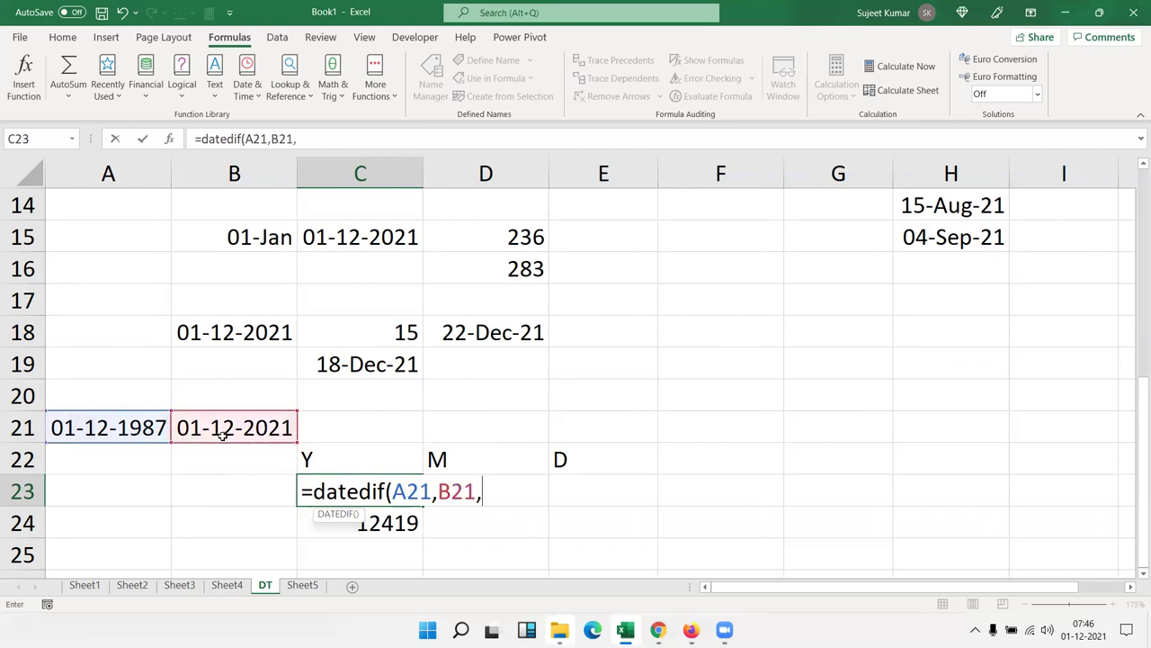
type("\"")
type("y")
type("\"")
key("Return")
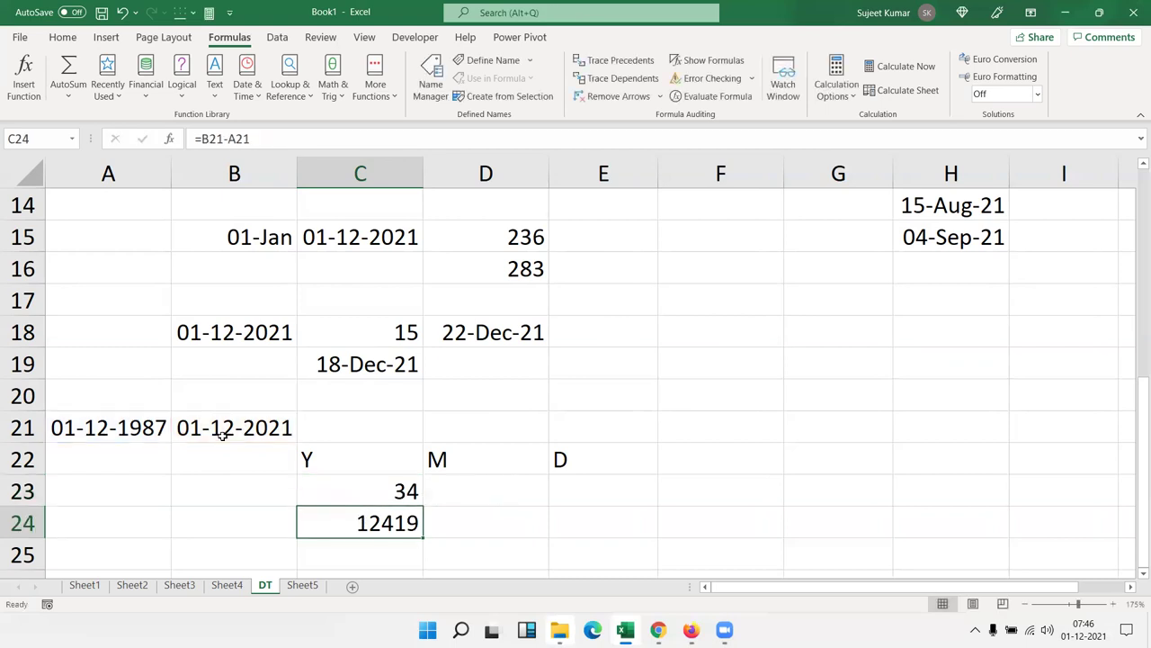
key("Up")
key("Right")
Step: Enter =DATEDIF(A21,B21,"m") in D23 and type 408 total months in D24
type("=")
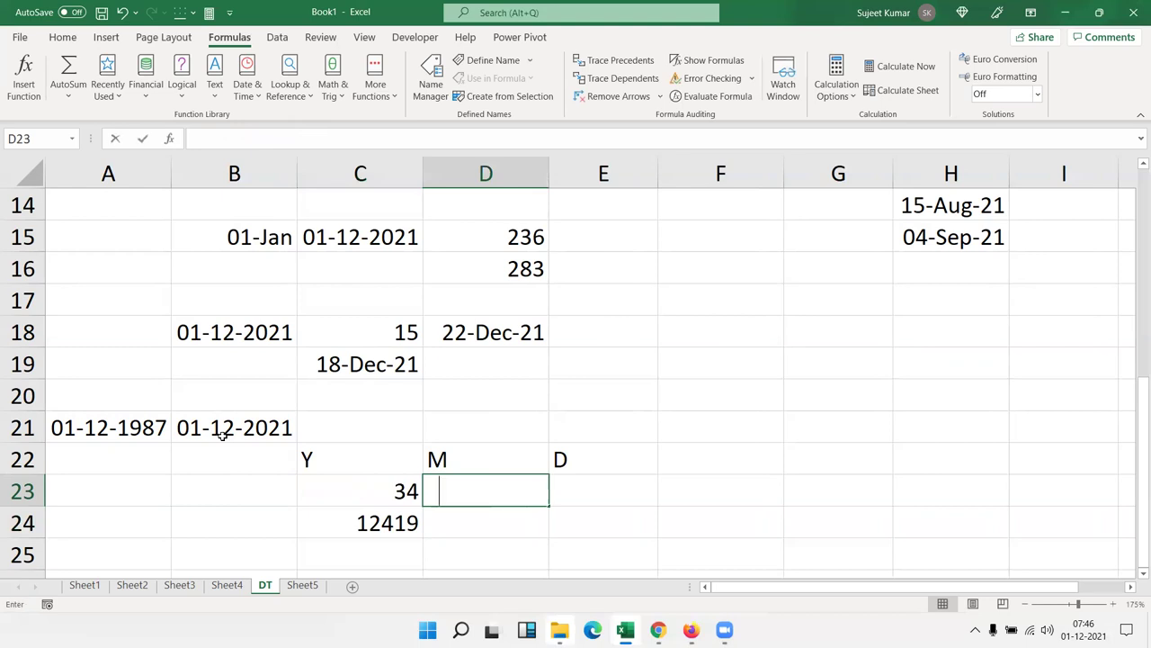
type("datedif(")
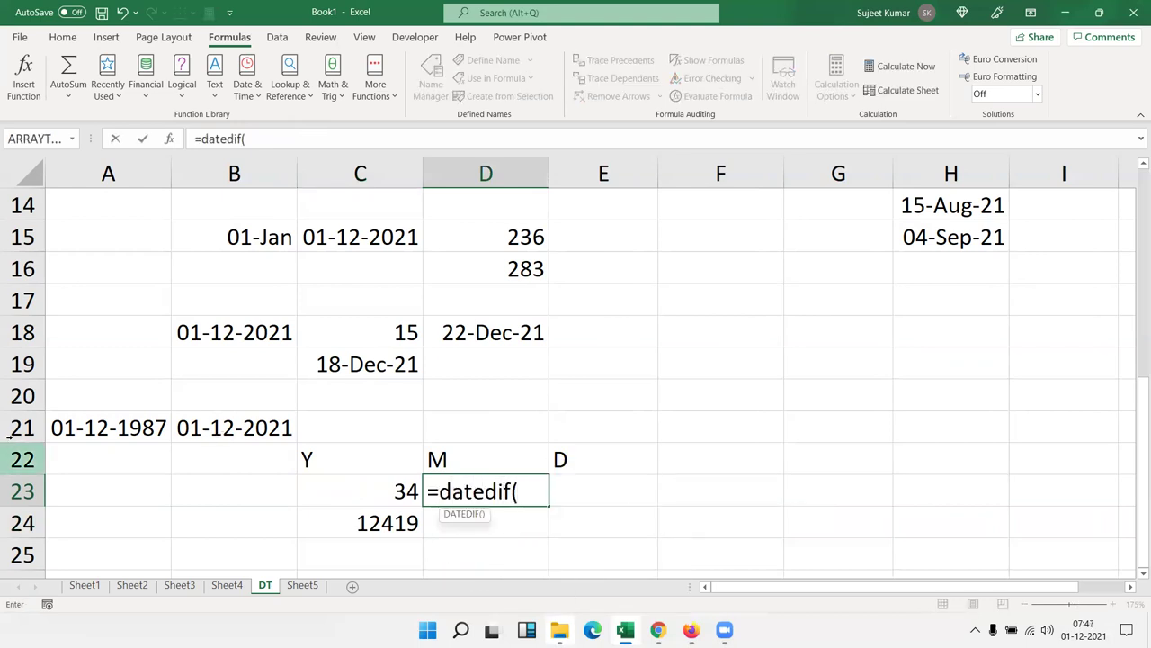
left_click(82, 420)
type(",")
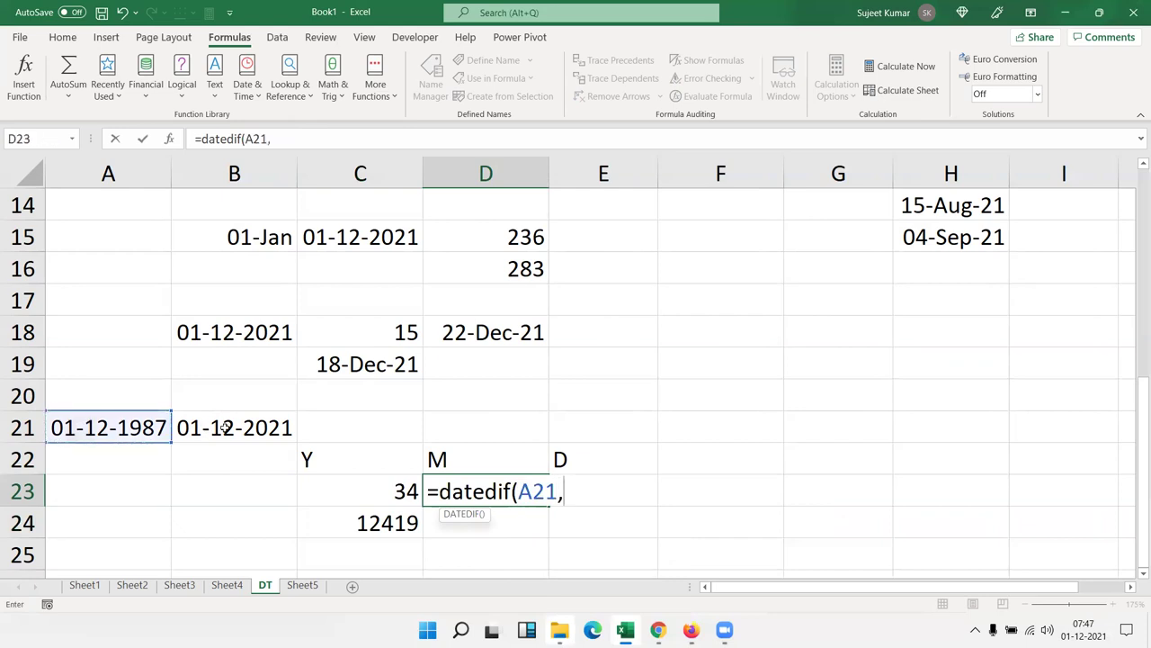
left_click(227, 427)
type(",")
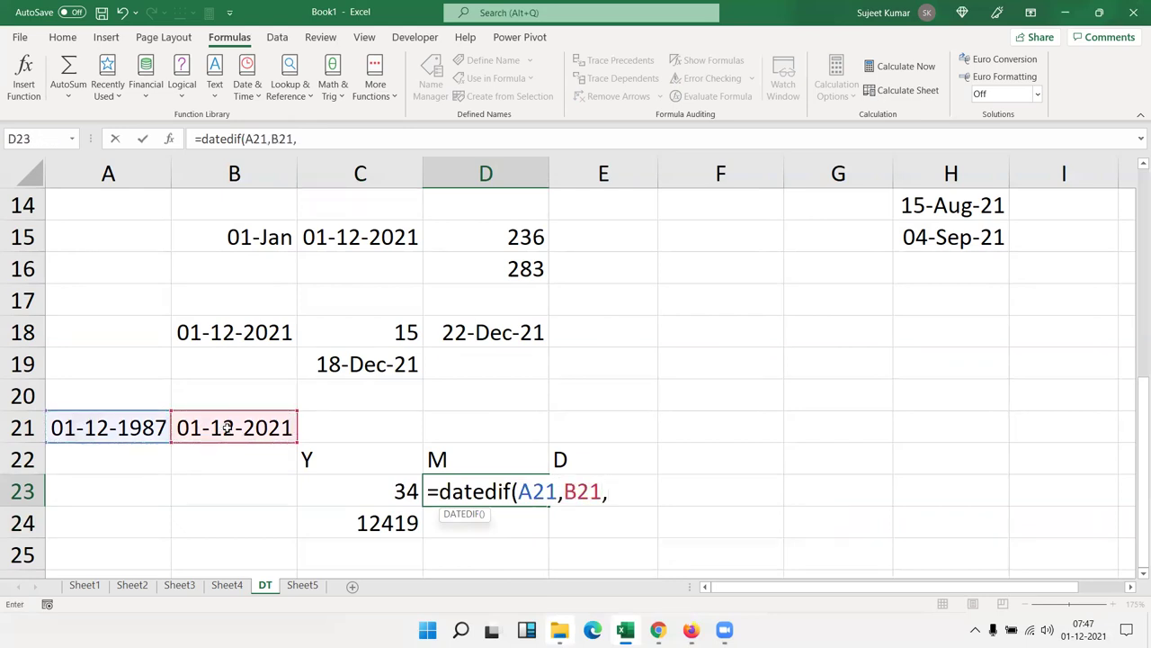
type("\"m\"")
key("Return")
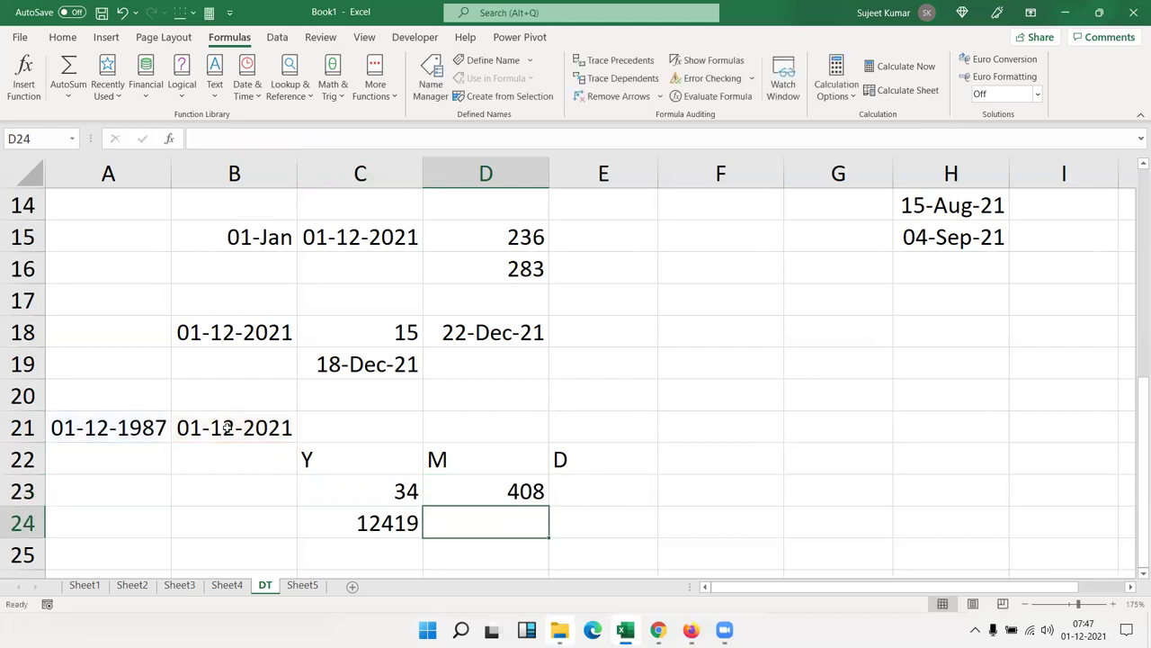
type("408")
key("Up")
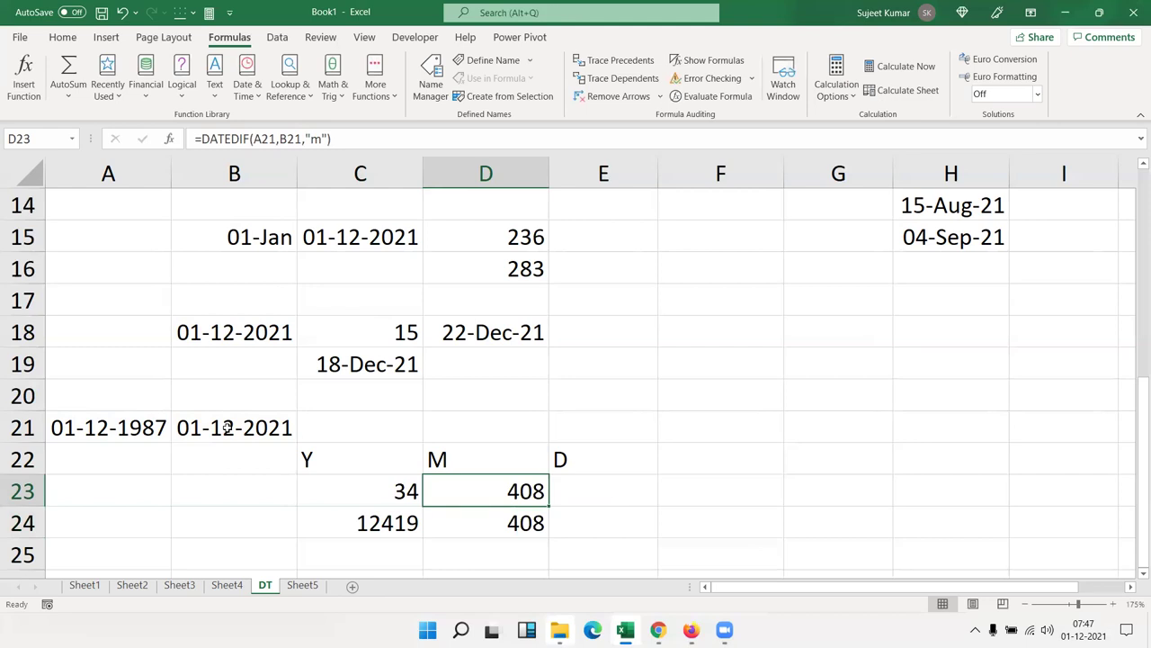
Step: Change the D23 unit from "m" to "ym", giving 0 leftover months
key("F2")
key("Left")
key("Left")
key("Left")
key("Left")
key("Right")
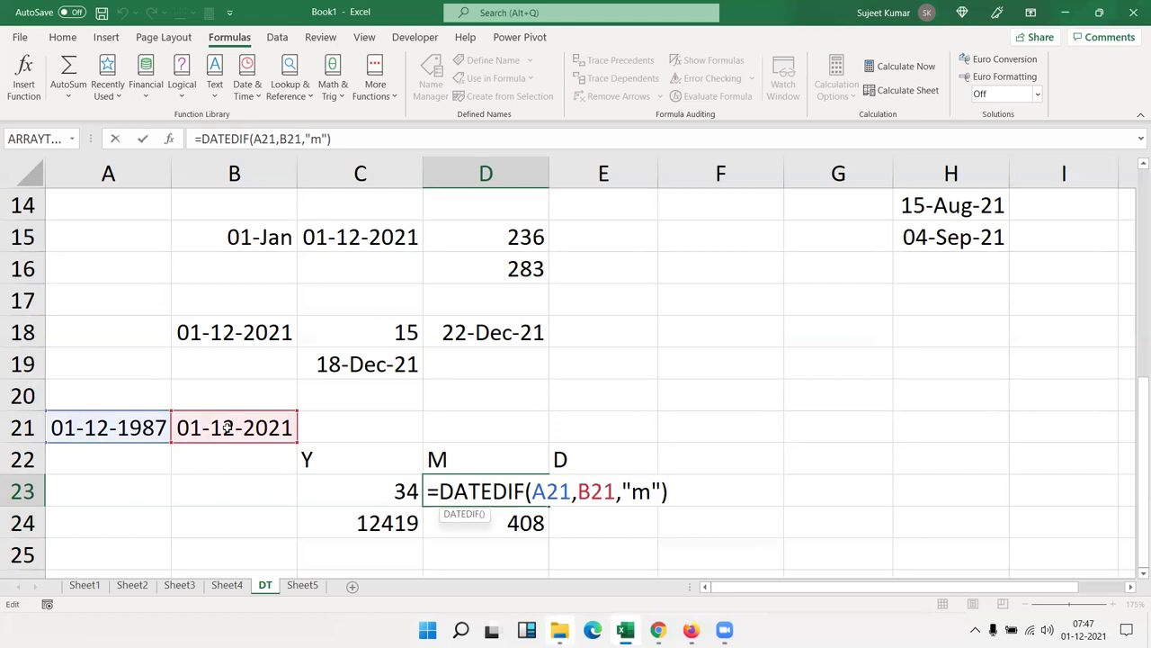
type("y")
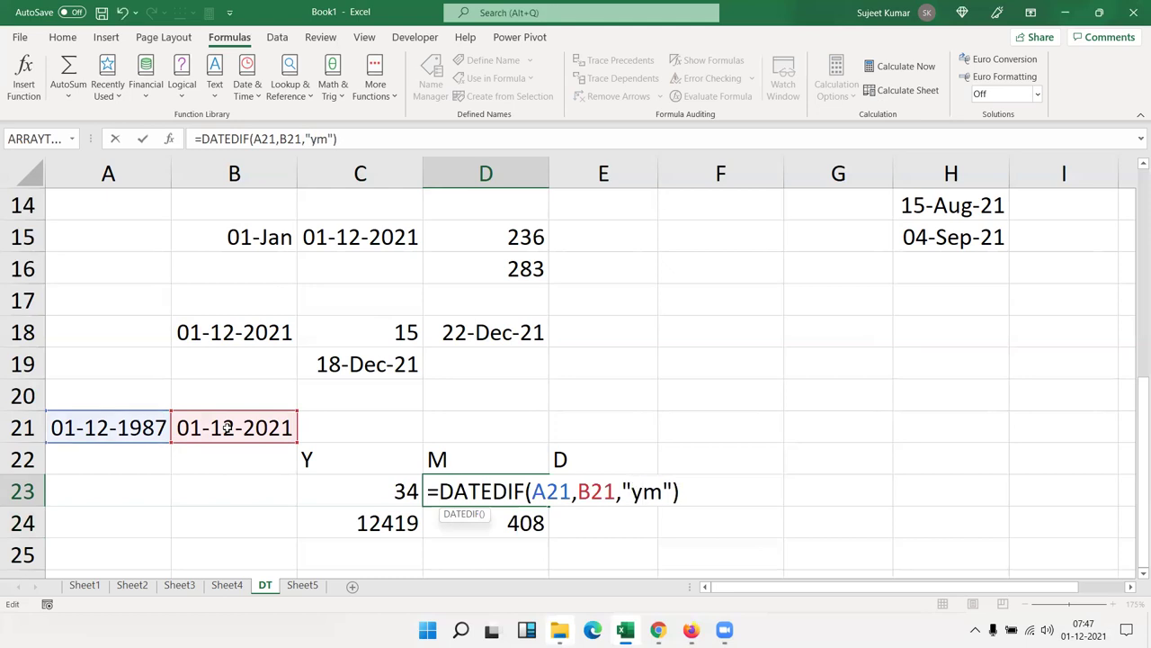
key("Return")
key("Up")
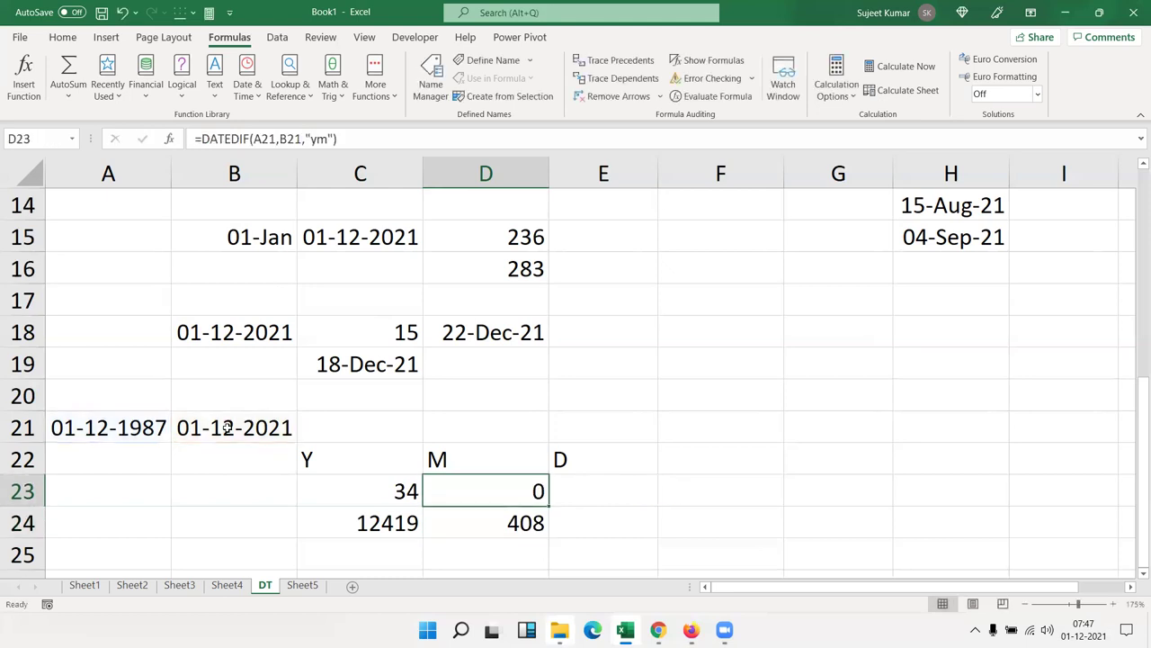
key("Right")
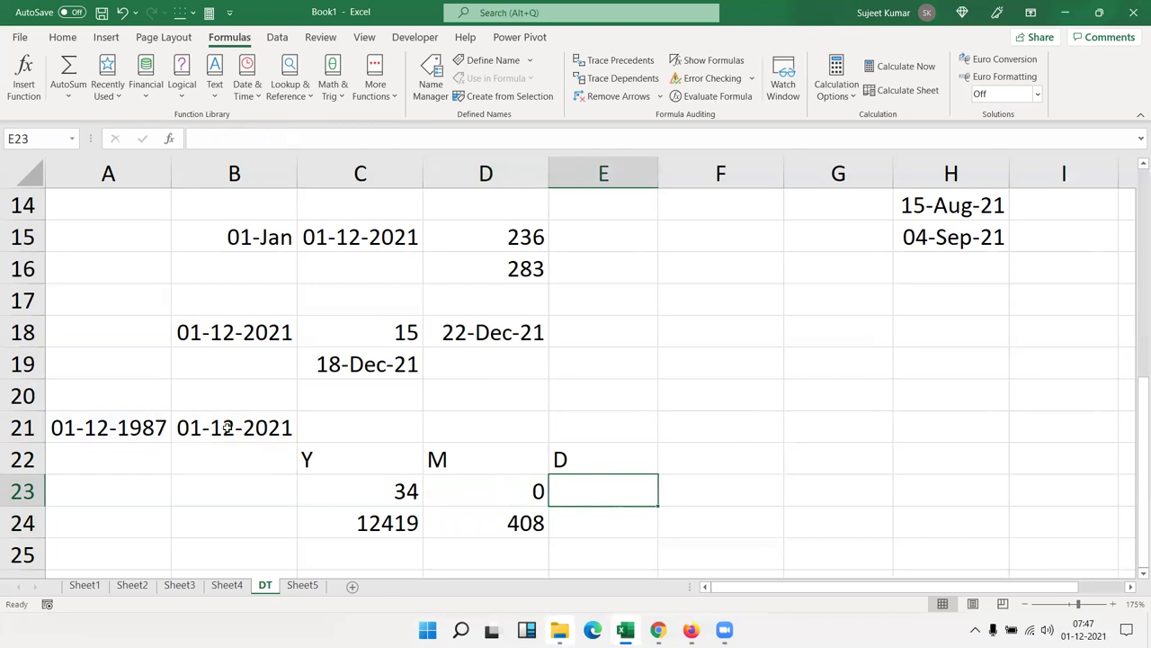
Step: Enter =DATEDIF(A21,B21,"md") in E23, returning 0 leftover days
type("=d")
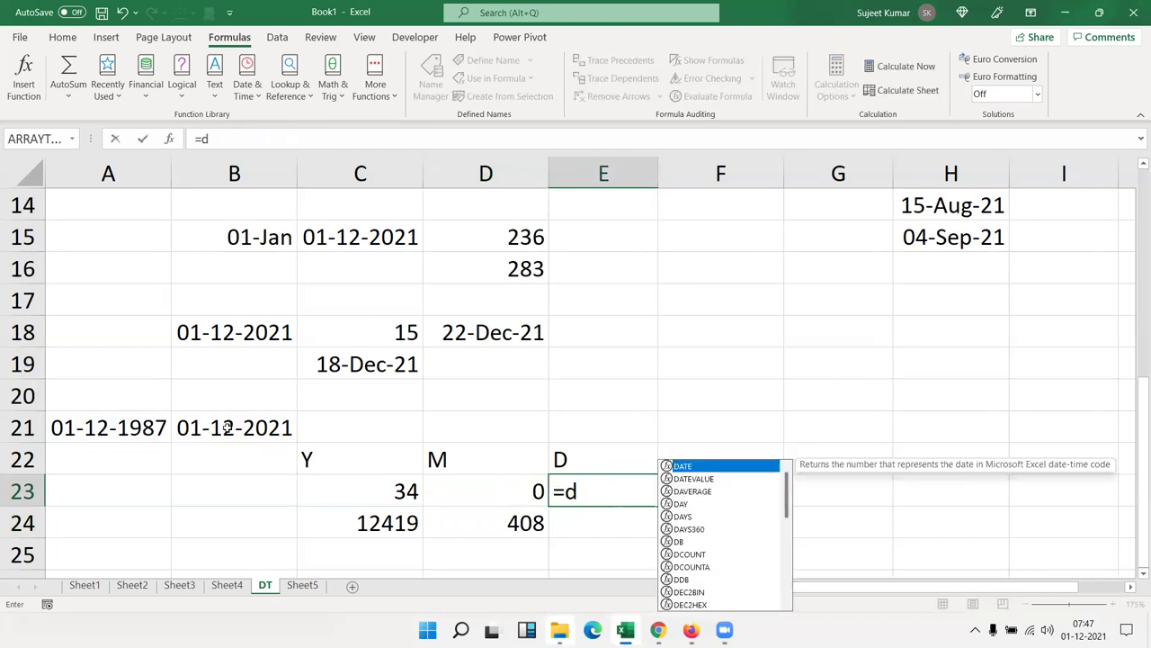
type("a")
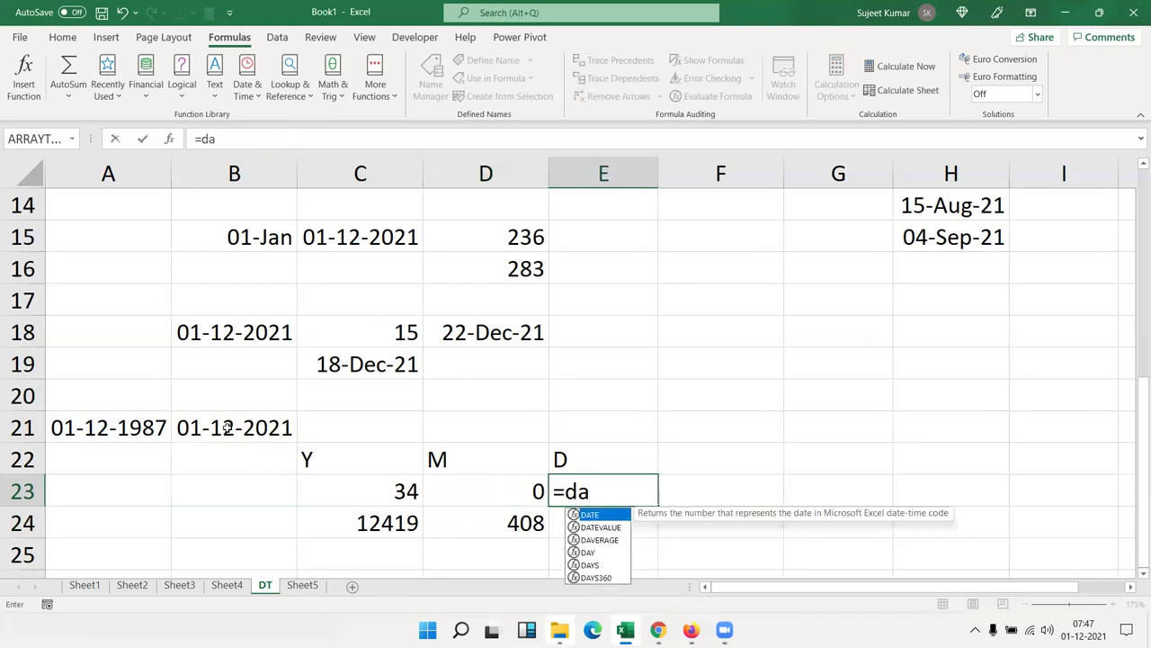
type("tedif")
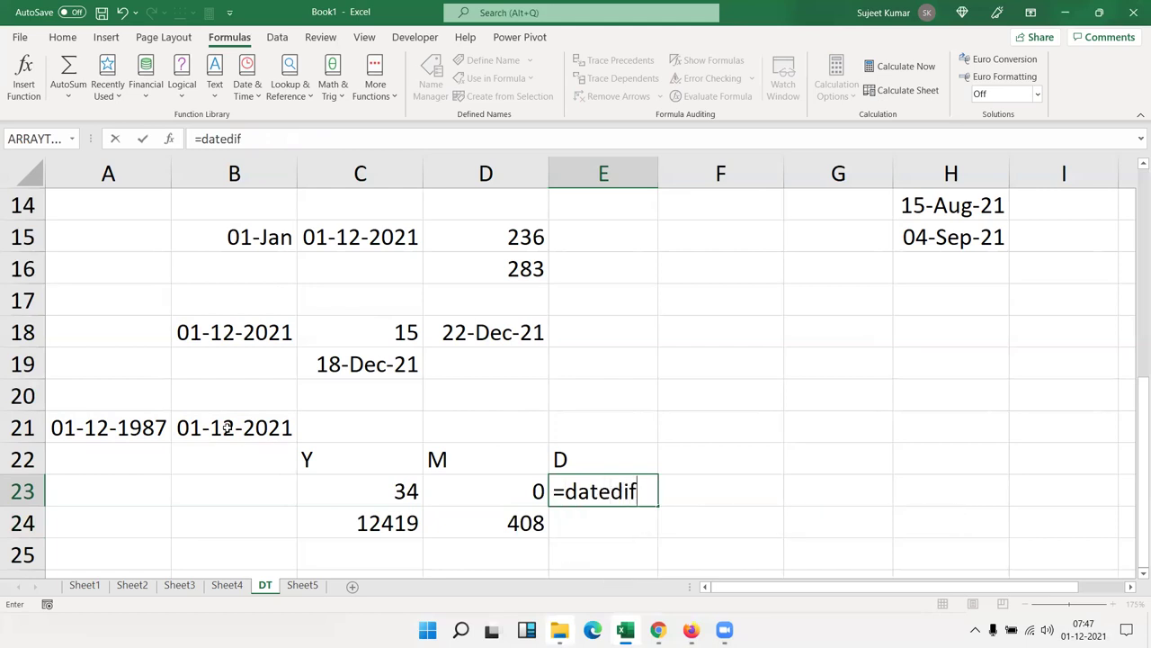
type("(")
left_click(56, 428)
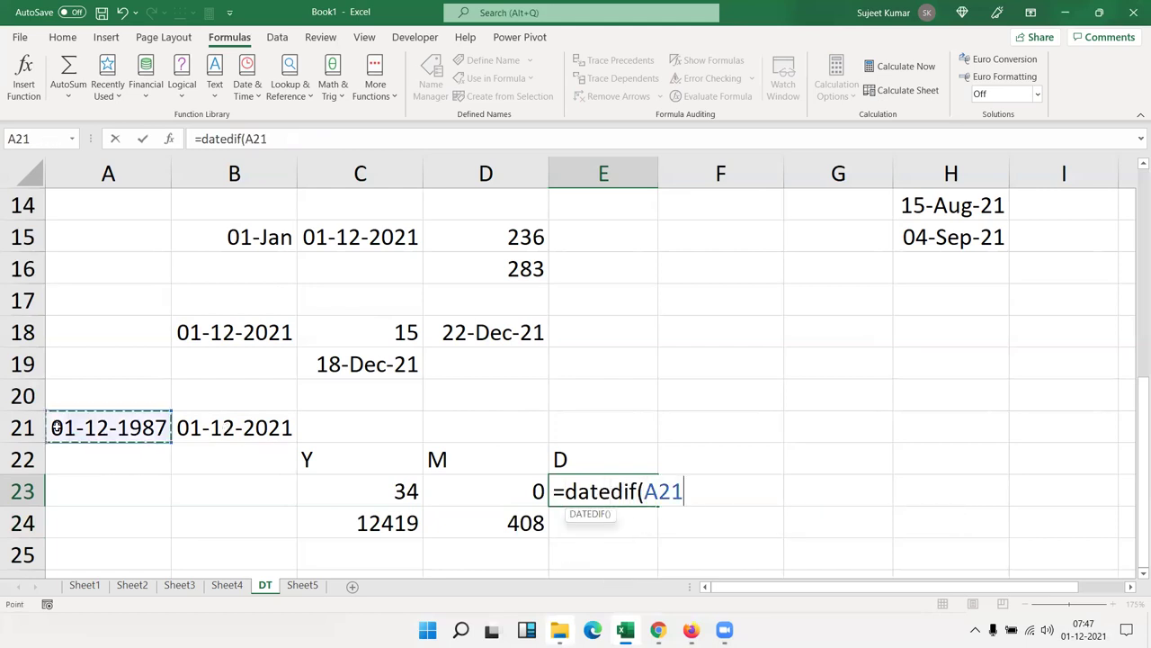
type(",")
left_click(200, 426)
type(",")
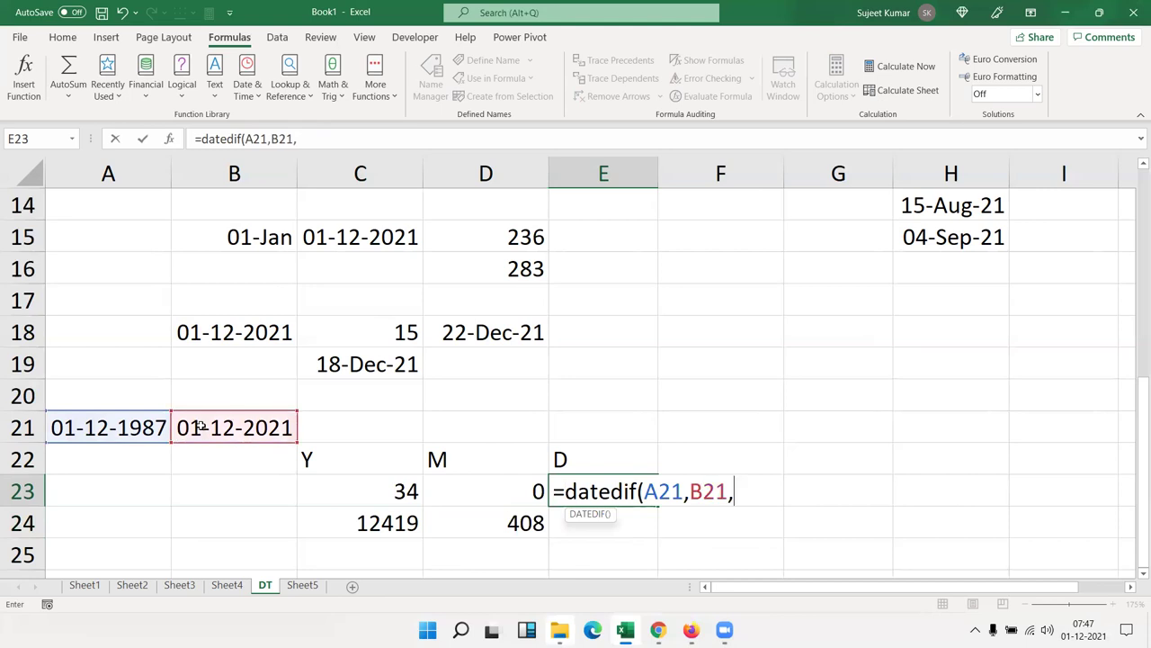
type("\"")
type("m")
type("d\")")
key("Return")
key("Up")
key("Left")
key("Left")
key("Left")
key("Left")
key("Up")
key("Up")
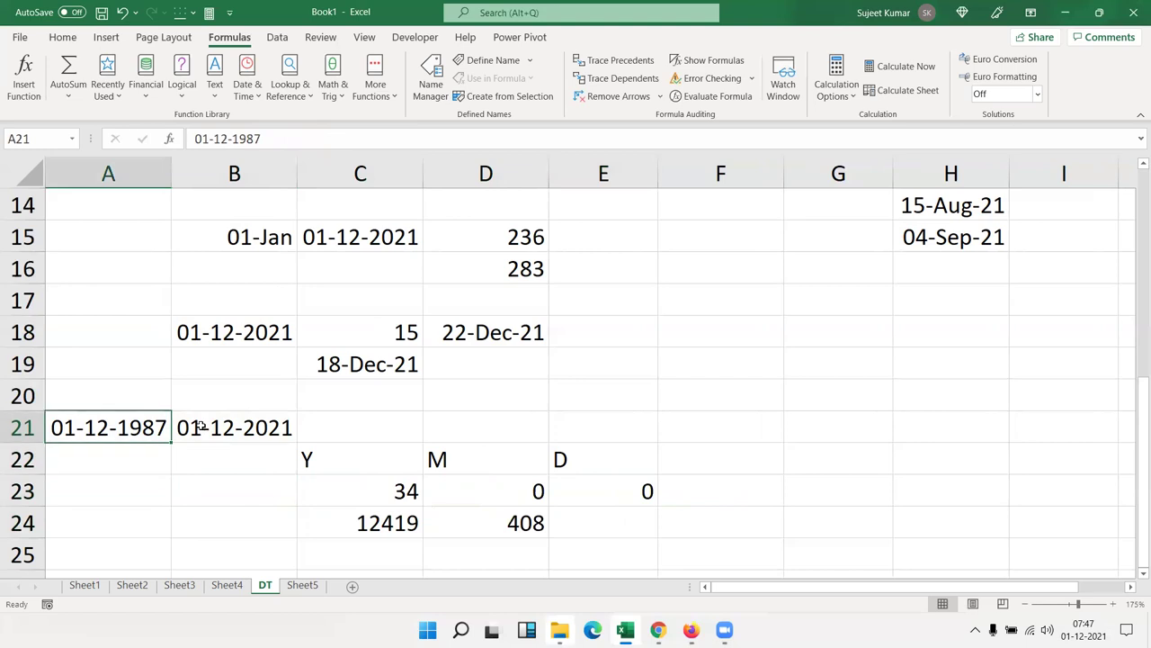
key("F2")
key("Left")
key("Left")
key("Left")
key("Left")
key("Left")
key("Left")
key("shift+Right")
key("shift+Right")
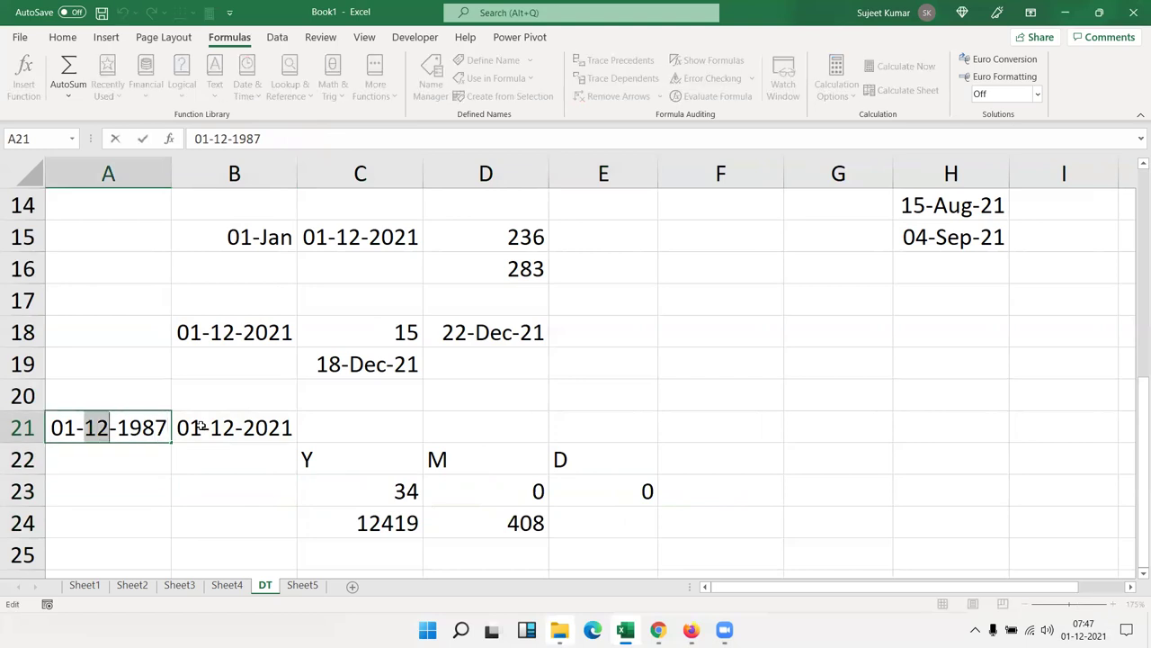
type("8")
key("Return")
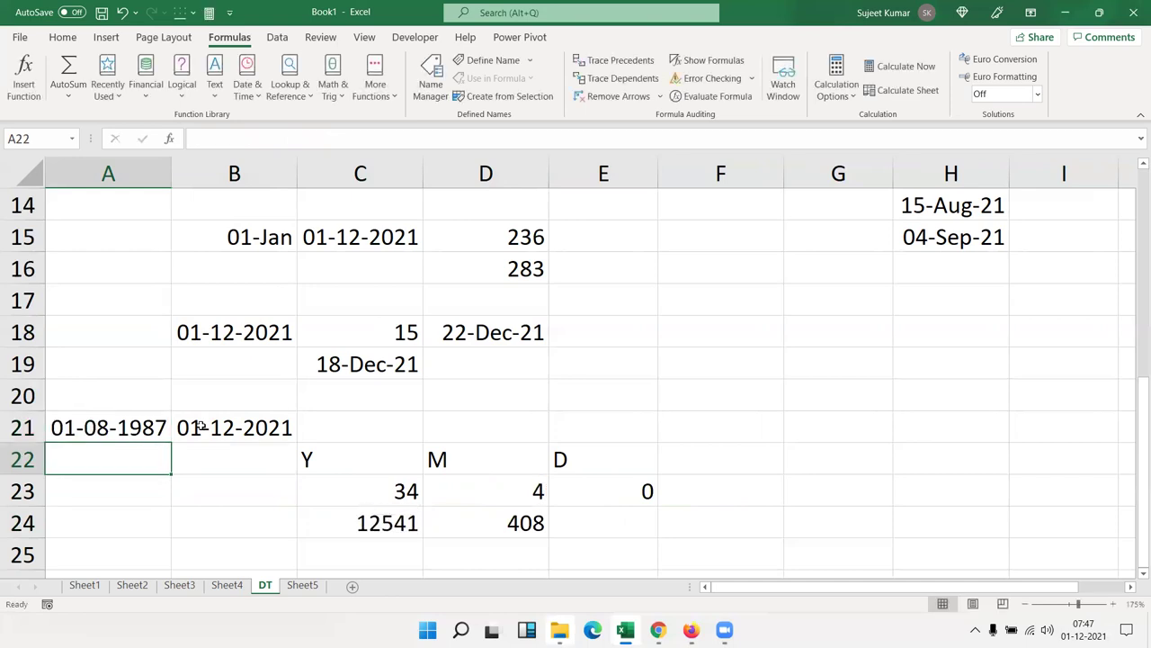
key("Up")
key("F2")
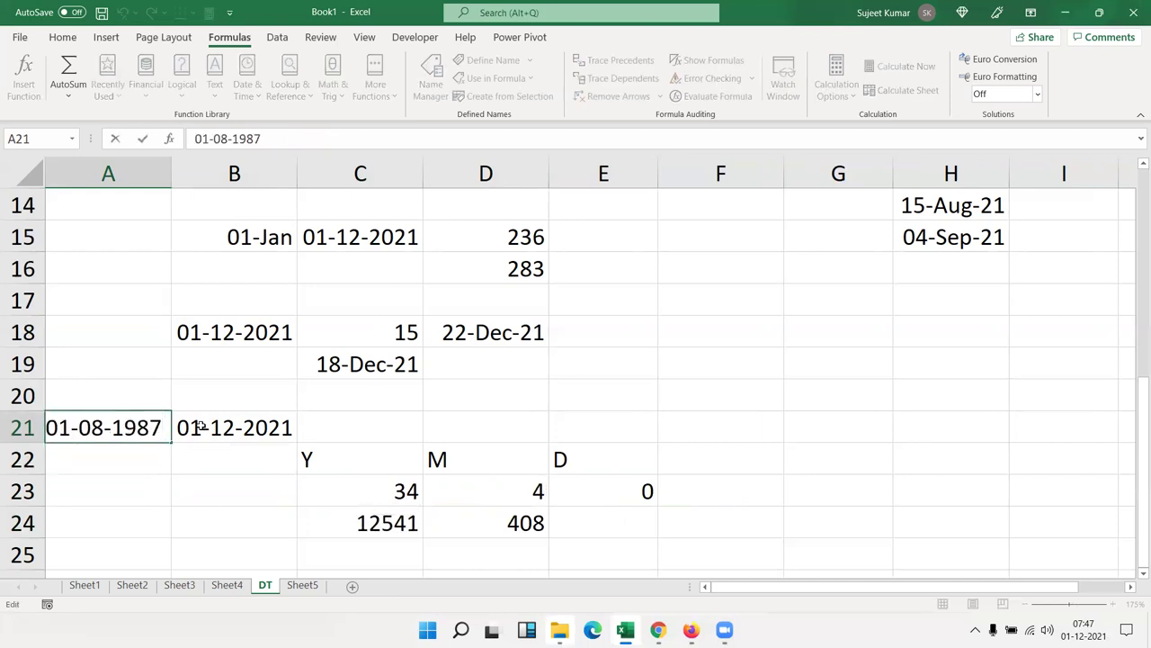
left_click_drag(47, 428, 72, 428)
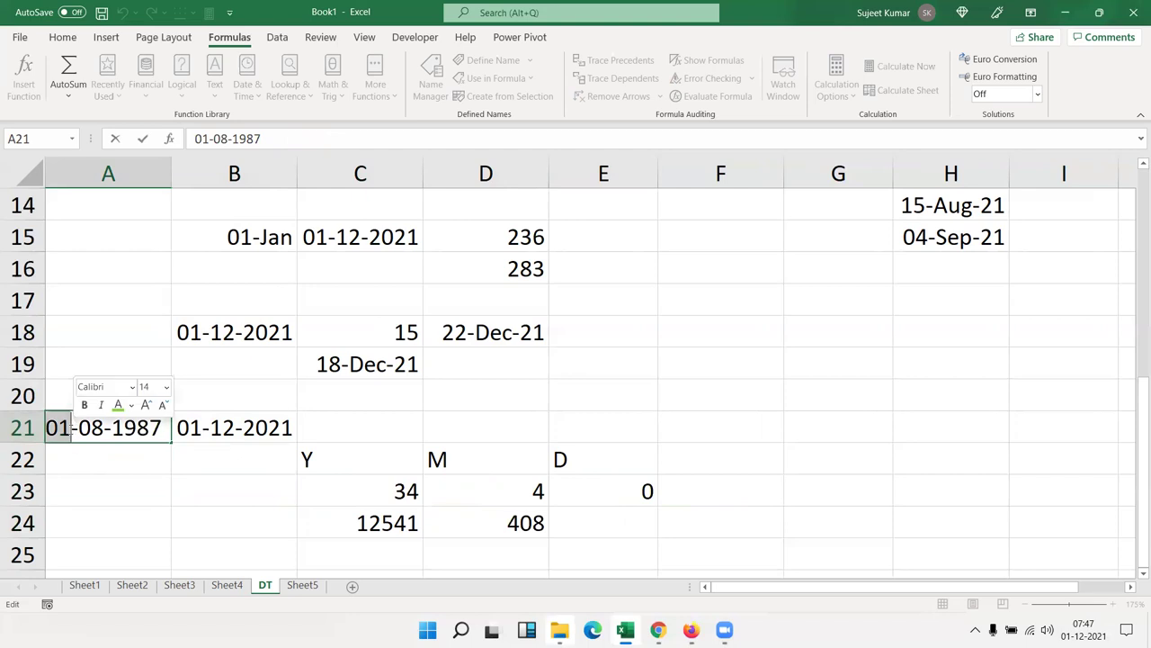
type("24")
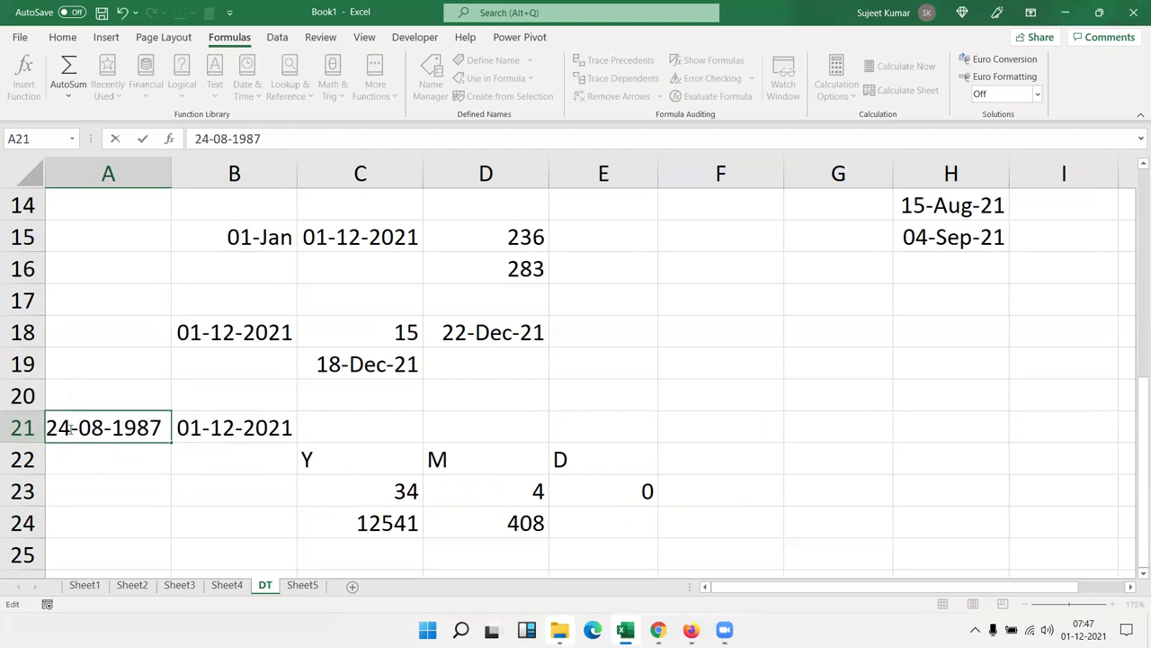
key("Return")
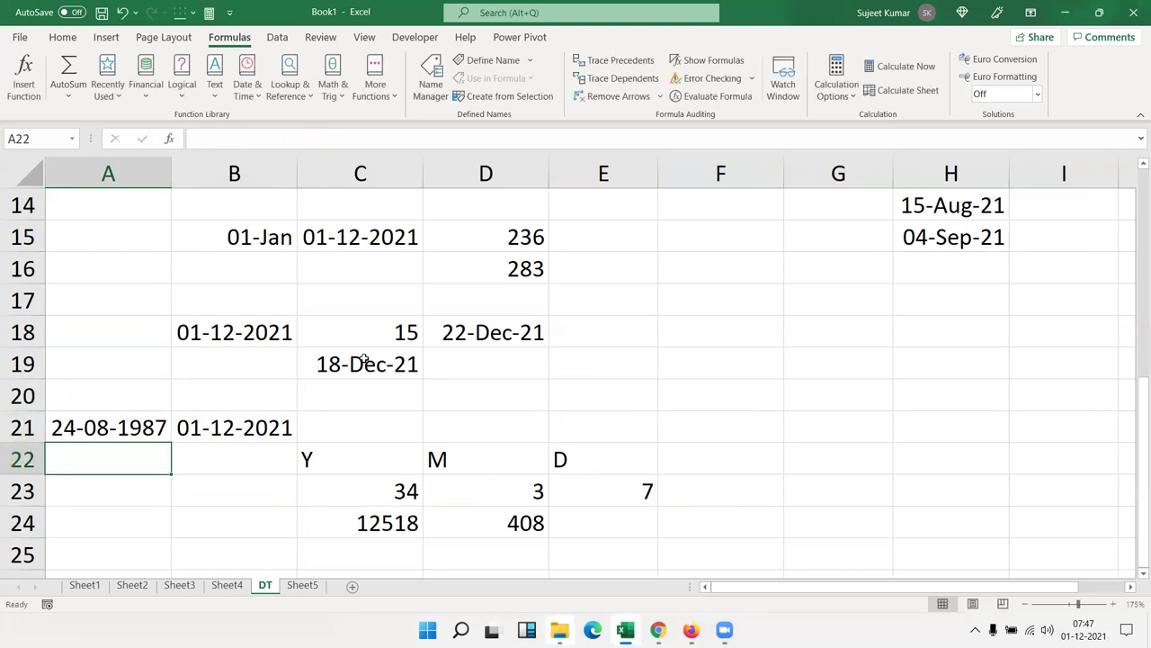
left_click(384, 490)
left_click(482, 487)
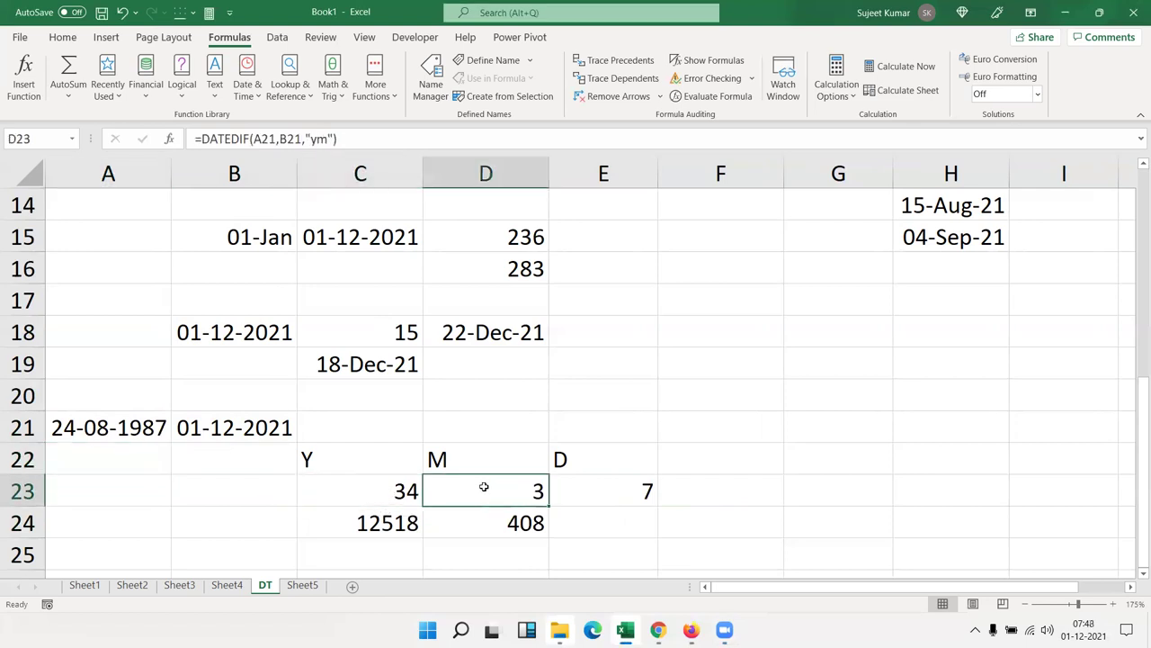
left_click(614, 487)
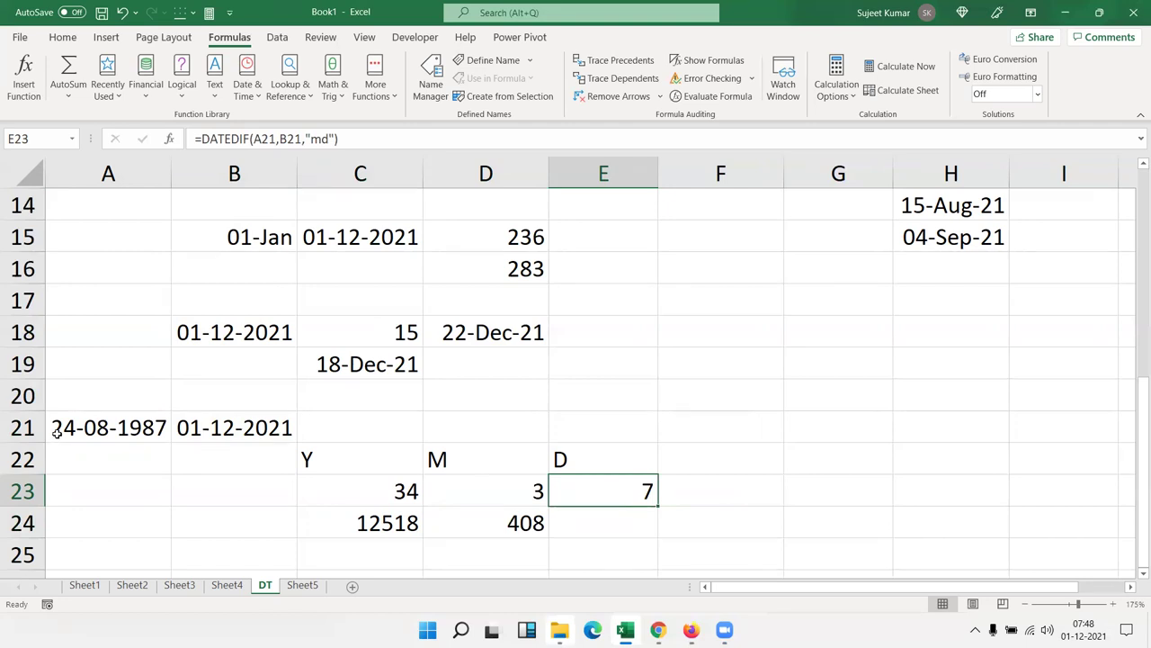
key("ctrl+z")
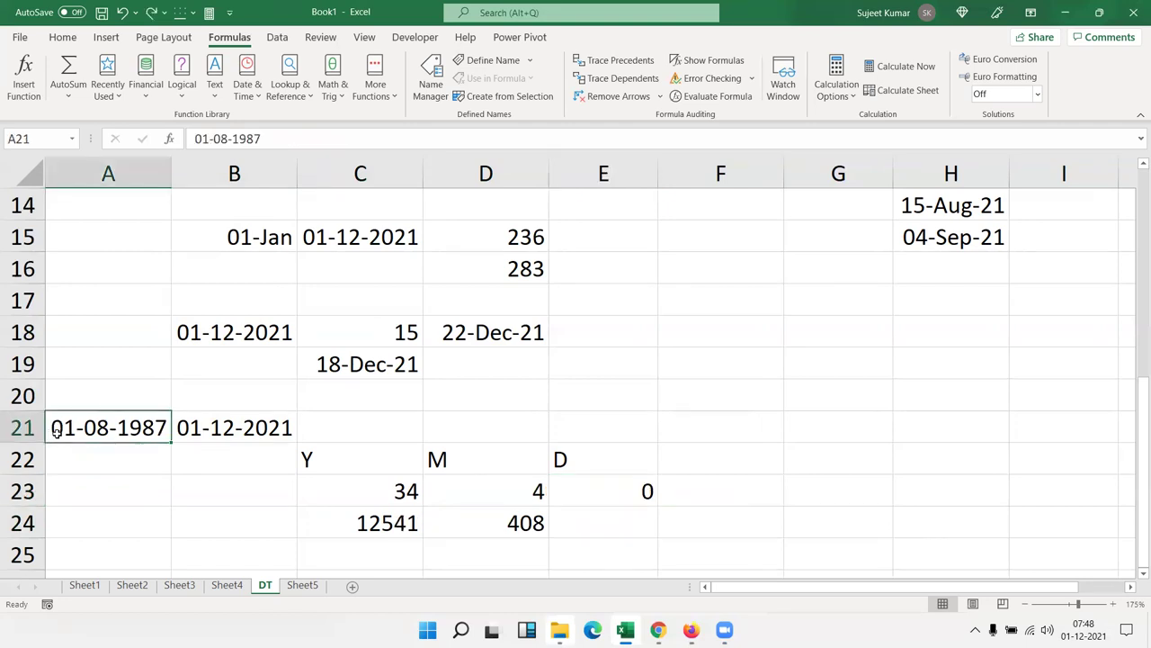
key("ctrl+z")
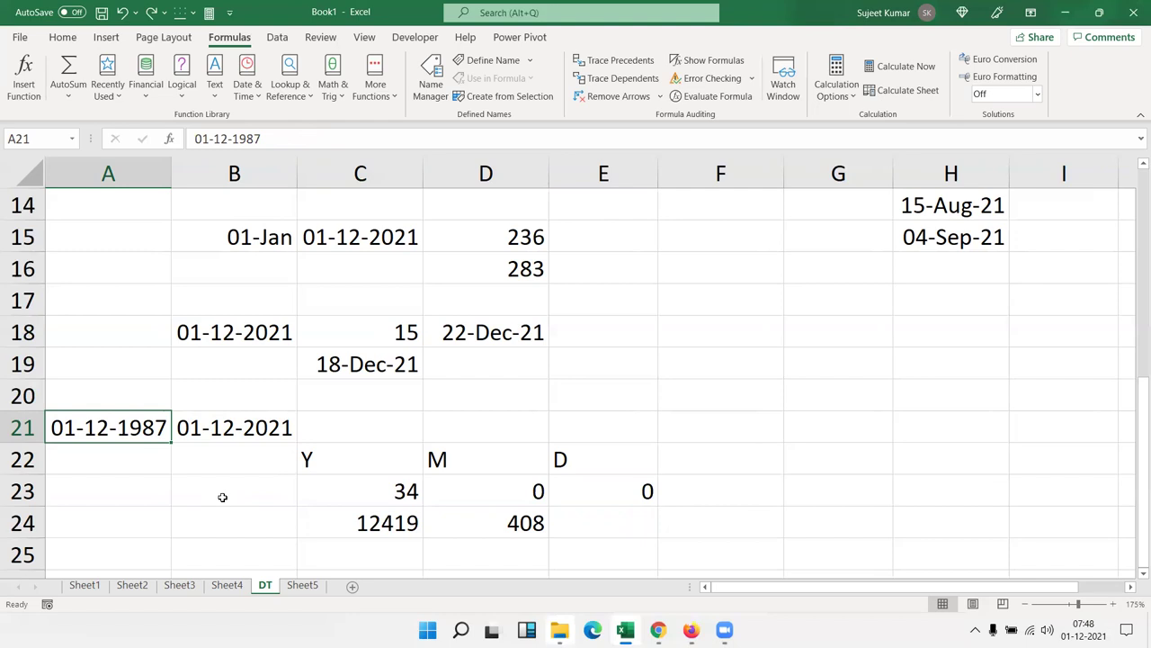
Step: Check the date-difference formulas in C23:C24 and label B24 with Y
left_click(361, 523)
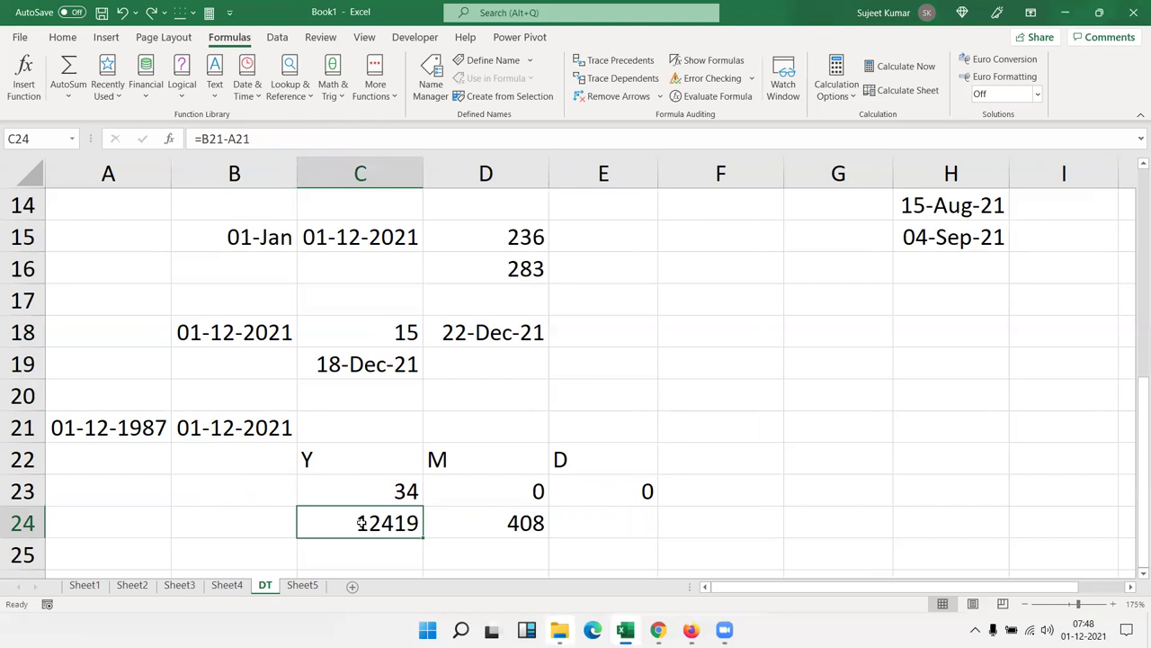
key("shift+Up")
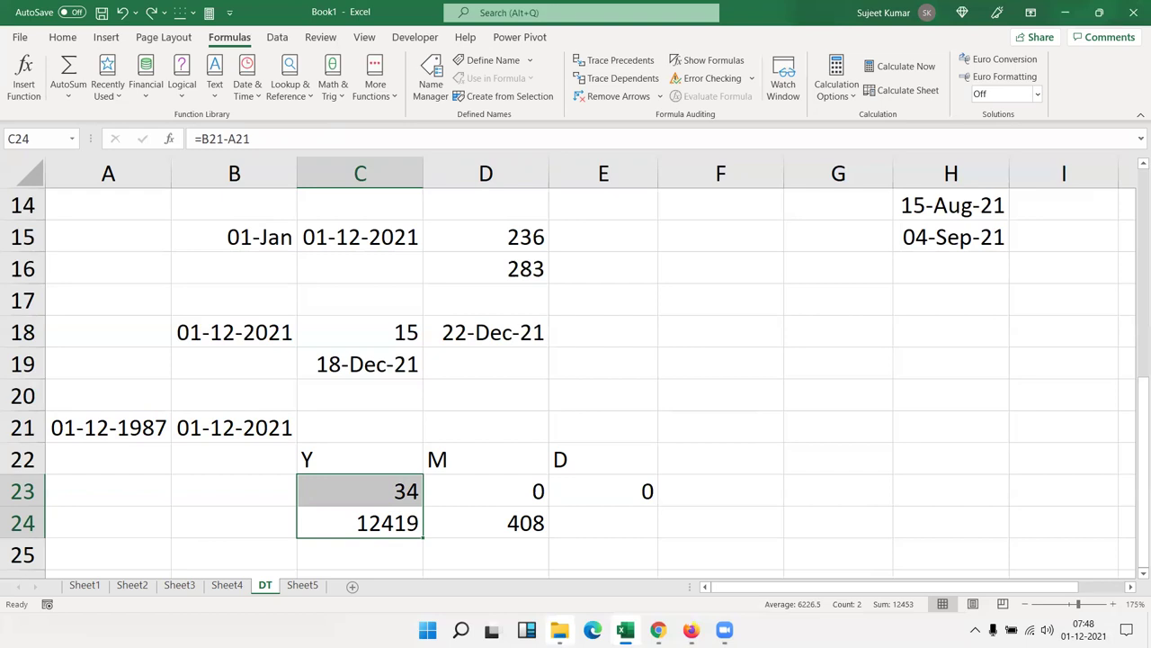
left_click(234, 554)
left_click(234, 523)
type("D")
key("Return")
left_click(233, 523)
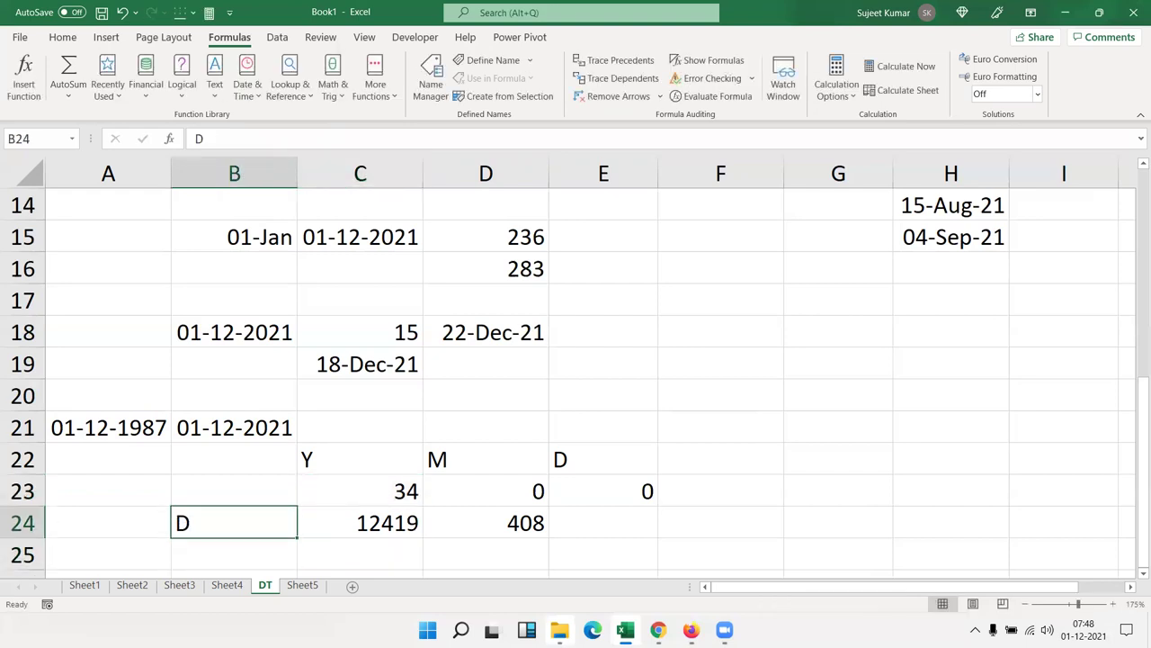
type("Y")
key("Return")
Step: Label B23 with Y, then undo a D relabel so B24 keeps Y
left_click(234, 491)
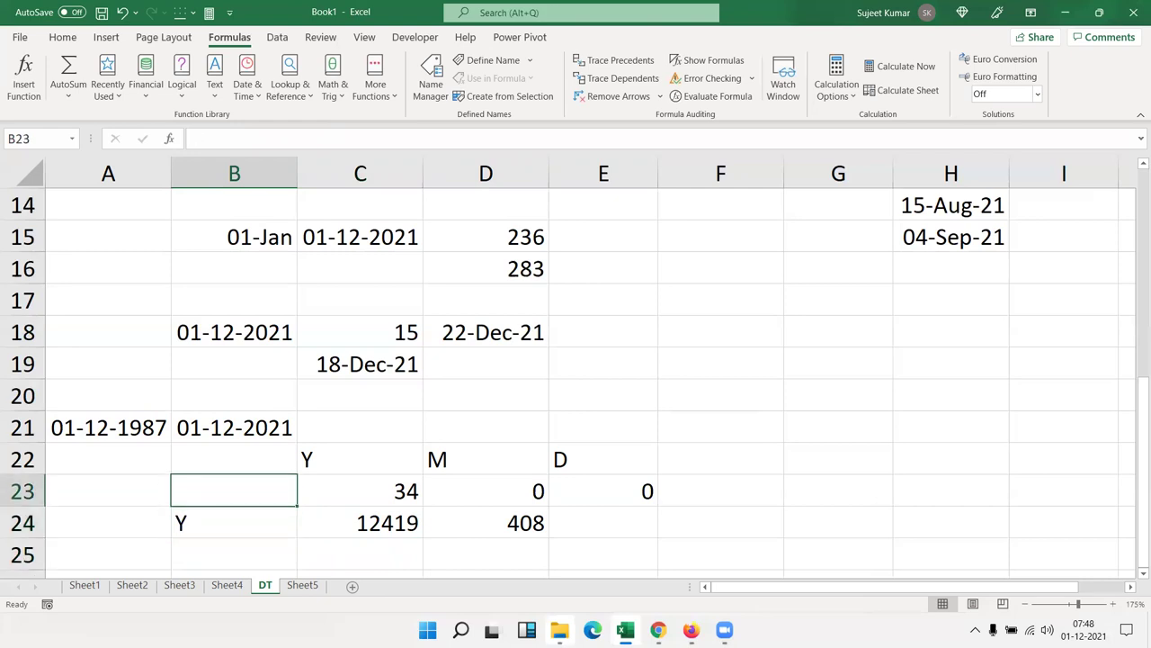
type("Y")
key("Return")
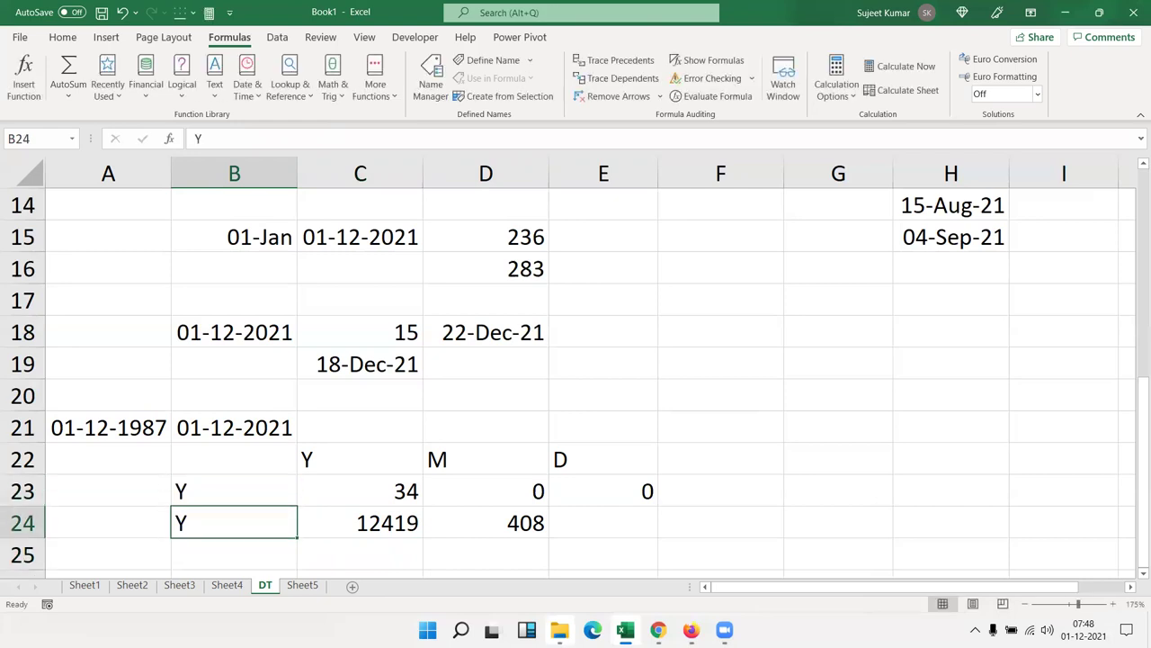
type("D")
key("Return")
left_click(234, 522)
key("ctrl+z")
Step: Enter the text '1-JAN-2021 in cell A26
key("Down")
key("Down")
key("Down")
key("Down")
key("Down")
key("Down")
key("Down")
key("Down")
key("Left")
key("Up")
key("Up")
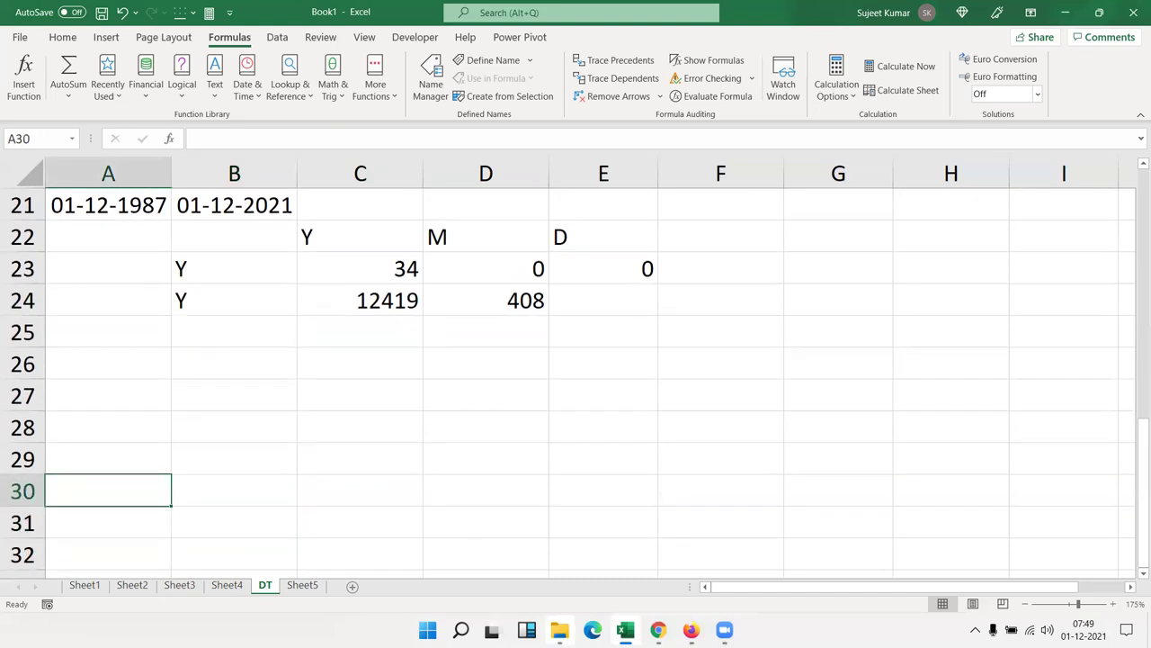
key("Up")
key("Up")
key("Up")
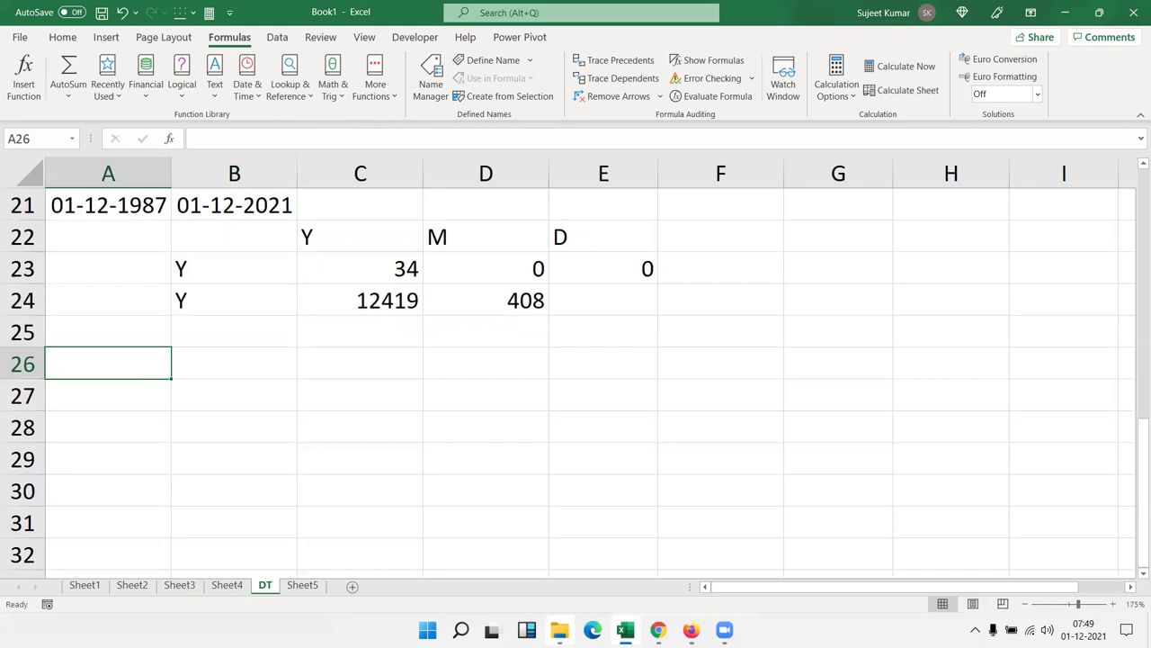
type("'1-JAN-2021")
key("Tab")
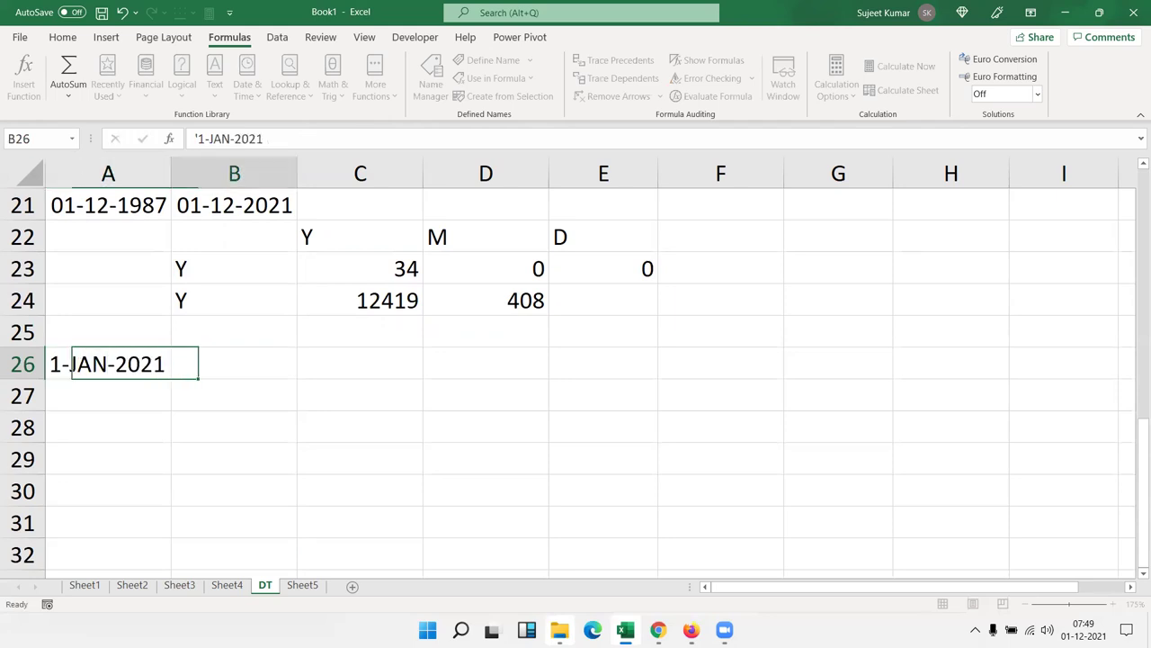
Step: Put =DATEVALUE(A26) in B26 and format the result as a date, 01-Jan-21
type("=")
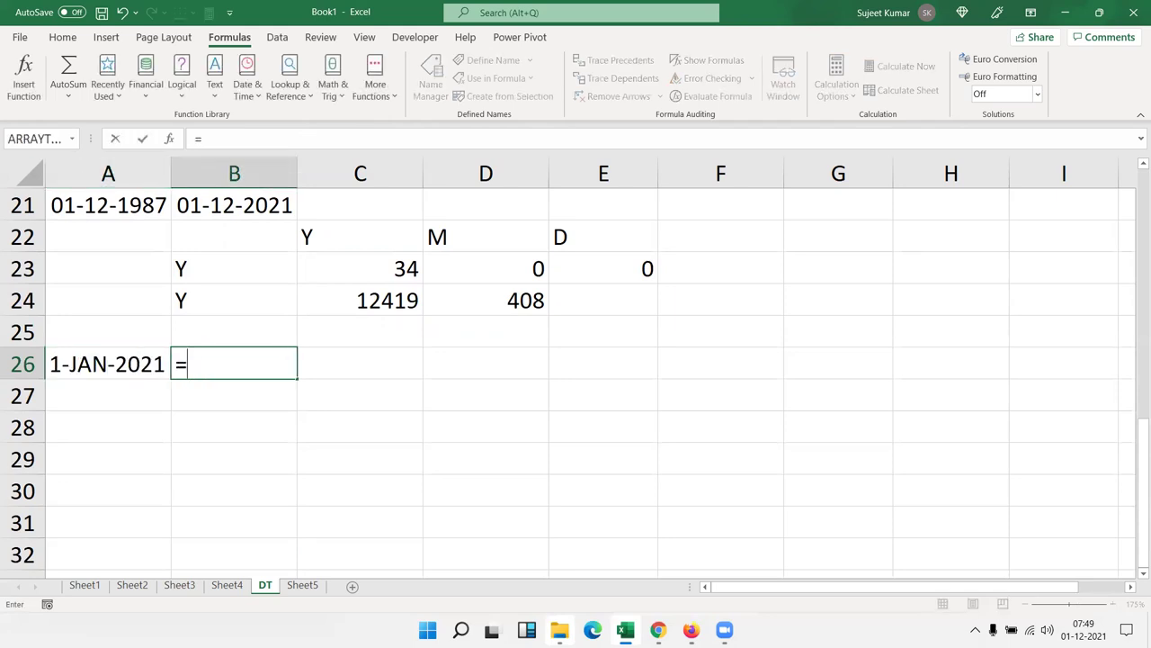
type("dat")
key("Down")
key("Tab")
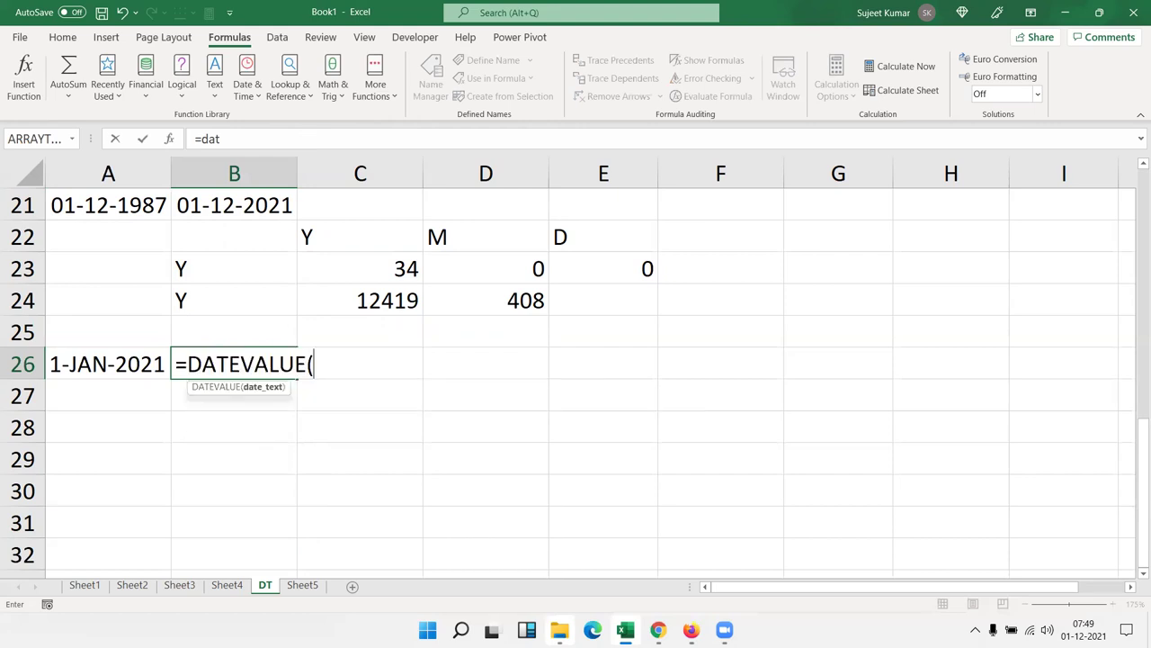
key("Left")
key("Return")
left_click(234, 363)
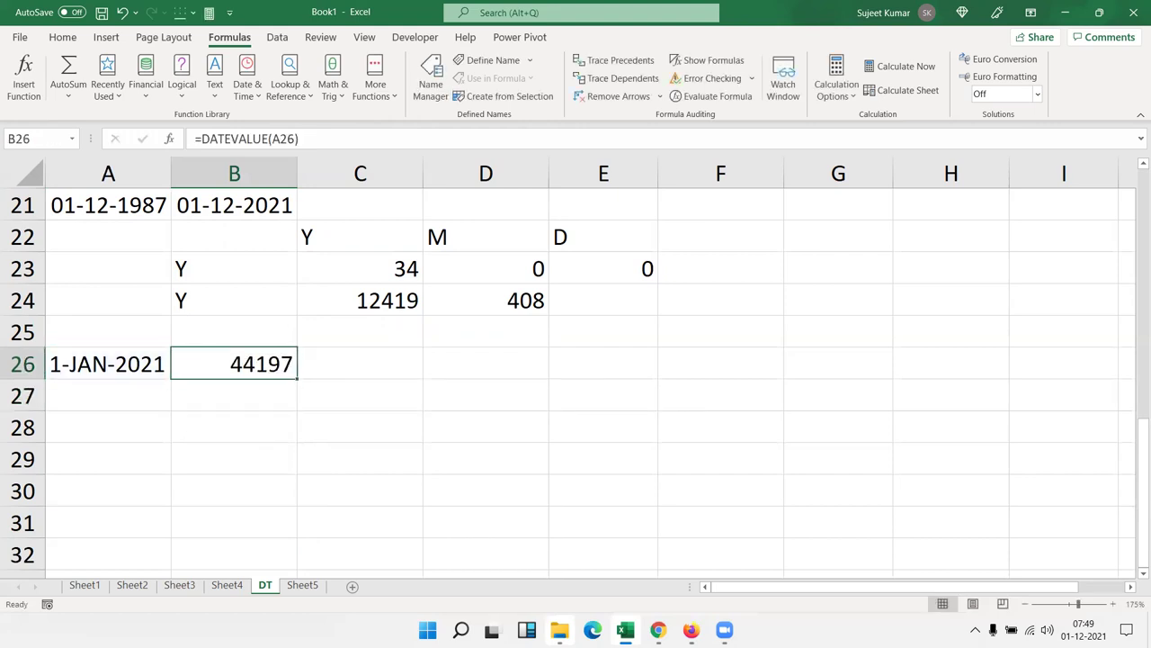
key("ctrl+shift+3")
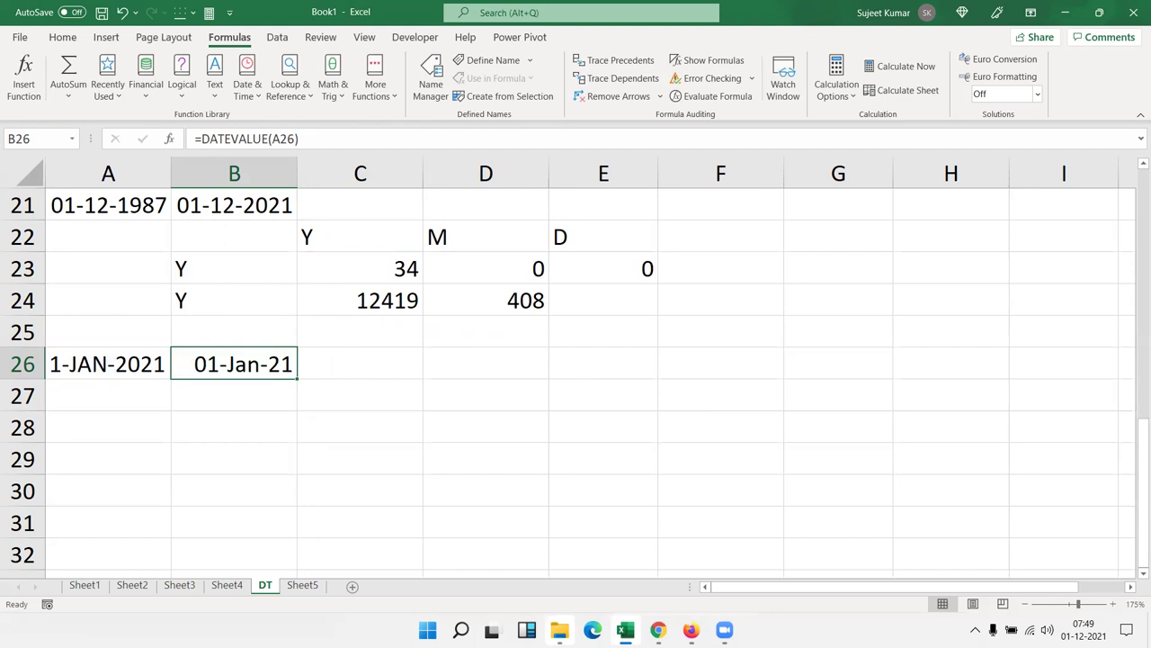
key("F2")
key("Escape")
key("Down")
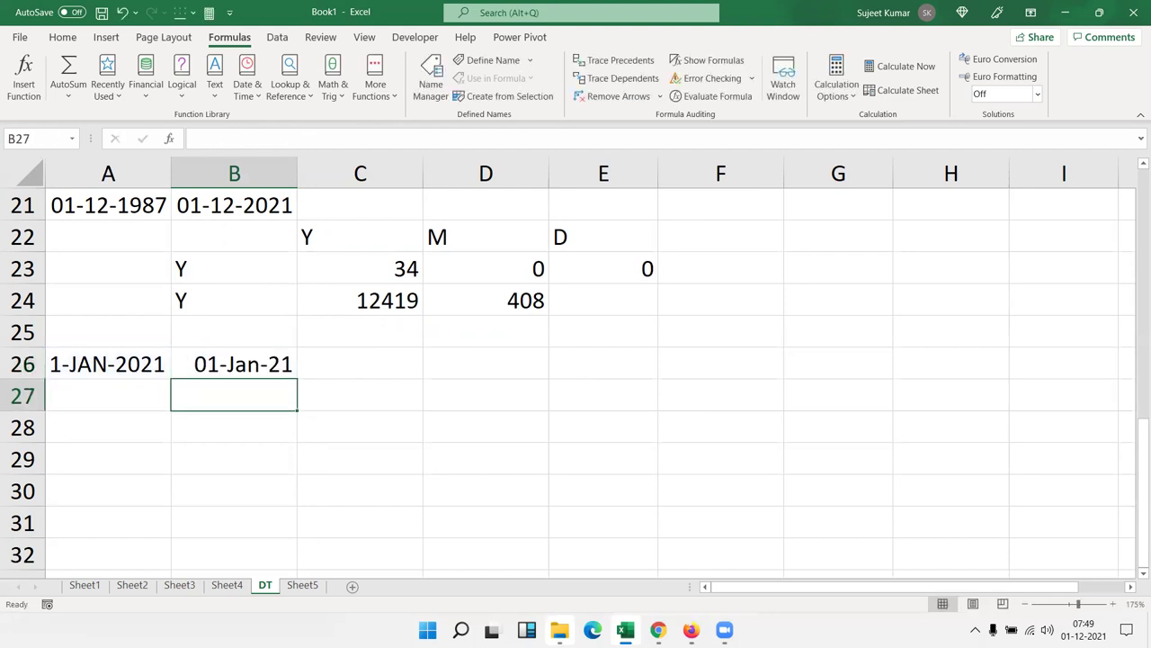
left_click(234, 427)
Step: Enter 1/1 in A28 and drag-fill daily dates down to row 41
left_click(108, 427)
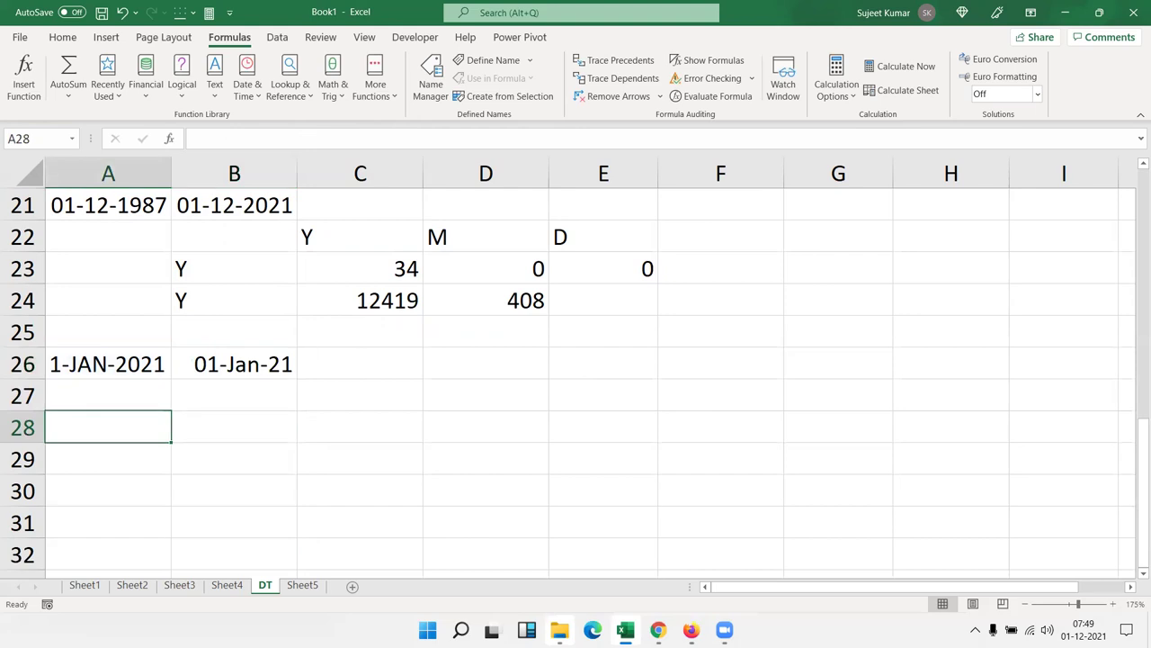
type("1/1")
key("Return")
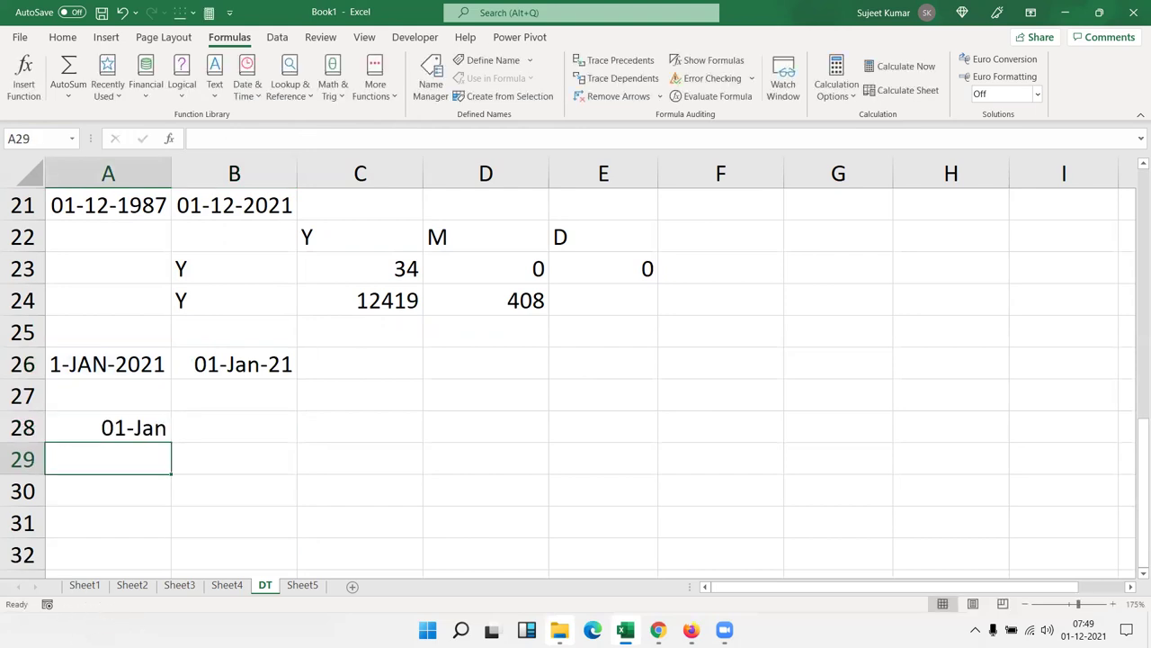
left_click(111, 421)
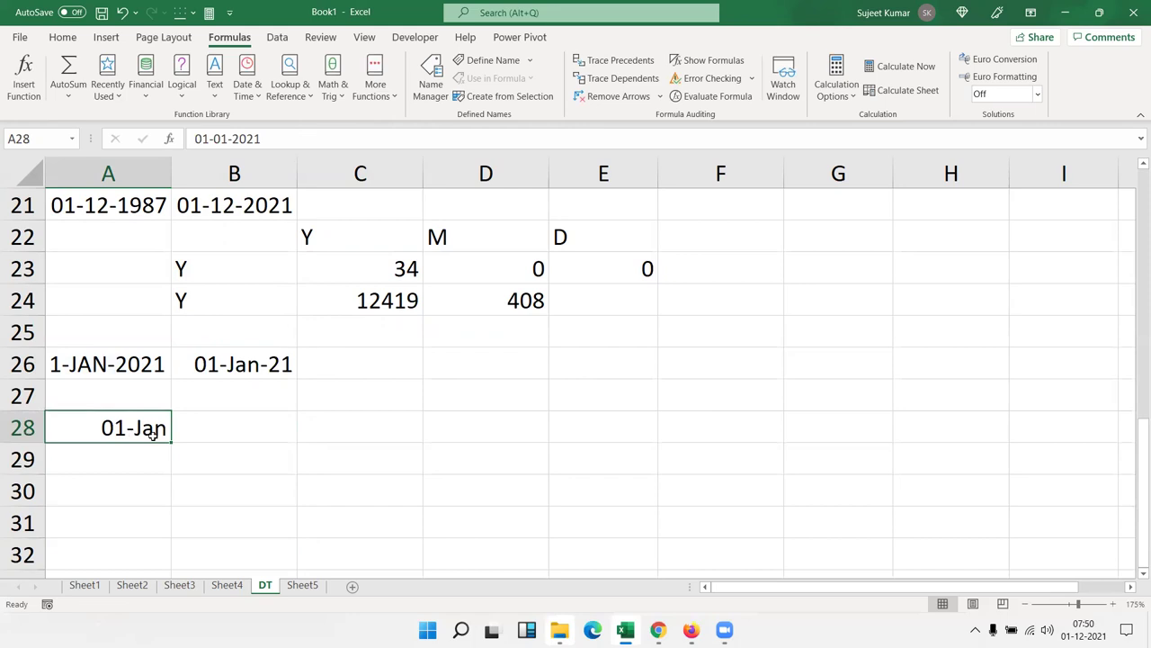
left_click_drag(173, 440, 166, 591)
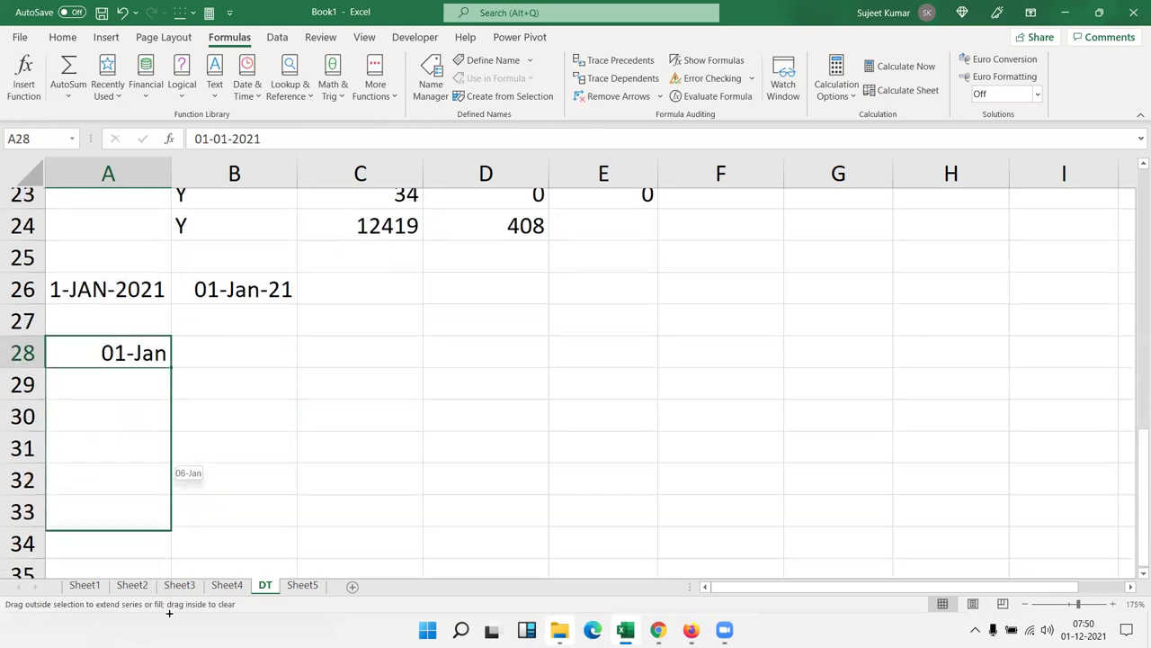
scroll(162, 443, "up", 10)
scroll(162, 442, "down", 5)
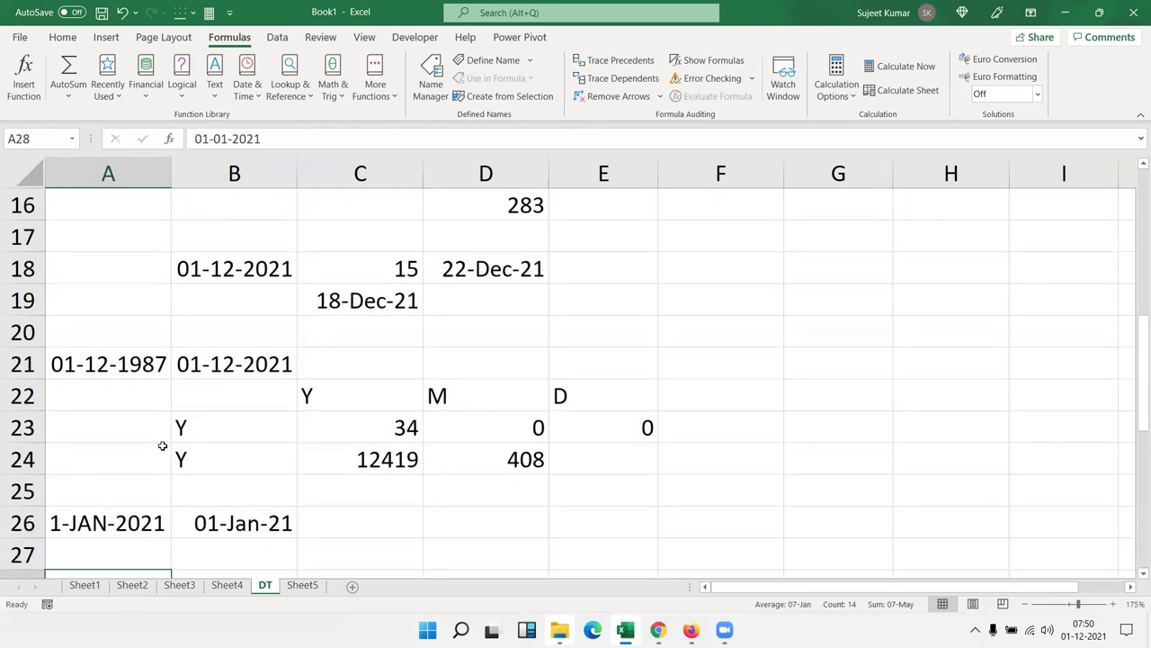
scroll(160, 440, "down", 5)
scroll(159, 438, "up", 4)
scroll(144, 468, "up", 1)
scroll(1133, 586, "down", 1)
scroll(1133, 585, "down", 1)
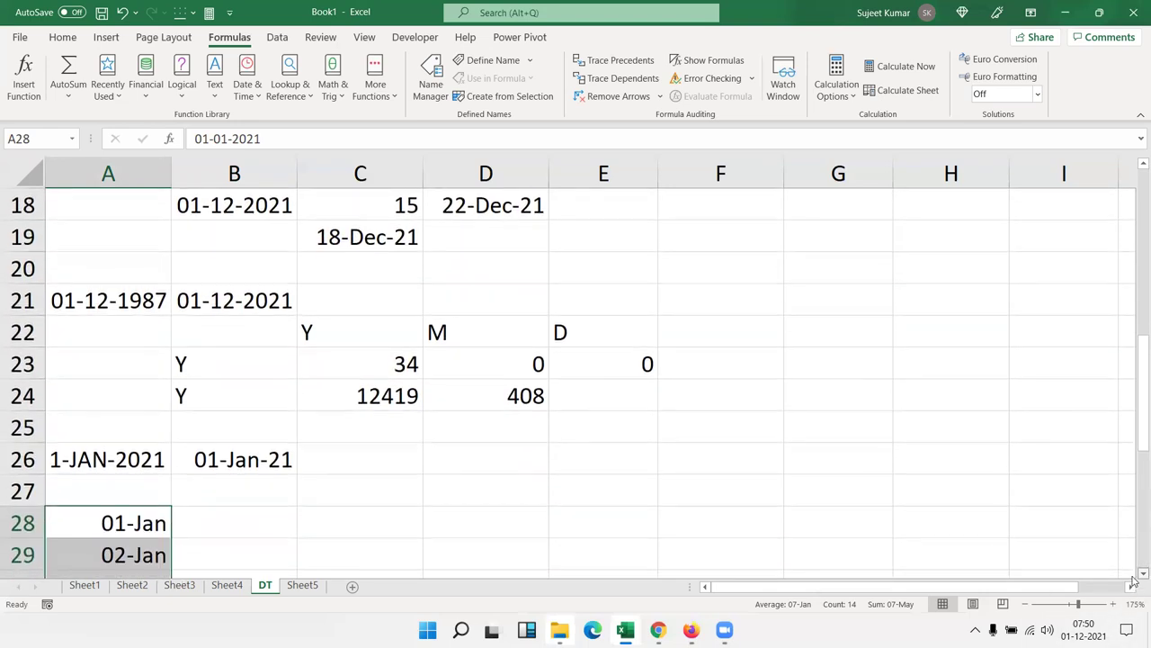
scroll(1133, 582, "down", 2)
scroll(1134, 582, "down", 1)
scroll(1133, 582, "down", 2)
scroll(1134, 582, "down", 1)
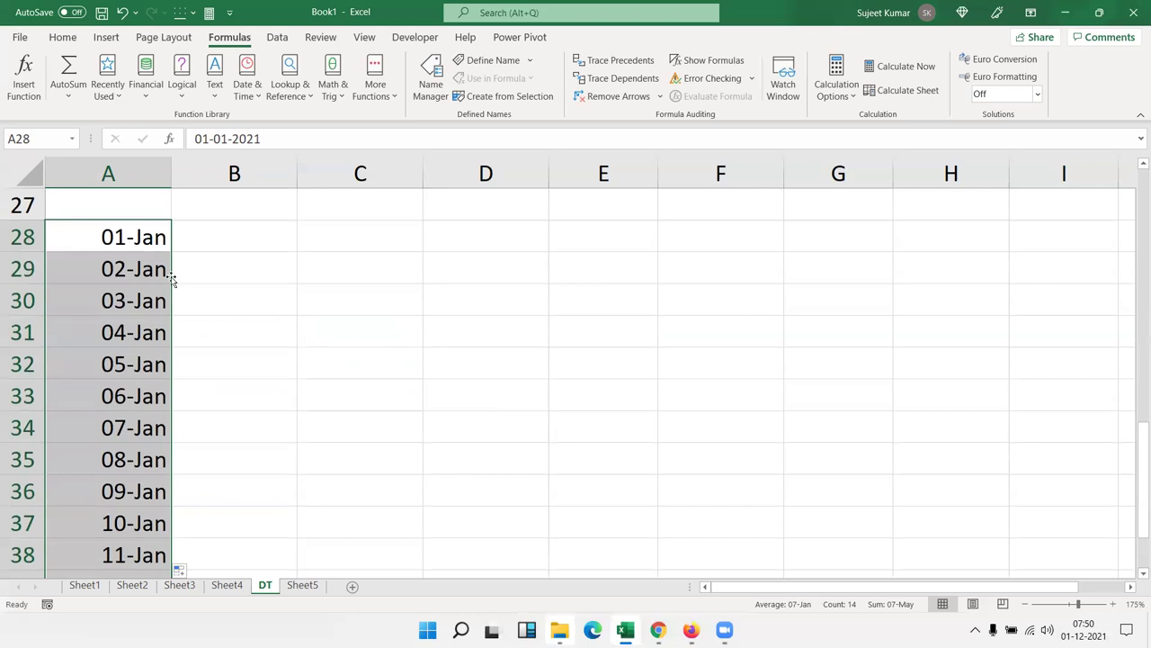
Step: Replace A28 with 1/12 and fill the daily December series down column A
left_click(114, 238)
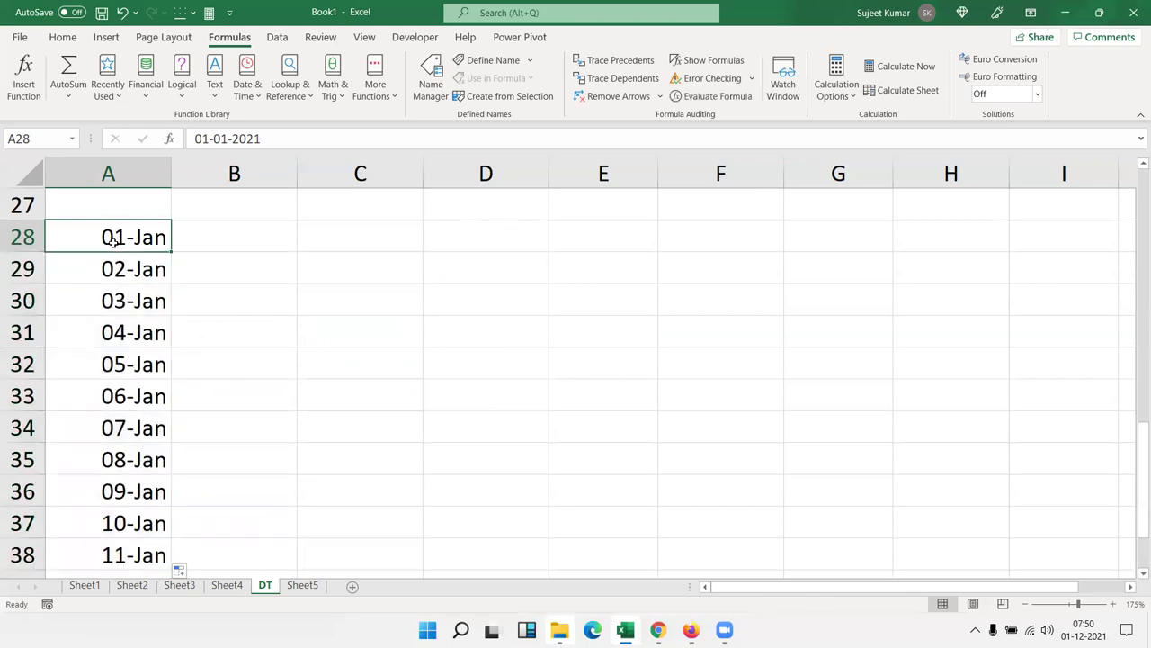
type("12/")
key("Escape")
type("12")
key("Escape")
type("1/12")
key("ctrl+Return")
key("Return")
left_click(114, 239)
double_click(170, 250)
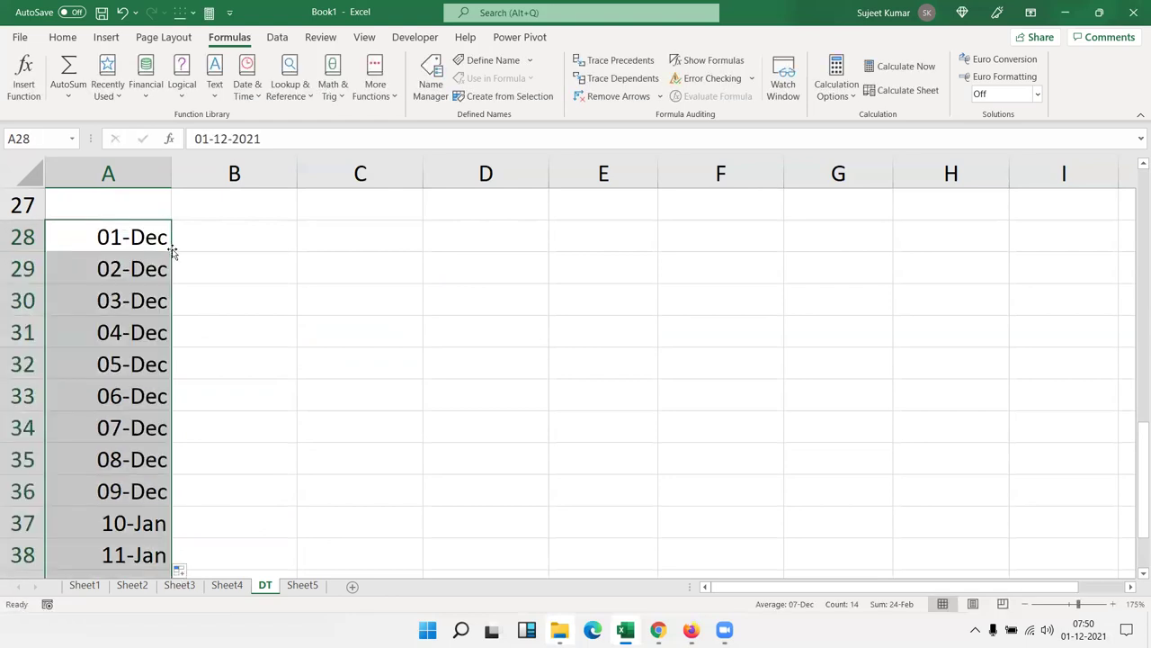
Step: Enter =TEXT(A28,"DDD") in B28 and copy it down the date list
double_click(189, 241)
type("=")
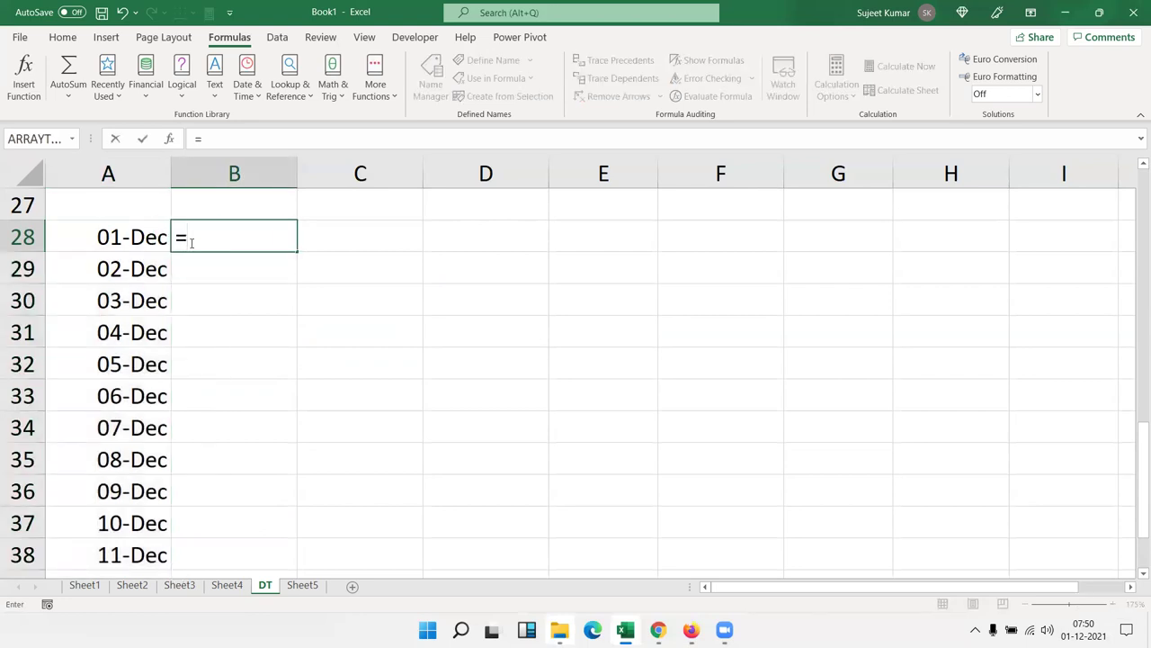
type("te")
key("Tab")
key("Left")
type(",\"DDD\"")
key("Return")
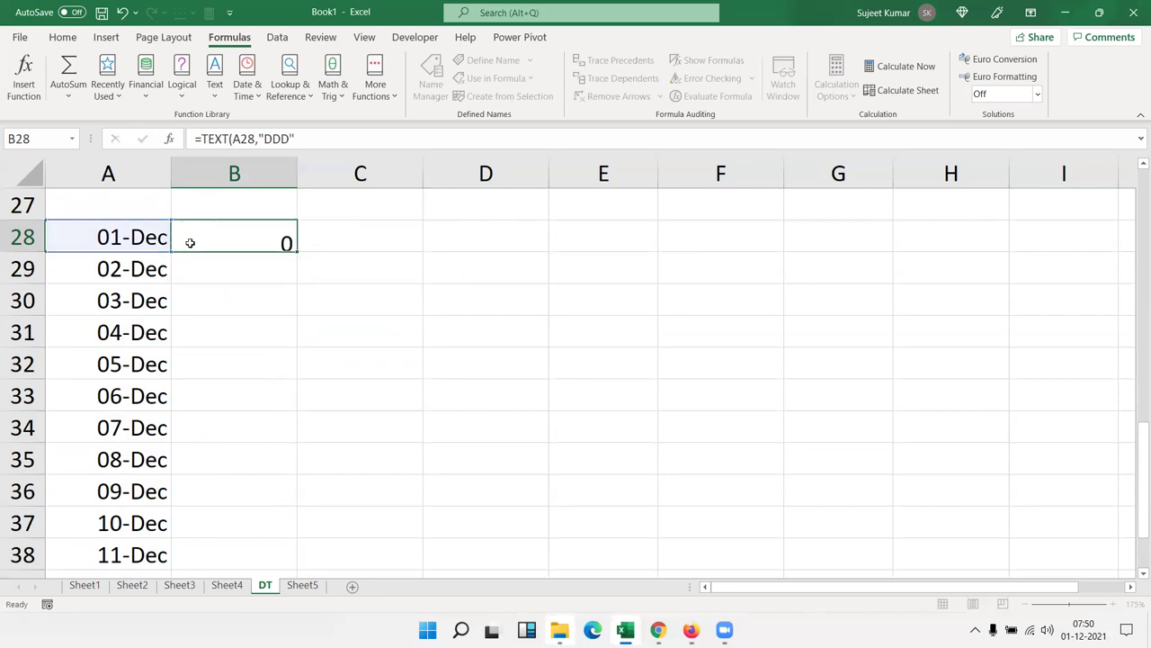
left_click(189, 241)
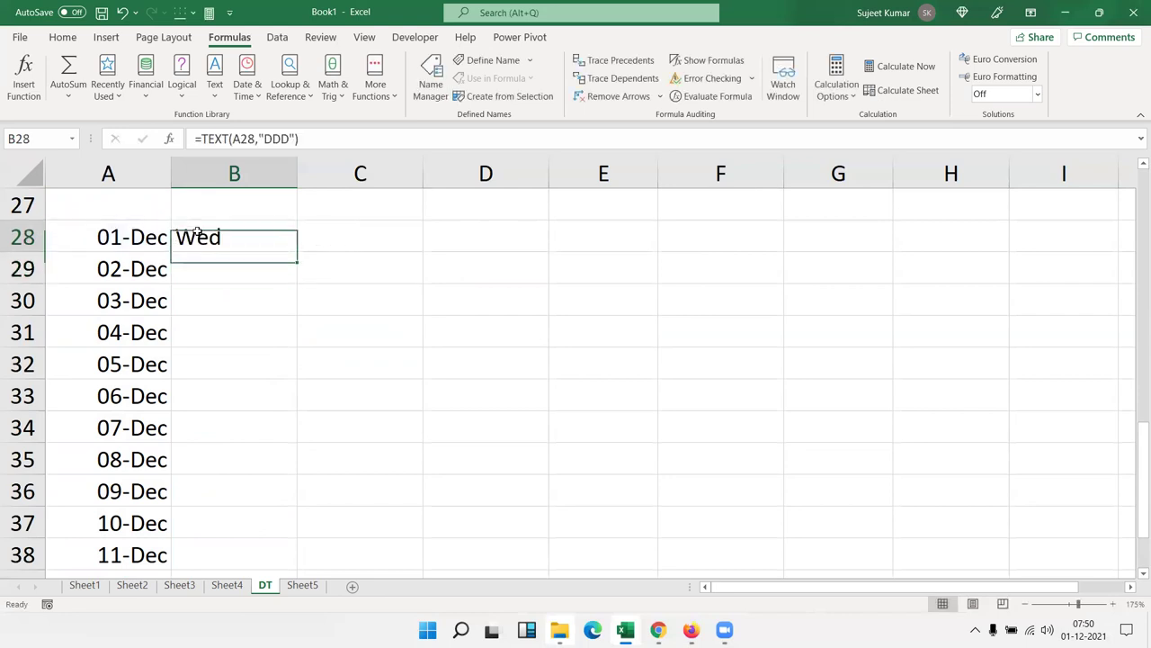
double_click(295, 245)
Step: Change the format code to "DDDD" for full day names and refill column B
left_click(265, 237)
double_click(265, 237)
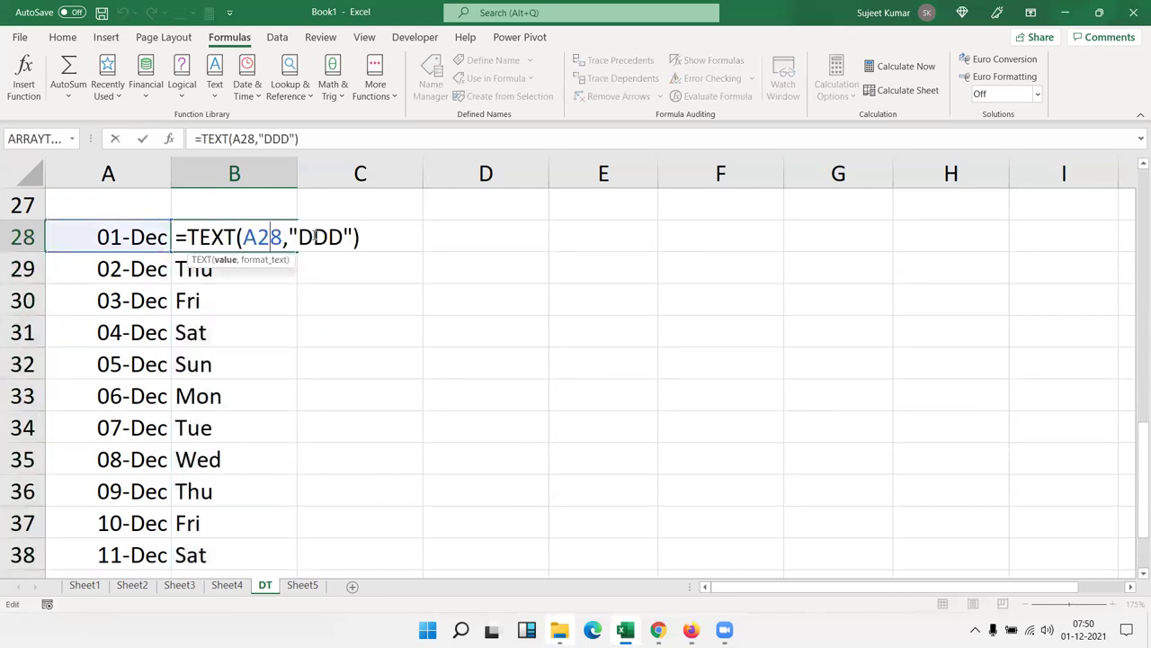
left_click(340, 236)
type("d")
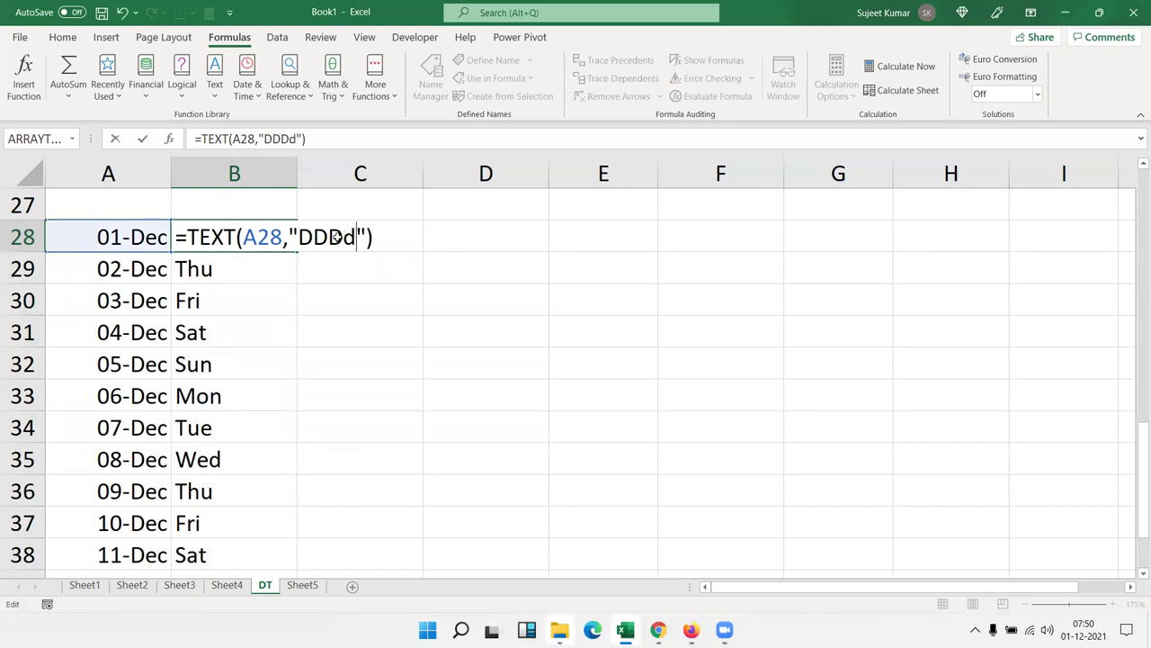
key("Return")
left_click(282, 237)
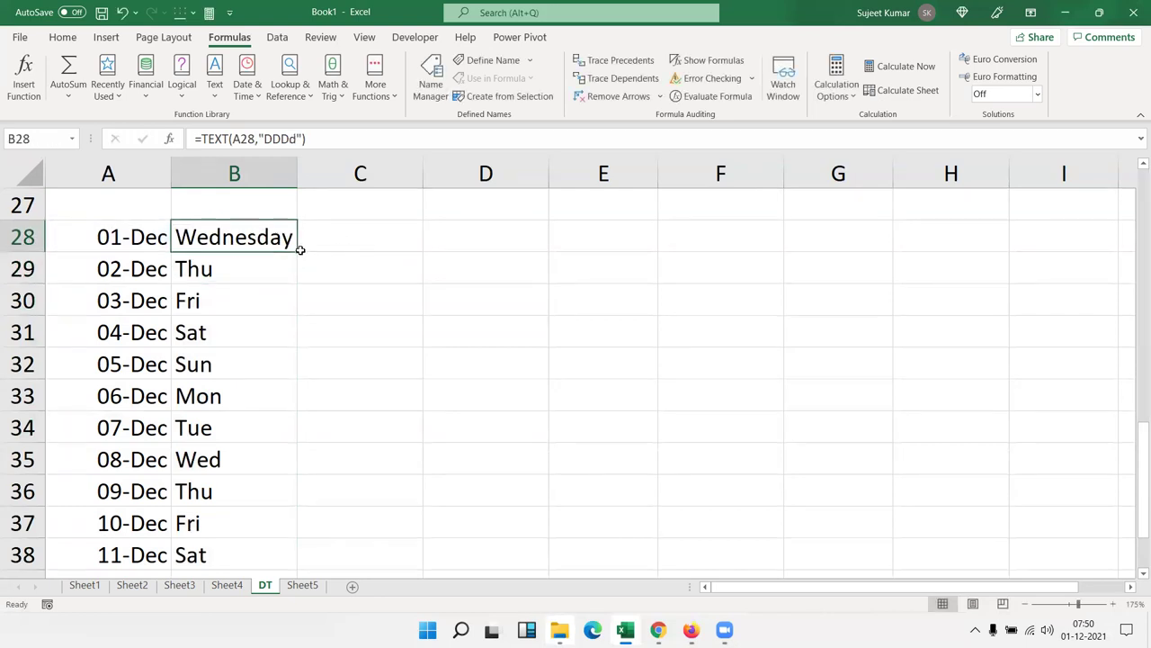
double_click(298, 250)
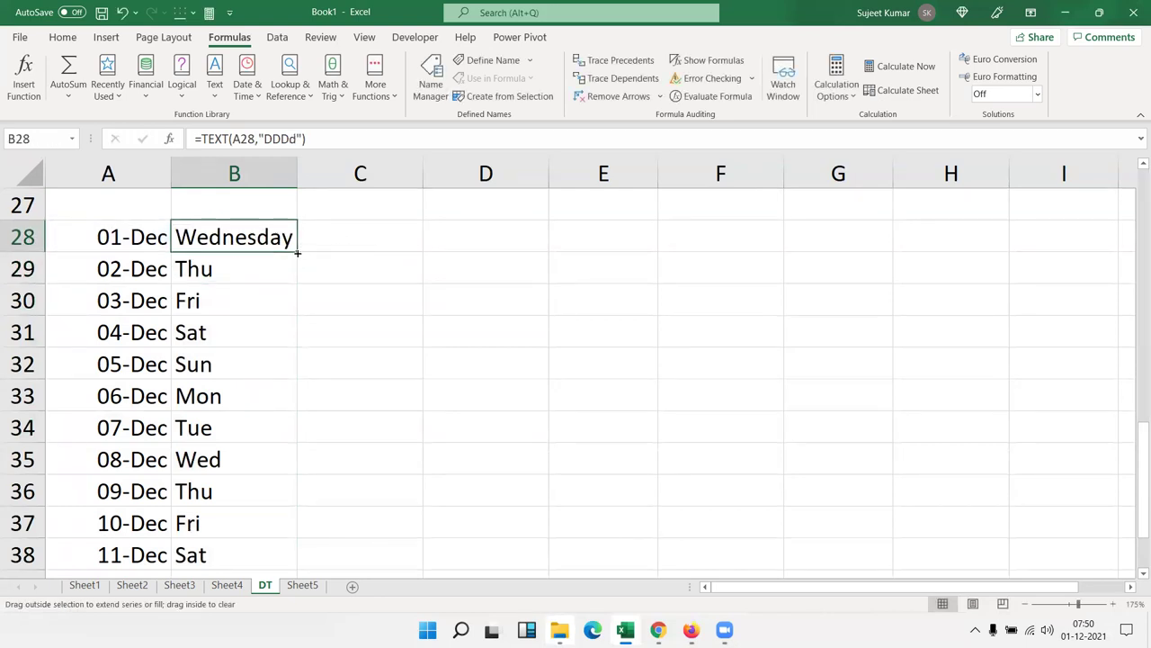
left_click(351, 242)
Step: Type test numbers 4 and 3 in C29 and C28, then clear them
key("Down")
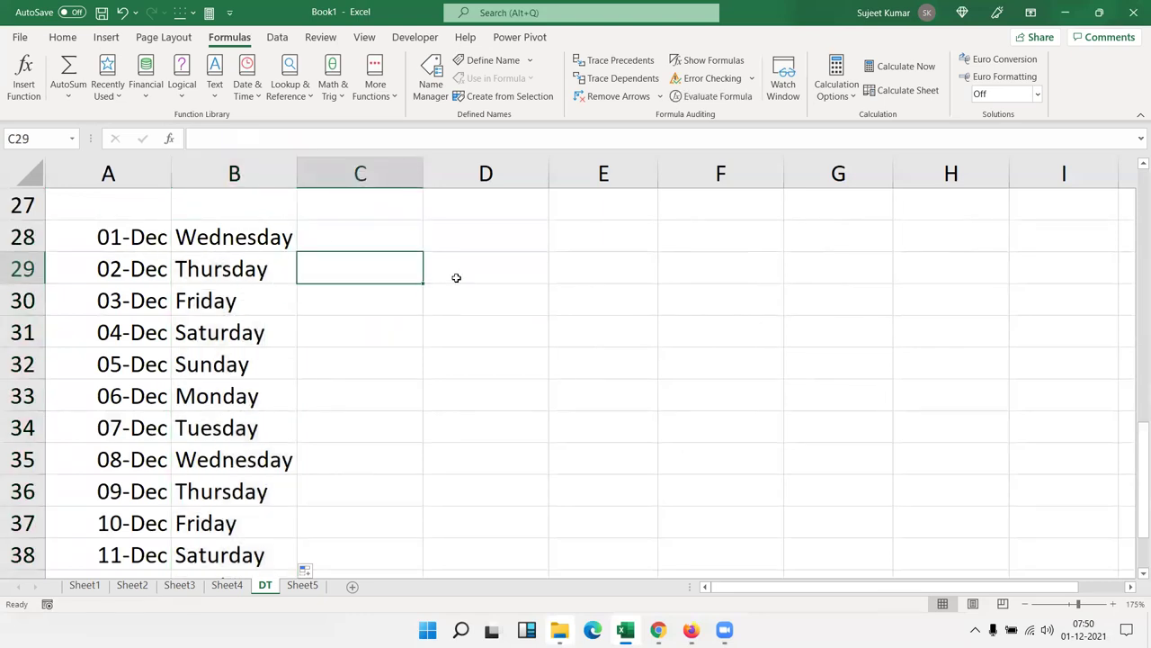
type("4")
key("Up")
type("3")
key("Return")
key("Up")
key("Down")
key("Up")
key("shift+Down")
key("Delete")
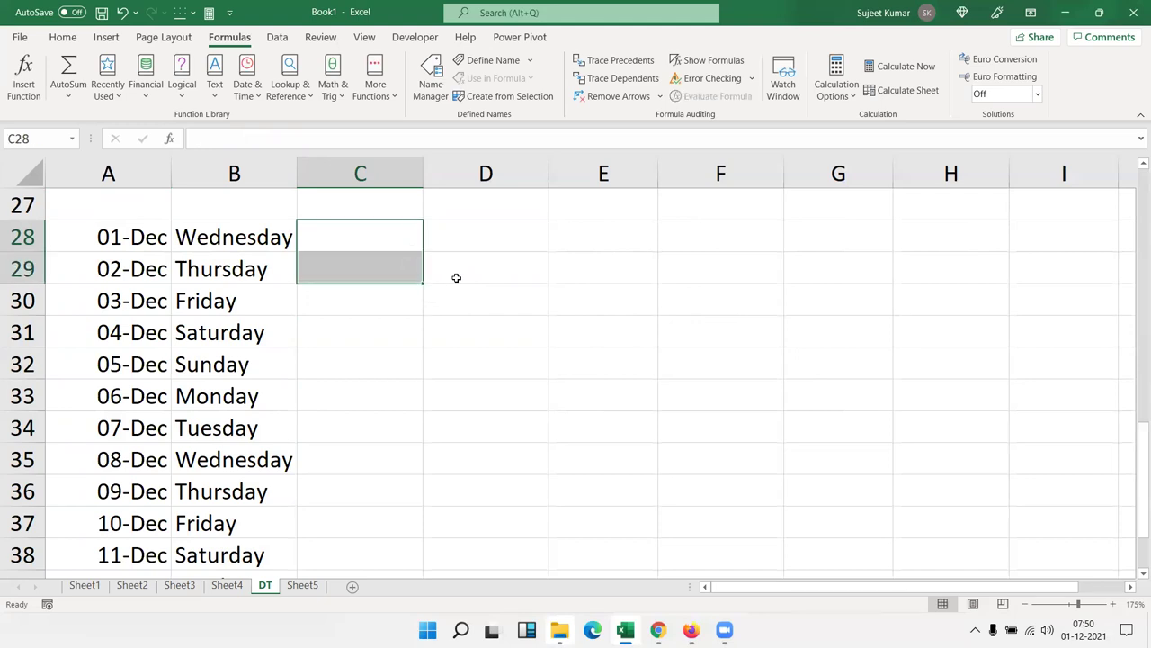
key("shift+Up")
Step: Enter =WEEKDAY(A28) in C28 and fill it down column C, giving 4 for 01-Dec
type("=wee")
key("Tab")
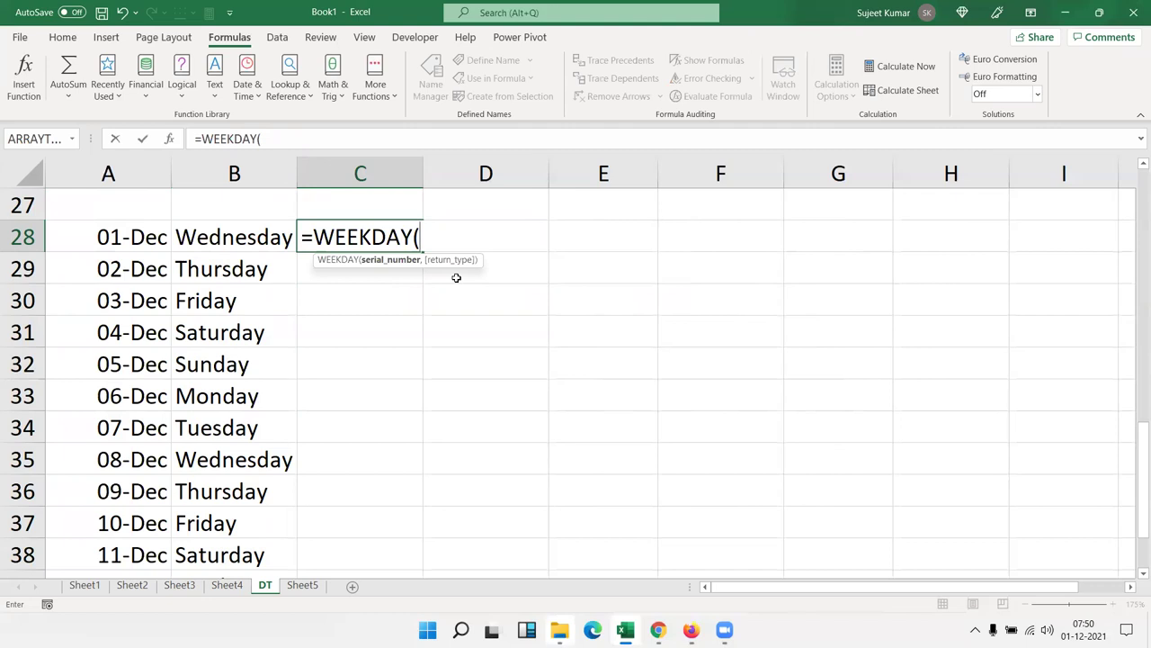
key("Left")
key("Left")
key("ctrl+Return")
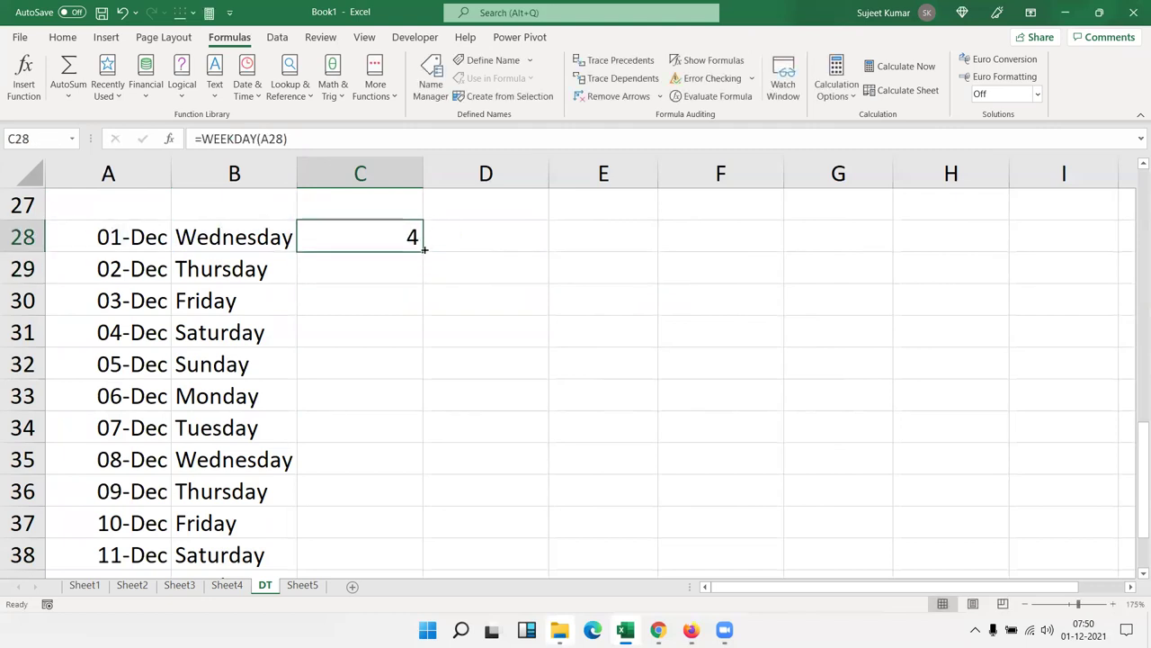
double_click(422, 251)
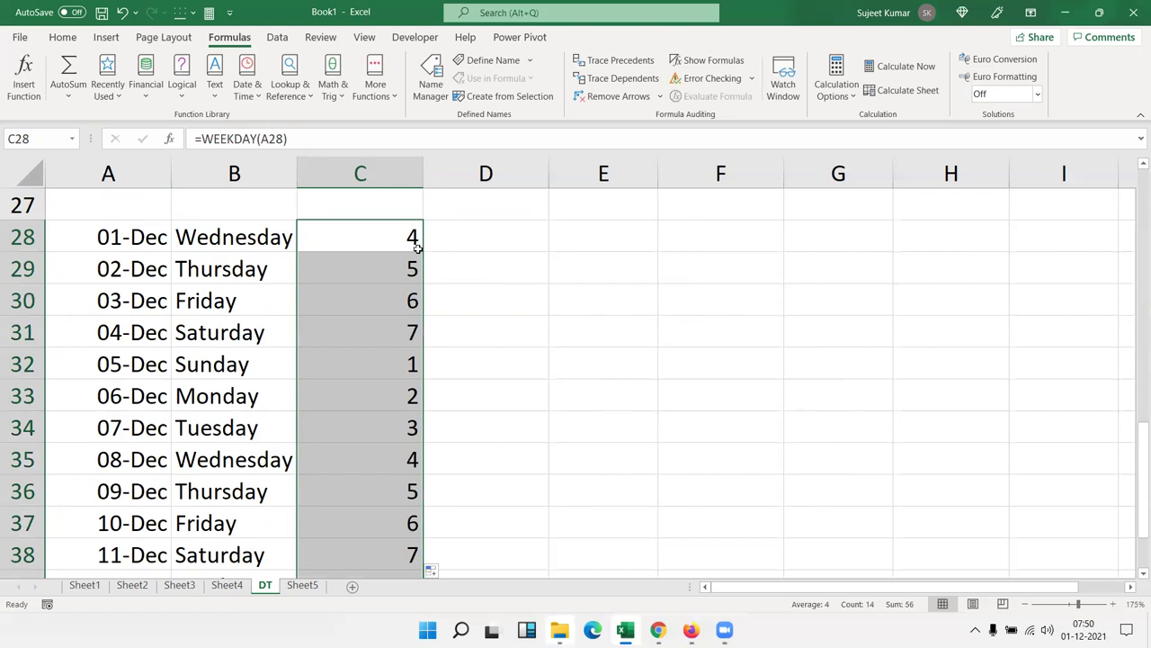
scroll(389, 409, "down", 10)
scroll(389, 409, "up", 9)
scroll(388, 409, "up", 6)
scroll(389, 405, "down", 10)
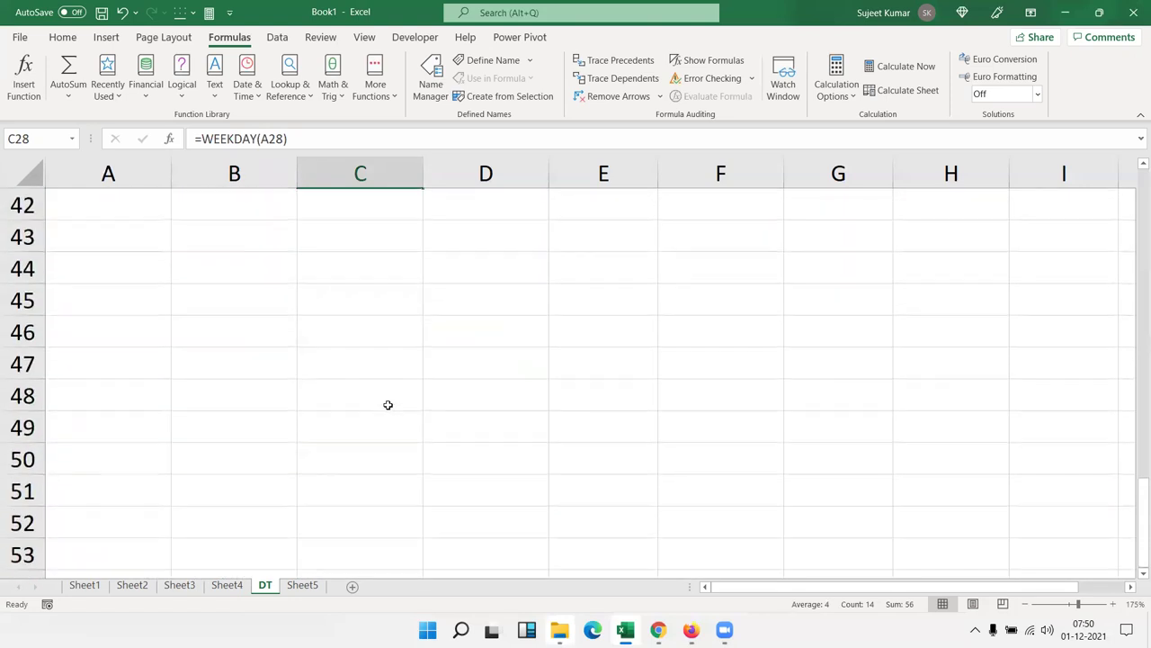
left_click_drag(1133, 510, 1133, 404)
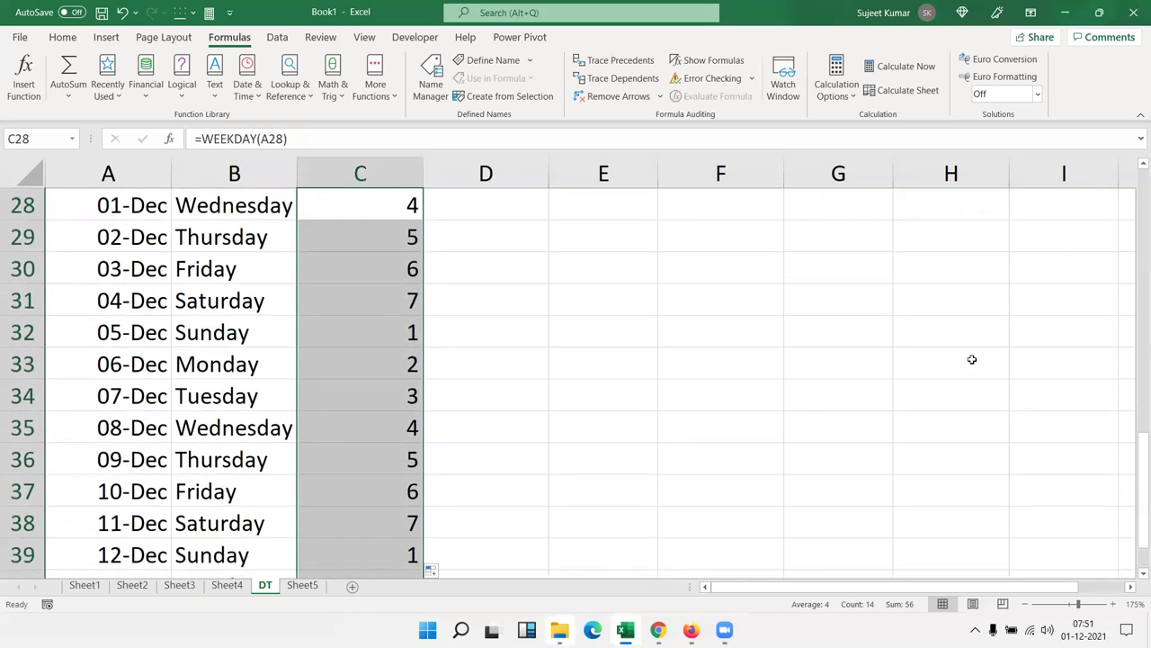
Step: Begin a WEEKNUM formula in D28 from the function suggestions
left_click(502, 208)
type("=")
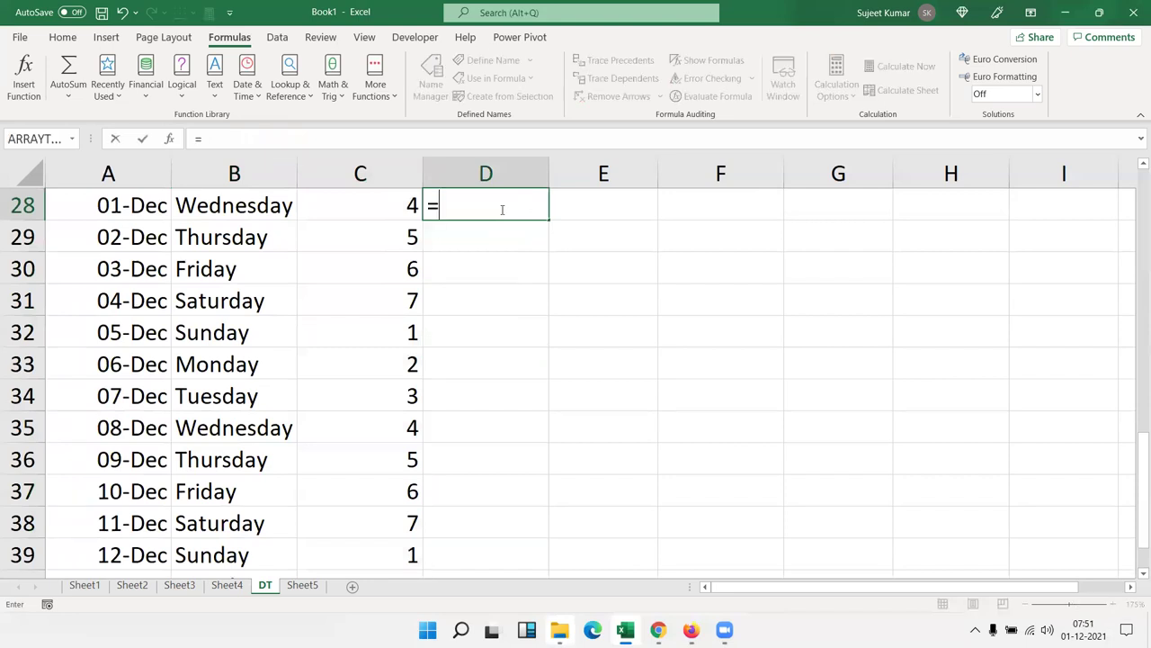
type("wee")
key("Down")
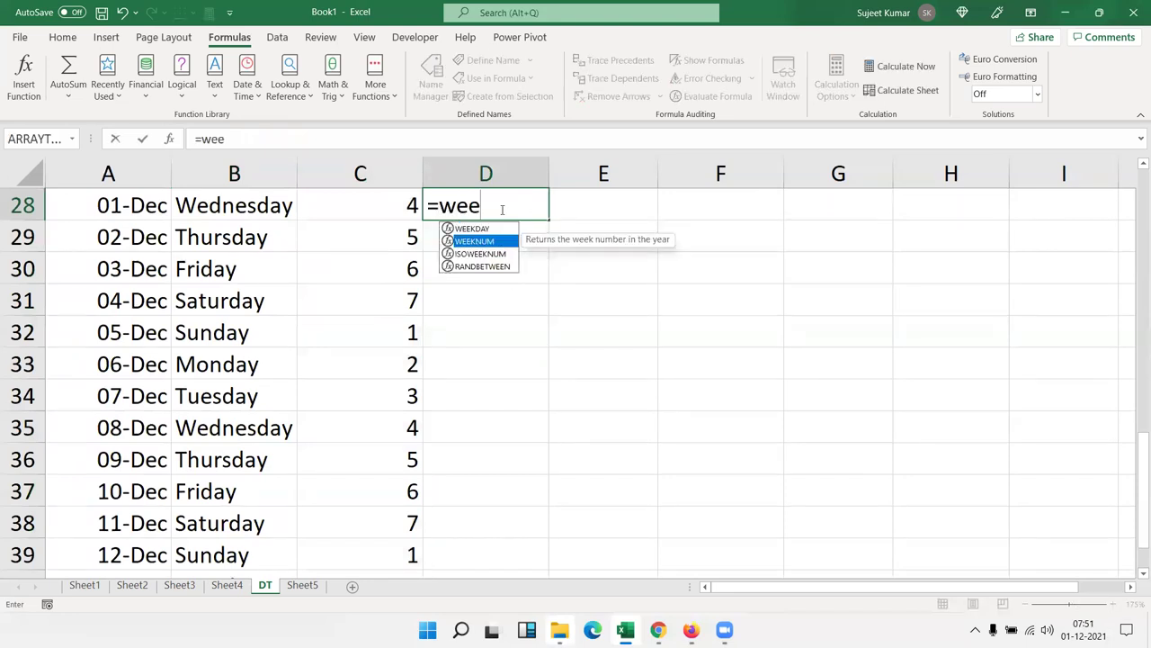
Step: Complete =WEEKNUM(A28) in D28 and fill it down, giving weeks 49 through 51
key("Tab")
key("Left")
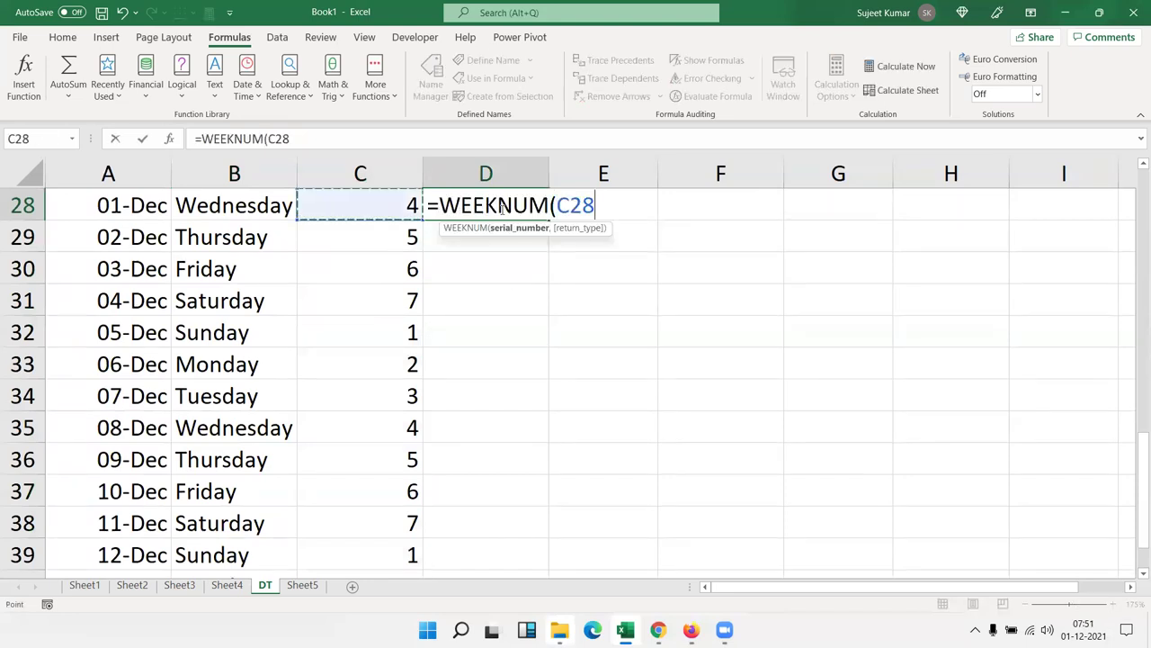
key("Left")
key("Left")
key("Return")
left_click(502, 209)
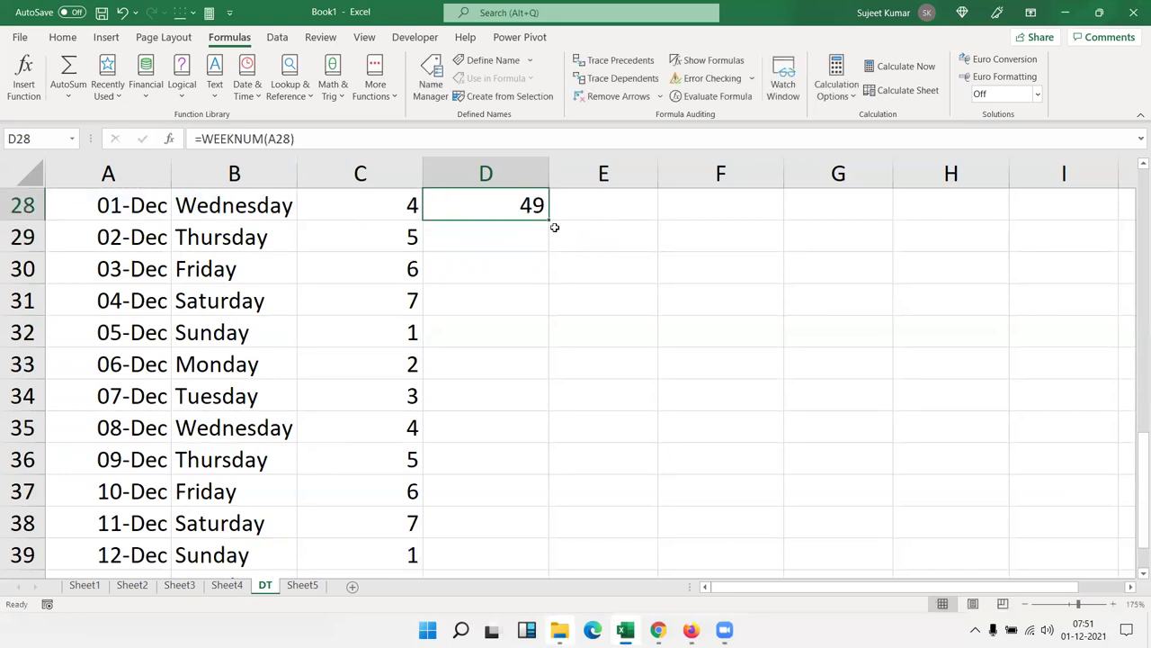
double_click(547, 221)
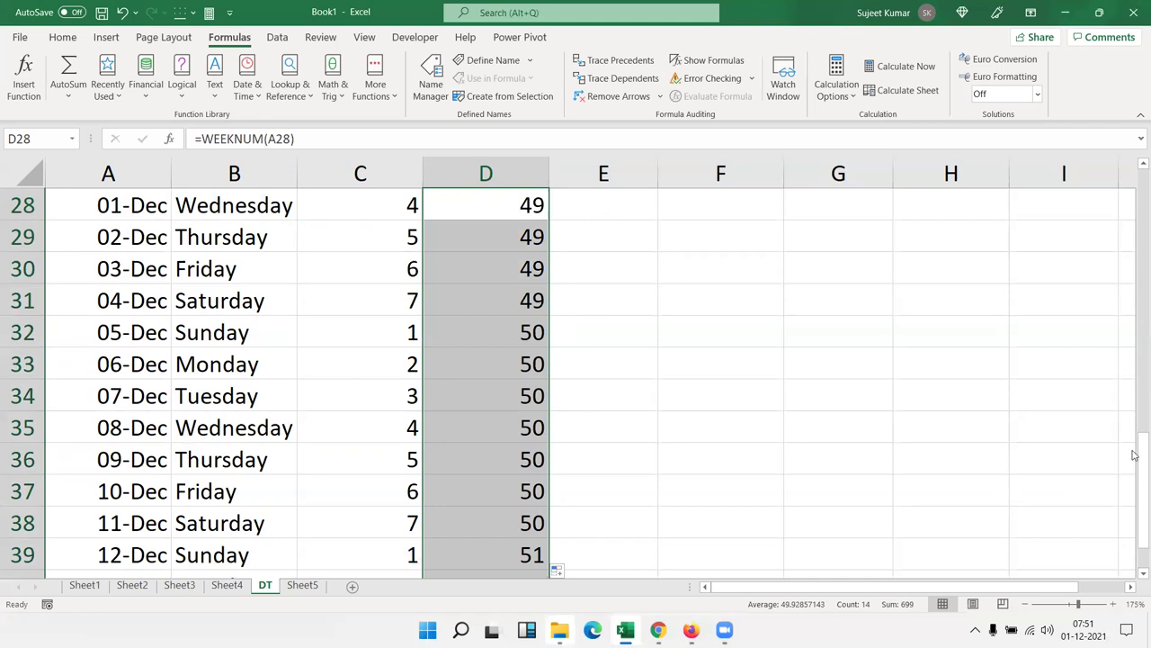
mouse_move(1134, 459)
left_mouse_down()
mouse_move(1134, 489)
mouse_move(1123, 410)
left_mouse_up()
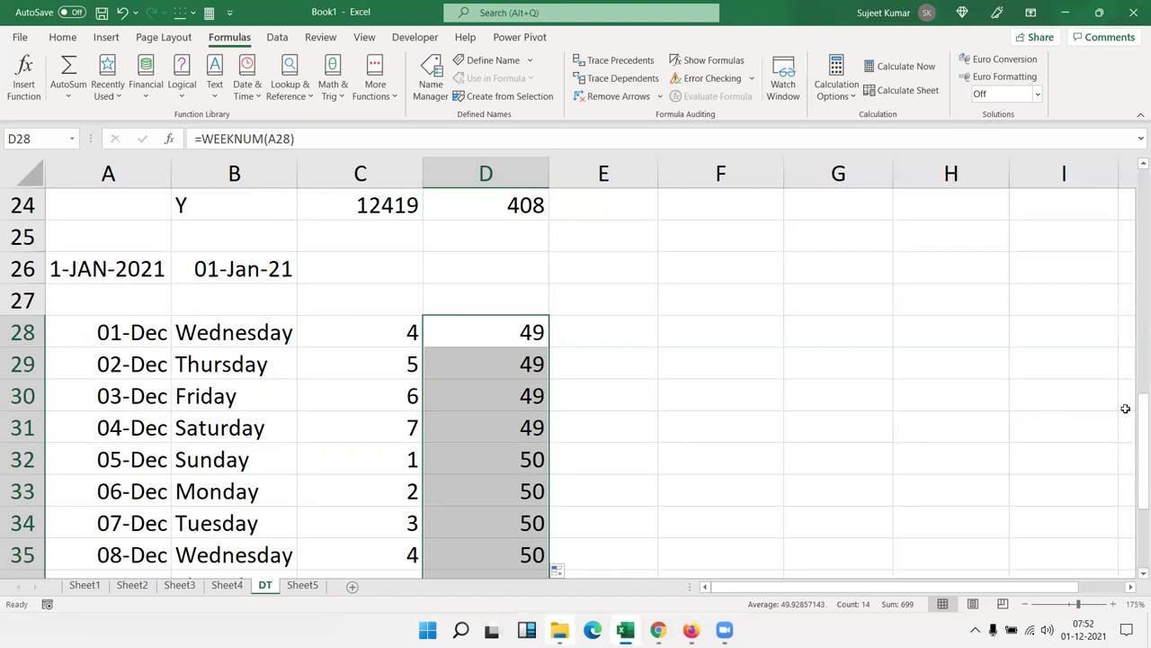
Step: Copy the 01-Dec date into F28 and show it as serial number 44531
type("1")
key("Escape")
key("Left")
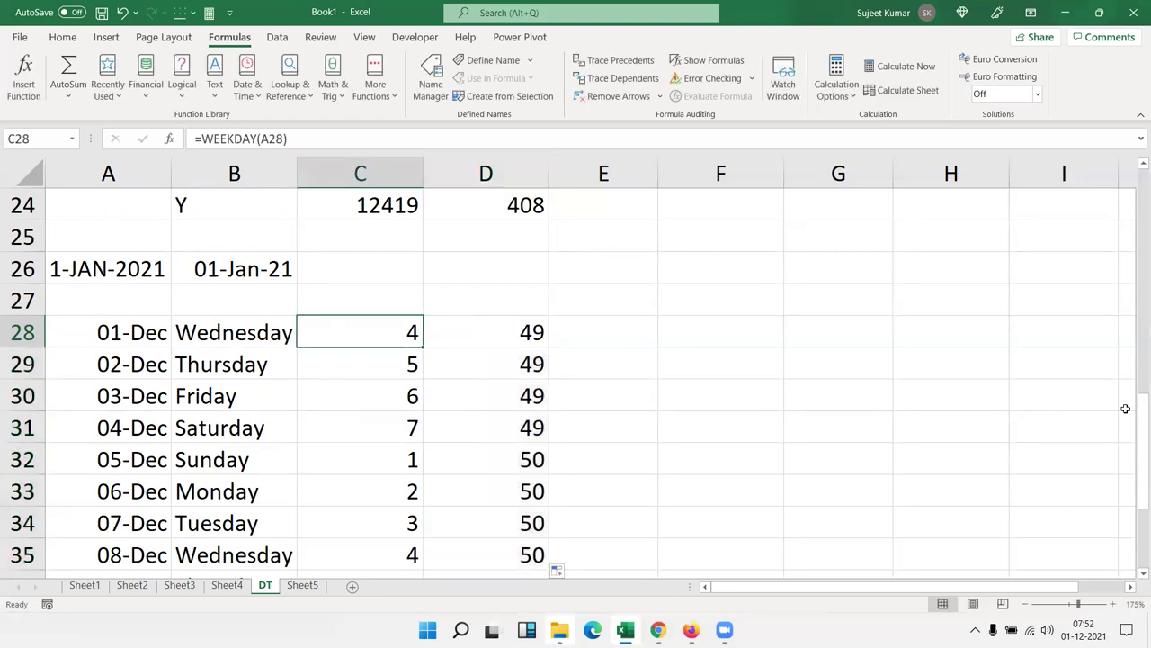
key("Left")
key("Left")
key("ctrl+c")
key("Right")
key("Right")
key("Right")
key("Right")
key("Right")
key("Right")
key("Left")
key("ctrl+v")
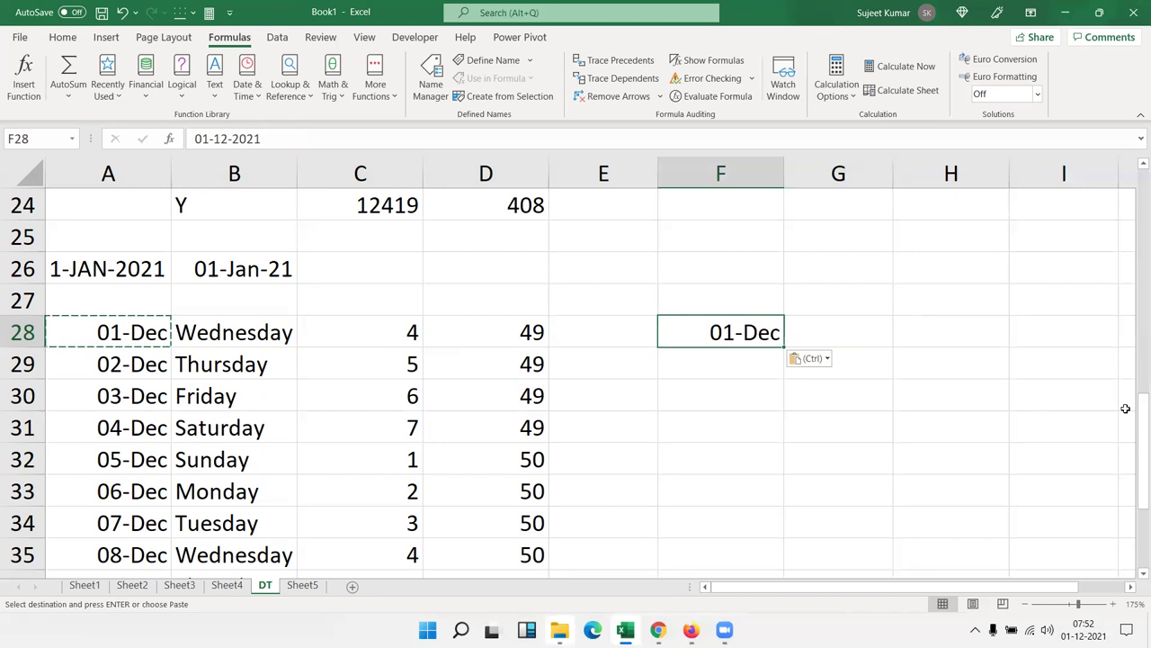
key("ctrl+shift+asciitilde")
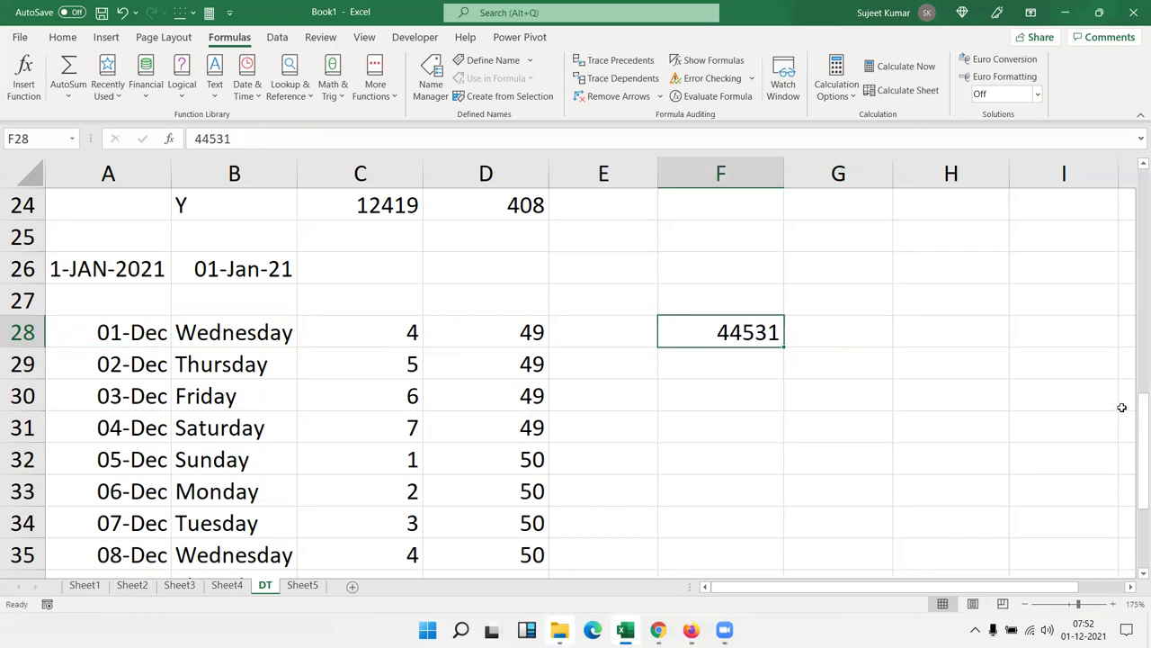
Step: Enter 1/1 in E28 as serial 44197 and compute =F28-E28 in G28, giving 334
key("Left")
type("1/1")
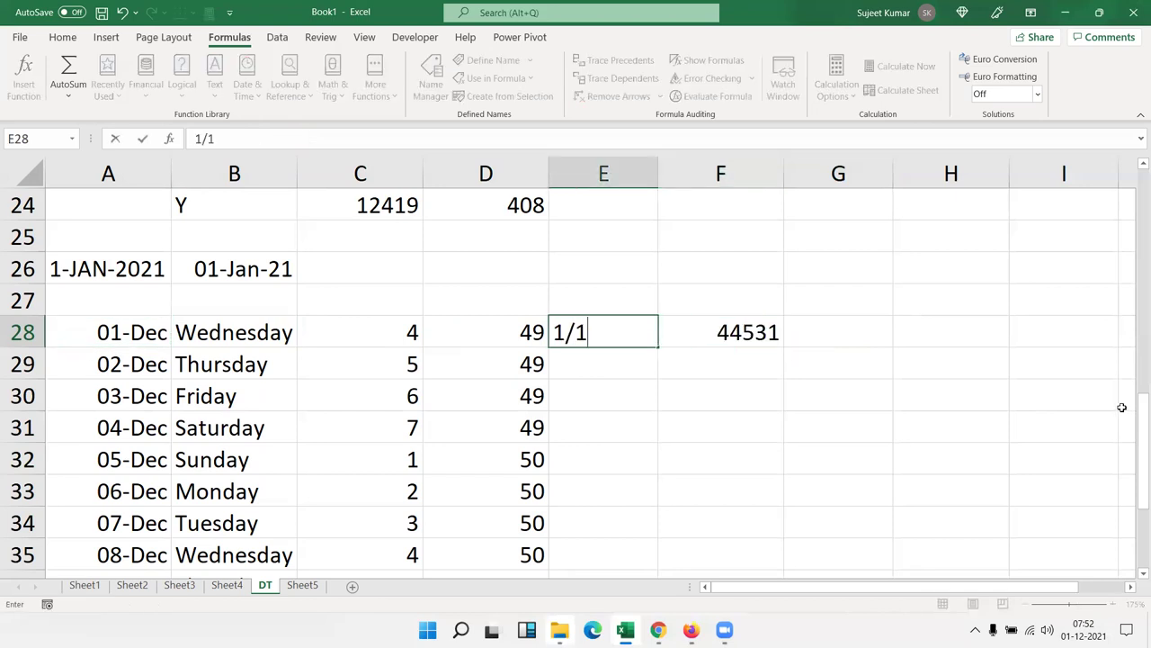
key("Return")
key("Up")
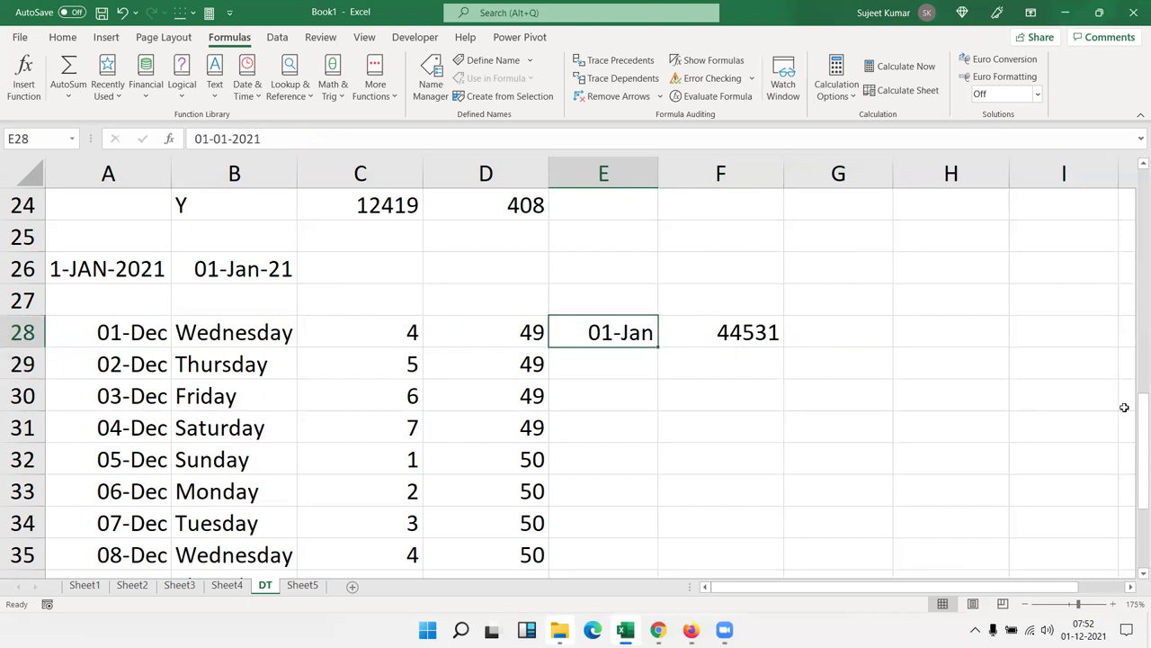
key("ctrl+shift+asciitilde")
key("Right")
key("Right")
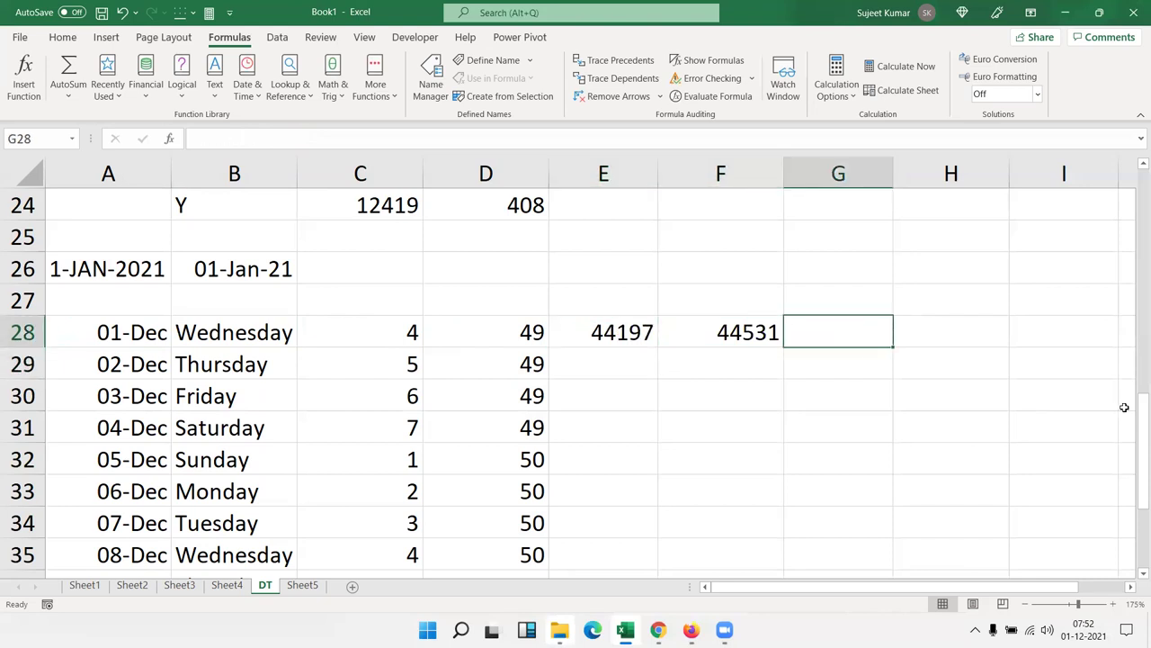
type("=")
key("Left")
type("-")
key("Left")
key("Left")
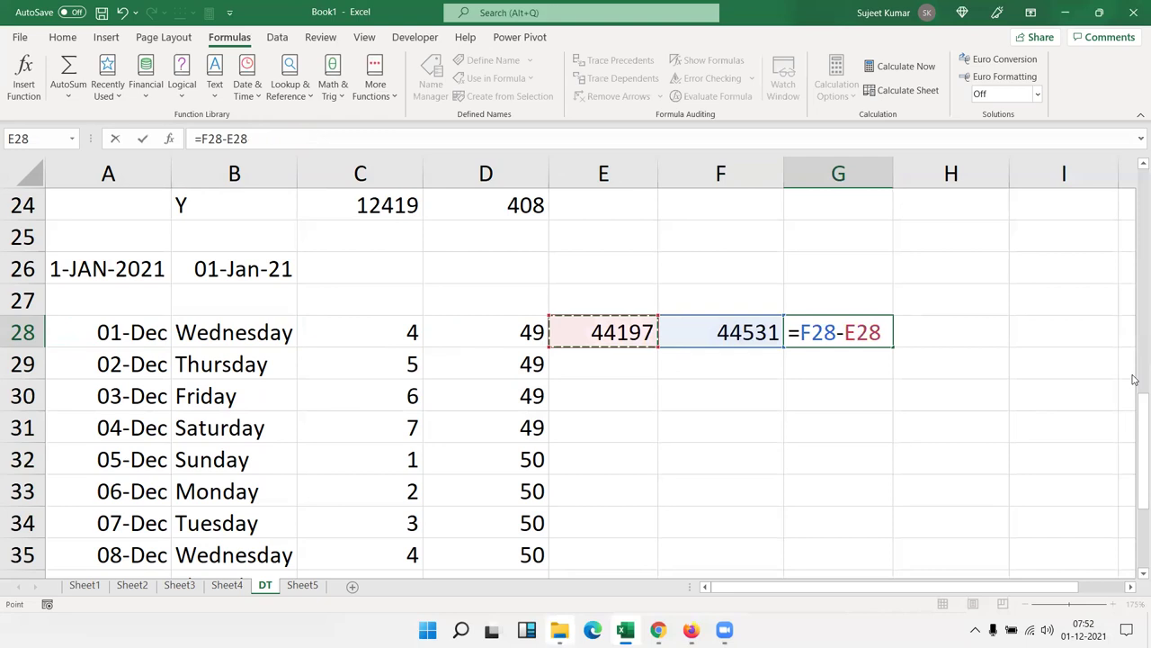
key("Return")
key("Up")
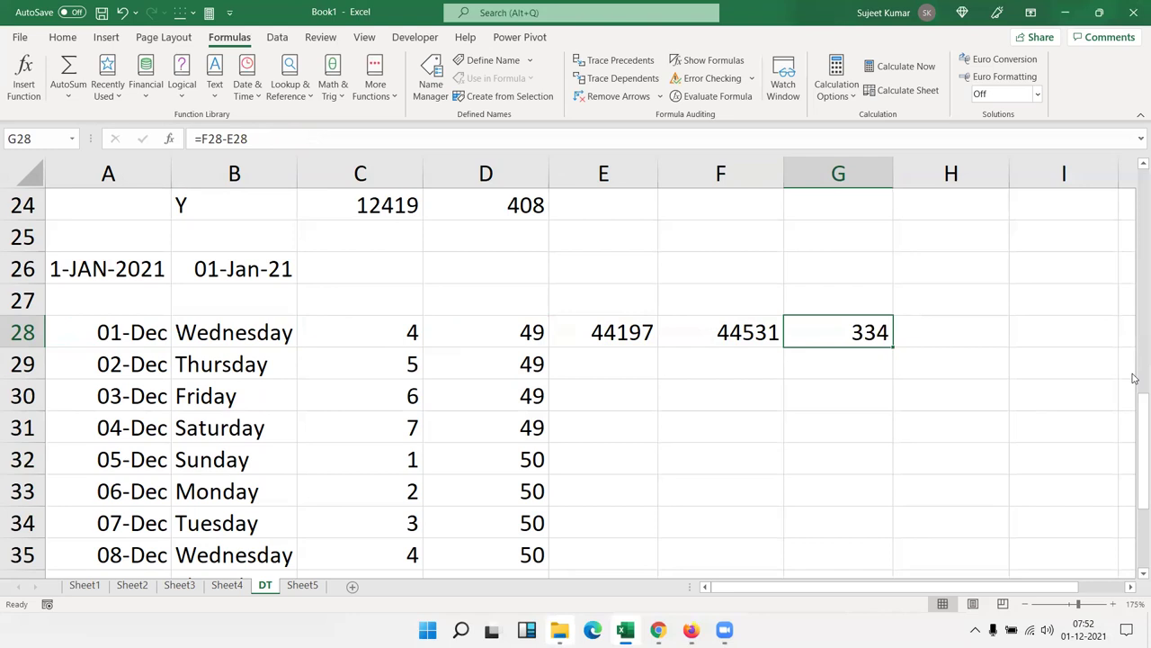
Step: Delete the trial values in E28:G28
key("Left")
key("Left")
key("shift+Right")
key("shift+Right")
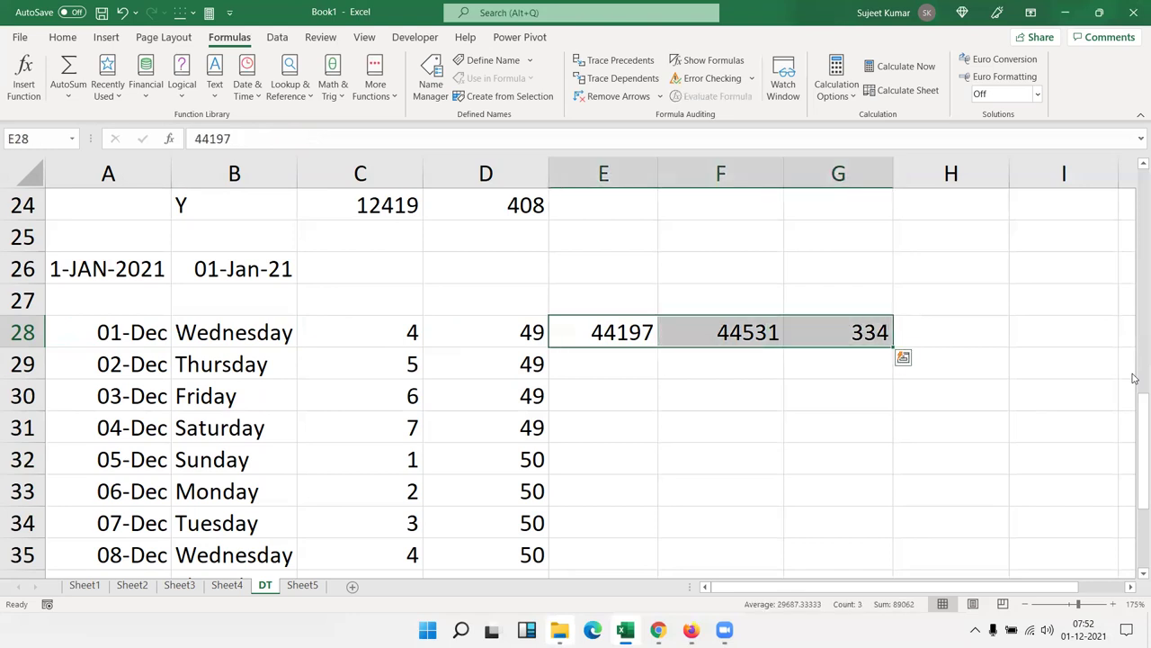
key("Delete")
key("shift+Left")
key("shift+Left")
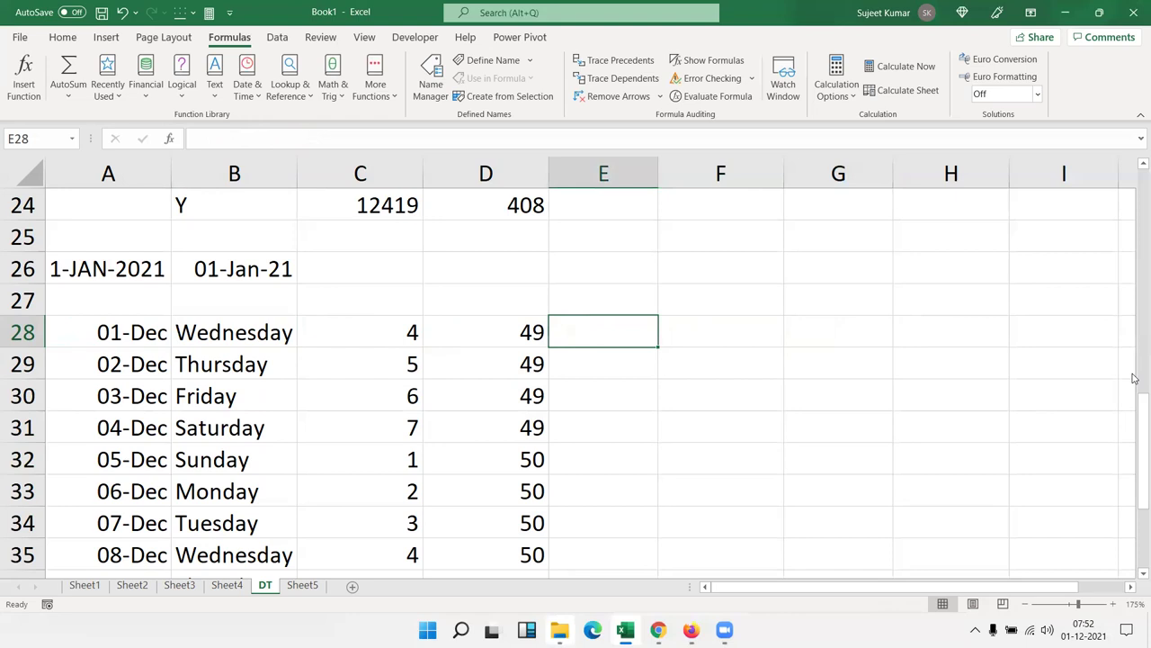
Step: In F28, after discarding false starts, begin a formula with DATE(2021,1,1)
key("Right")
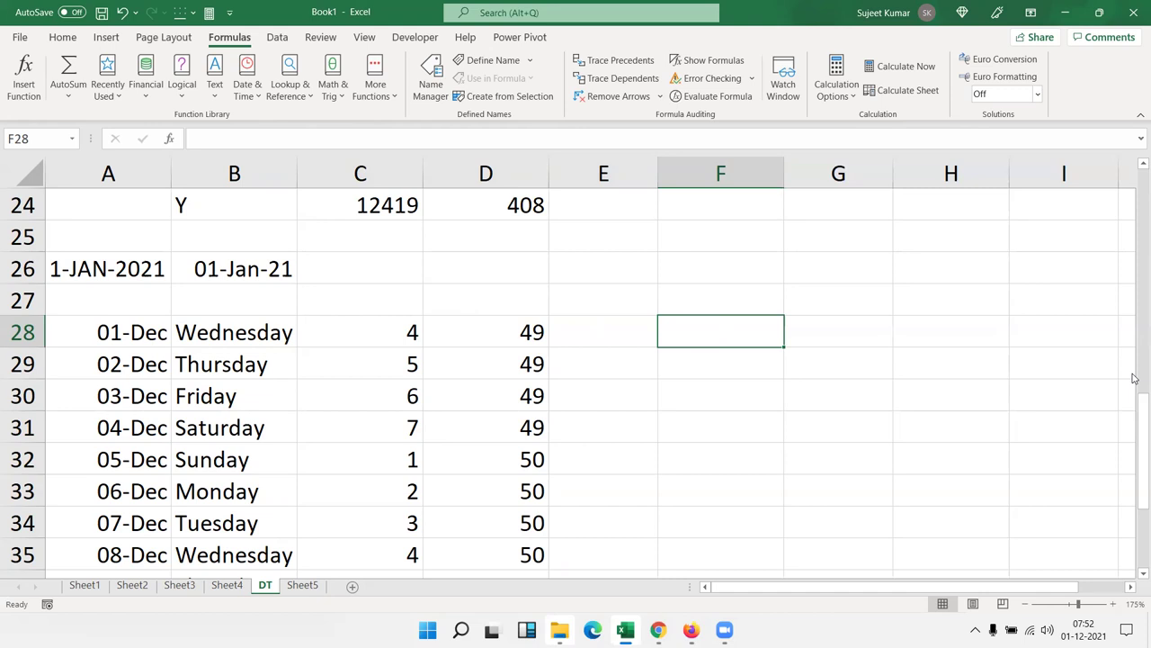
type("(")
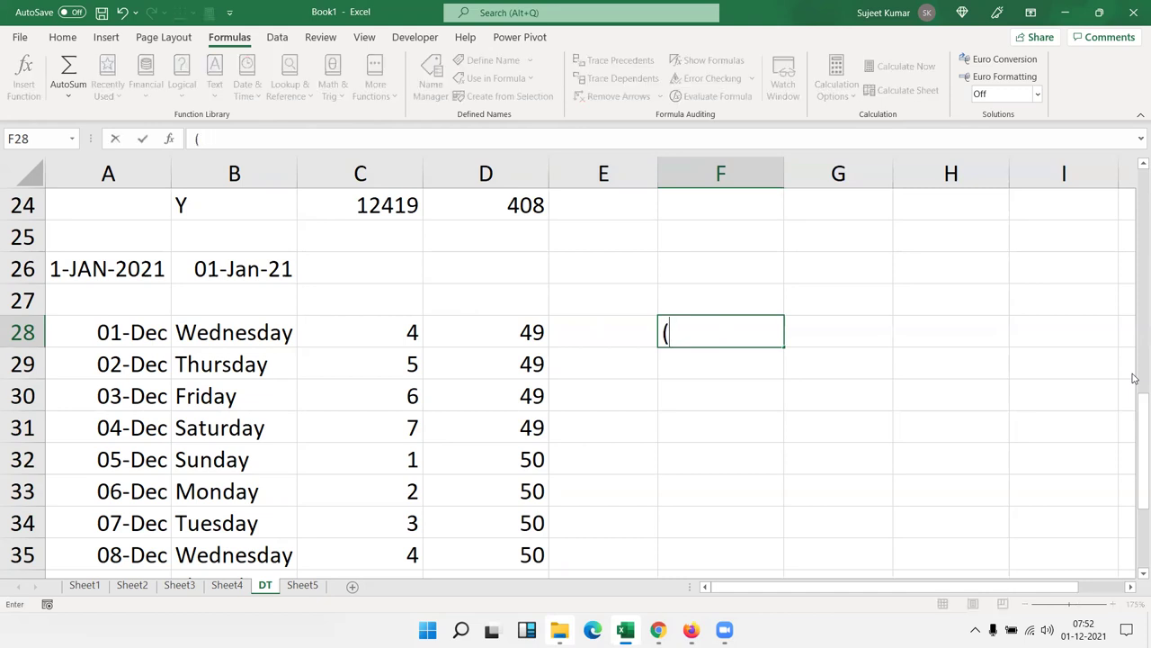
type("1/1/")
key("Escape")
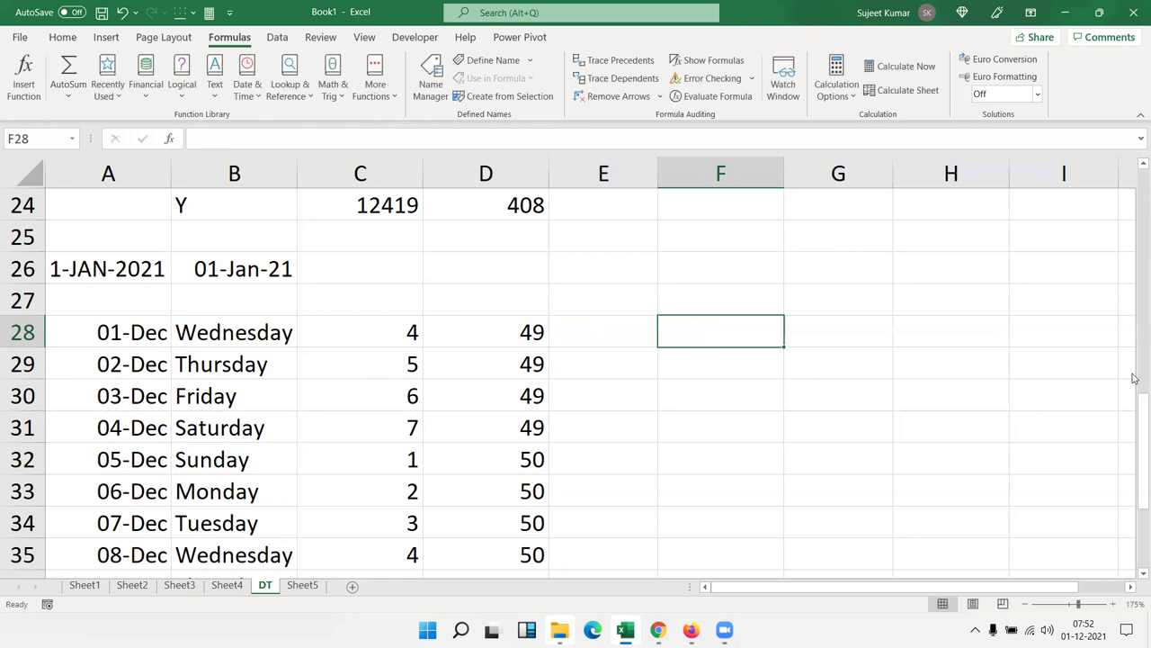
type("date")
key("BackSpace")
key("BackSpace")
key("BackSpace")
key("BackSpace")
type("=dat")
key("Tab")
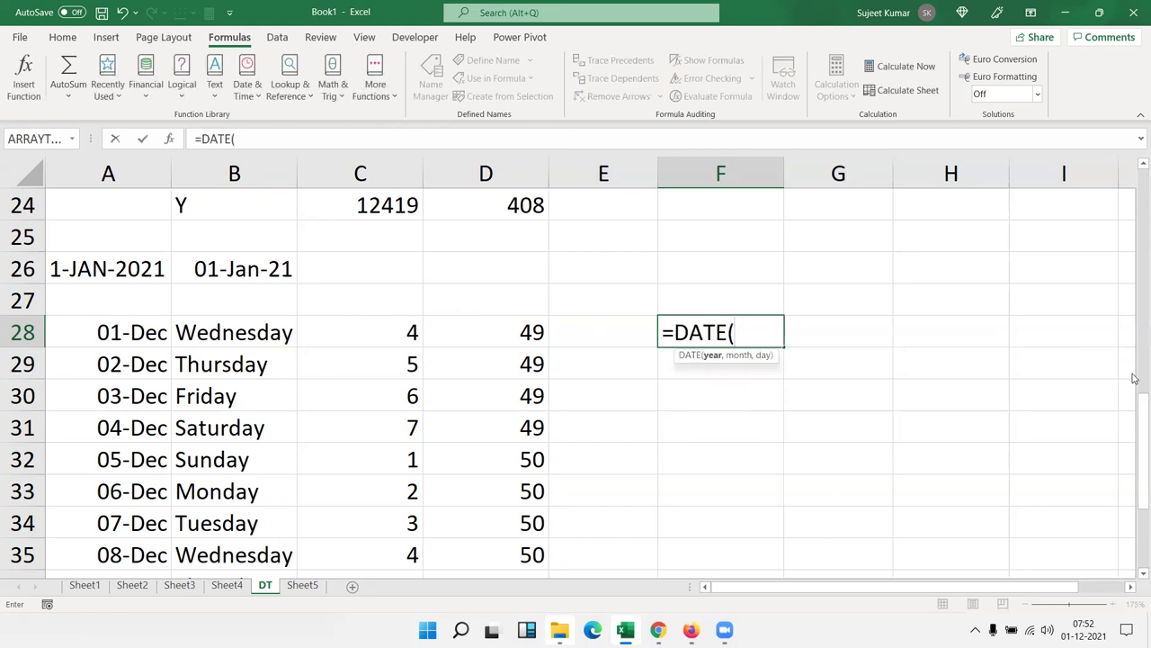
type("2021")
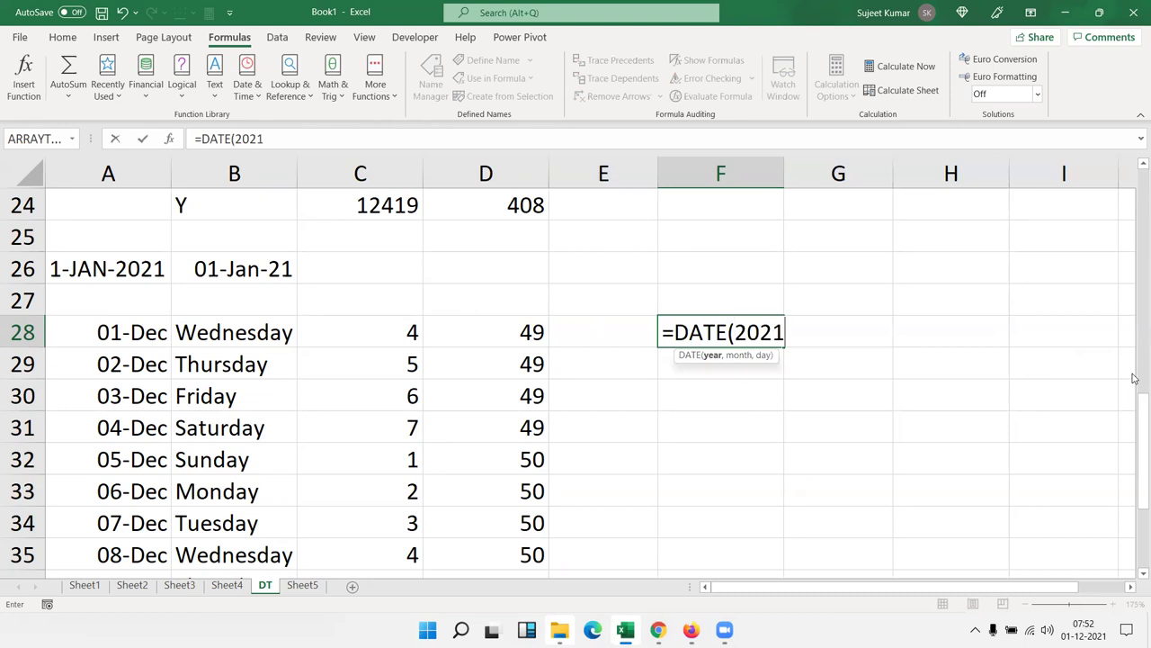
type(",1,1")
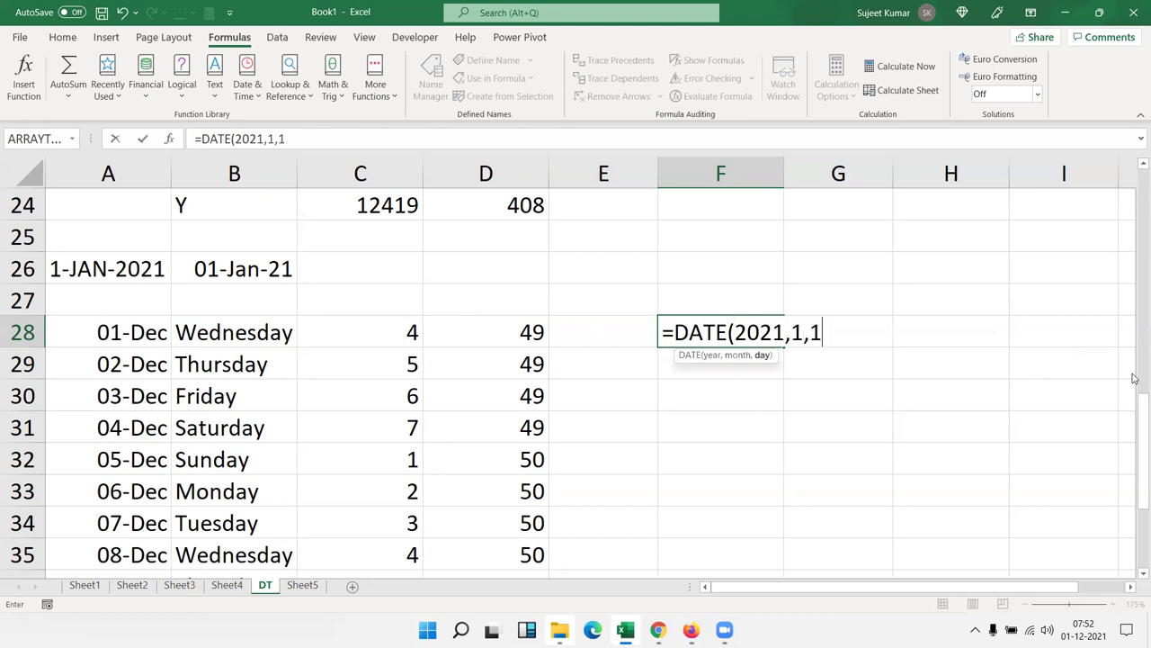
type(")")
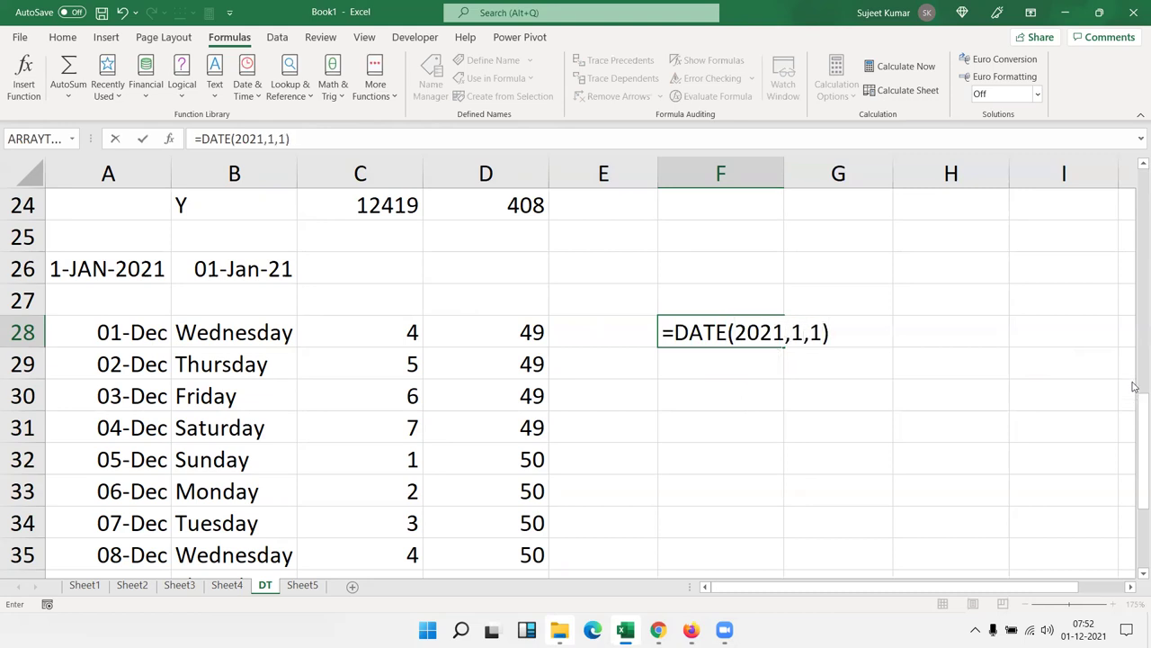
Step: Prefix TODAY()- to complete =TODAY()-DATE(2021,1,1), then recheck F28 and the A26 text date
left_click(676, 332)
type("today")
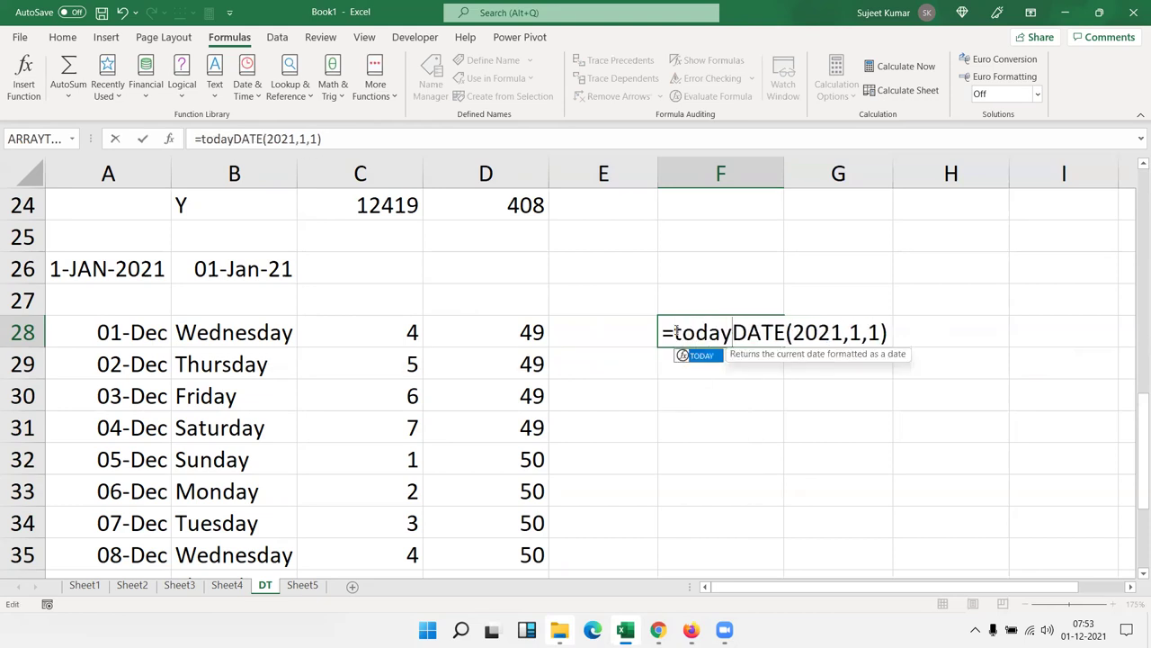
key("Tab")
type(")-")
key("Return")
left_click(675, 329)
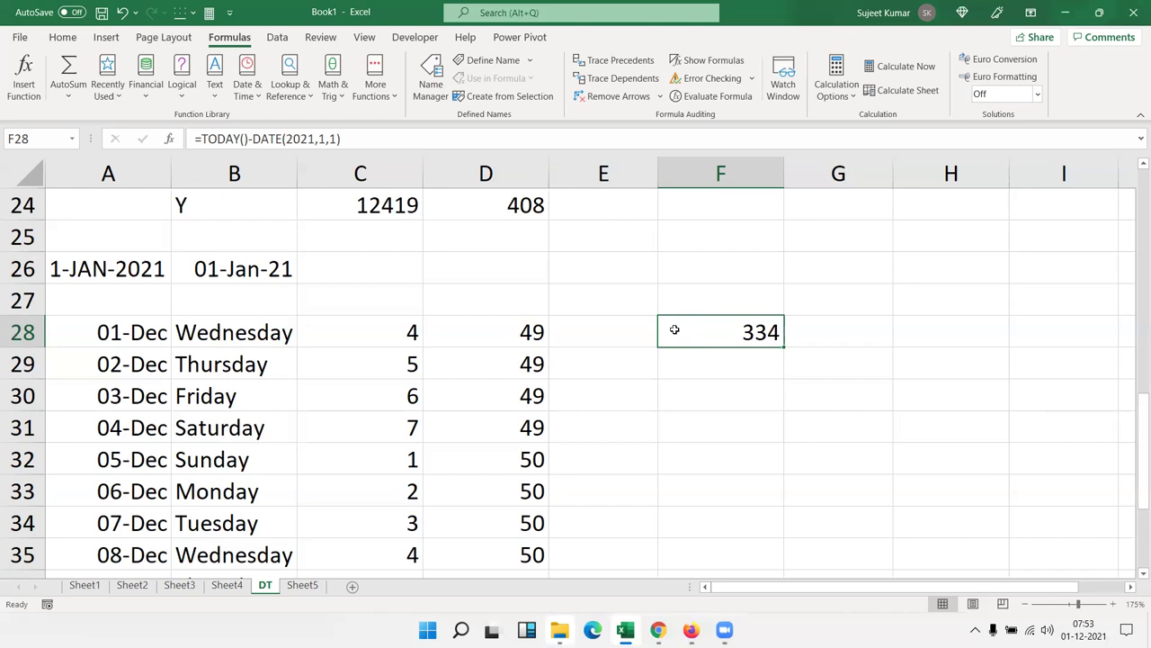
left_click(135, 272)
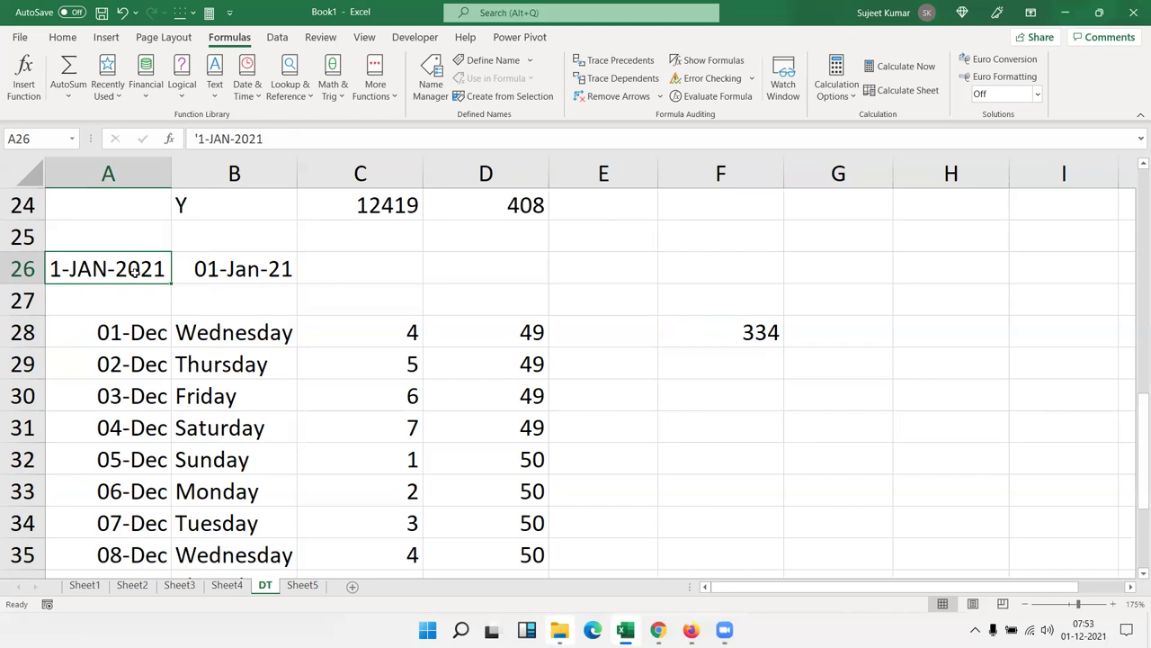
key("Right")
key("F2")
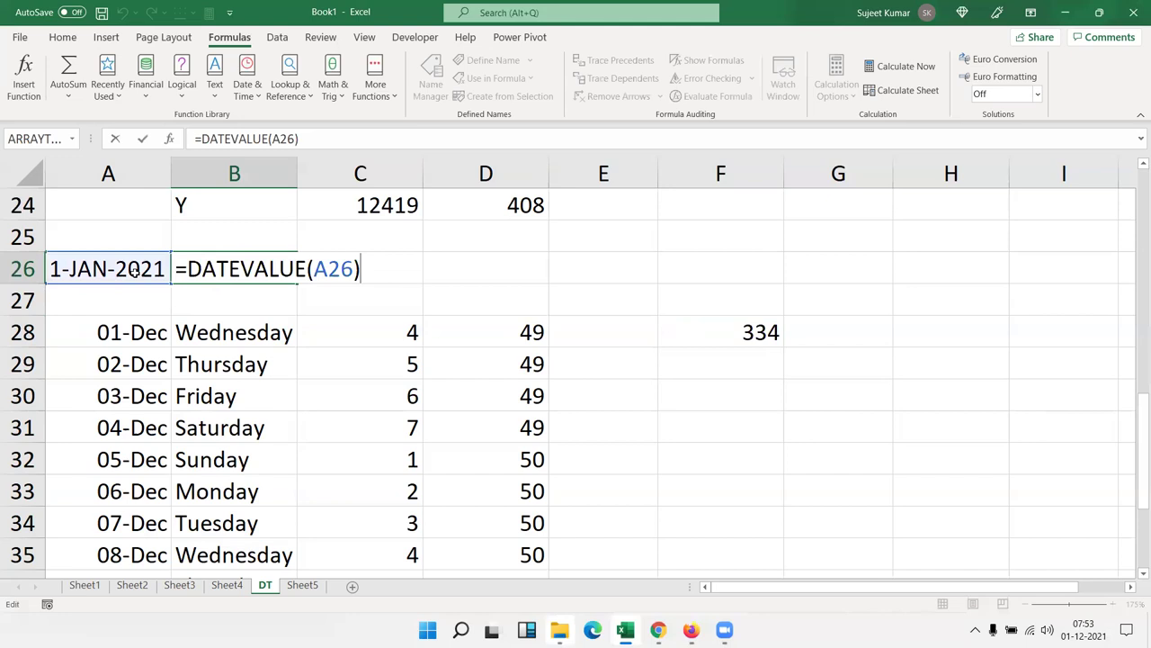
key("ctrl+Return")
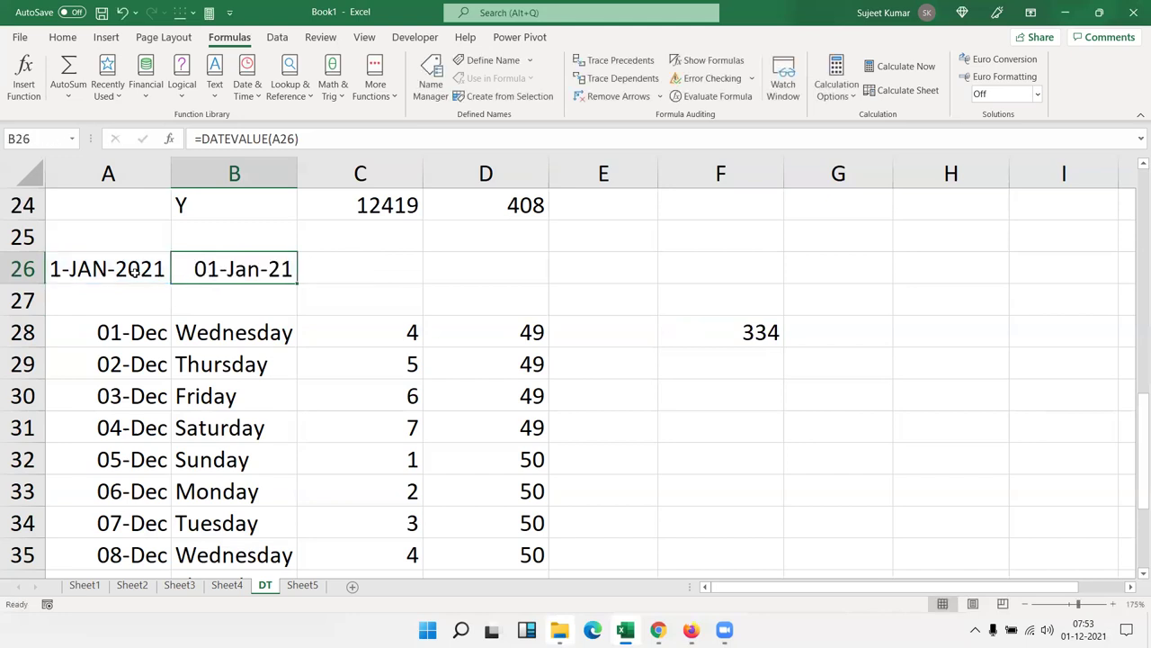
key("Left")
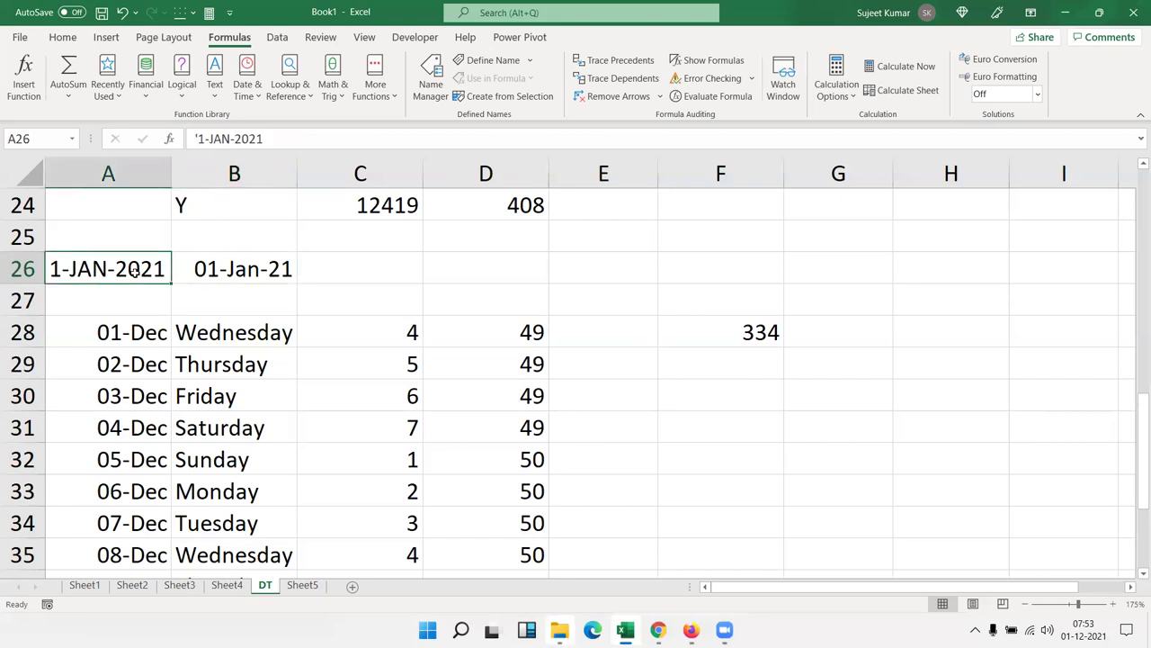
left_click(106, 37)
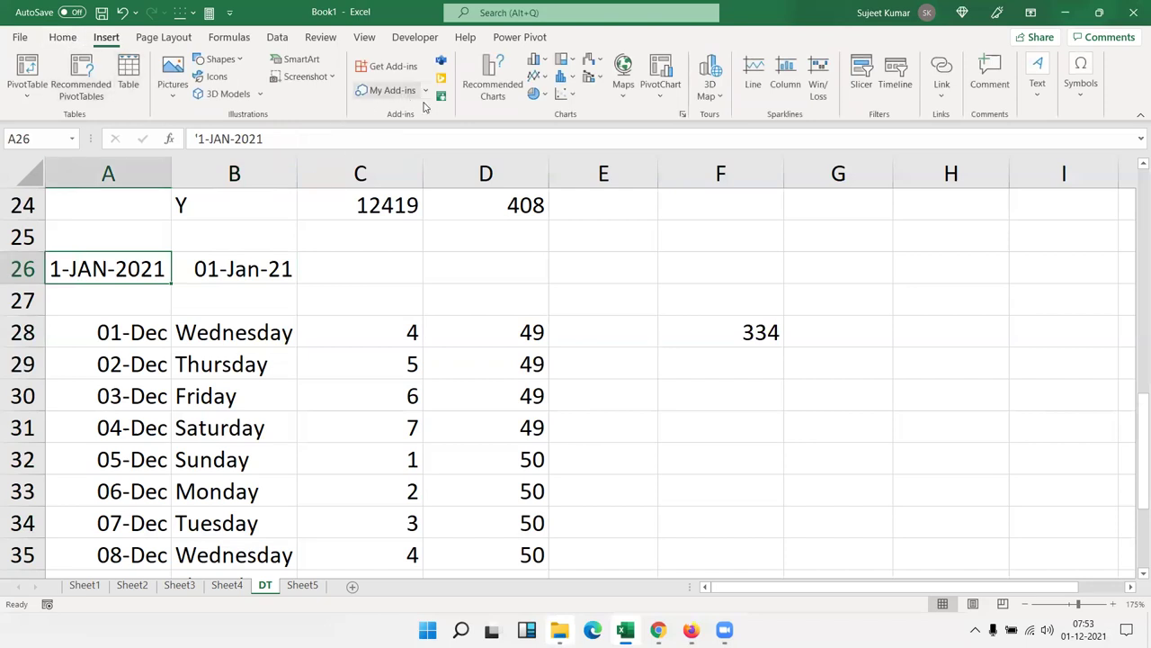
left_click(234, 263)
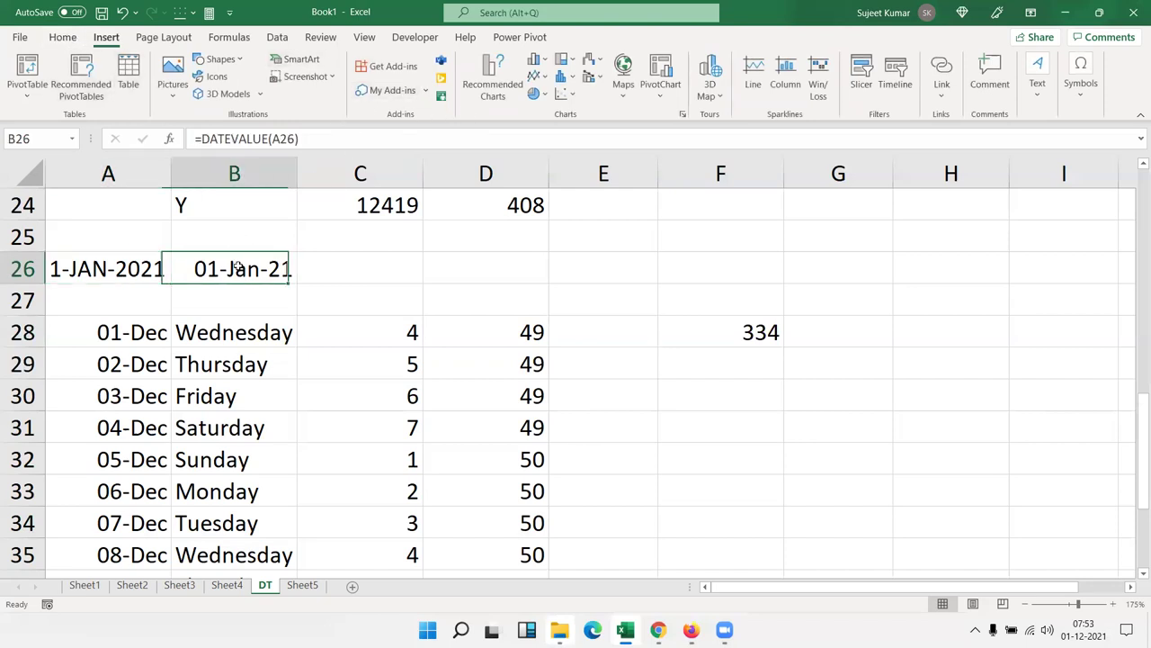
left_click(63, 37)
left_click(486, 66)
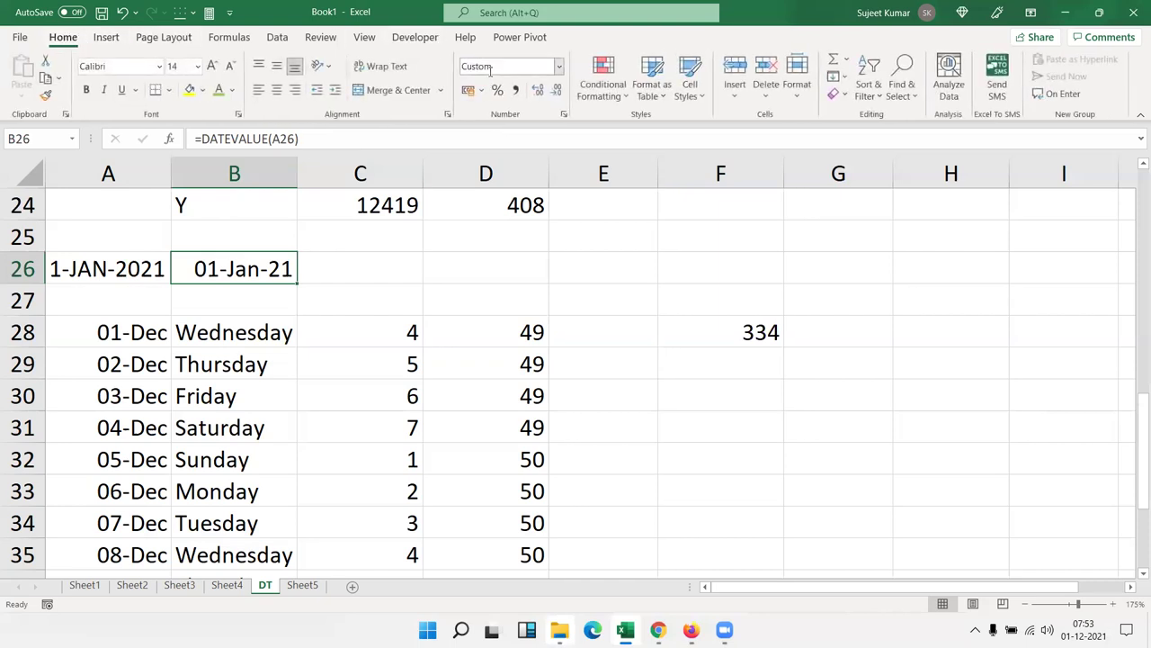
left_click(555, 72)
left_click(558, 68)
left_click(542, 171)
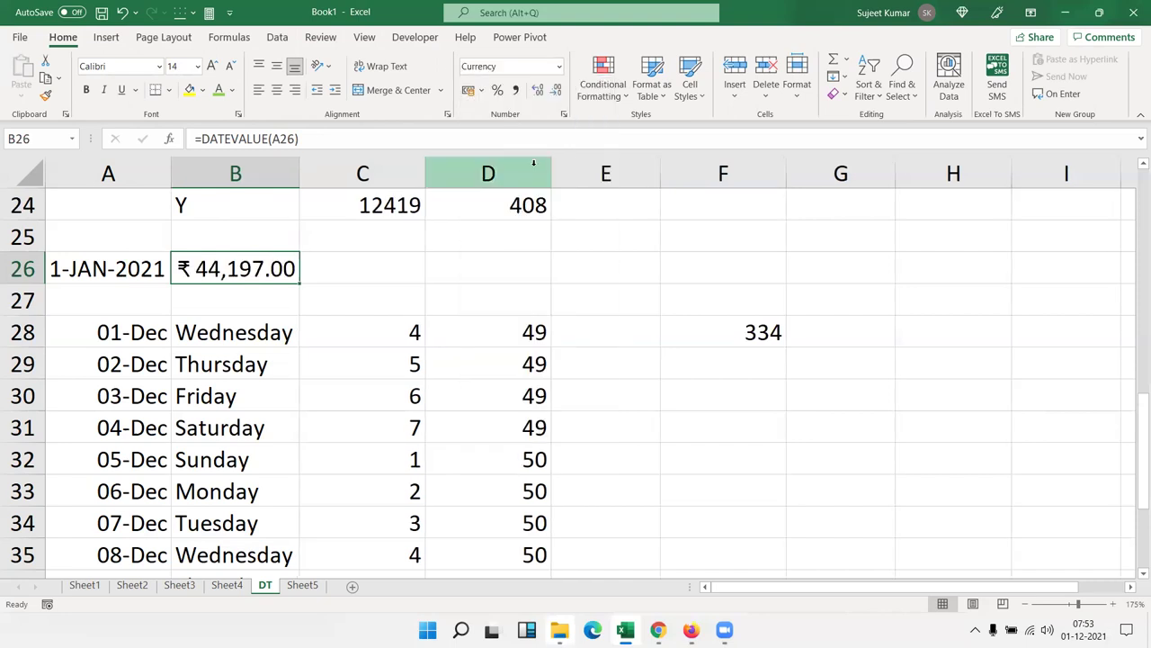
key("ctrl+z")
left_click(133, 262)
left_click(558, 66)
left_click(558, 67)
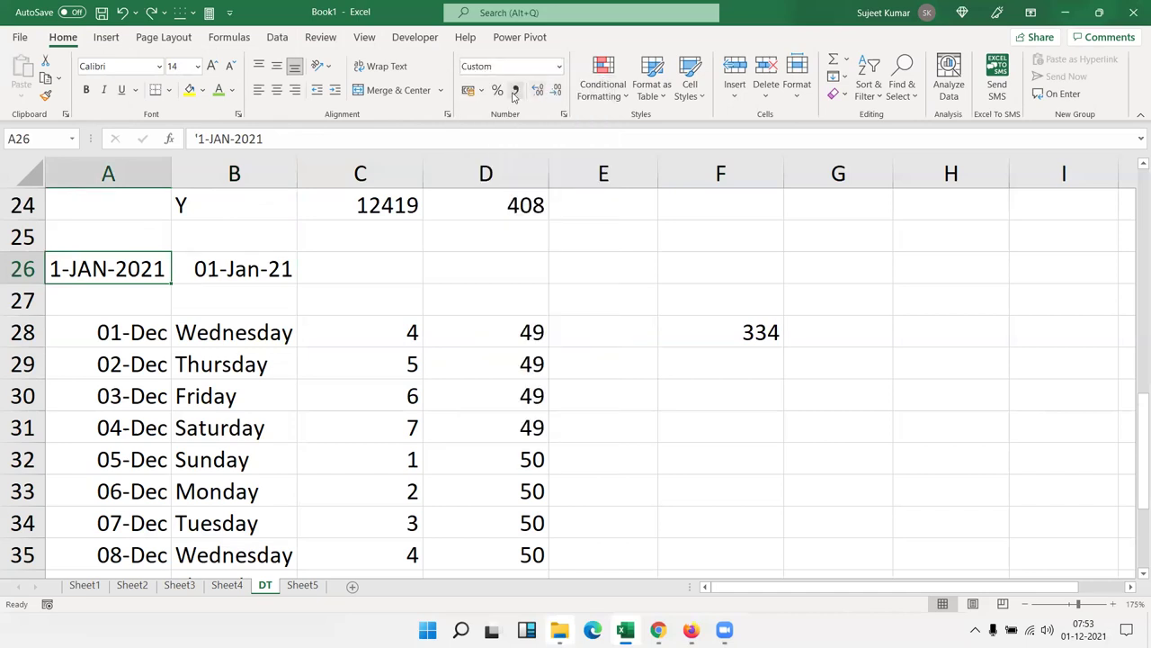
left_click(514, 92)
left_click(497, 92)
left_click(410, 300)
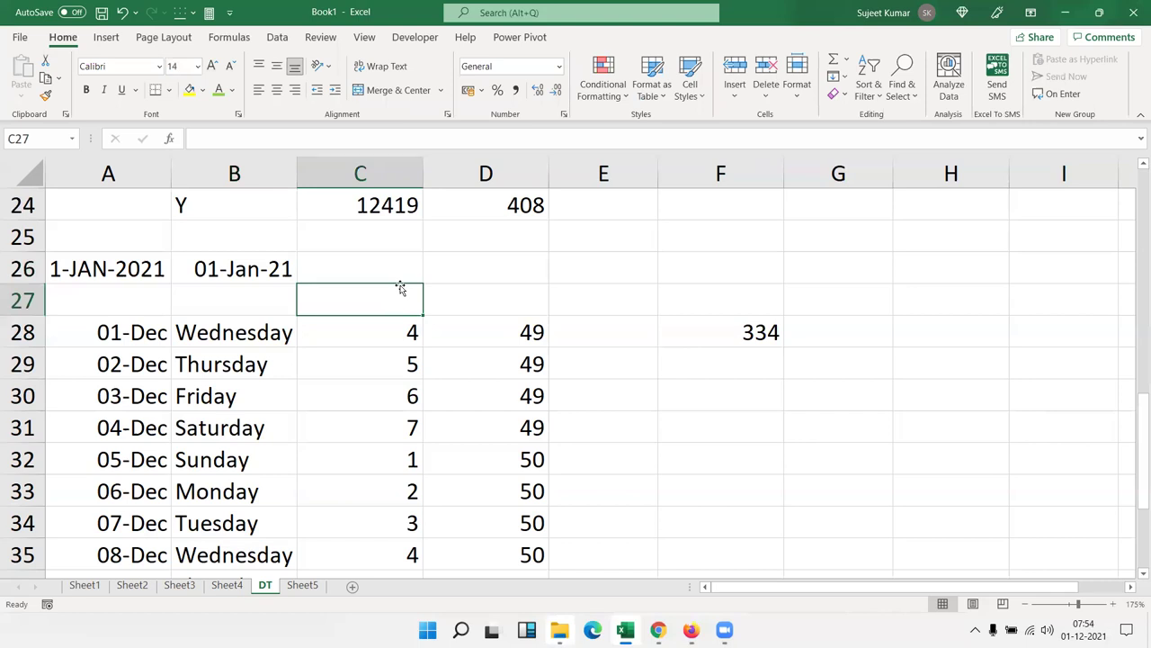
key("super+d")
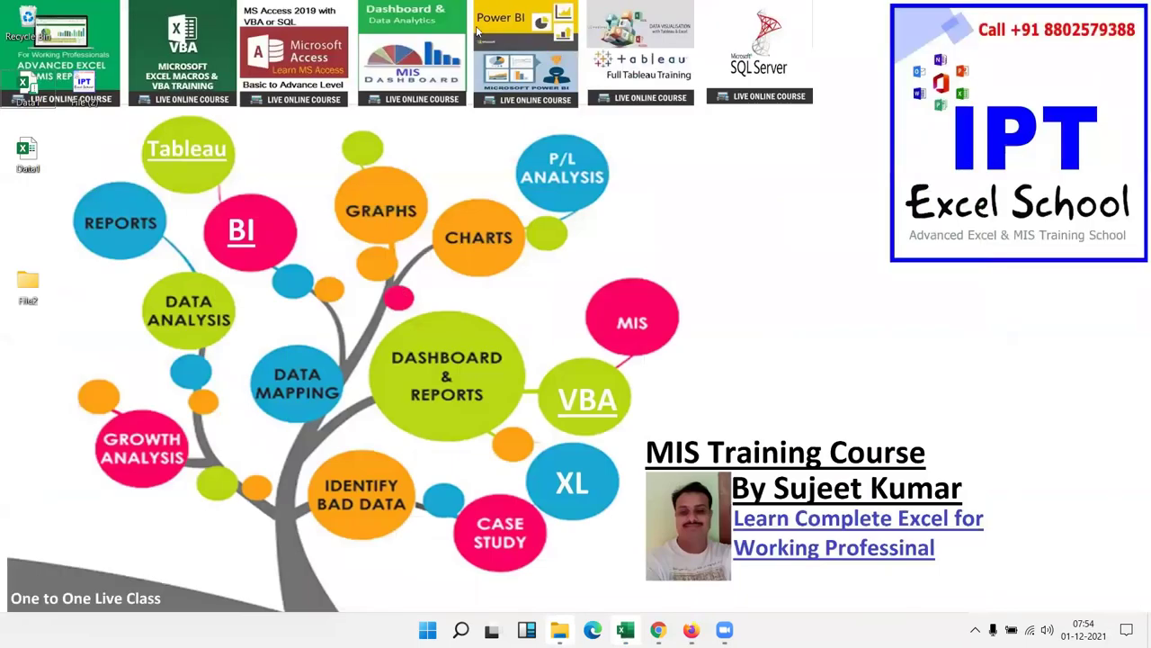
key("super+d")
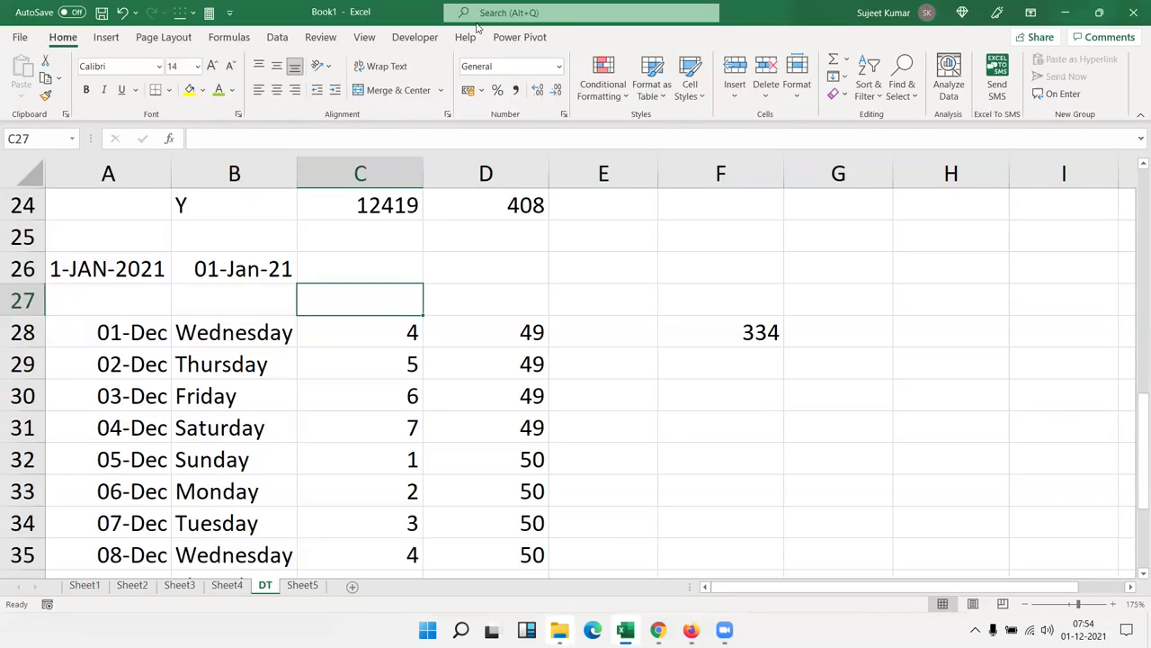